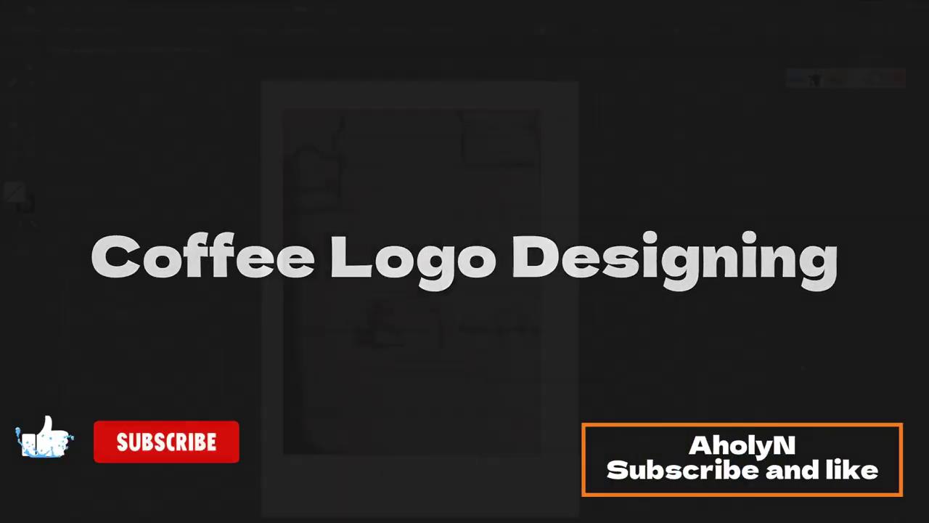
# Switch to the Pen tool, deselect the sketch image, and zoom in on the cup to 150%
pyautogui.hotkey('ctrl', 'shift', 'a')
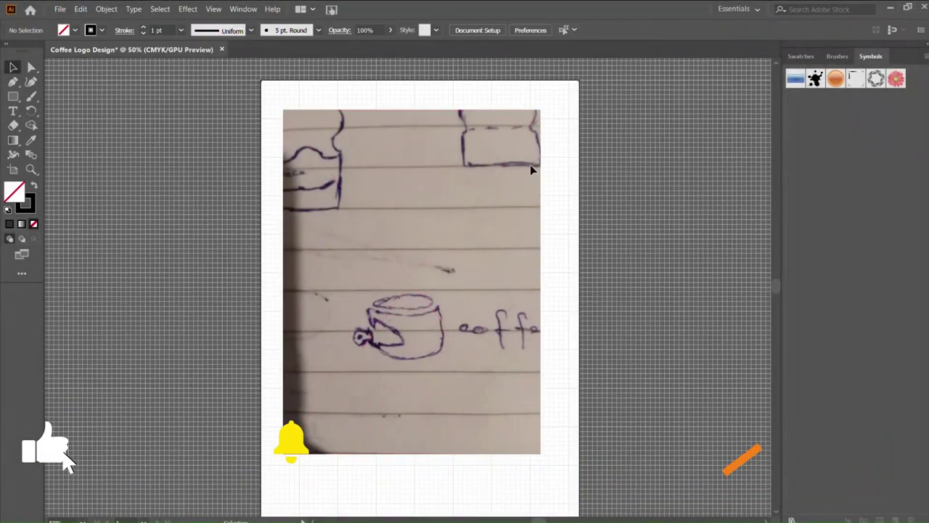
pyautogui.click(13, 81)
pyautogui.scroll(3, 469, 299)
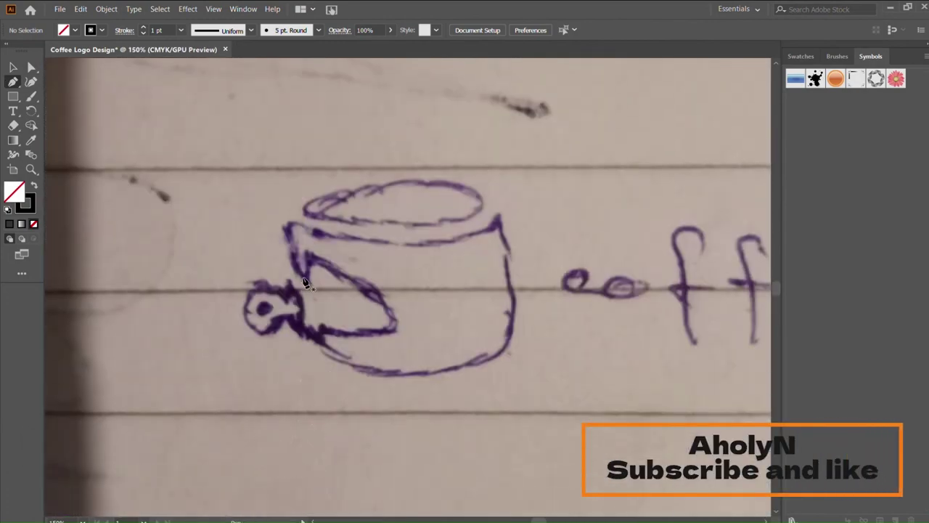
# Trace a closed outline around the cup body, including the inner handle curve
pyautogui.click(499, 216)
pyautogui.moveTo(509, 331)
pyautogui.mouseDown()
pyautogui.moveTo(499, 356)
pyautogui.moveTo(417, 373)
pyautogui.moveTo(333, 353)
pyautogui.moveTo(308, 318)
pyautogui.moveTo(404, 328)
pyautogui.mouseUp()
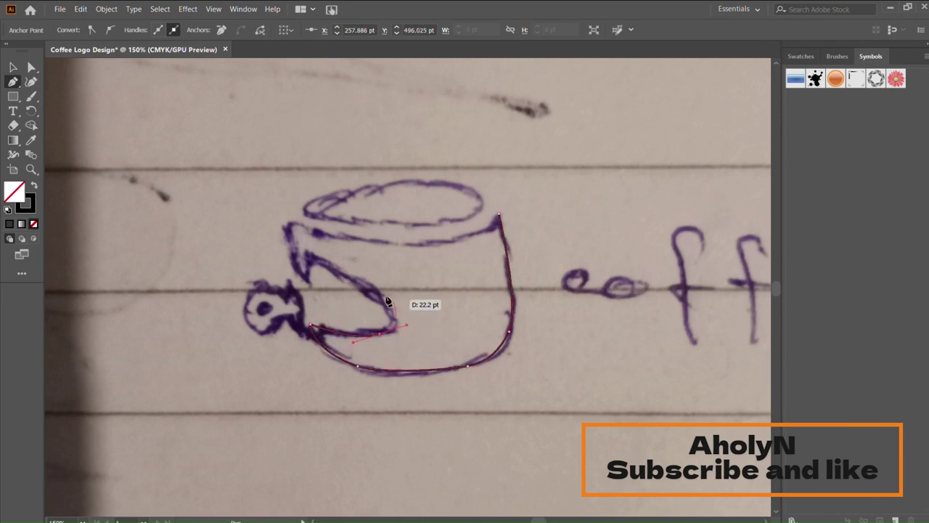
pyautogui.moveTo(375, 288); pyautogui.dragTo(292, 251)
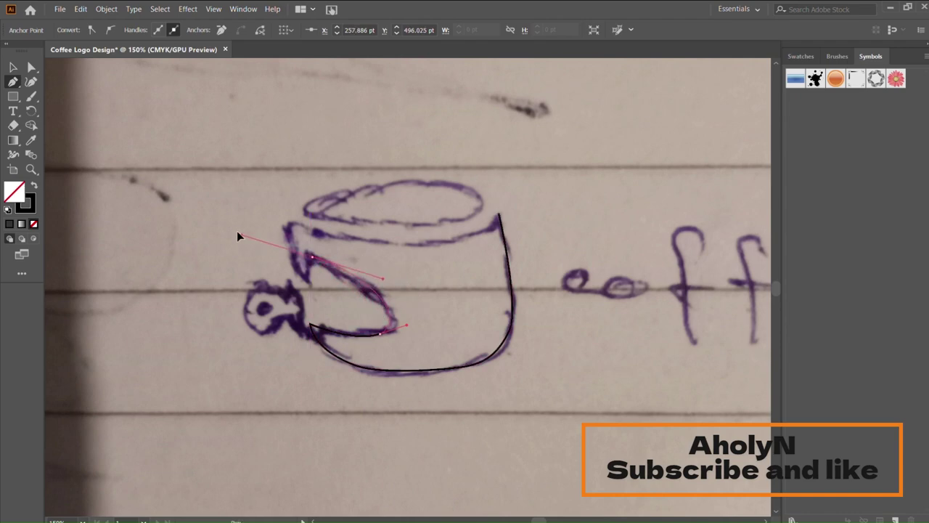
pyautogui.moveTo(311, 255)
pyautogui.mouseDown()
pyautogui.moveTo(302, 293)
pyautogui.moveTo(297, 227)
pyautogui.mouseUp()
pyautogui.press('Escape')
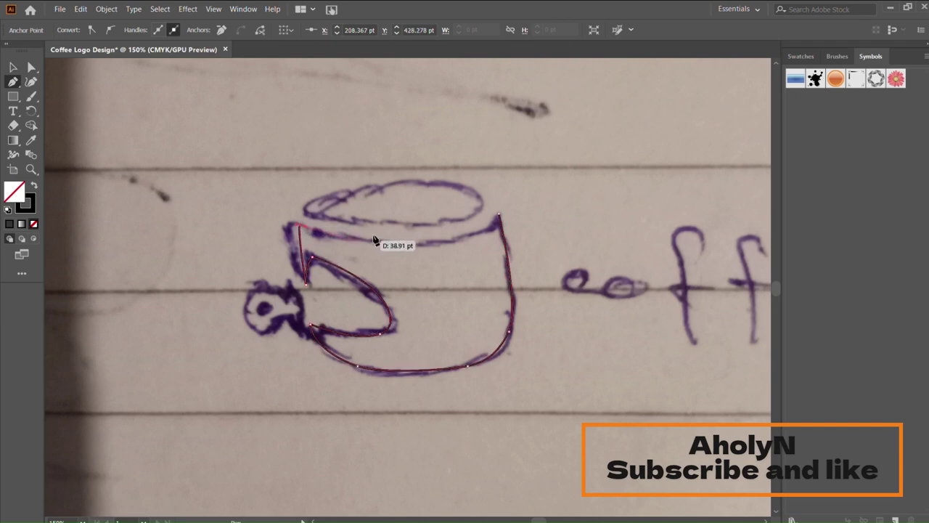
pyautogui.moveTo(500, 215); pyautogui.dragTo(546, 161)
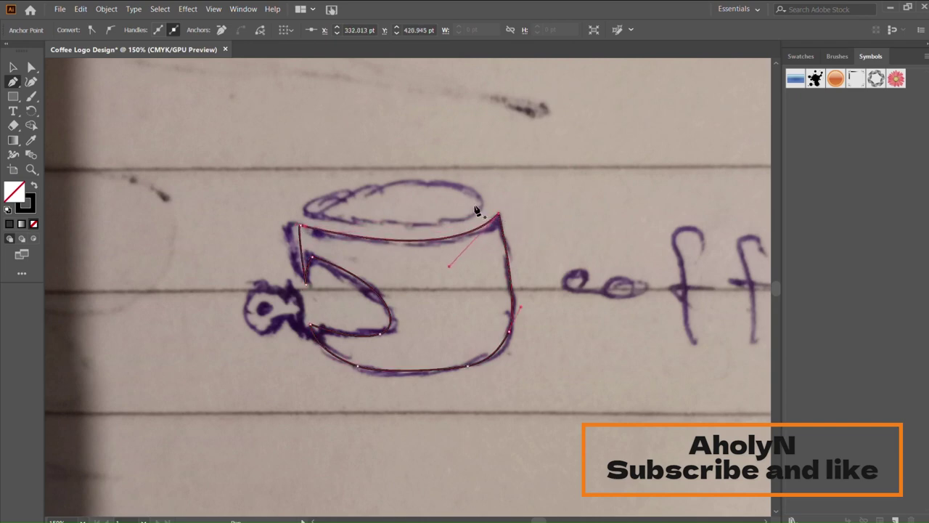
# Trace a separate closed curved shape for the cup's rim
pyautogui.click(308, 226)
pyautogui.moveTo(493, 215)
pyautogui.mouseDown()
pyautogui.moveTo(550, 167)
pyautogui.moveTo(529, 168)
pyautogui.mouseUp()
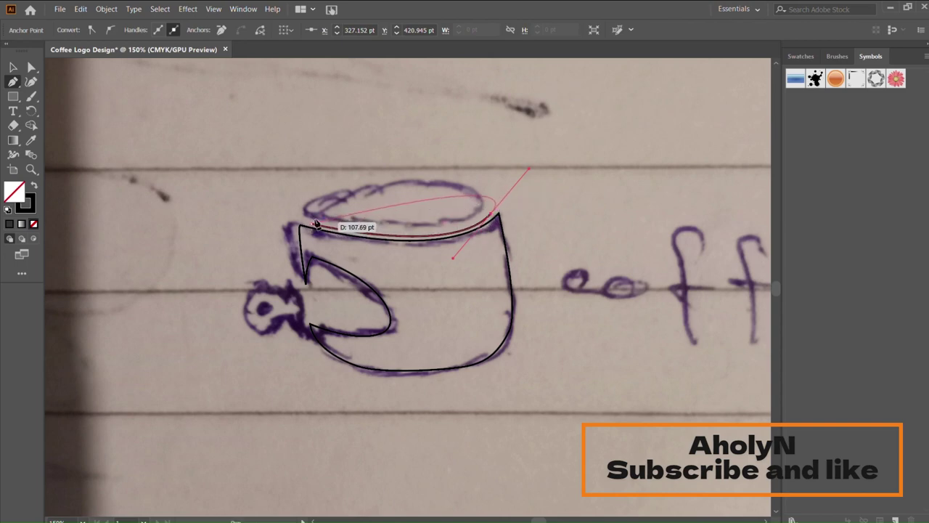
pyautogui.click(311, 222)
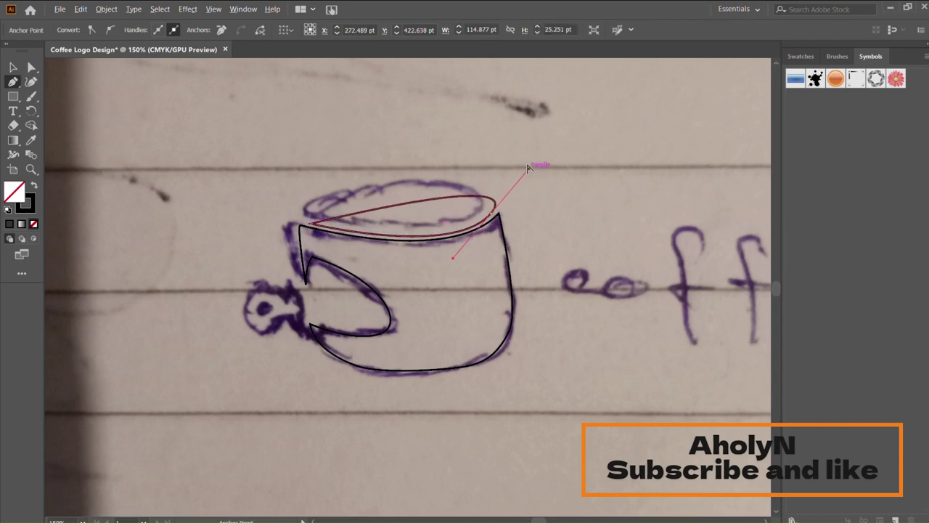
pyautogui.moveTo(528, 168); pyautogui.dragTo(480, 194)
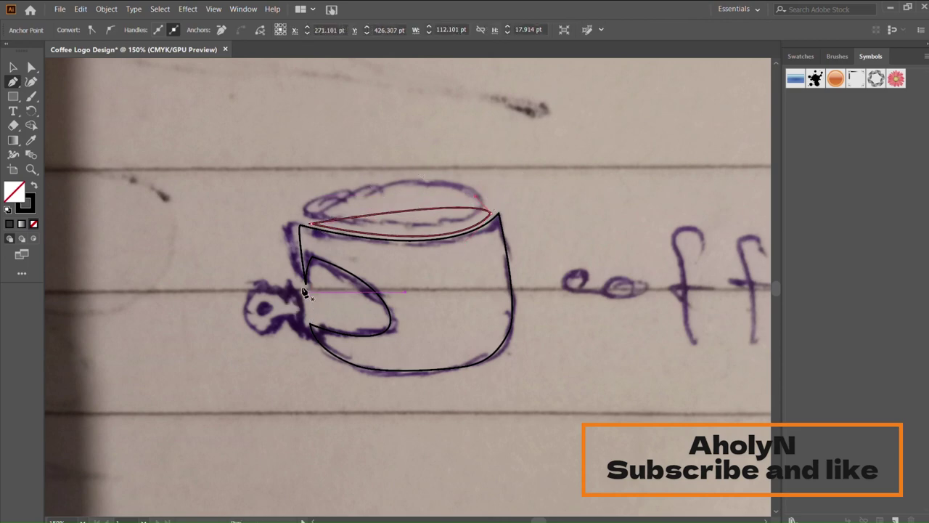
pyautogui.press('ctrl')
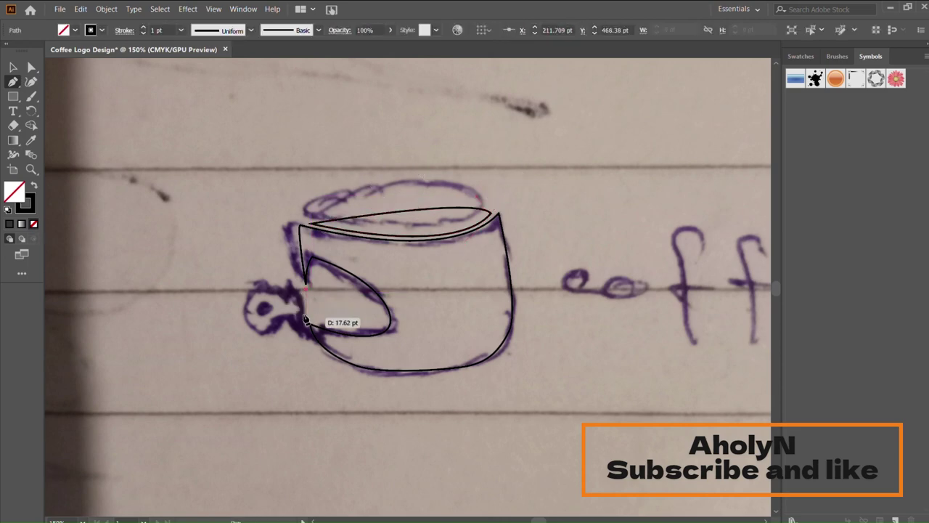
pyautogui.moveTo(288, 318)
pyautogui.mouseDown()
pyautogui.moveTo(296, 334)
pyautogui.moveTo(295, 283)
pyautogui.mouseUp()
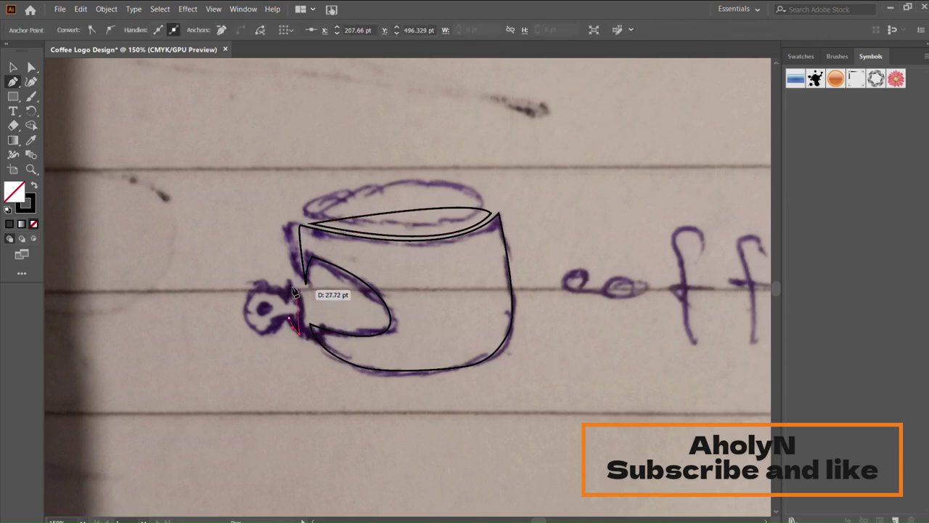
pyautogui.moveTo(295, 281)
pyautogui.mouseDown()
pyautogui.moveTo(284, 293)
pyautogui.moveTo(291, 299)
pyautogui.moveTo(243, 317)
pyautogui.moveTo(341, 329)
pyautogui.moveTo(262, 319)
pyautogui.moveTo(244, 335)
pyautogui.moveTo(571, 318)
pyautogui.mouseUp()
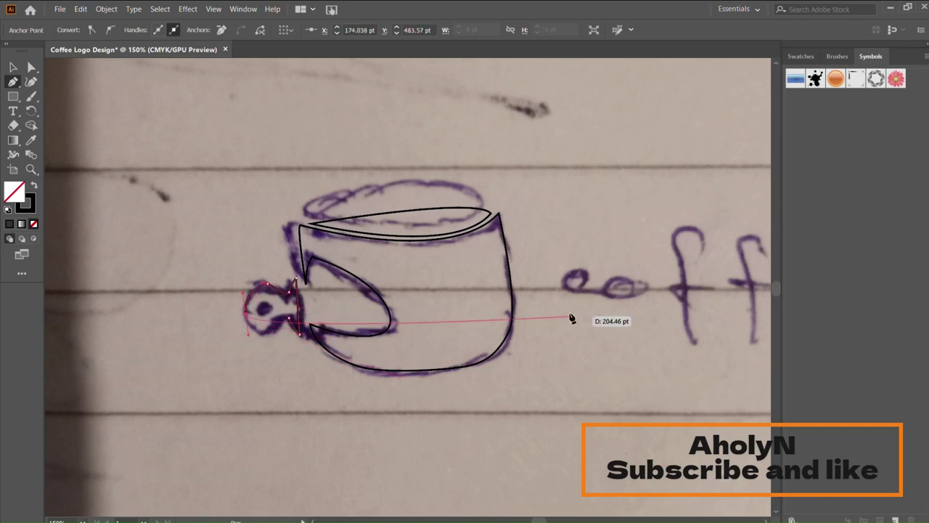
pyautogui.moveTo(572, 318)
pyautogui.mouseDown()
pyautogui.moveTo(279, 320)
pyautogui.moveTo(289, 320)
pyautogui.mouseUp()
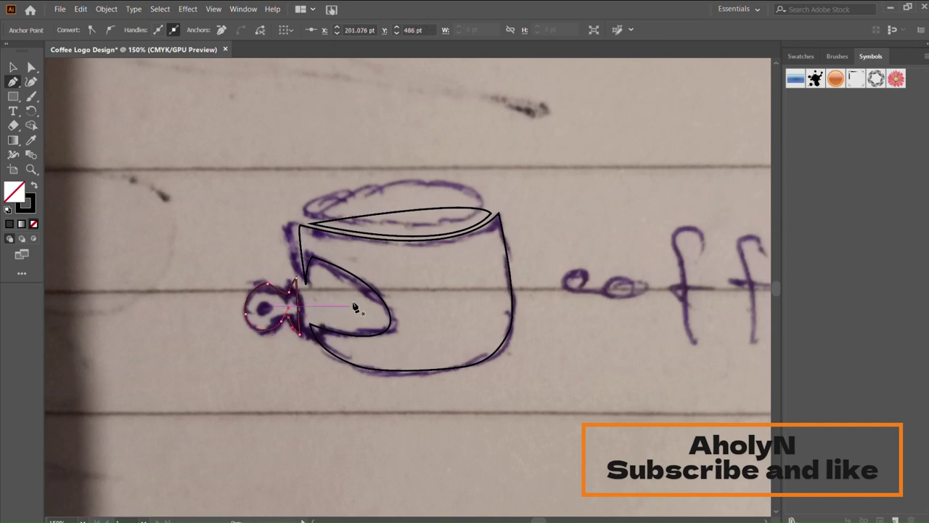
pyautogui.press('v')
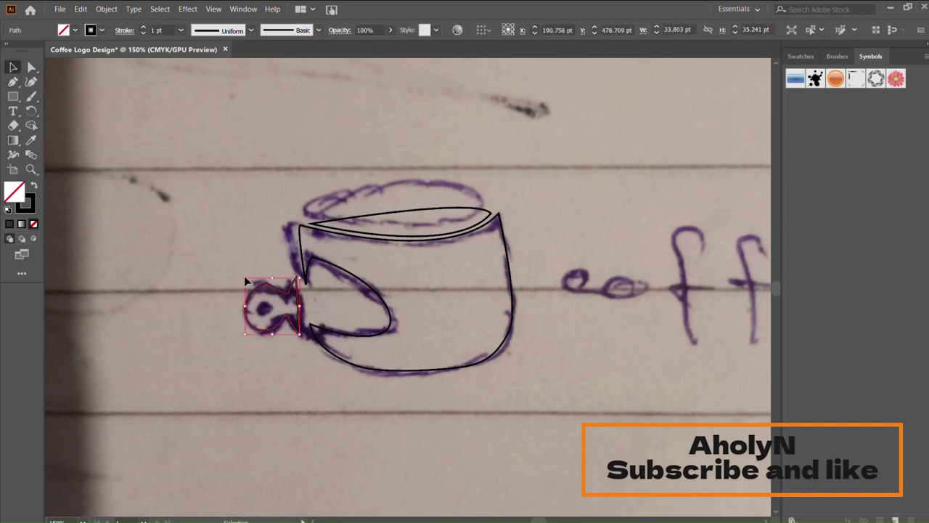
pyautogui.moveTo(246, 279); pyautogui.dragTo(293, 305)
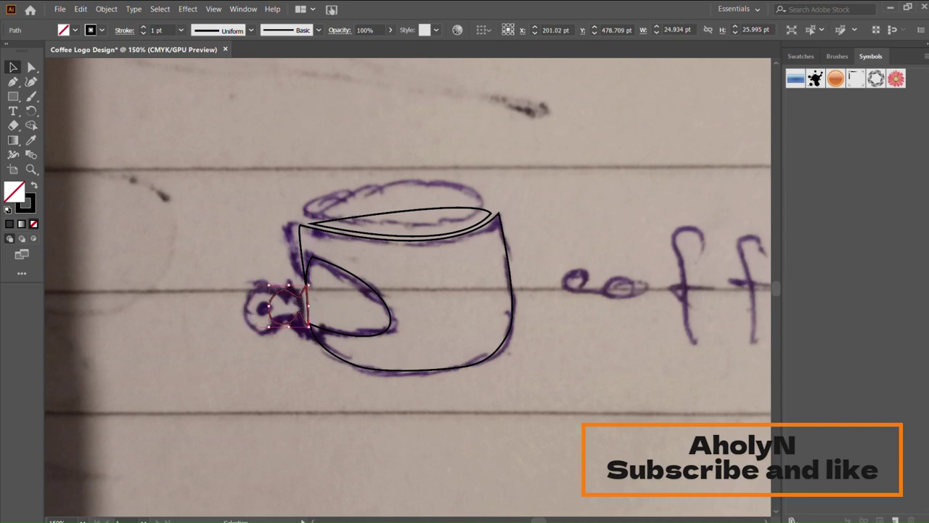
pyautogui.click(140, 70)
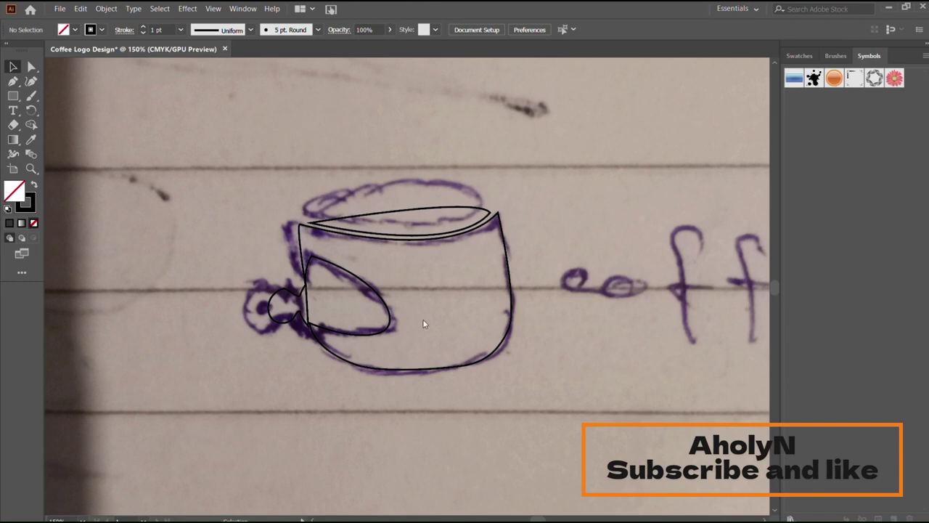
pyautogui.click(304, 291)
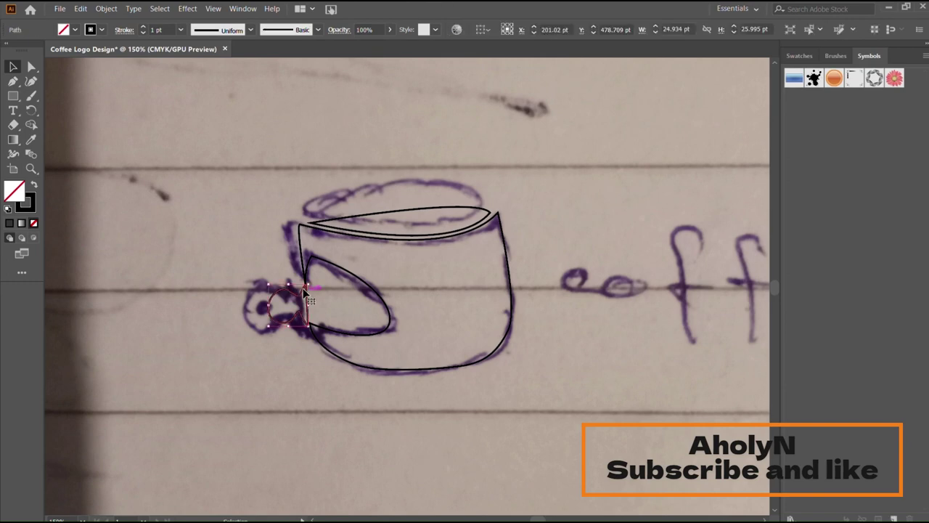
pyautogui.moveTo(268, 285); pyautogui.dragTo(272, 288)
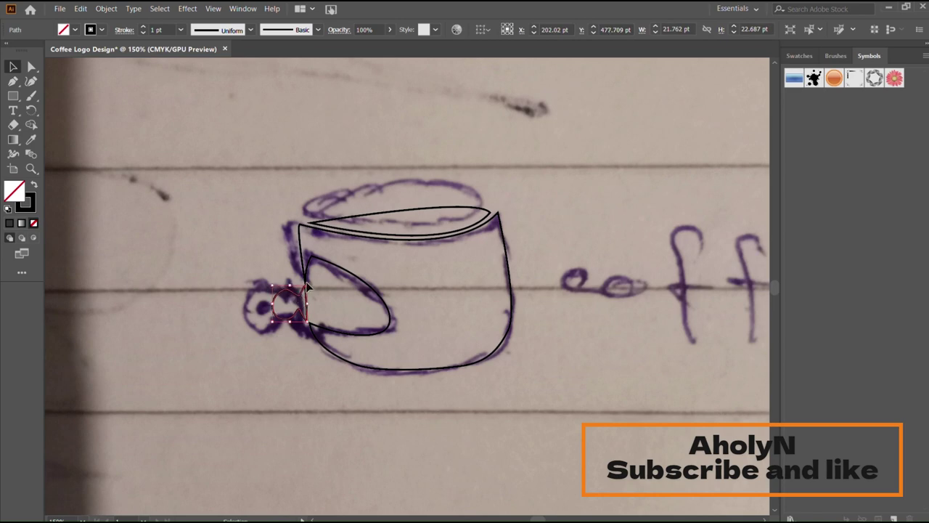
pyautogui.press('Delete')
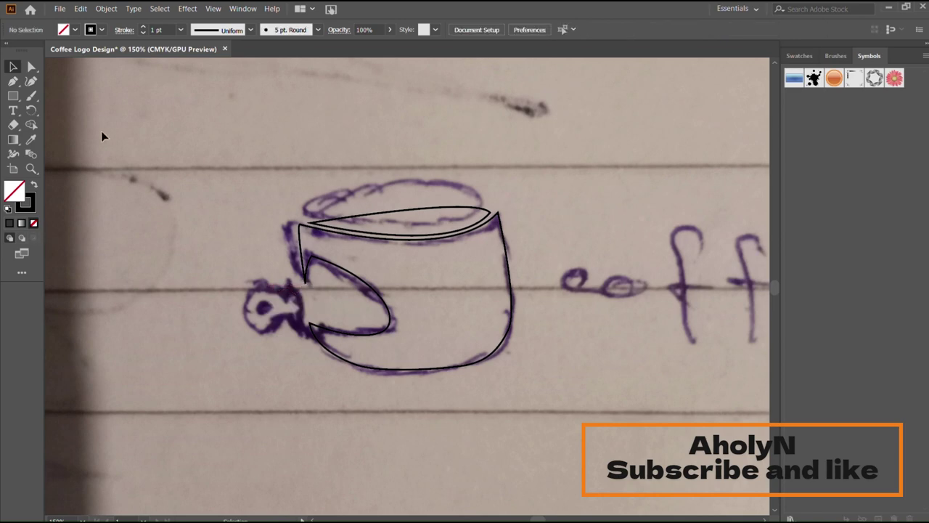
# Merge an outer and inner oval over the handle knob with Shape Builder, then shift them left
pyautogui.moveTo(246, 294)
pyautogui.mouseDown()
pyautogui.moveTo(302, 341)
pyautogui.moveTo(270, 302)
pyautogui.mouseUp()
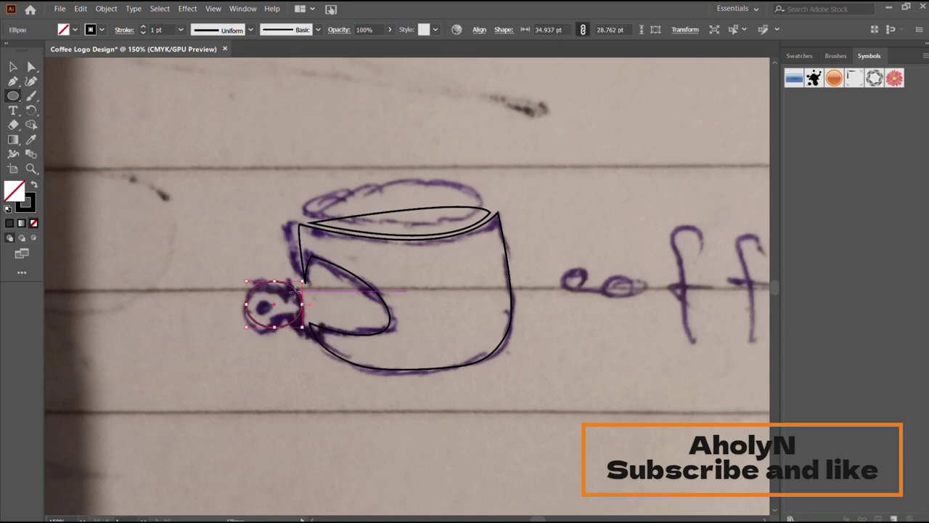
pyautogui.moveTo(270, 302); pyautogui.dragTo(300, 310)
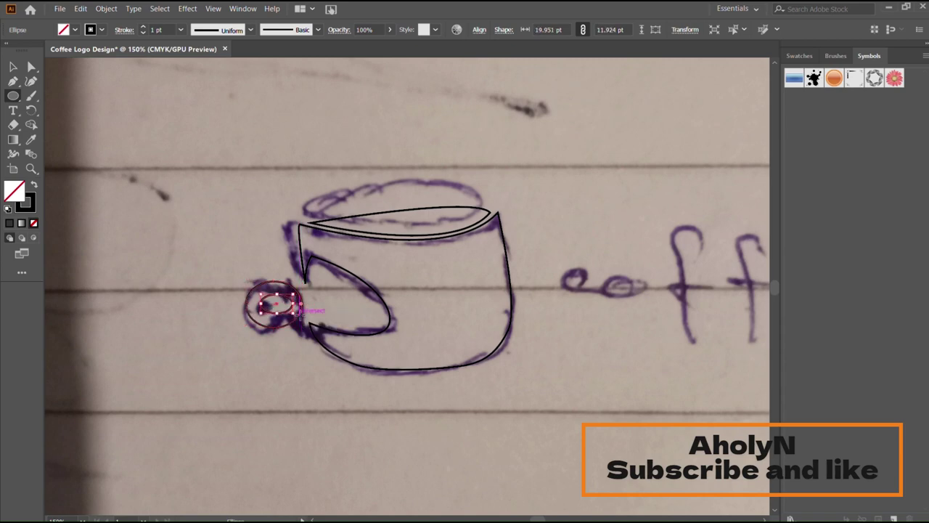
pyautogui.press('v')
pyautogui.keyDown('shift'); pyautogui.click(275, 284); pyautogui.keyUp('shift')
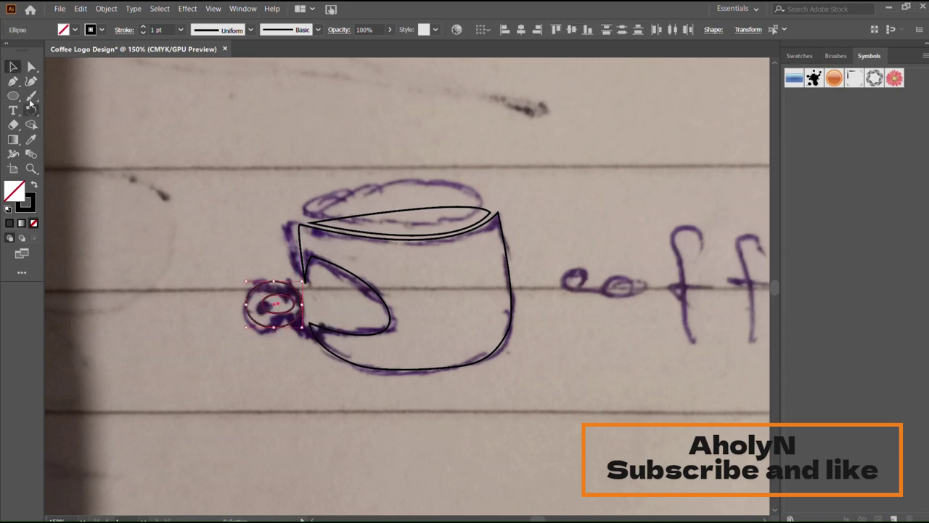
pyautogui.hotkey('shift', 'm')
pyautogui.click(275, 304)
pyautogui.press('v')
pyautogui.click(210, 191)
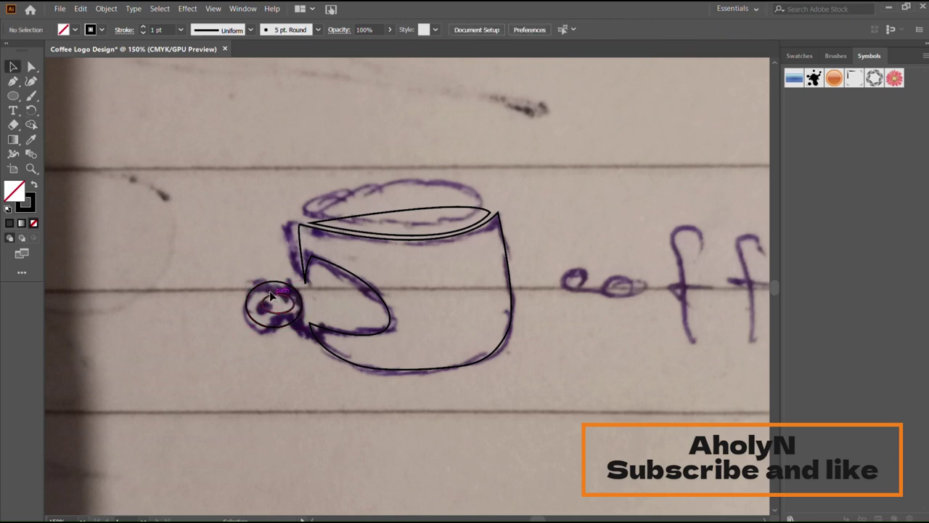
pyautogui.moveTo(280, 284); pyautogui.dragTo(250, 278)
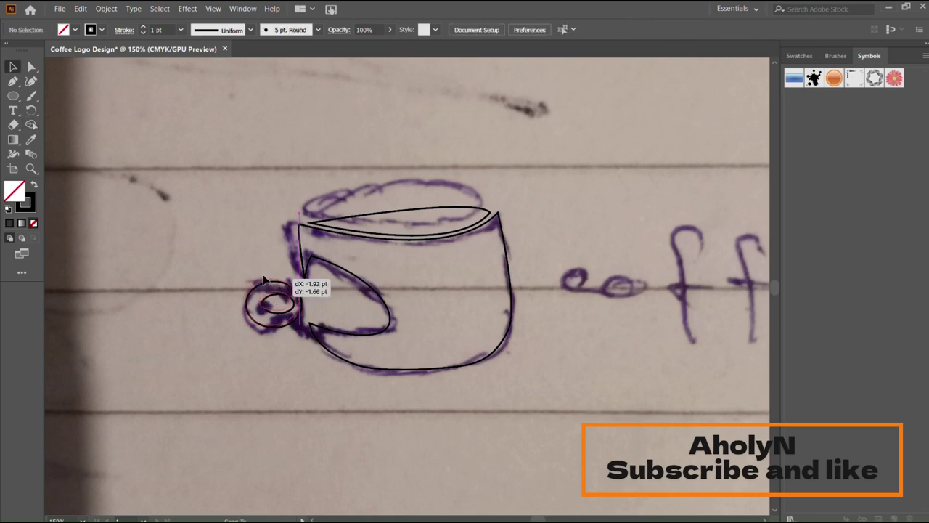
# Reduce a star to a triangle and size it over the handle stem
pyautogui.moveTo(191, 212); pyautogui.dragTo(263, 259)
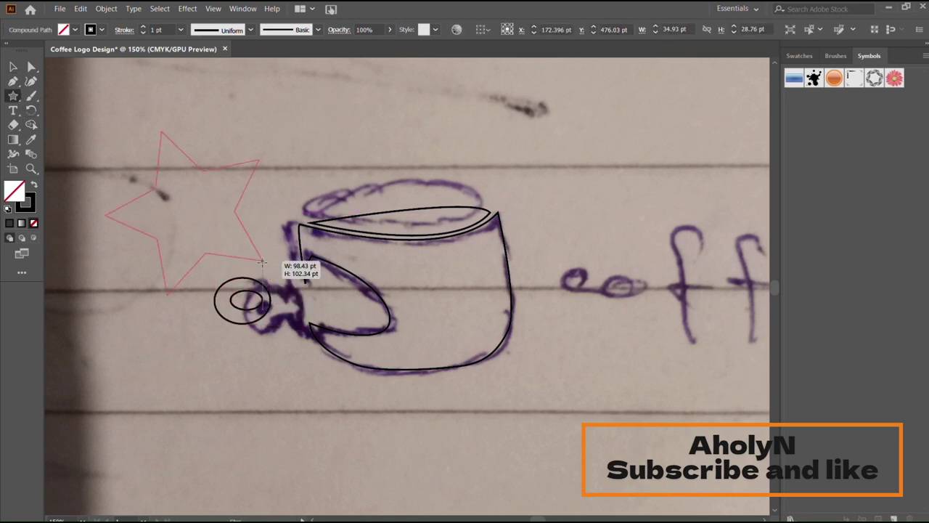
pyautogui.press('Down')
pyautogui.press('Down')
pyautogui.press('v')
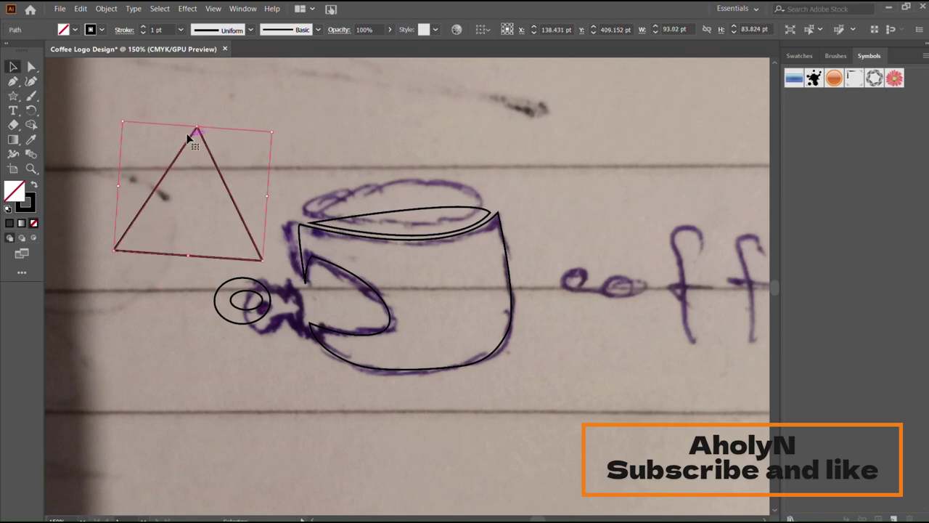
pyautogui.moveTo(187, 135); pyautogui.dragTo(269, 210)
pyautogui.moveTo(194, 209)
pyautogui.mouseDown()
pyautogui.moveTo(293, 276)
pyautogui.moveTo(281, 280)
pyautogui.moveTo(289, 298)
pyautogui.mouseUp()
pyautogui.moveTo(352, 333); pyautogui.dragTo(285, 300)
pyautogui.hotkey('ctrl', '=')
pyautogui.hotkey('ctrl', '=')
pyautogui.hotkey('ctrl', '=')
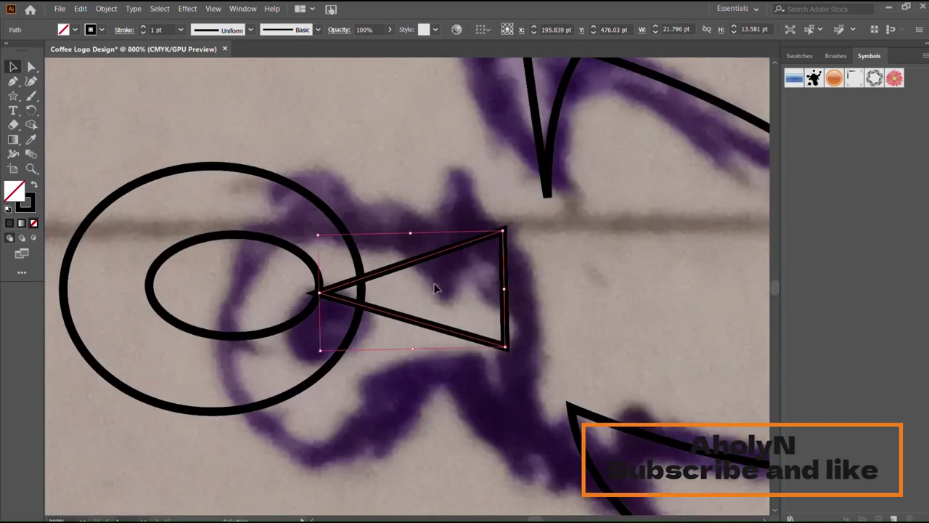
pyautogui.moveTo(419, 260); pyautogui.dragTo(420, 257)
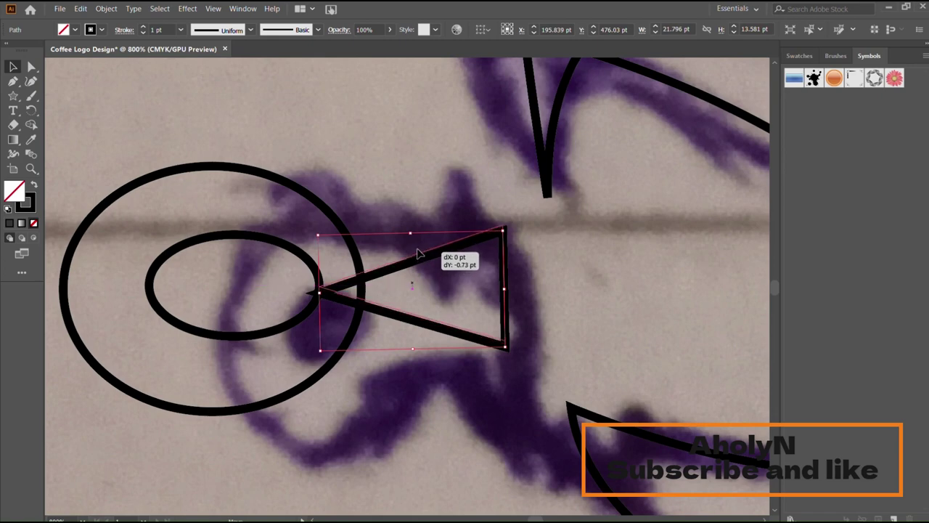
# Add an anchor and bend the triangle's upper and lower edges into curves
pyautogui.click(9, 80)
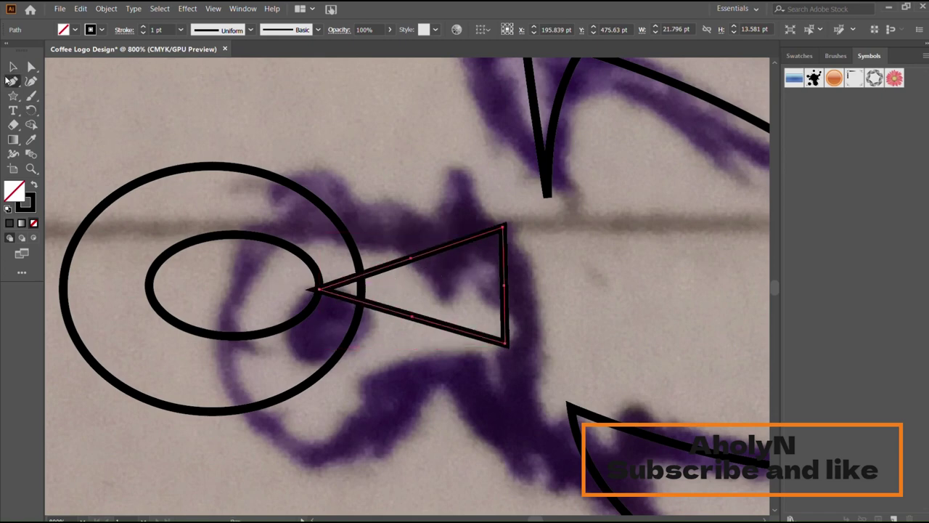
pyautogui.click(408, 259)
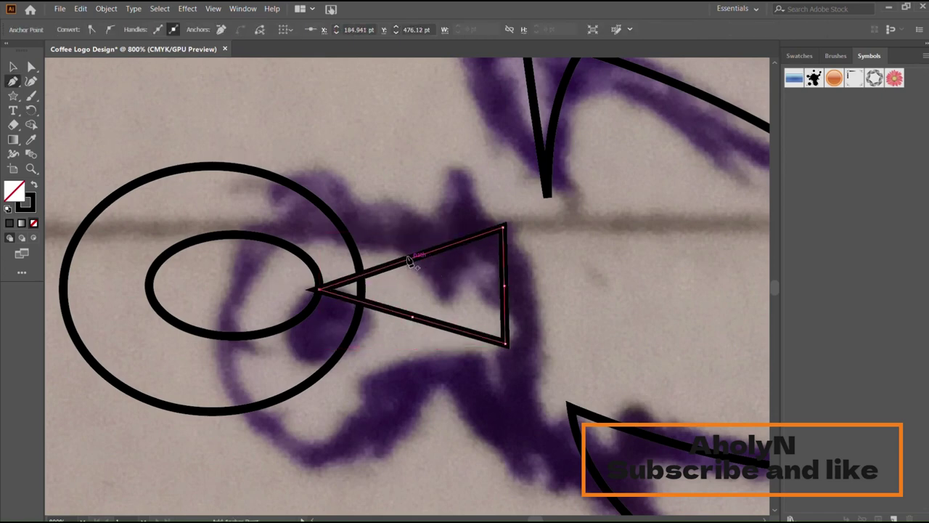
pyautogui.moveTo(419, 257); pyautogui.dragTo(416, 260)
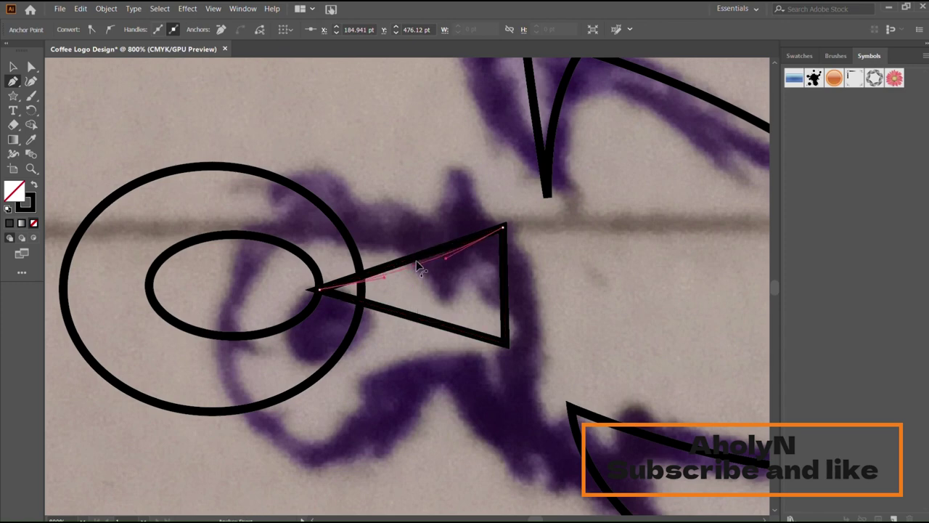
pyautogui.moveTo(416, 330); pyautogui.dragTo(436, 341)
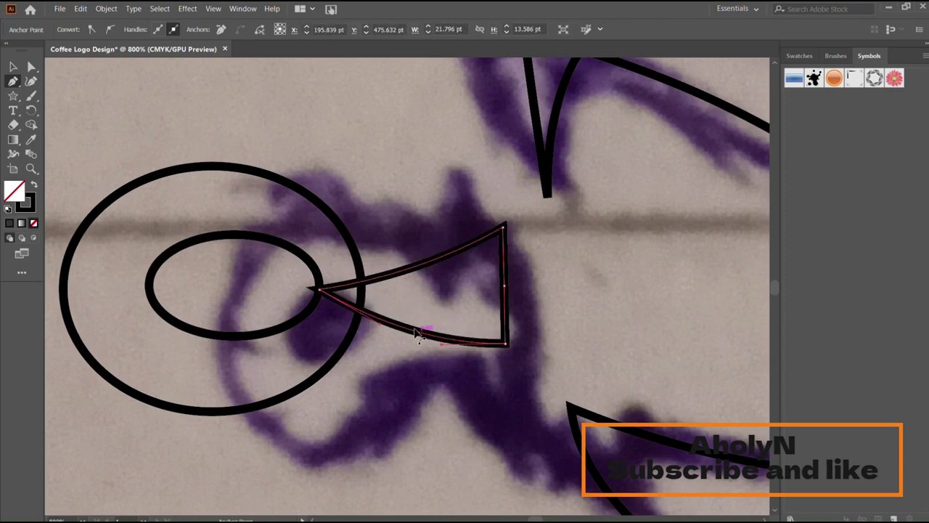
# Merge the curved triangle with the knob ring using Shape Builder and move the handle into place
pyautogui.press('v')
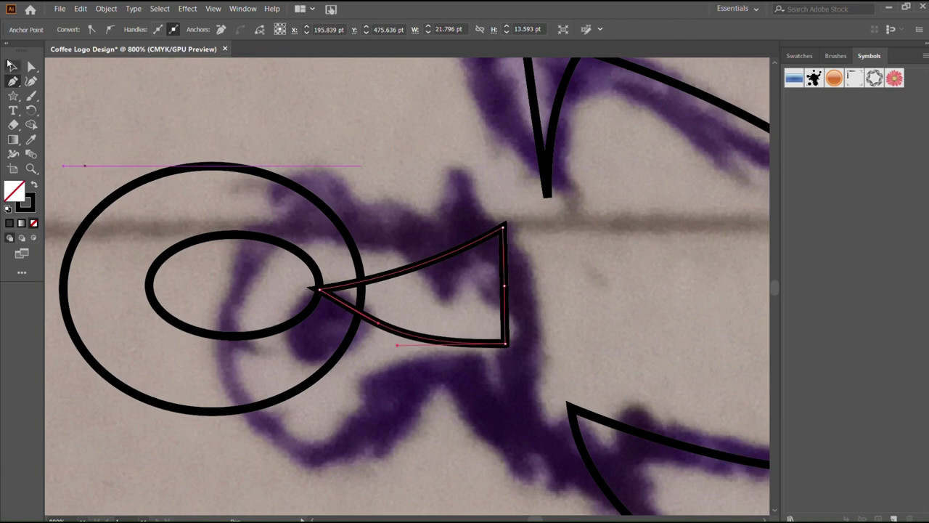
pyautogui.click(400, 270)
pyautogui.press('Left')
pyautogui.press('Left')
pyautogui.press('Left')
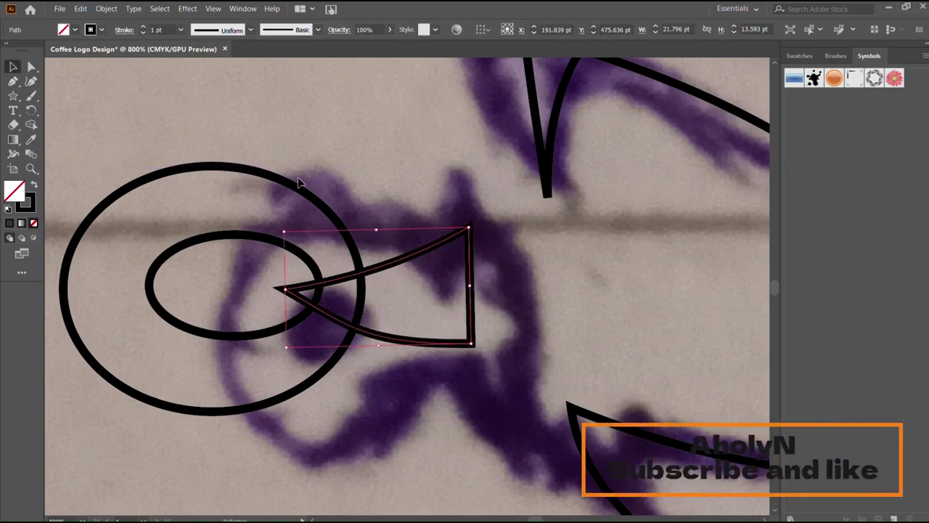
pyautogui.keyDown('shift'); pyautogui.click(296, 182); pyautogui.keyUp('shift')
pyautogui.hotkey('shift', 'm')
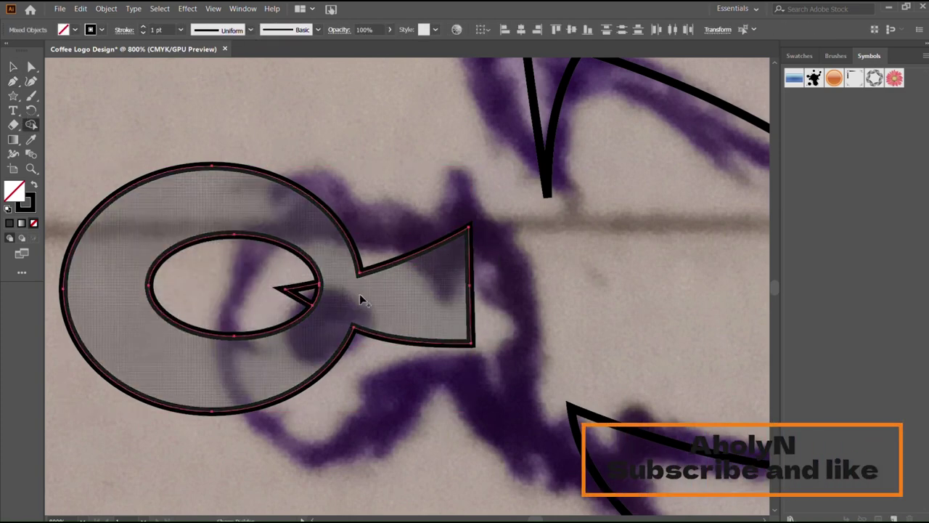
pyautogui.moveTo(360, 294); pyautogui.dragTo(407, 291)
pyautogui.press('v')
pyautogui.click(301, 243)
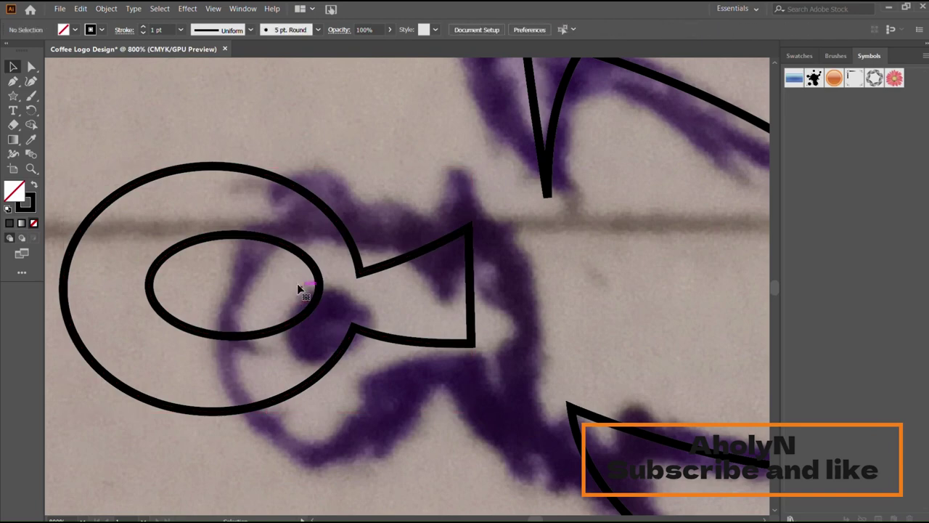
pyautogui.moveTo(307, 179); pyautogui.dragTo(414, 236)
# Hide the traced reference photo and zoom out to the whole artboard
pyautogui.hotkey('ctrl', '-')
pyautogui.hotkey('ctrl', '-')
pyautogui.hotkey('ctrl', '-')
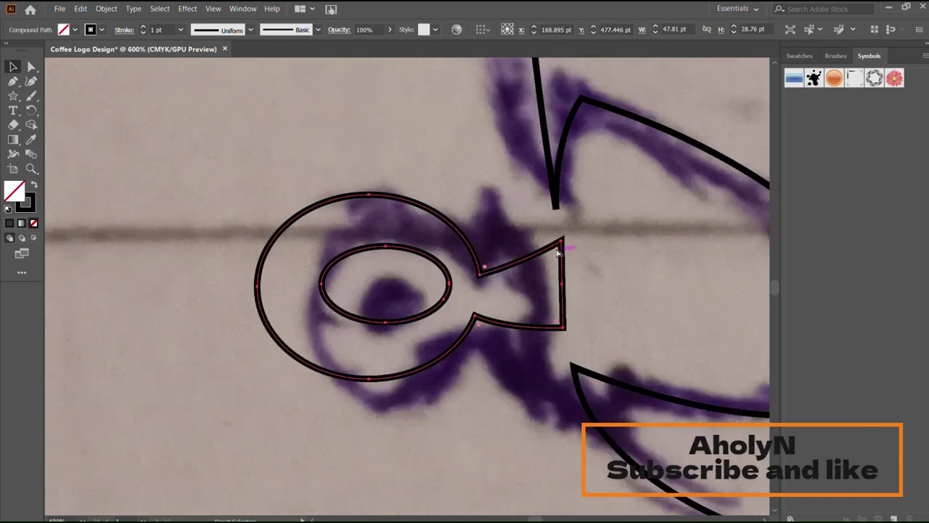
pyautogui.hscroll(2, 555, 252)
pyautogui.click(334, 160)
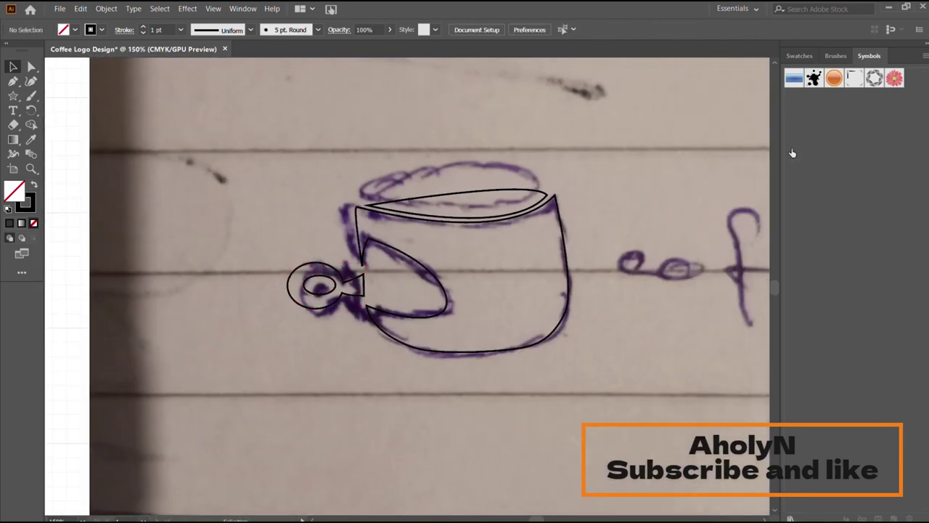
pyautogui.hotkey('ctrl', 'shift', 'w')
pyautogui.hotkey('ctrl', '-')
# Fill all the traced cup shapes with black
pyautogui.hotkey('ctrl', '0')
pyautogui.hotkey('ctrl', '=')
pyautogui.moveTo(322, 257); pyautogui.dragTo(539, 301)
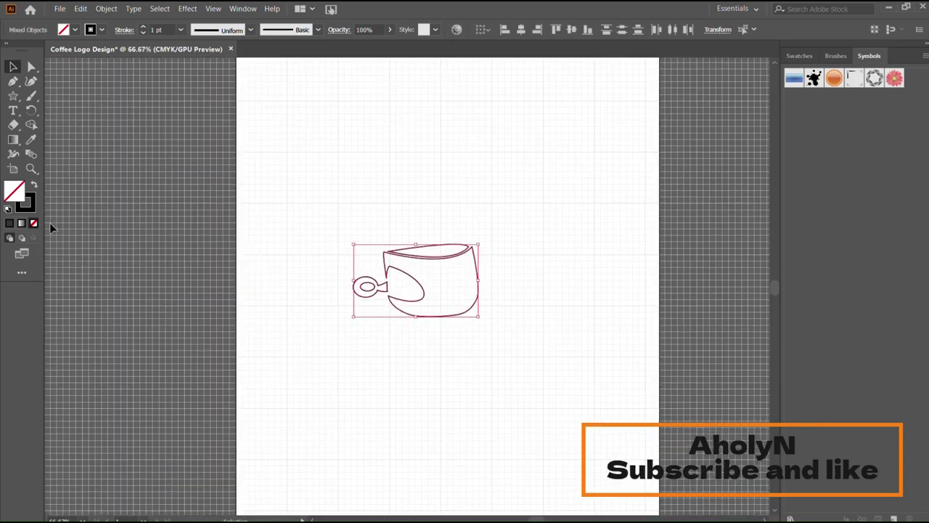
pyautogui.click(9, 223)
# Move the cup up and to the right and tilt it slightly clockwise
pyautogui.moveTo(314, 200); pyautogui.dragTo(529, 315)
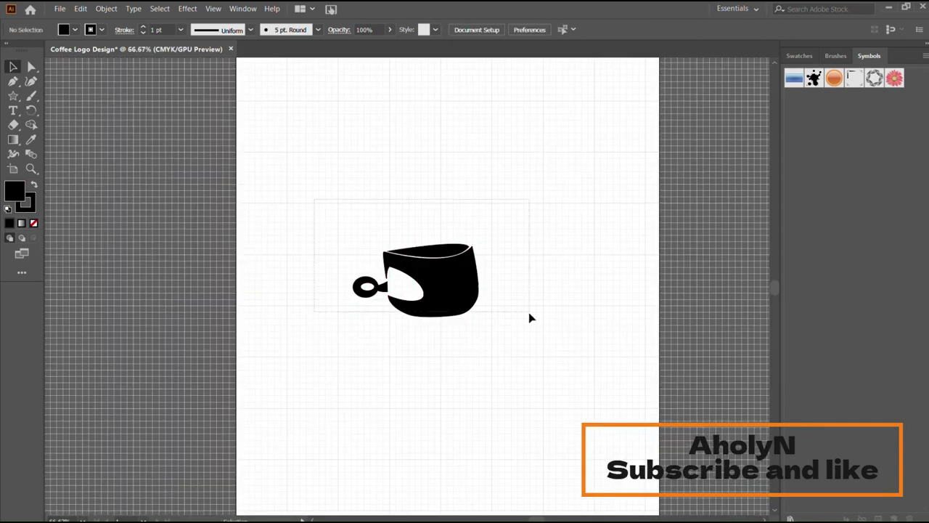
pyautogui.moveTo(439, 272); pyautogui.dragTo(471, 261)
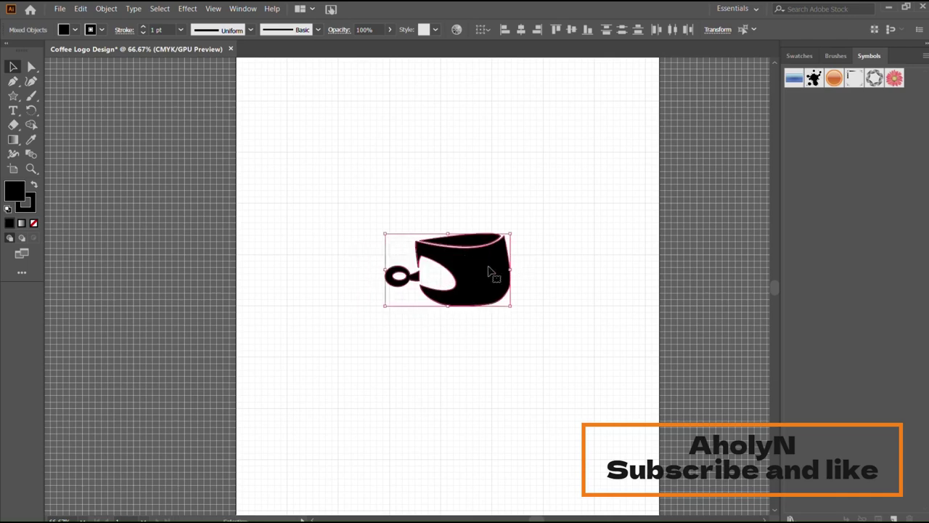
pyautogui.moveTo(514, 306)
pyautogui.mouseDown()
pyautogui.moveTo(504, 310)
pyautogui.moveTo(499, 277)
pyautogui.mouseUp()
# Rotate the ring handle to a level angle and nudge it slightly toward the cup
pyautogui.click(550, 267)
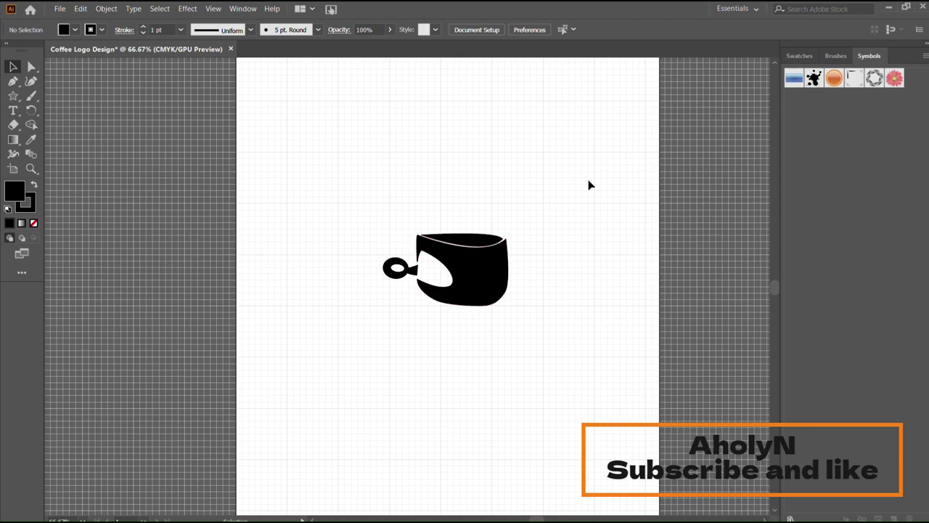
pyautogui.click(397, 269)
pyautogui.hotkey('ctrl', '=')
pyautogui.hotkey('ctrl', '=')
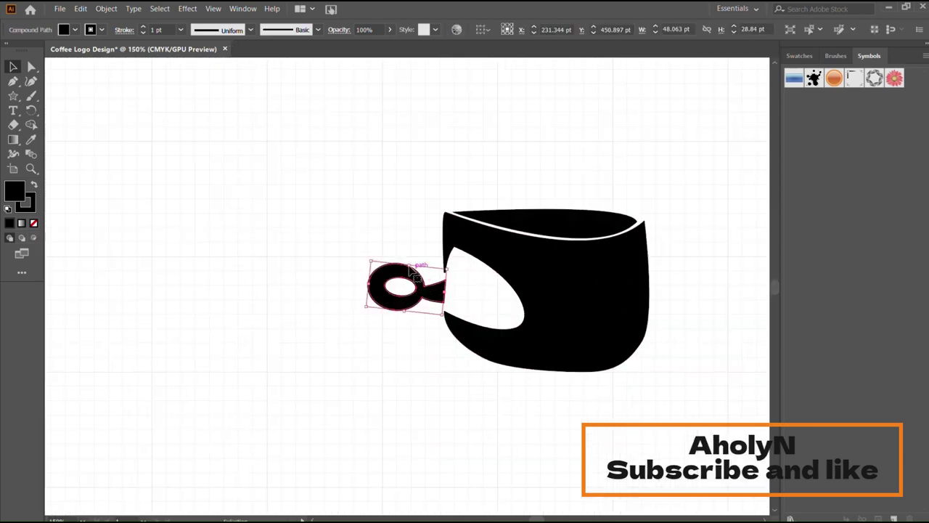
pyautogui.moveTo(369, 257); pyautogui.dragTo(365, 264)
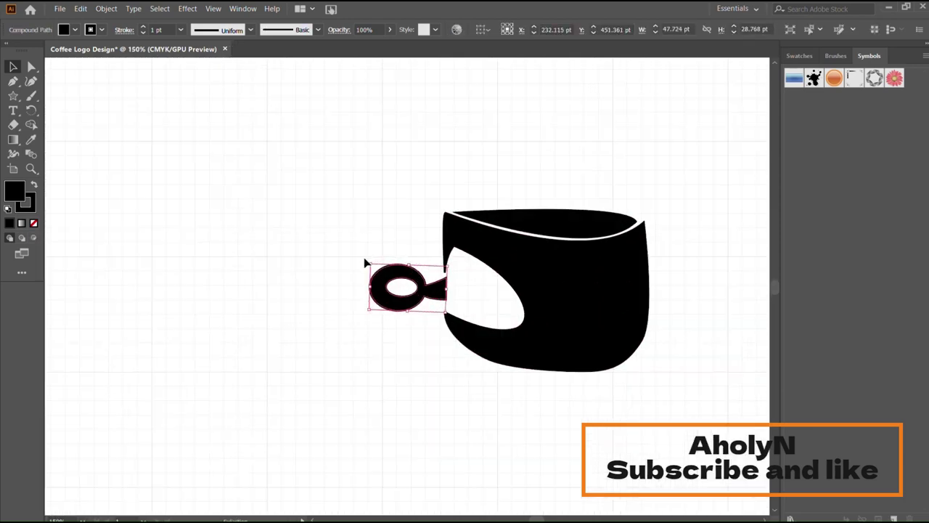
pyautogui.moveTo(430, 292); pyautogui.dragTo(438, 293)
pyautogui.click(444, 280)
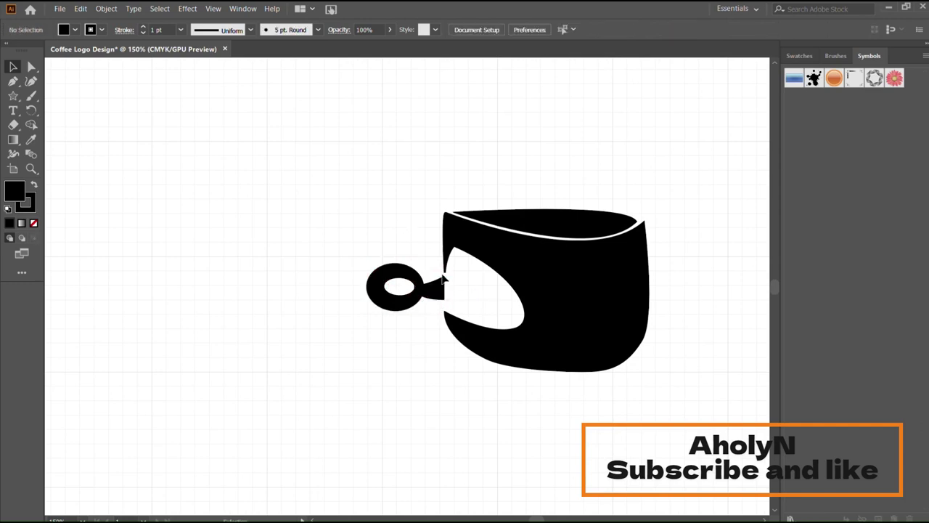
# Reshape the cup body's lower-left curve below the handle and nudge its bottom anchor right
pyautogui.click(465, 356)
pyautogui.press('a')
pyautogui.hotkey('ctrl', '=')
pyautogui.hotkey('ctrl', '=')
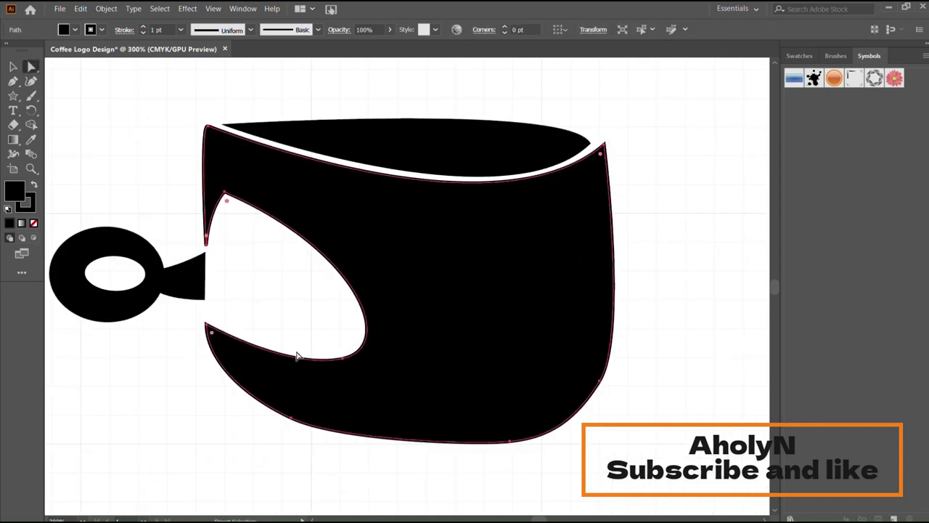
pyautogui.click(206, 326)
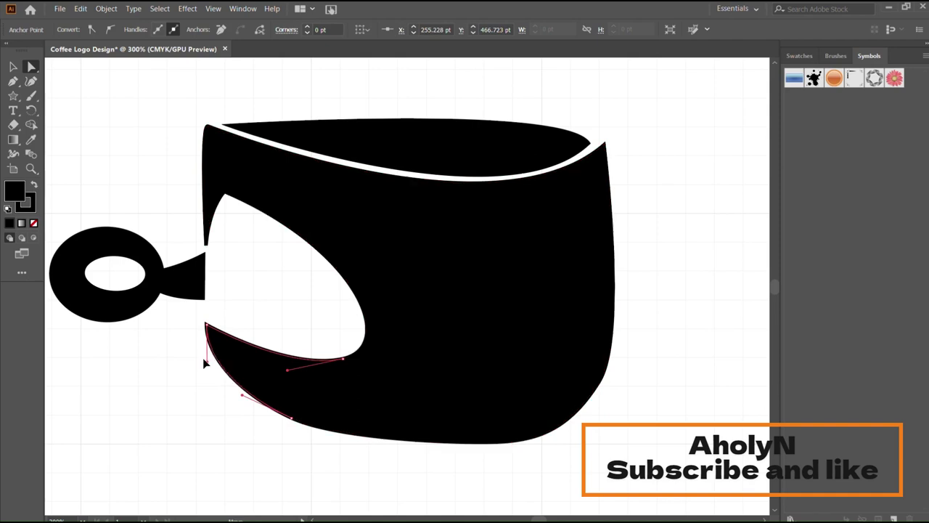
pyautogui.moveTo(242, 395); pyautogui.dragTo(288, 420)
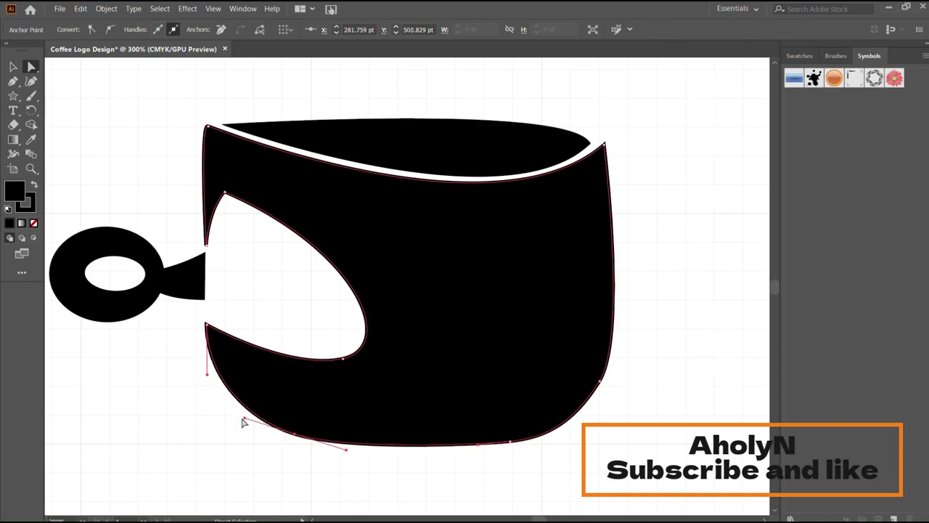
pyautogui.press('Right')
pyautogui.press('Right')
pyautogui.press('Right')
pyautogui.press('Right')
pyautogui.press('Right')
pyautogui.press('Right')
pyautogui.press('Right')
pyautogui.press('Right')
pyautogui.press('Right')
pyautogui.press('Right')
pyautogui.press('Right')
pyautogui.press('Right')
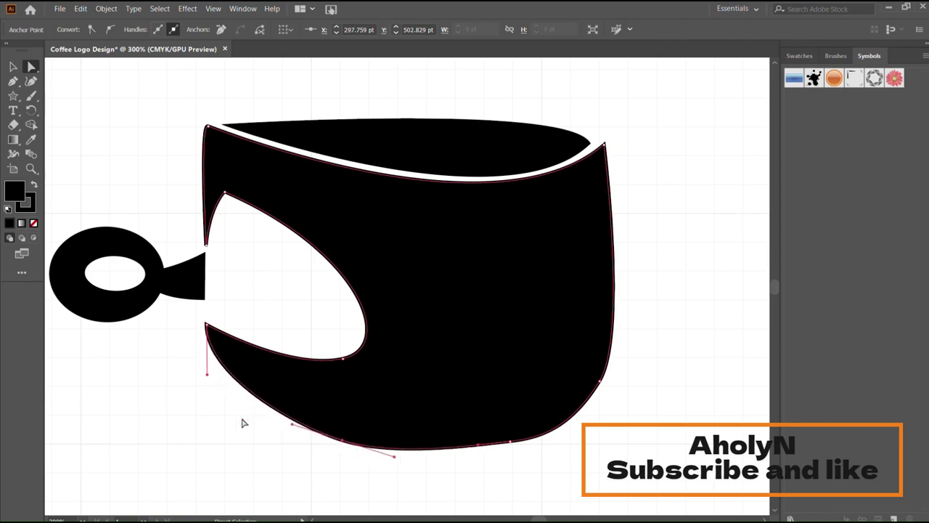
pyautogui.press('Right')
pyautogui.press('Right')
pyautogui.press('Right')
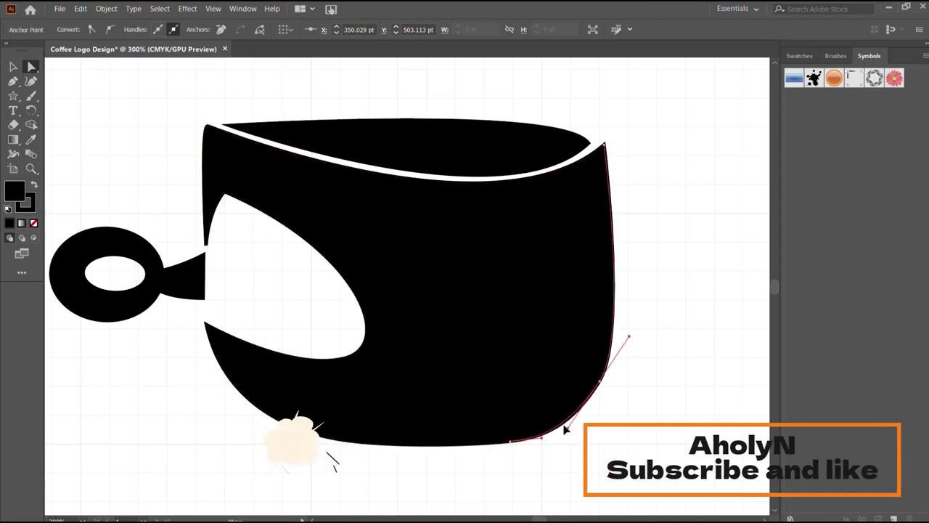
# Delete the lower-right anchor and curve the cup's right side and lower-right corner outward
pyautogui.click(539, 440)
pyautogui.click(600, 383)
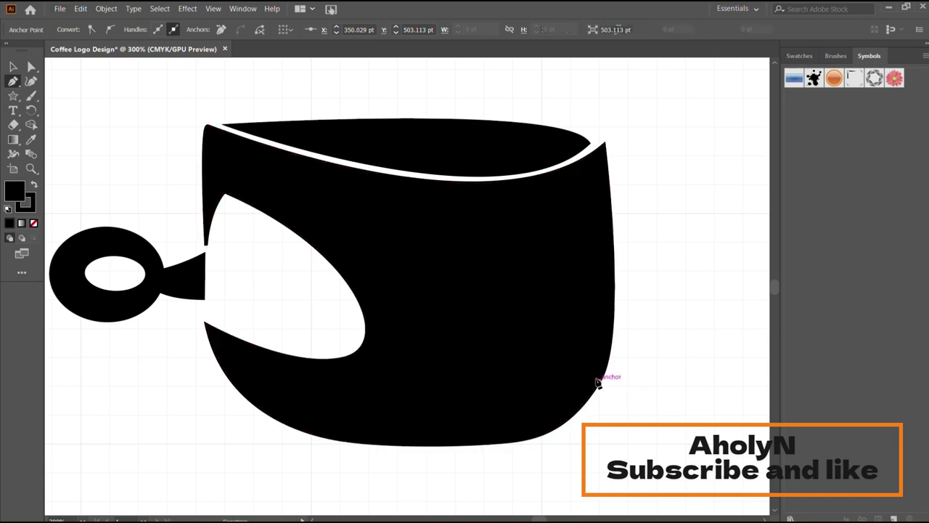
pyautogui.click(601, 379)
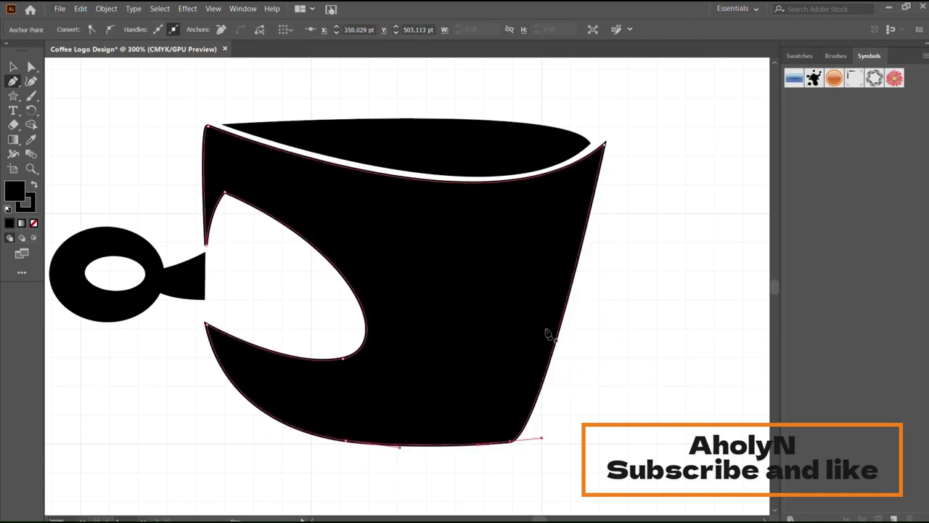
pyautogui.moveTo(559, 338); pyautogui.dragTo(594, 345)
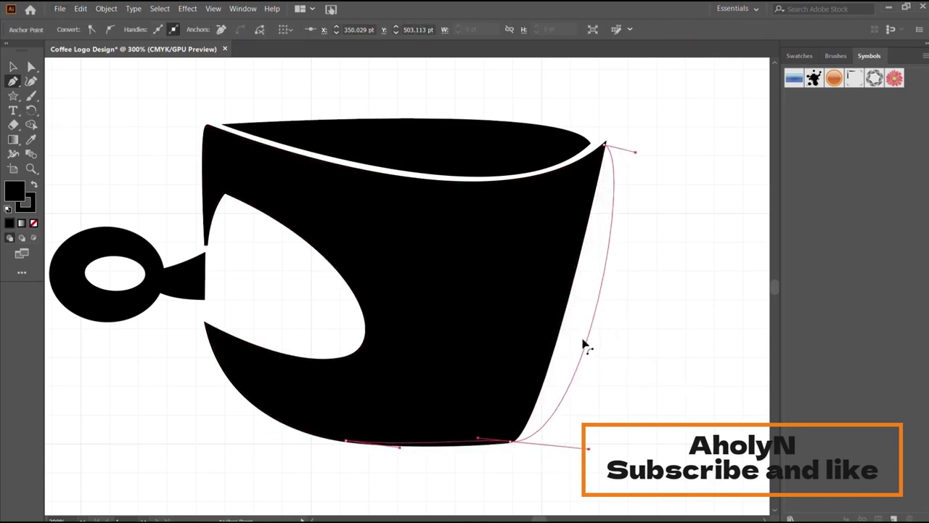
pyautogui.moveTo(574, 406)
pyautogui.mouseDown()
pyautogui.moveTo(589, 408)
pyautogui.moveTo(586, 395)
pyautogui.mouseUp()
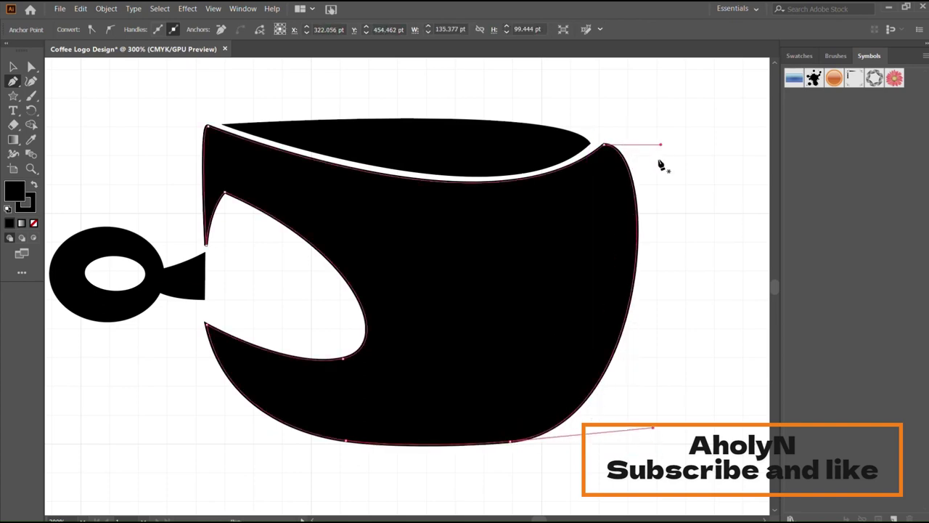
pyautogui.moveTo(659, 145); pyautogui.dragTo(609, 216)
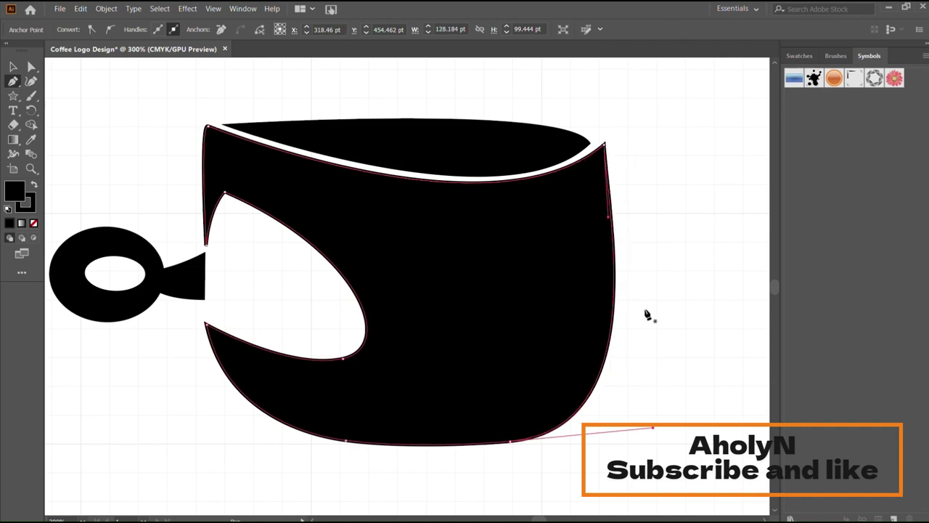
pyautogui.moveTo(651, 432)
pyautogui.mouseDown()
pyautogui.moveTo(619, 410)
pyautogui.moveTo(613, 436)
pyautogui.mouseUp()
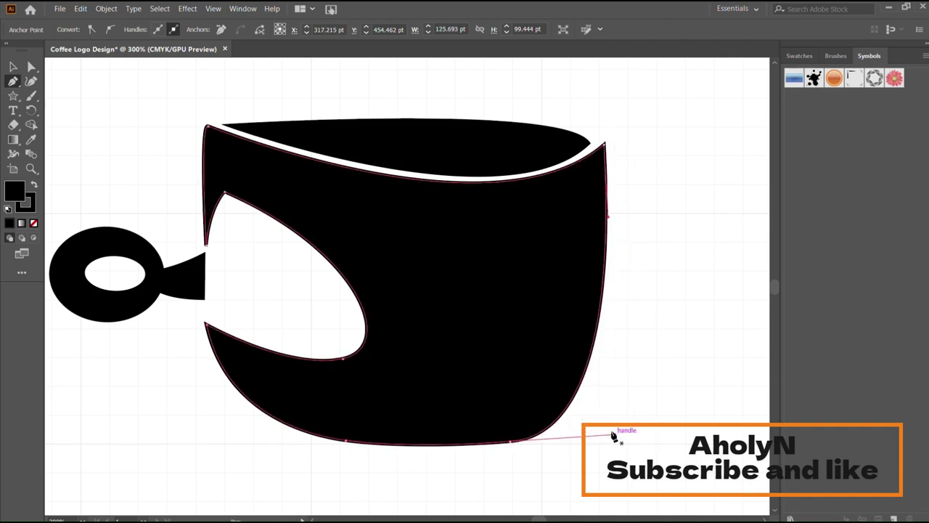
# Refine the curve of the inner cutout beside the handle
pyautogui.moveTo(224, 193); pyautogui.dragTo(359, 249)
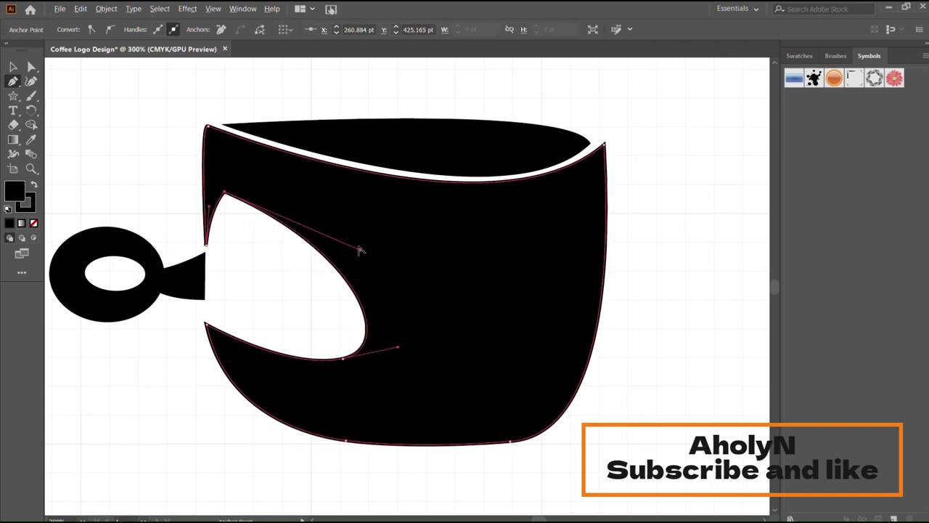
pyautogui.moveTo(357, 251); pyautogui.dragTo(342, 251)
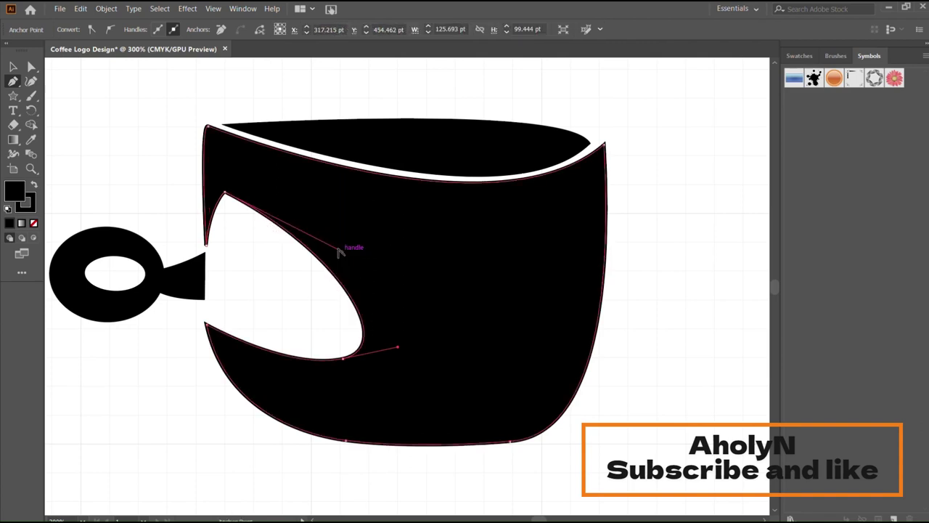
pyautogui.moveTo(397, 348); pyautogui.dragTo(392, 346)
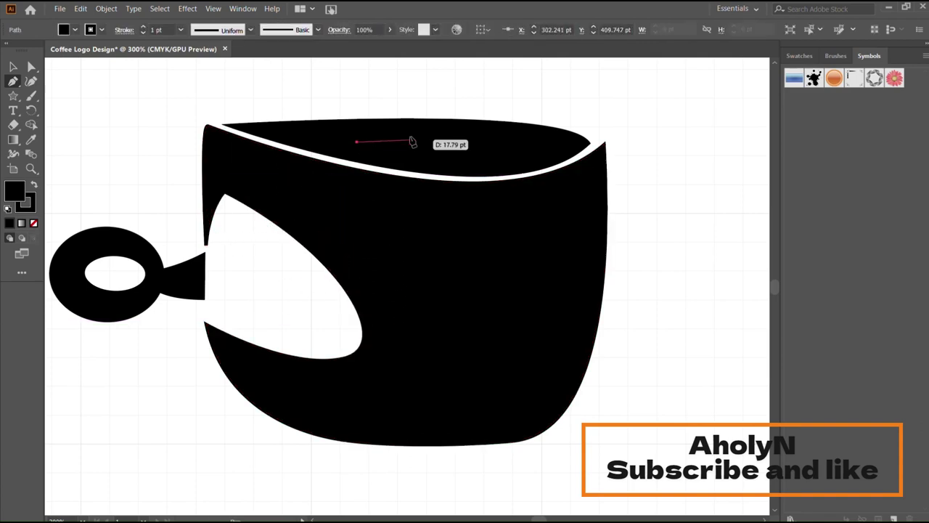
# Convert the rim's right tip to a smooth curve and adjust its left point and handle
pyautogui.press('a')
pyautogui.click(348, 139)
pyautogui.press('p')
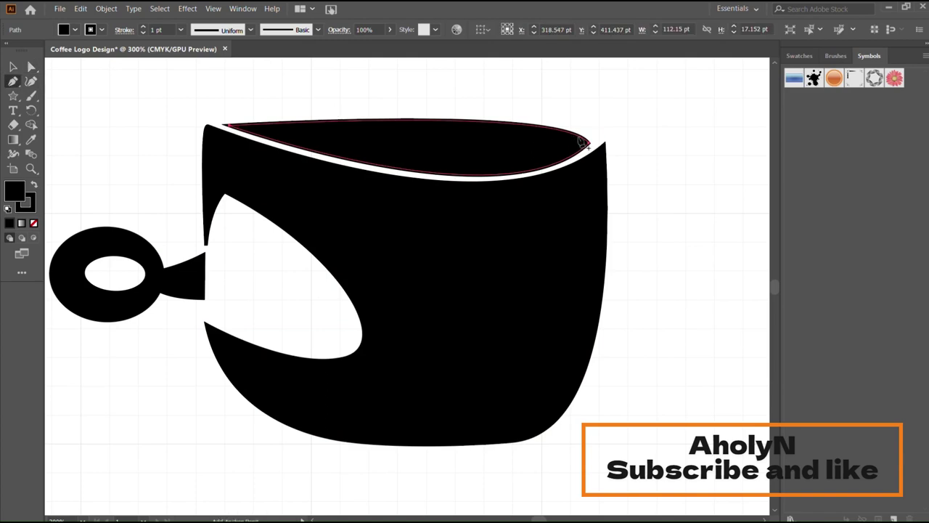
pyautogui.moveTo(588, 142)
pyautogui.mouseDown()
pyautogui.moveTo(562, 102)
pyautogui.moveTo(539, 120)
pyautogui.mouseUp()
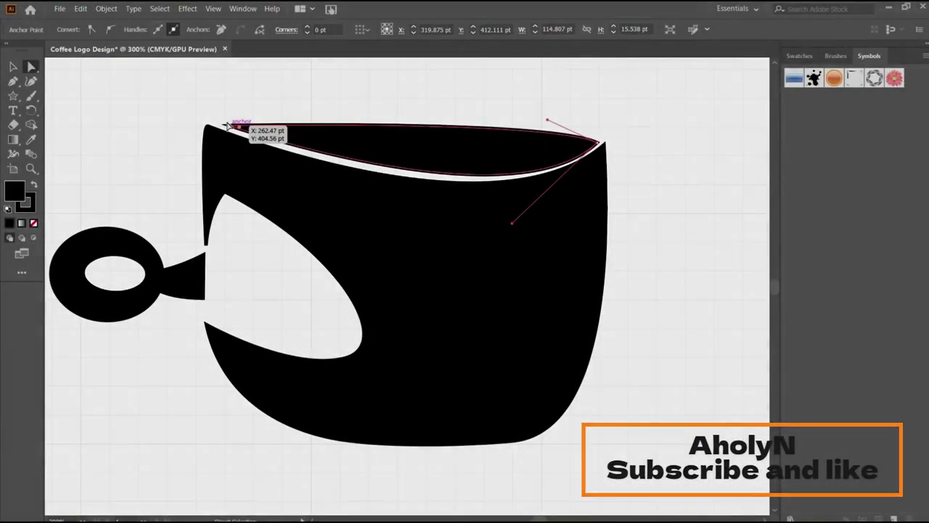
pyautogui.moveTo(225, 125); pyautogui.dragTo(223, 126)
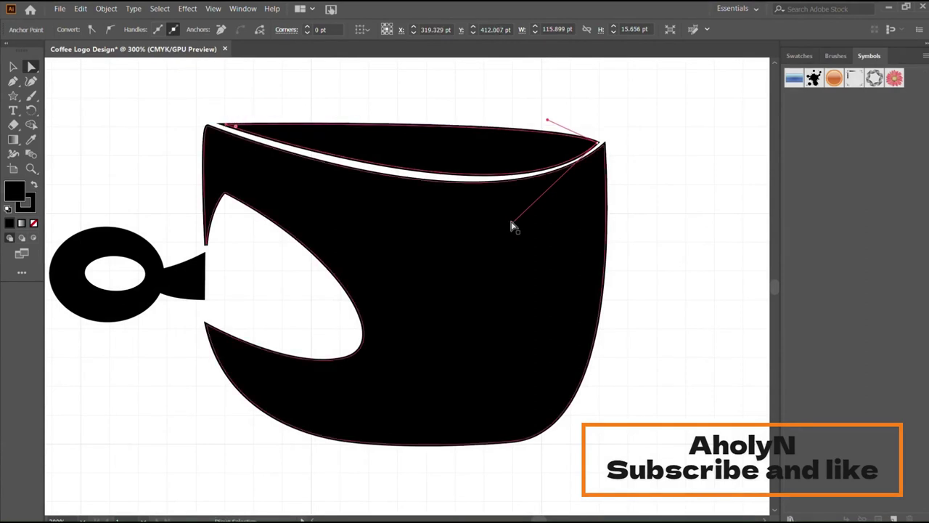
pyautogui.moveTo(512, 223); pyautogui.dragTo(486, 228)
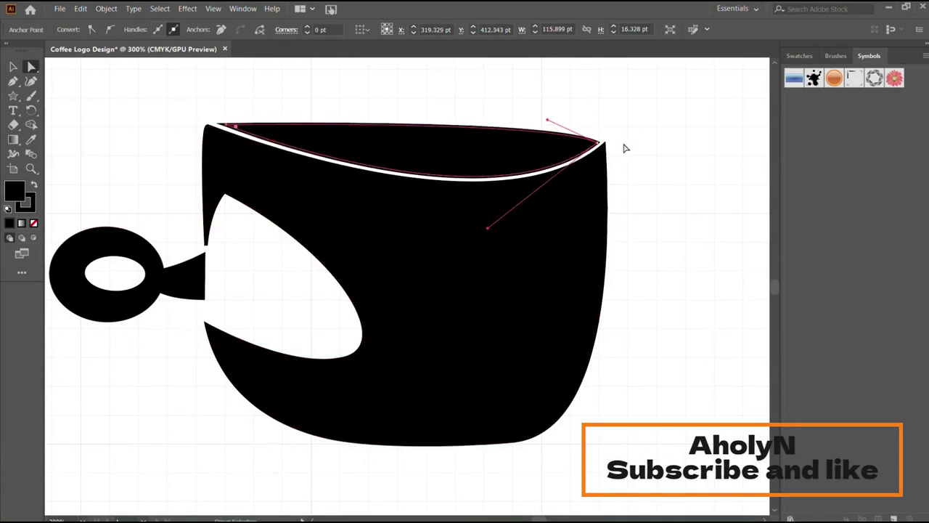
pyautogui.click(507, 156)
pyautogui.click(27, 196)
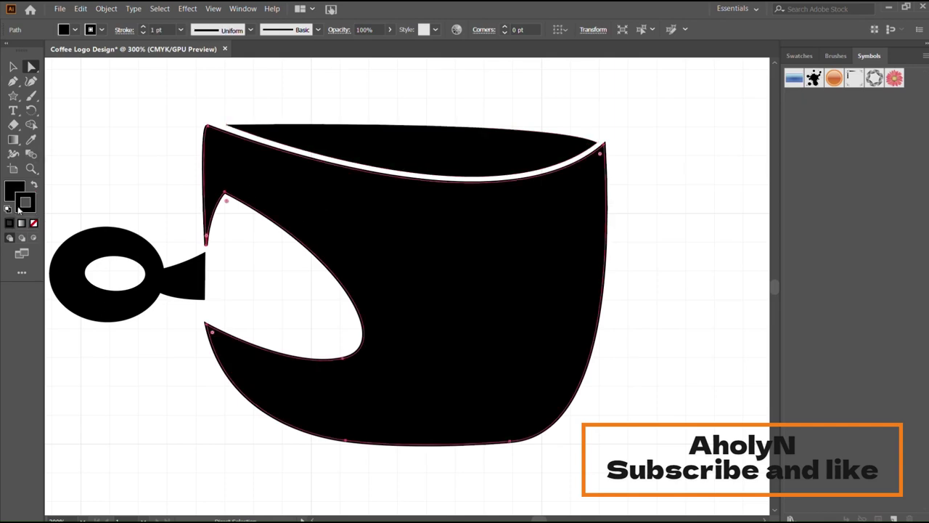
# Drag the bottom anchor's handles to round the cup's lower-right curve, then fit the artboard
pyautogui.click(171, 188)
pyautogui.click(182, 268)
pyautogui.click(154, 171)
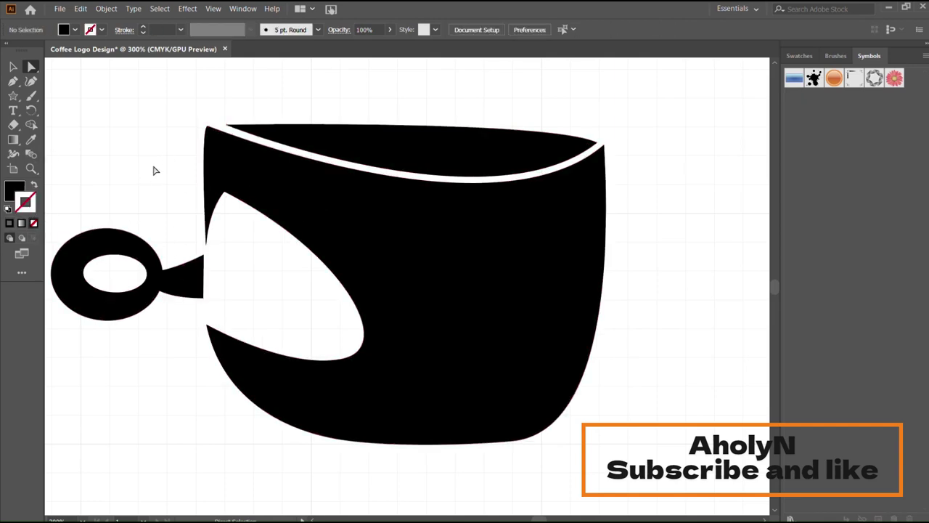
pyautogui.click(512, 438)
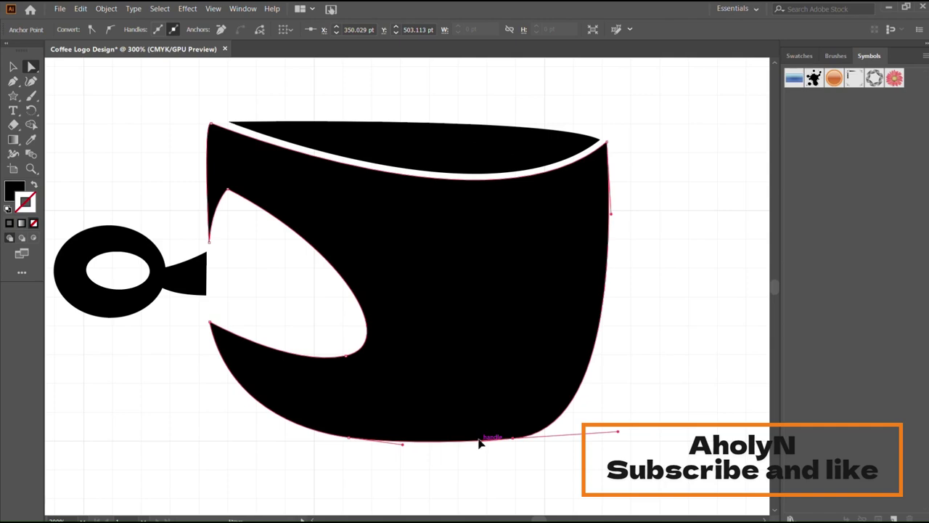
pyautogui.moveTo(479, 443); pyautogui.dragTo(465, 443)
pyautogui.moveTo(618, 431)
pyautogui.mouseDown()
pyautogui.moveTo(600, 442)
pyautogui.moveTo(625, 417)
pyautogui.mouseUp()
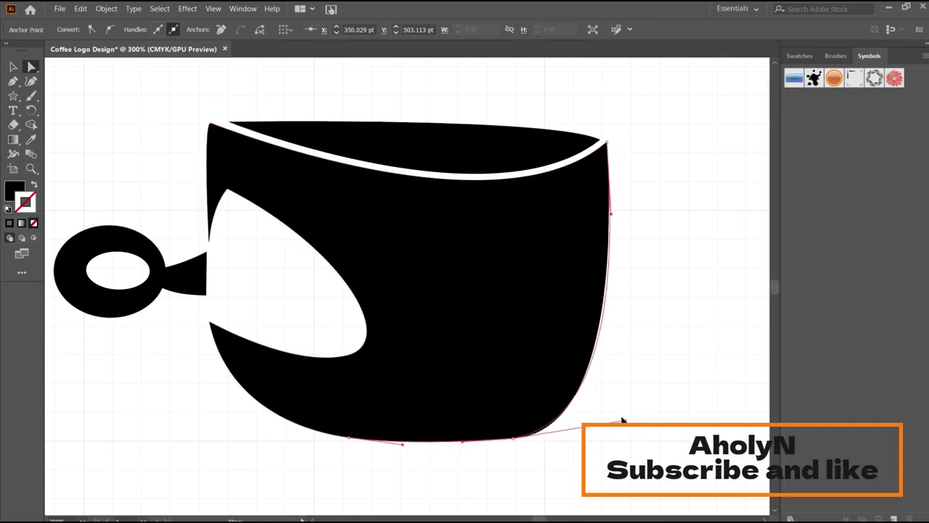
pyautogui.click(670, 372)
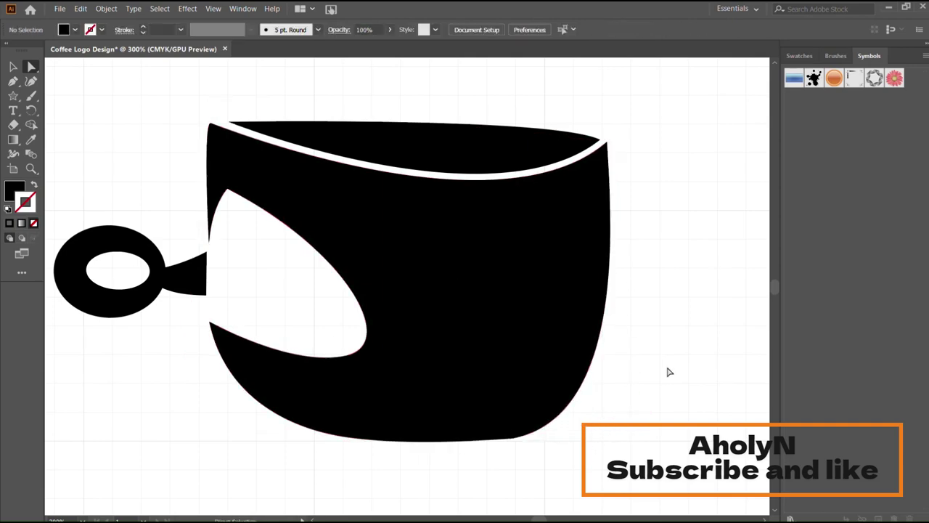
pyautogui.hotkey('ctrl', '0')
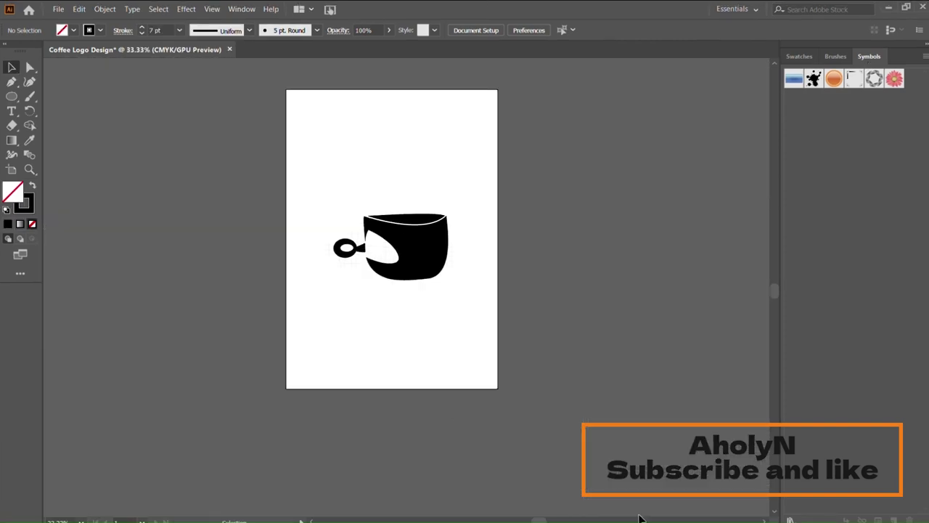
# Draw an ellipse over the sketched saucer at full-size view
pyautogui.hotkey('ctrl', '1')
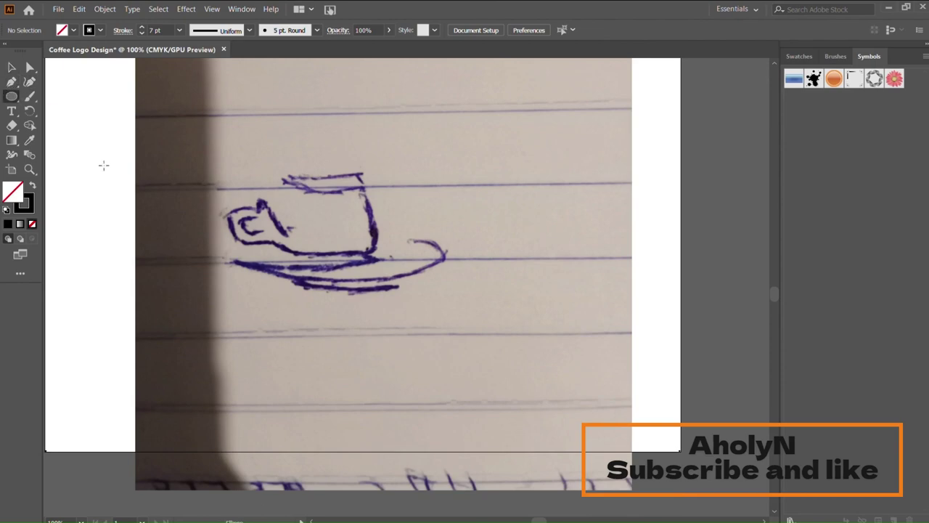
pyautogui.moveTo(233, 261); pyautogui.dragTo(501, 281)
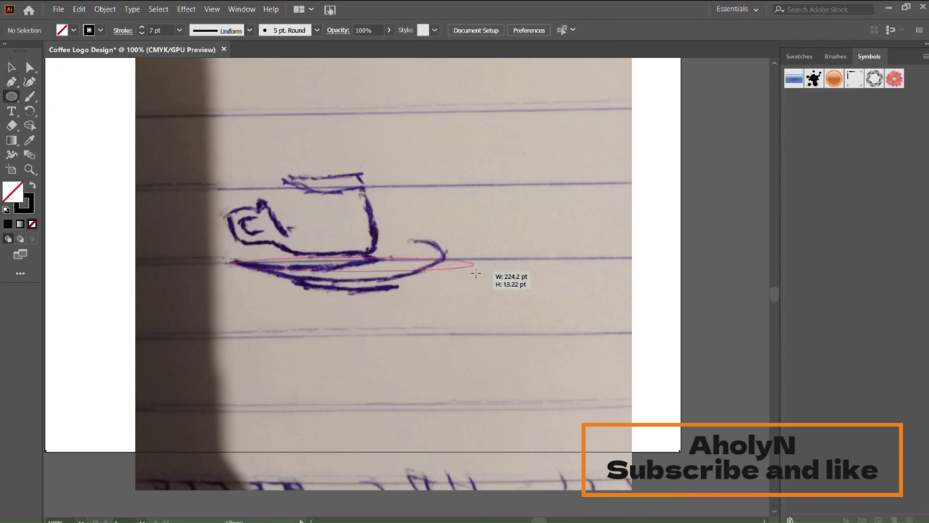
pyautogui.moveTo(501, 281); pyautogui.dragTo(559, 289)
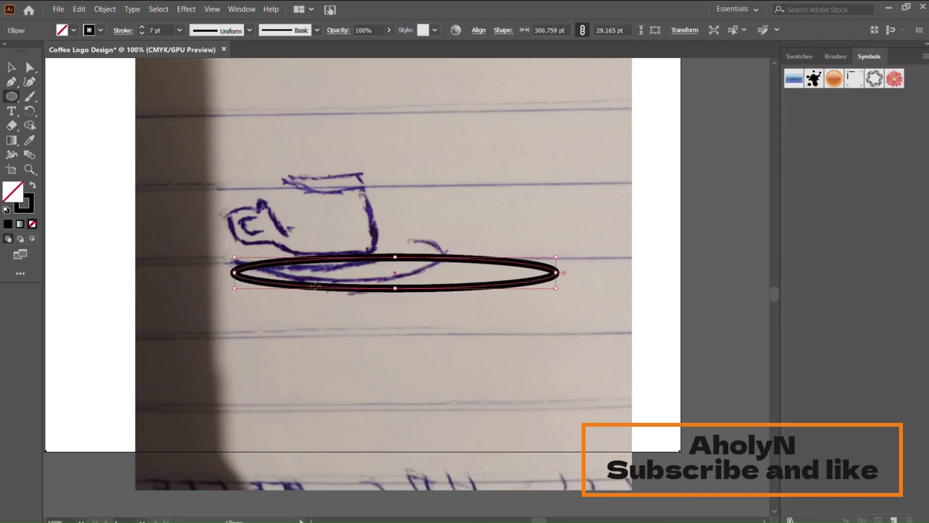
# Draw a line under the saucer and give it a tapered width profile
pyautogui.click(315, 292)
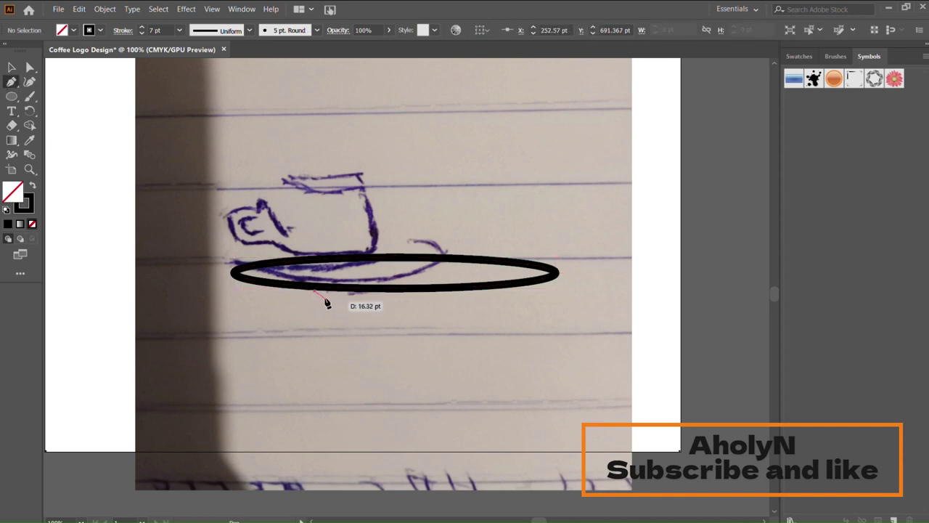
pyautogui.click(445, 303)
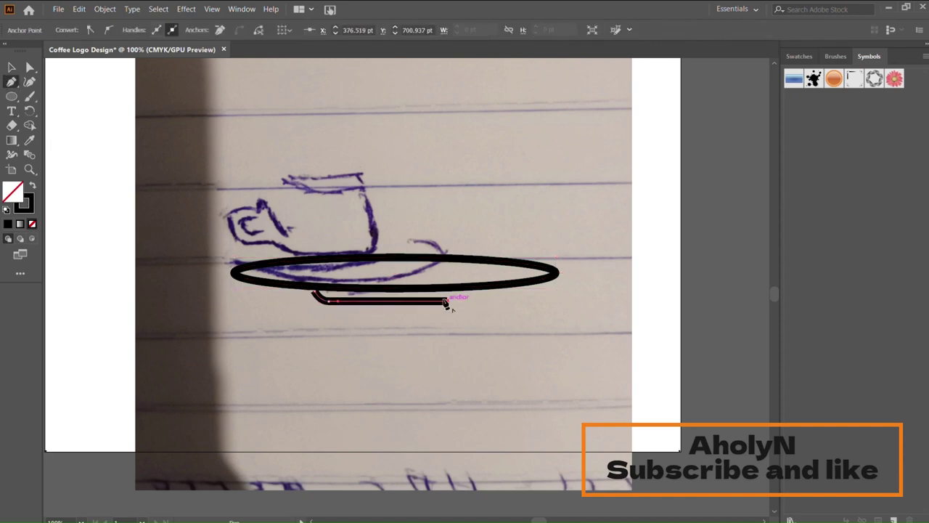
pyautogui.press('v')
pyautogui.click(344, 307)
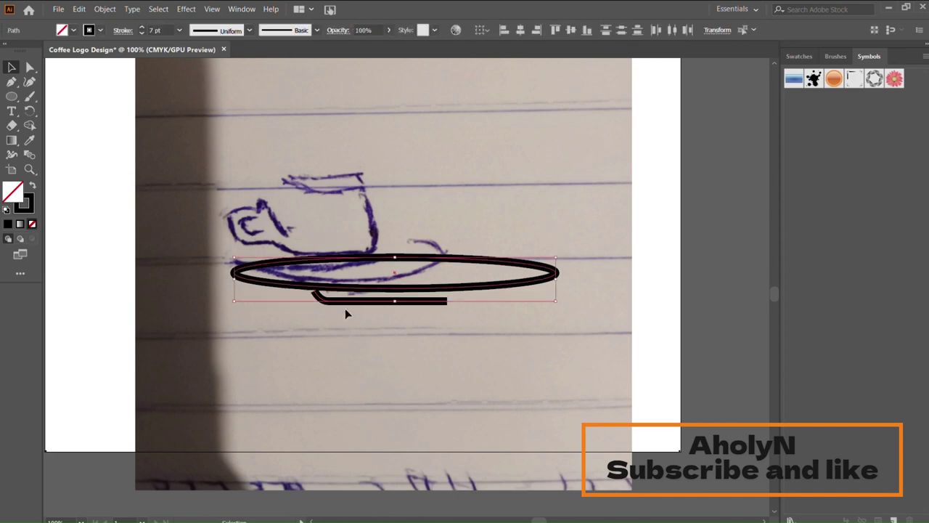
pyautogui.click(248, 29)
pyautogui.click(228, 62)
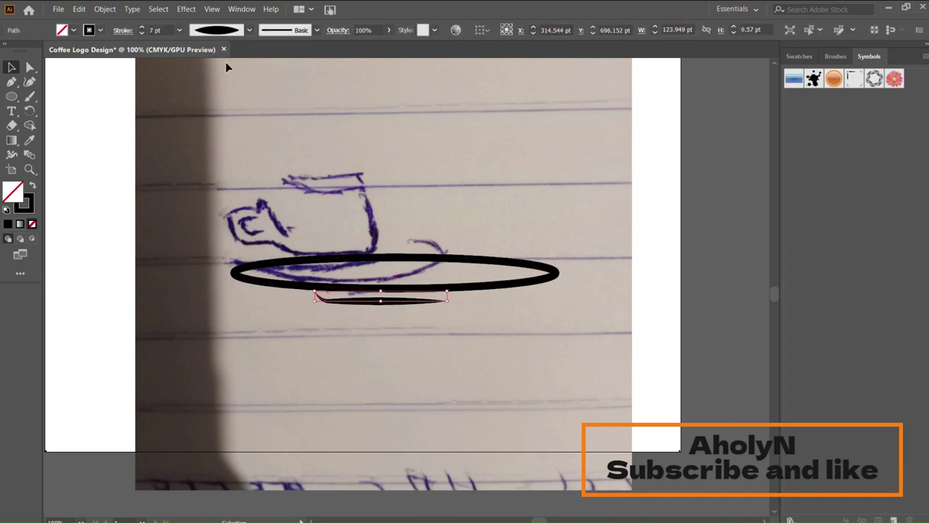
pyautogui.click(348, 167)
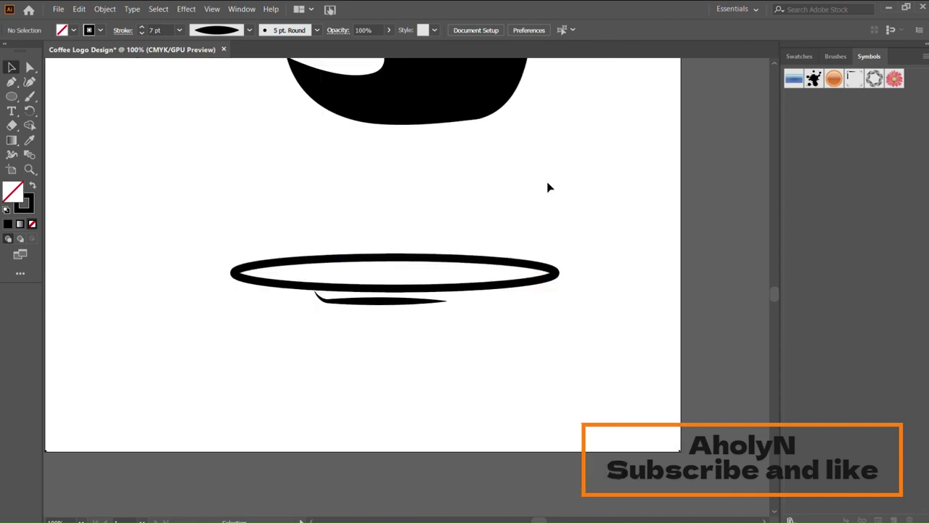
# Move the saucer ellipse up under the cup, widen it, and nudge it up slightly
pyautogui.hotkey('ctrl', '-')
pyautogui.hotkey('ctrl', '-')
pyautogui.moveTo(408, 280); pyautogui.dragTo(414, 222)
pyautogui.moveTo(488, 205); pyautogui.dragTo(500, 194)
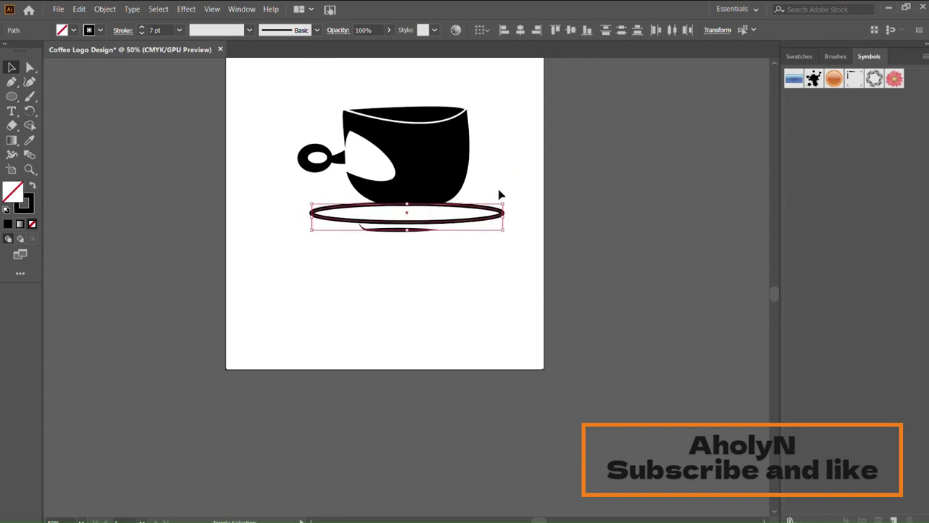
pyautogui.press('Up')
pyautogui.press('Up')
pyautogui.press('Up')
pyautogui.press('Up')
pyautogui.press('Up')
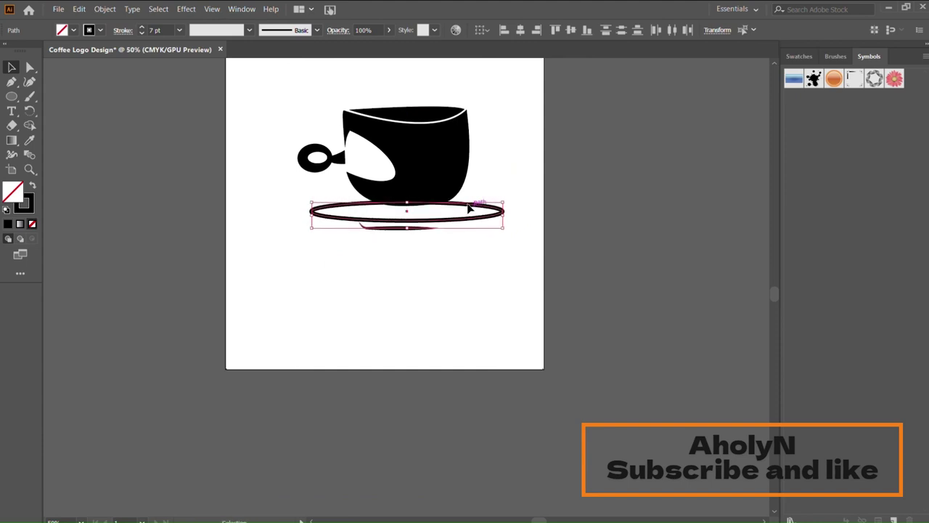
pyautogui.press('Up')
pyautogui.click(515, 189)
pyautogui.hotkey('ctrl', '-')
pyautogui.hotkey('ctrl', '-')
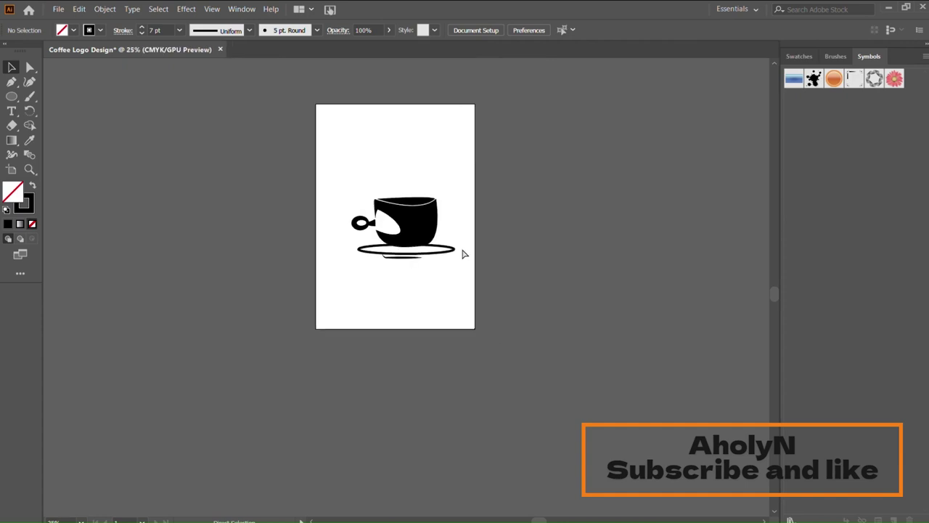
pyautogui.hotkey('ctrl', '+')
pyautogui.hotkey('ctrl', '+')
pyautogui.hotkey('ctrl', '+')
pyautogui.hotkey('ctrl', '+')
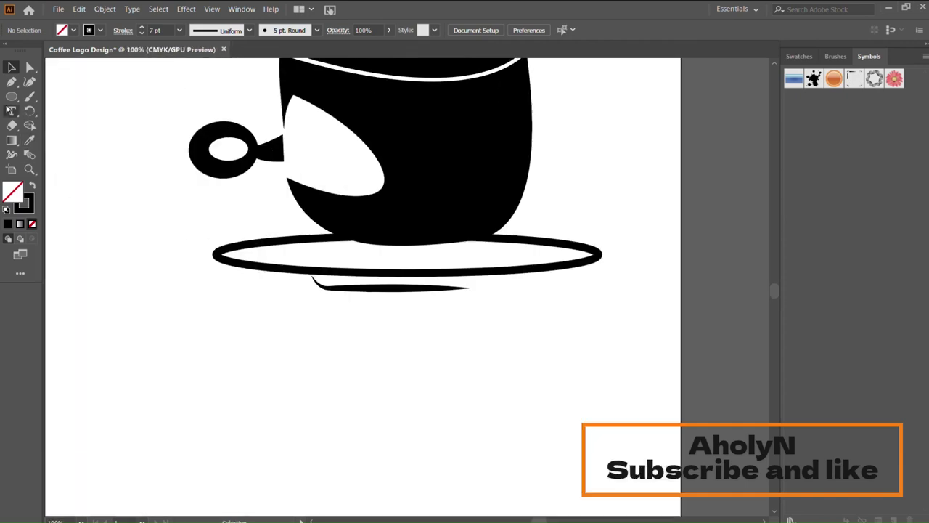
# Draw a thin ellipse inside the saucer with a 0.5 pt stroke weight
pyautogui.moveTo(306, 251); pyautogui.dragTo(563, 259)
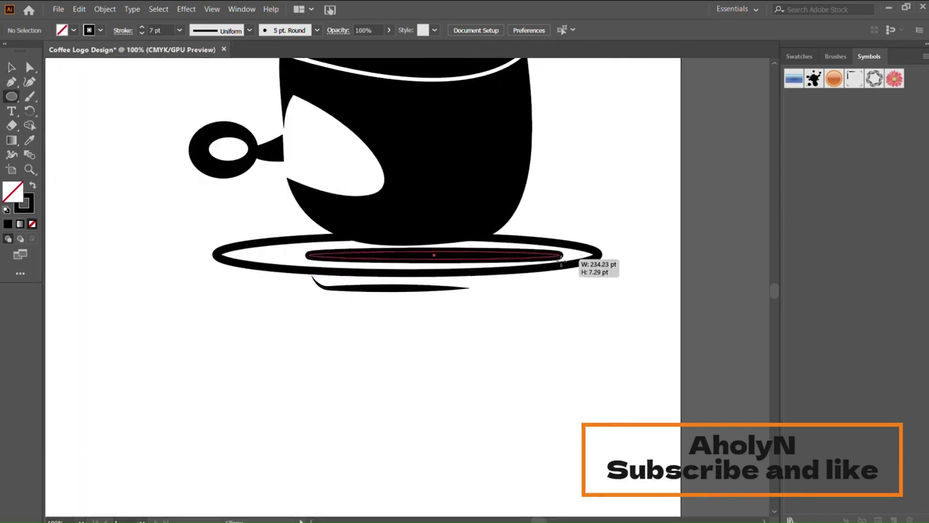
pyautogui.click(156, 29)
pyautogui.write('0.5')
pyautogui.press('Return')
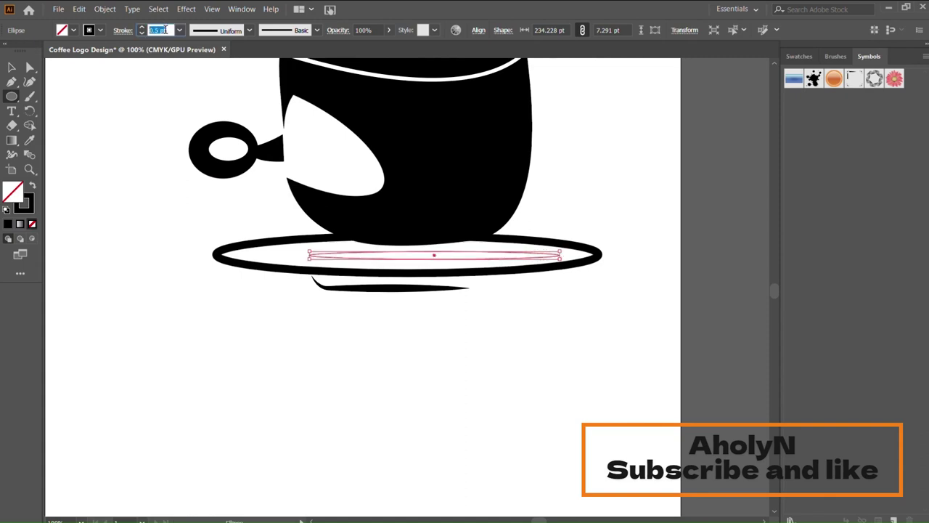
pyautogui.click(28, 67)
# Inspect the thin ellipse's top anchor, then reselect the whole thin line inside the saucer
pyautogui.hotkey('ctrl', '+')
pyautogui.hotkey('ctrl', '+')
pyautogui.hotkey('ctrl', '+')
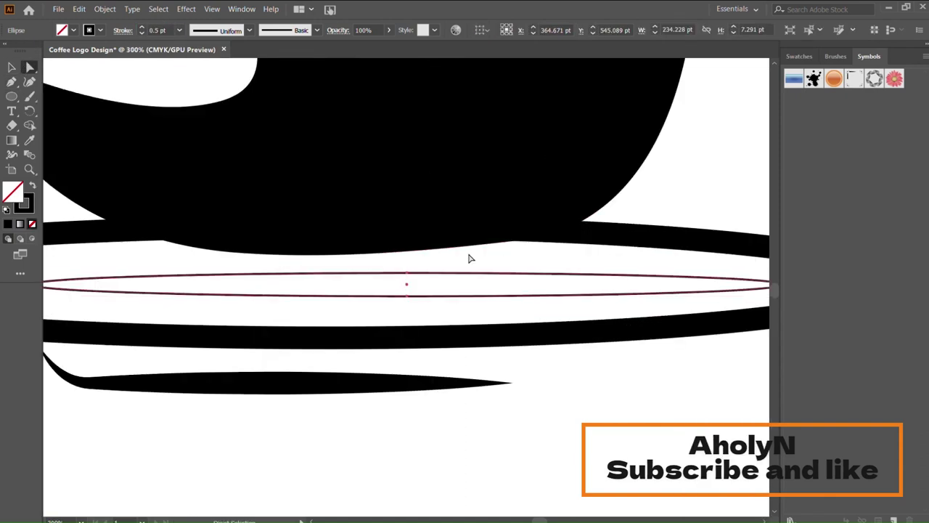
pyautogui.moveTo(412, 287); pyautogui.dragTo(395, 289)
pyautogui.click(471, 267)
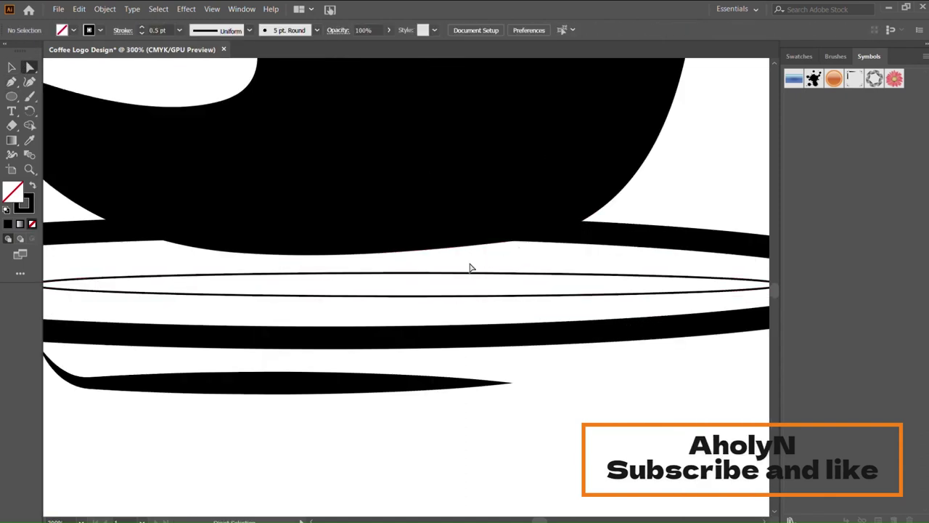
pyautogui.click(390, 277)
pyautogui.hotkey('ctrl', '-')
pyautogui.hotkey('ctrl', '-')
pyautogui.hotkey('ctrl', '-')
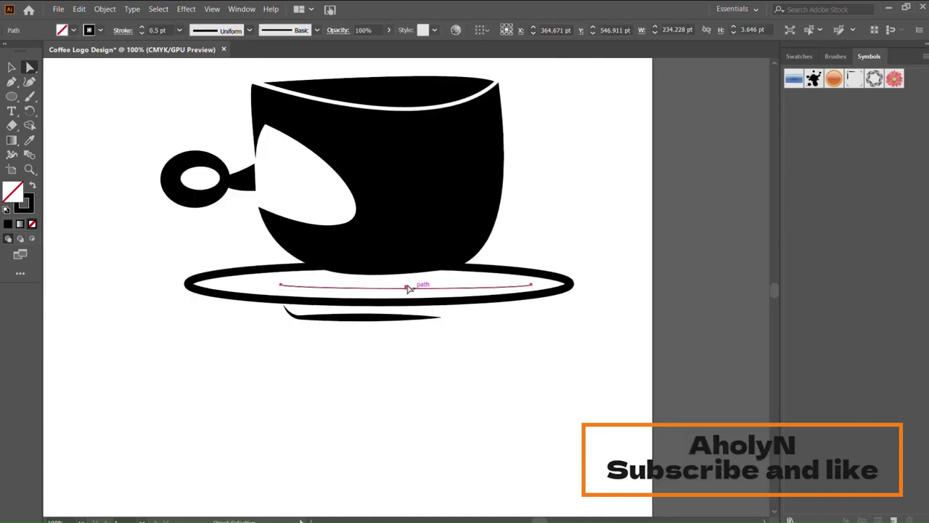
pyautogui.click(10, 67)
pyautogui.click(79, 184)
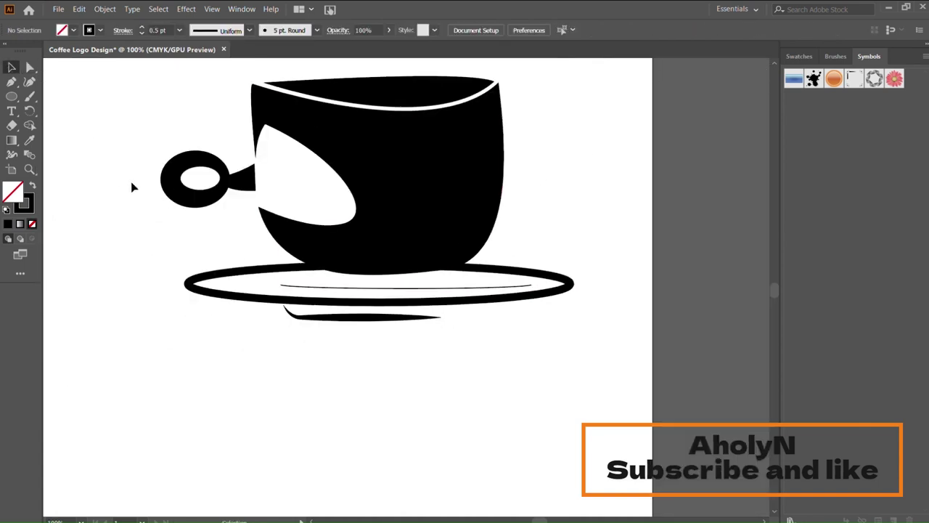
pyautogui.click(294, 288)
# Nudge the thin saucer line down and left and give it a 2 pt stroke
pyautogui.press('Down')
pyautogui.press('Down')
pyautogui.press('Down')
pyautogui.press('Left')
pyautogui.press('Left')
pyautogui.press('Left')
pyautogui.press('Left')
pyautogui.press('Left')
pyautogui.press('Left')
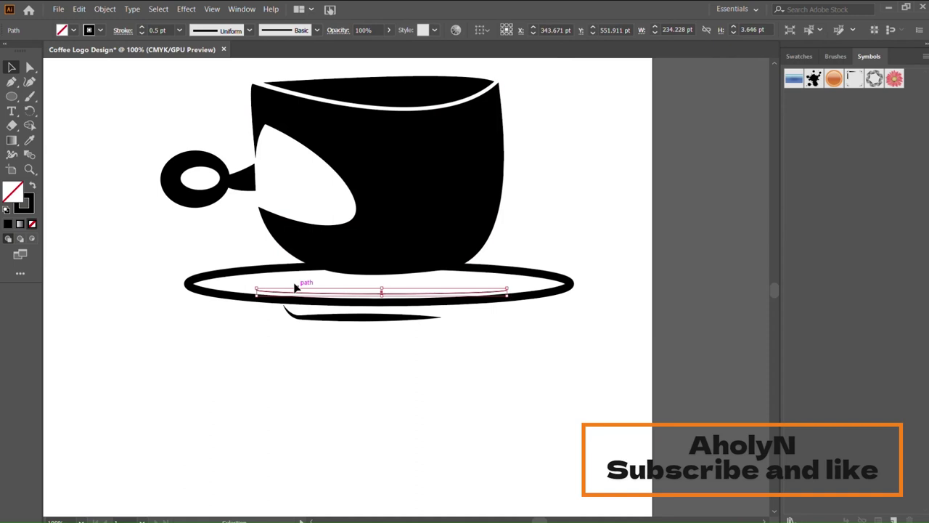
pyautogui.click(160, 31)
pyautogui.write('2')
pyautogui.press('Return')
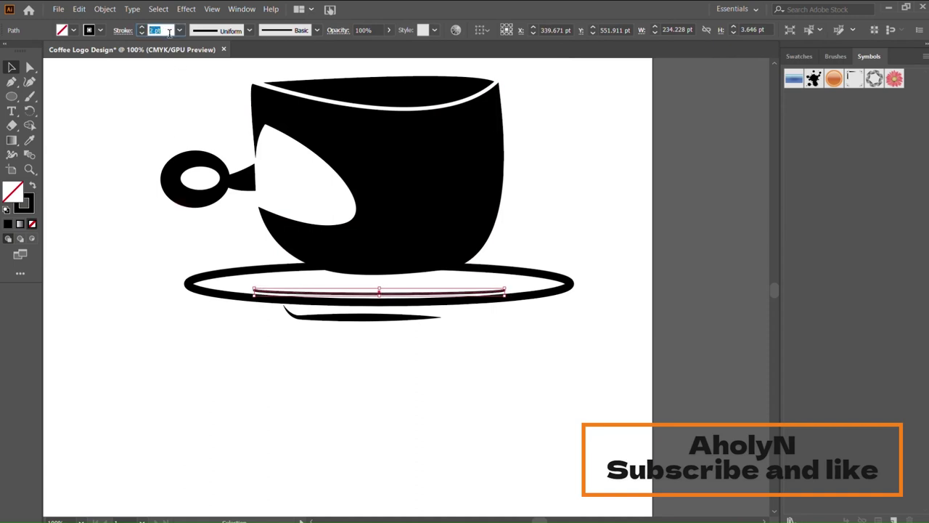
pyautogui.click(529, 151)
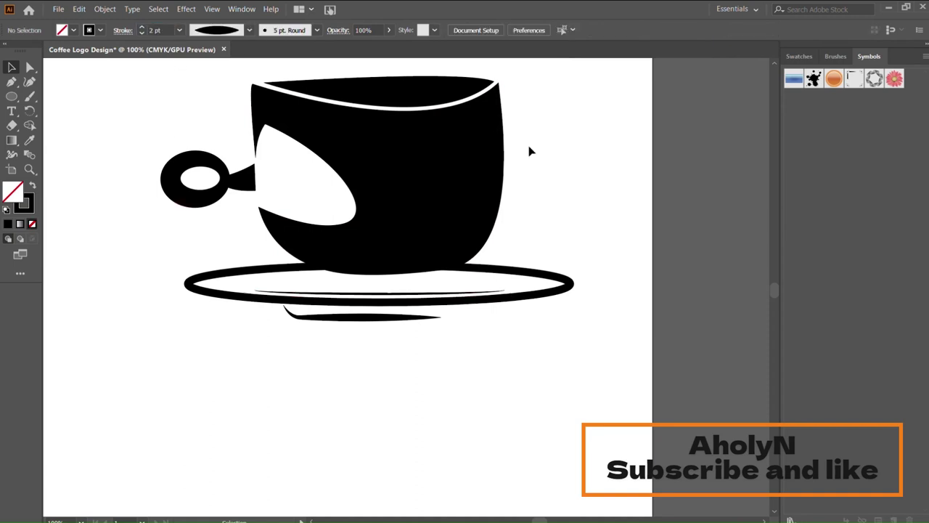
pyautogui.hotkey('ctrl', '-')
# Shorten the thin saucer line to about half its length
pyautogui.hotkey('ctrl', '+')
pyautogui.hotkey('ctrl', '+')
pyautogui.hotkey('ctrl', '+')
pyautogui.scroll(-3, 508, 189)
pyautogui.hscroll(-3, 491, 222)
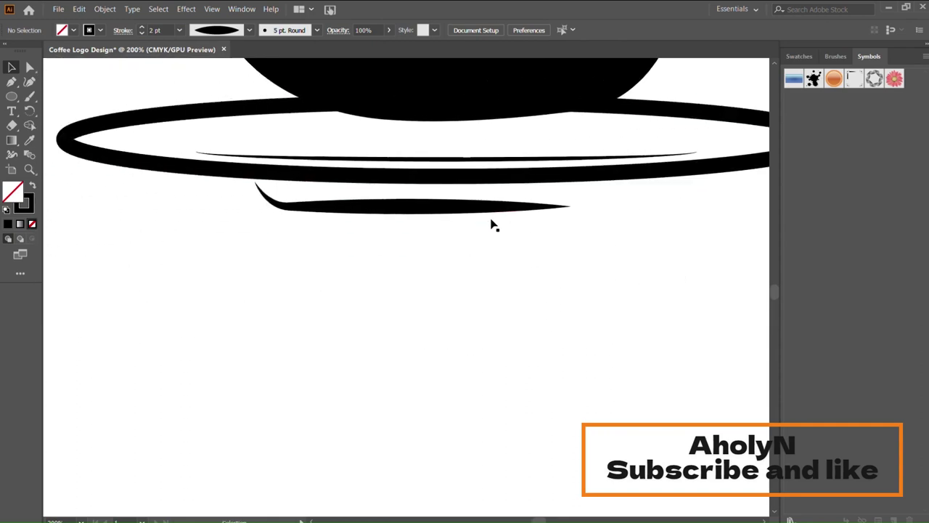
pyautogui.click(726, 151)
pyautogui.hotkey('ctrl', '+')
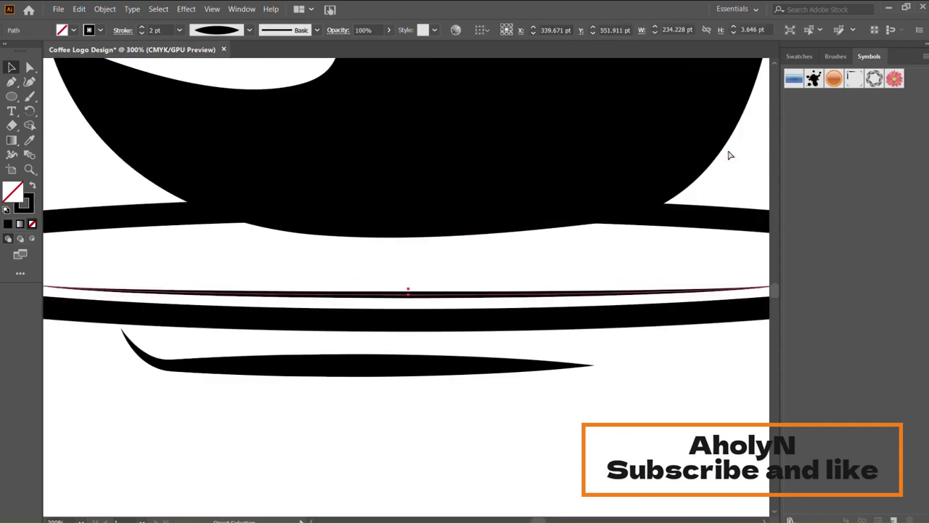
pyautogui.hscroll(3, 576, 288)
pyautogui.moveTo(574, 290); pyautogui.dragTo(395, 289)
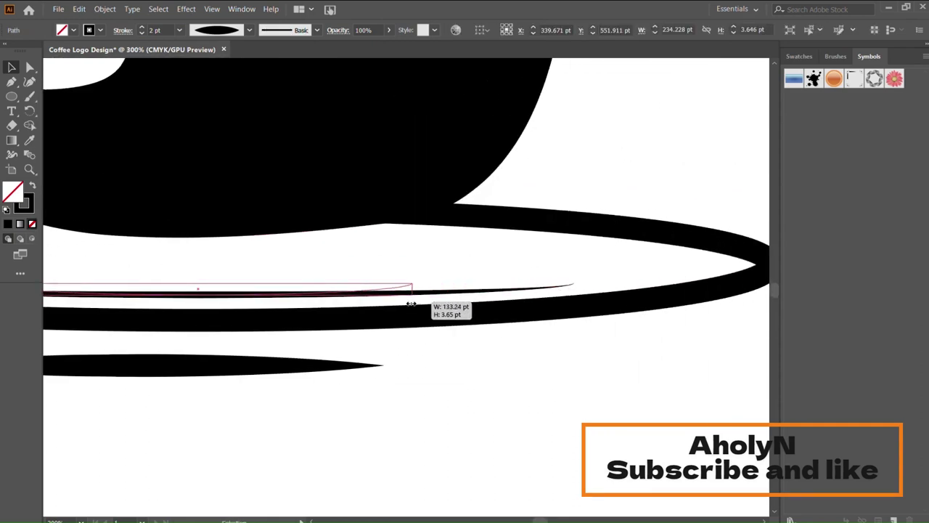
pyautogui.hotkey('ctrl', '0')
pyautogui.click(546, 273)
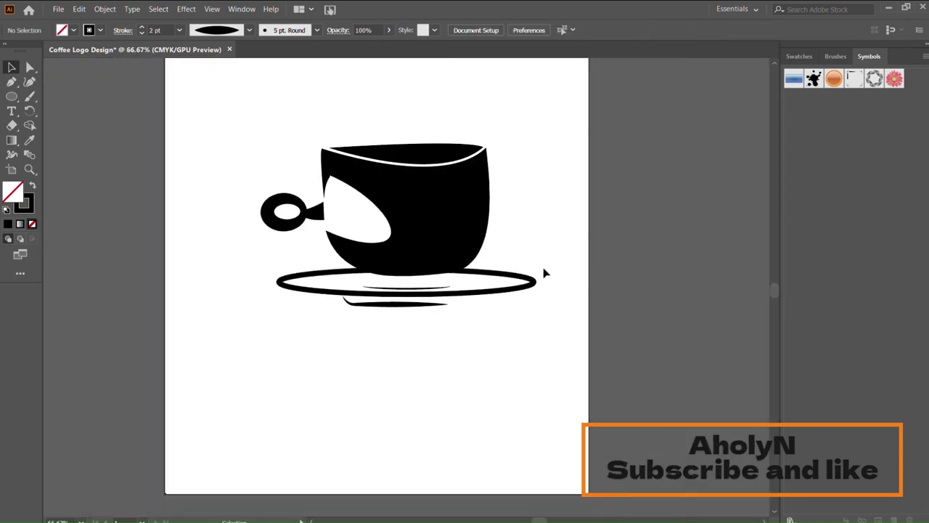
# Move the short line onto the saucer's right side and rotate it to follow the rim
pyautogui.moveTo(428, 290); pyautogui.dragTo(490, 283)
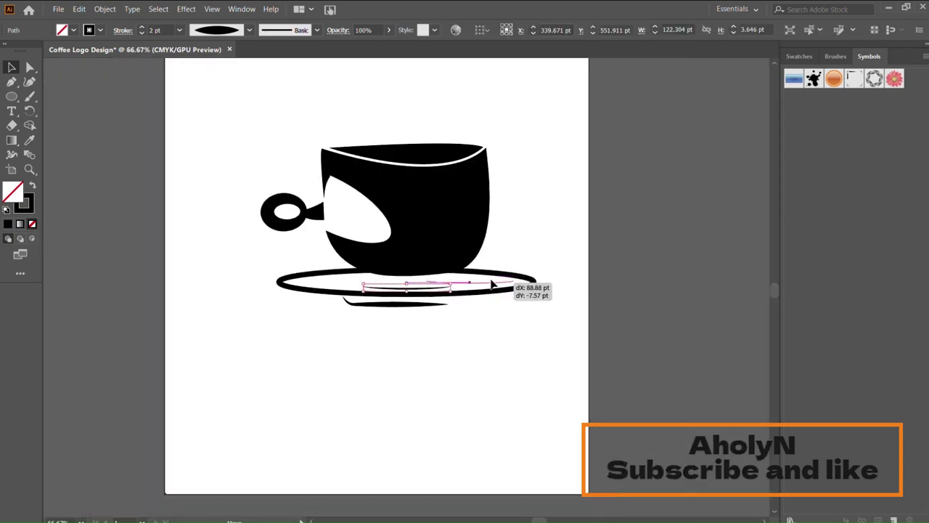
pyautogui.moveTo(427, 278); pyautogui.dragTo(435, 280)
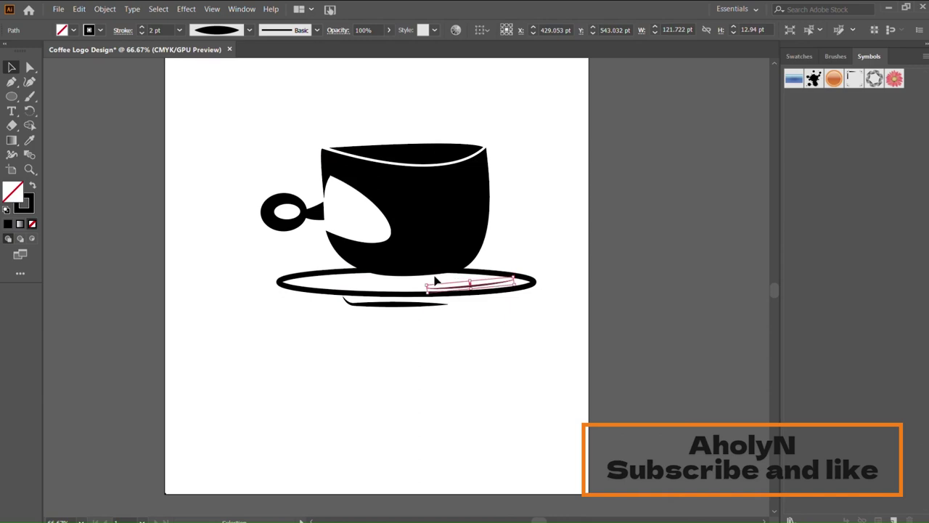
pyautogui.moveTo(521, 283); pyautogui.dragTo(560, 272)
pyautogui.hotkey('ctrl', '+')
pyautogui.hotkey('ctrl', '+')
pyautogui.hotkey('ctrl', '+')
pyautogui.click(637, 219)
pyautogui.hotkey('ctrl', '0')
pyautogui.hotkey('ctrl', '-')
pyautogui.hotkey('ctrl', 'z')
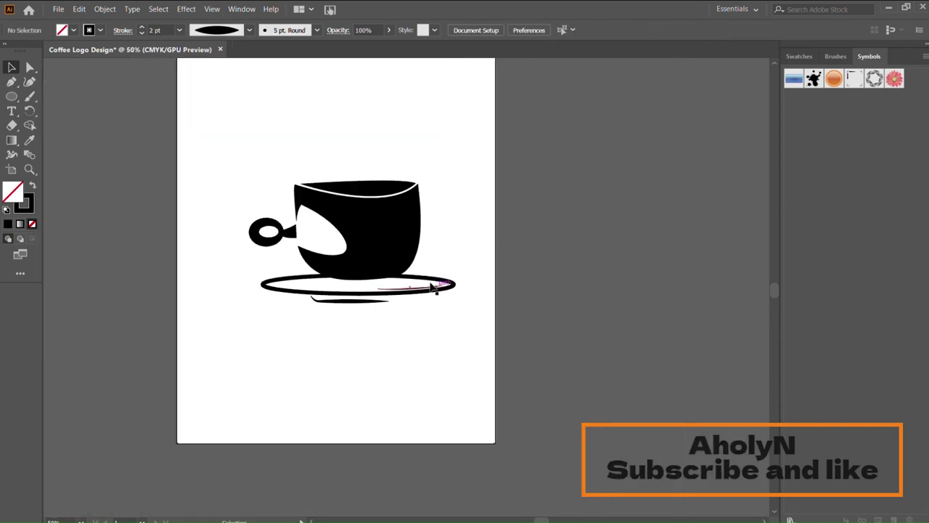
pyautogui.press('+')
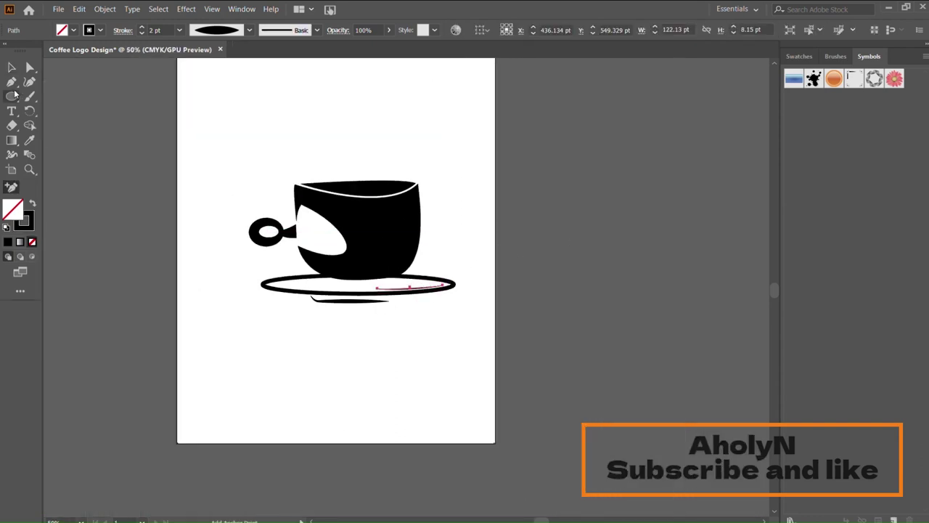
# Delete the thin ellipse's left anchor to open it into an arc
pyautogui.press('v')
pyautogui.click(441, 245)
pyautogui.hotkey('ctrl', '+')
pyautogui.hotkey('ctrl', '+')
pyautogui.hotkey('ctrl', '+')
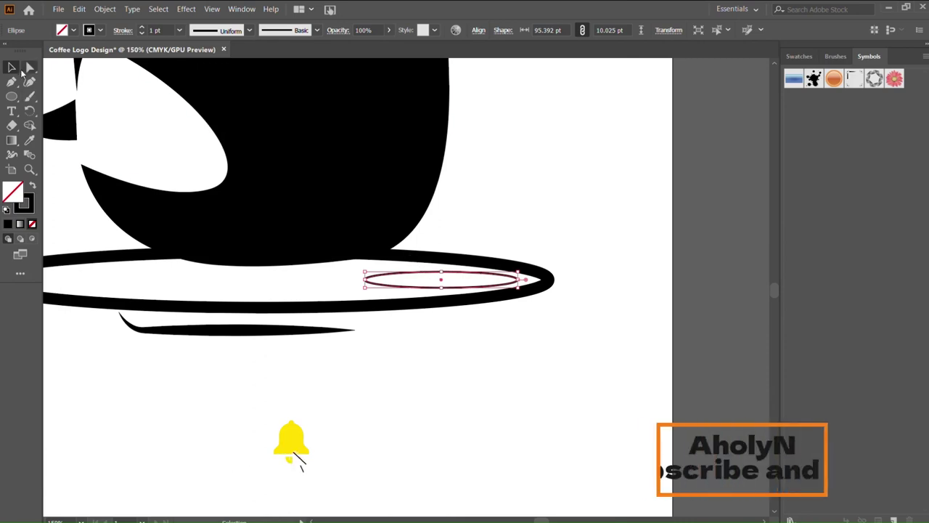
pyautogui.click(30, 67)
pyautogui.moveTo(360, 267)
pyautogui.mouseDown()
pyautogui.moveTo(395, 289)
pyautogui.moveTo(438, 275)
pyautogui.mouseUp()
pyautogui.press('Delete')
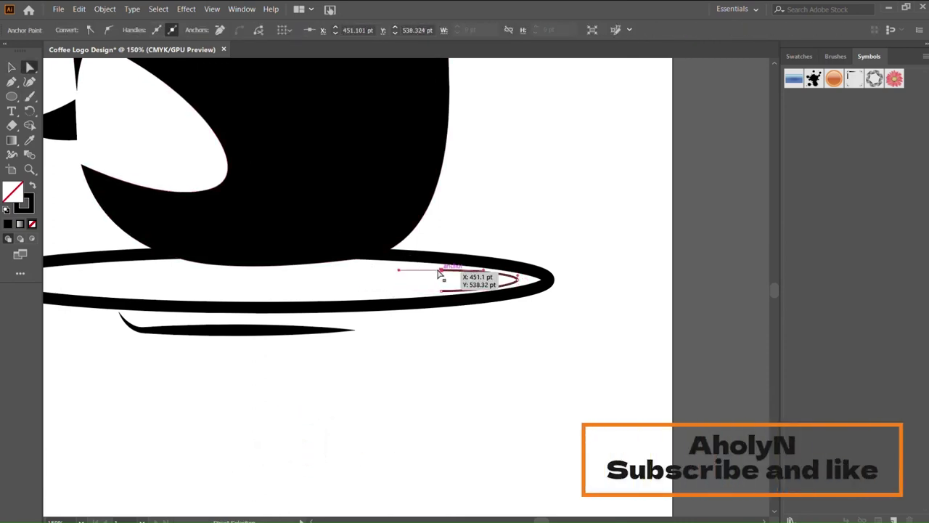
# Give the open arc a tapered stroke width profile
pyautogui.press('v')
pyautogui.click(450, 270)
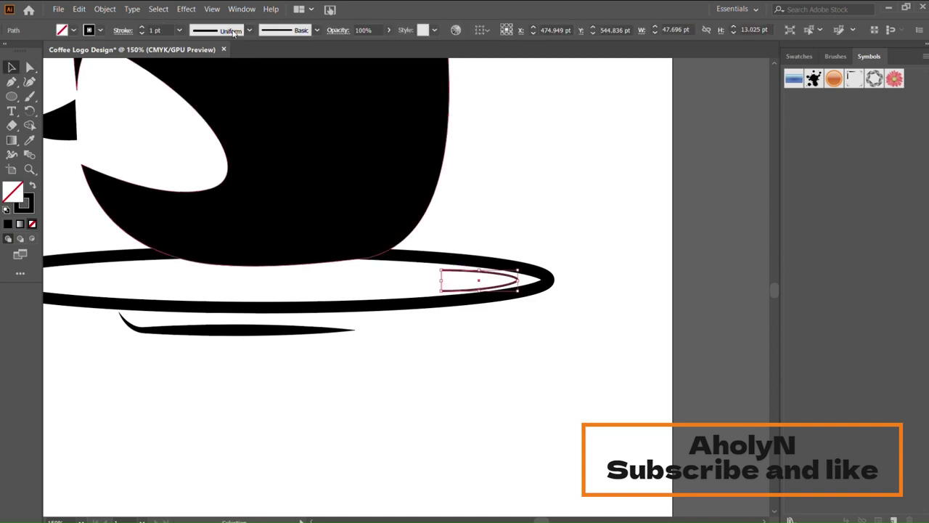
pyautogui.click(232, 32)
pyautogui.click(234, 66)
pyautogui.click(564, 141)
pyautogui.hotkey('ctrl', '0')
pyautogui.hotkey('ctrl', '1')
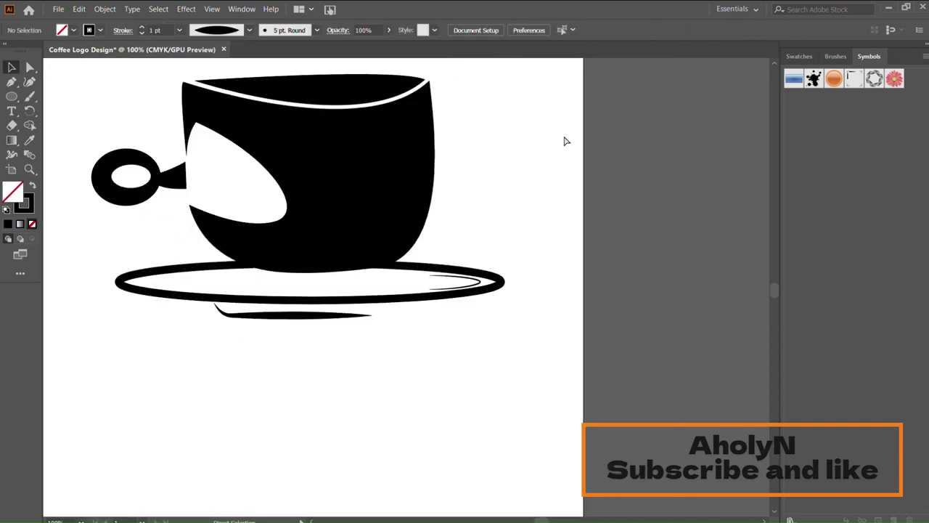
pyautogui.scroll(2, 508, 193)
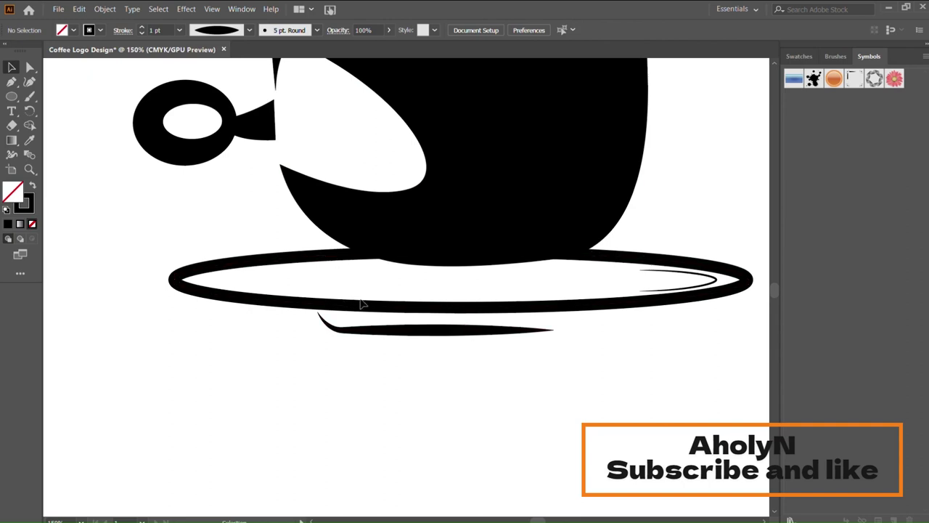
# Draw a gentle curved line with the Pen along the saucer's left inner edge
pyautogui.click(238, 284)
pyautogui.moveTo(356, 289); pyautogui.dragTo(376, 292)
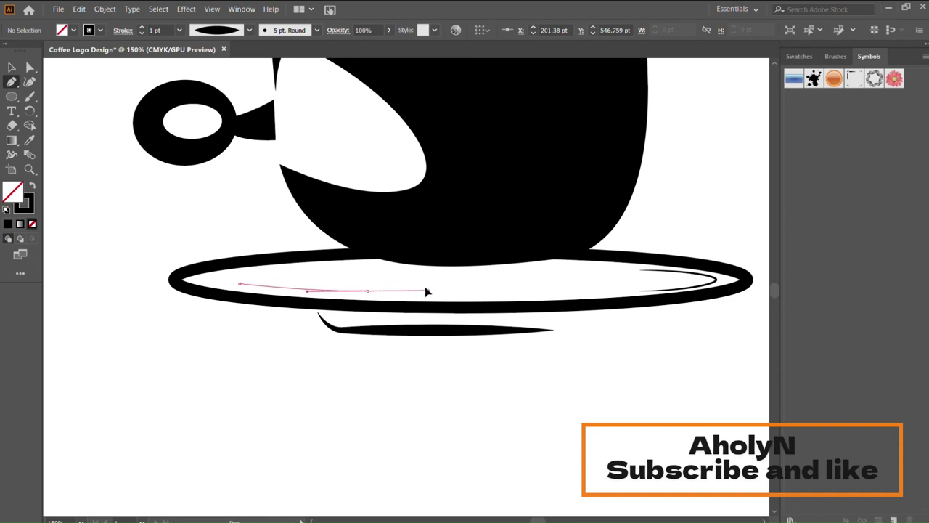
pyautogui.press('Escape')
pyautogui.click(11, 68)
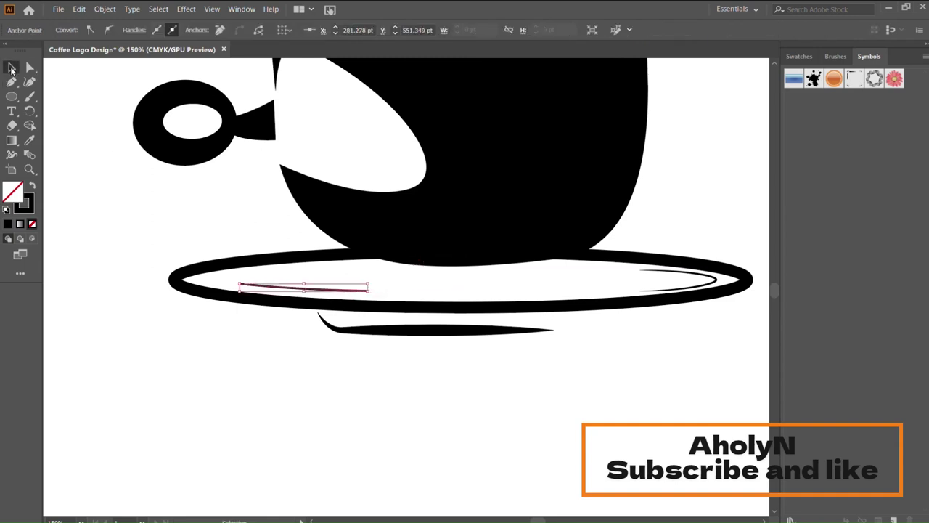
pyautogui.click(107, 170)
pyautogui.click(318, 290)
pyautogui.click(304, 270)
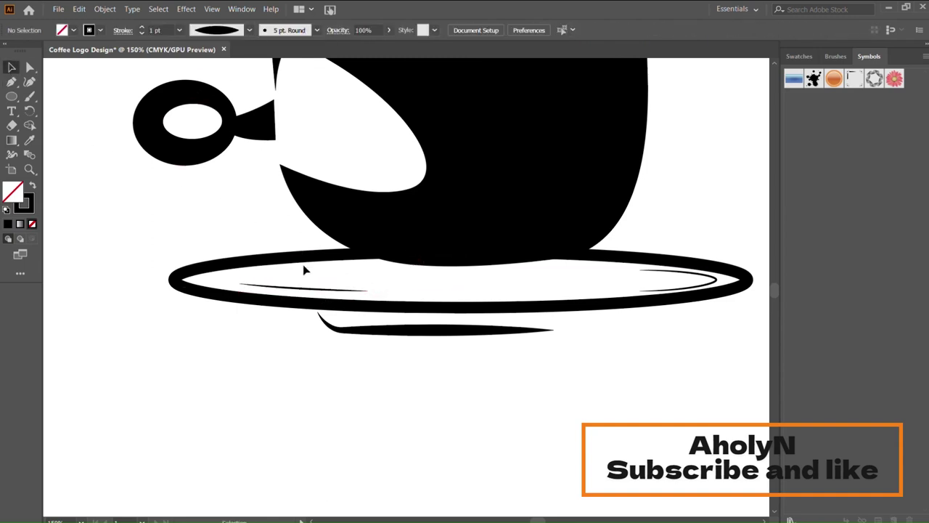
pyautogui.click(294, 288)
pyautogui.click(383, 362)
# Drag an anchor on the right curved highlight downward to reshape its tip
pyautogui.click(713, 281)
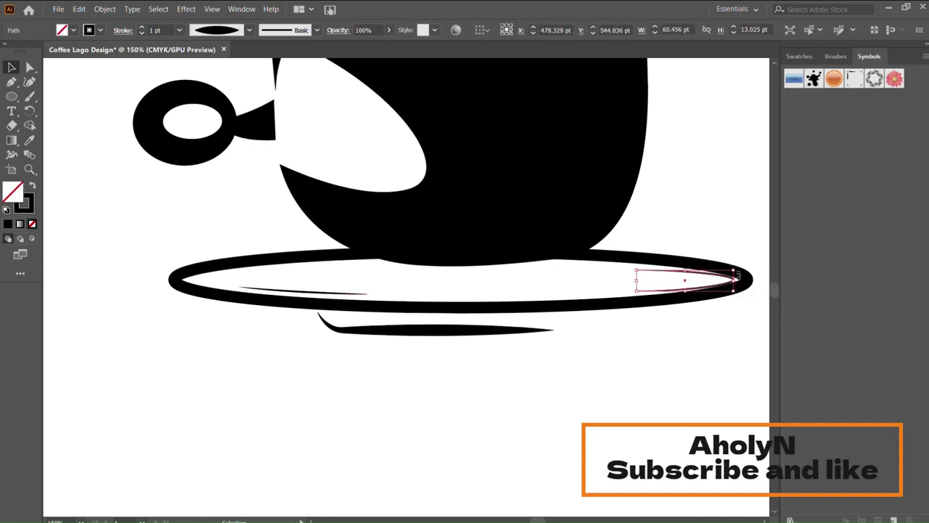
pyautogui.click(30, 66)
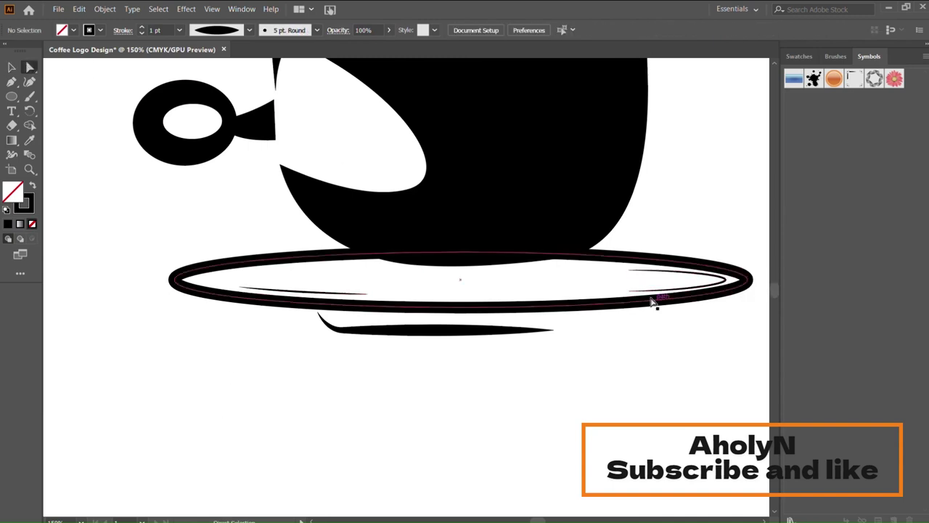
pyautogui.click(632, 273)
pyautogui.moveTo(628, 271)
pyautogui.mouseDown()
pyautogui.moveTo(643, 271)
pyautogui.moveTo(626, 291)
pyautogui.mouseUp()
pyautogui.hotkey('ctrl', '+')
pyautogui.hotkey('ctrl', '+')
pyautogui.hotkey('ctrl', '+')
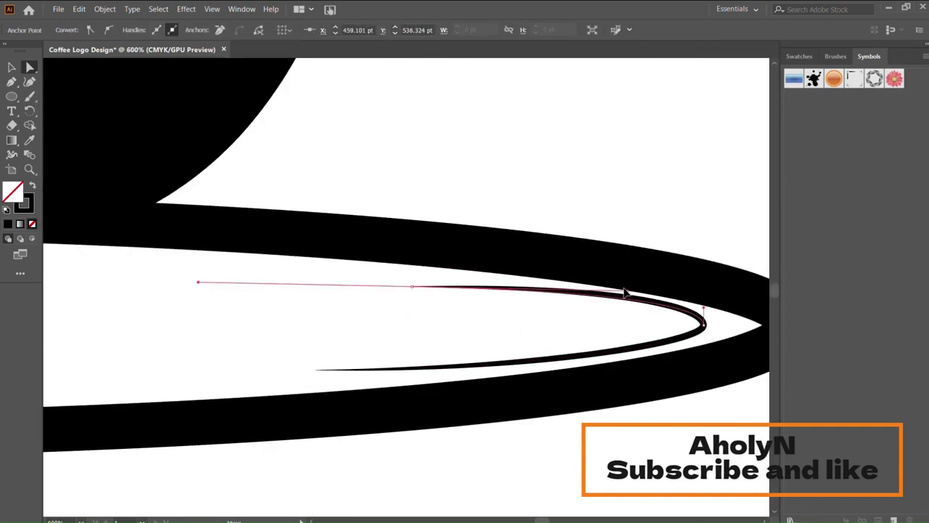
pyautogui.click(676, 230)
# Select the end anchor of the right highlight path
pyautogui.hotkey('ctrl', '-')
pyautogui.hotkey('ctrl', '-')
pyautogui.hotkey('ctrl', '-')
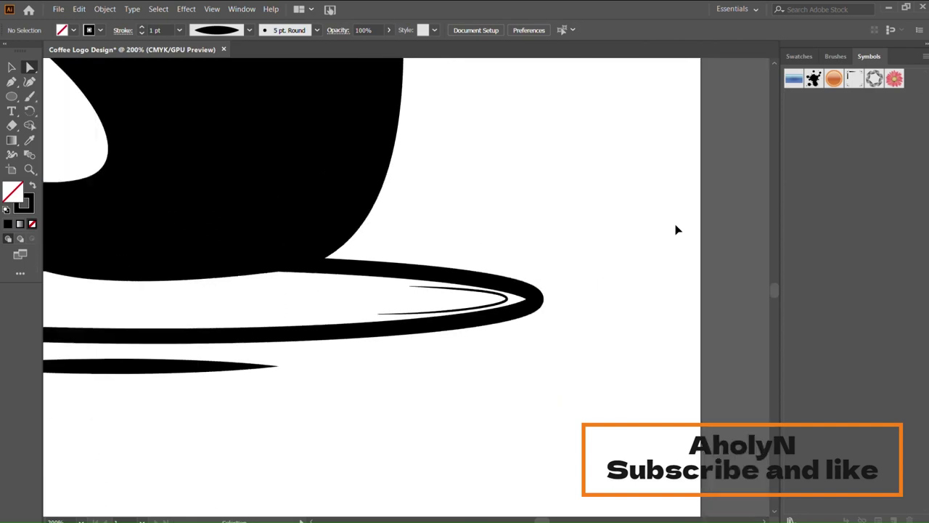
pyautogui.hotkey('ctrl', '-')
pyautogui.hotkey('ctrl', '-')
pyautogui.hotkey('ctrl', '-')
pyautogui.hscroll(3, 487, 261)
pyautogui.hscroll(-6, 488, 261)
pyautogui.hscroll(-1, 487, 261)
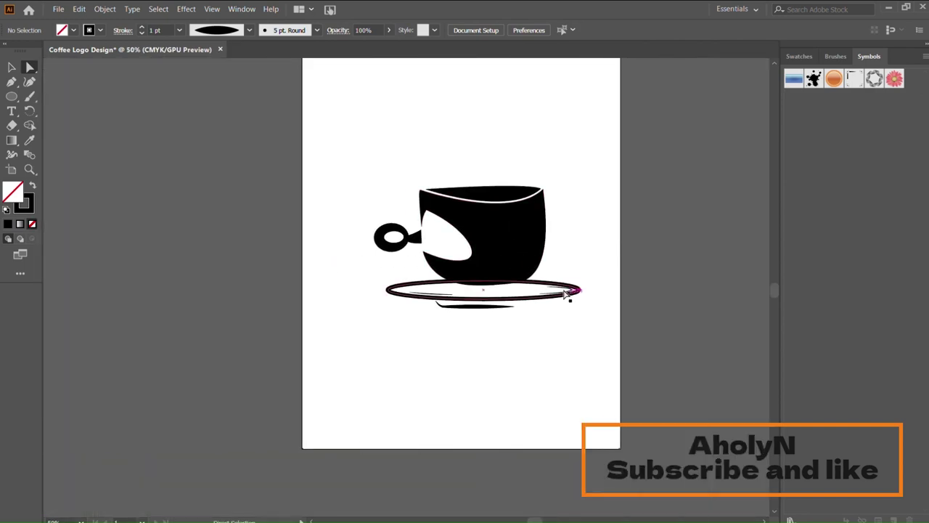
pyautogui.click(566, 290)
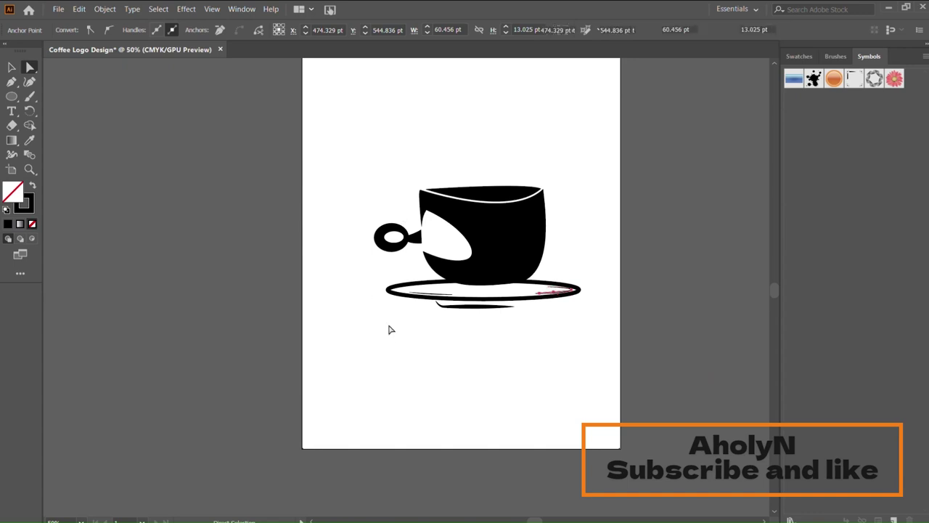
pyautogui.click(551, 290)
pyautogui.hotkey('ctrl', 'shift', 'a')
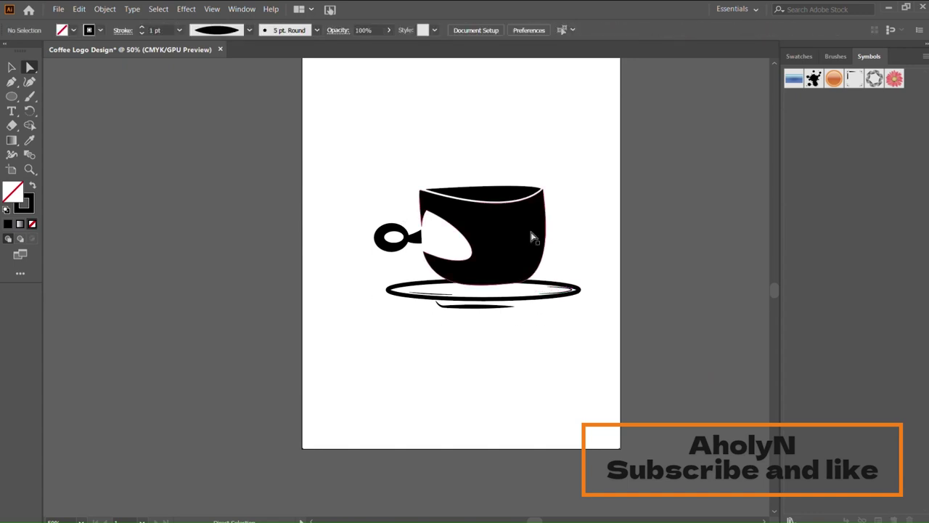
pyautogui.click(568, 288)
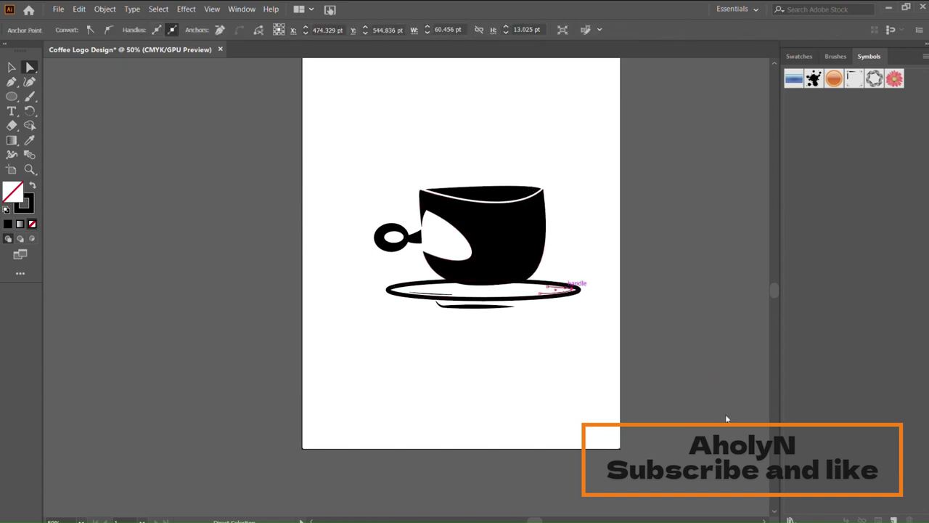
pyautogui.hotkey('ctrl', '+')
pyautogui.hotkey('ctrl', '+')
pyautogui.hotkey('ctrl', '+')
pyautogui.hotkey('ctrl', '+')
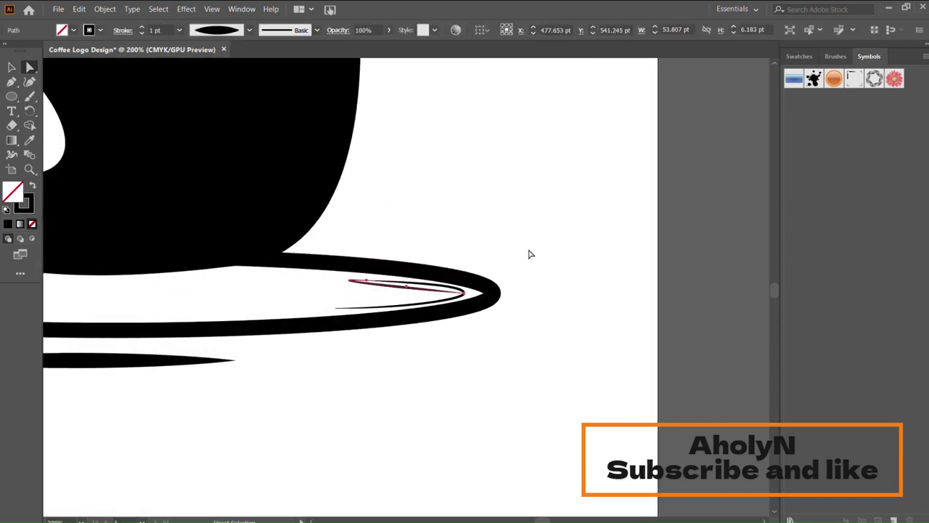
# Move the highlight curve over to the saucer's left end
pyautogui.moveTo(390, 288); pyautogui.dragTo(350, 303)
pyautogui.hotkey('ctrl', 'z')
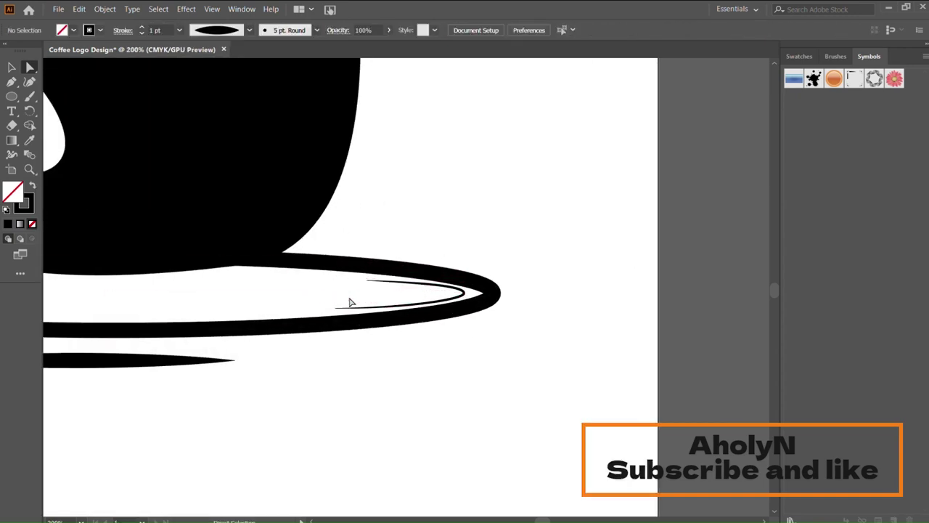
pyautogui.click(399, 293)
pyautogui.press('v')
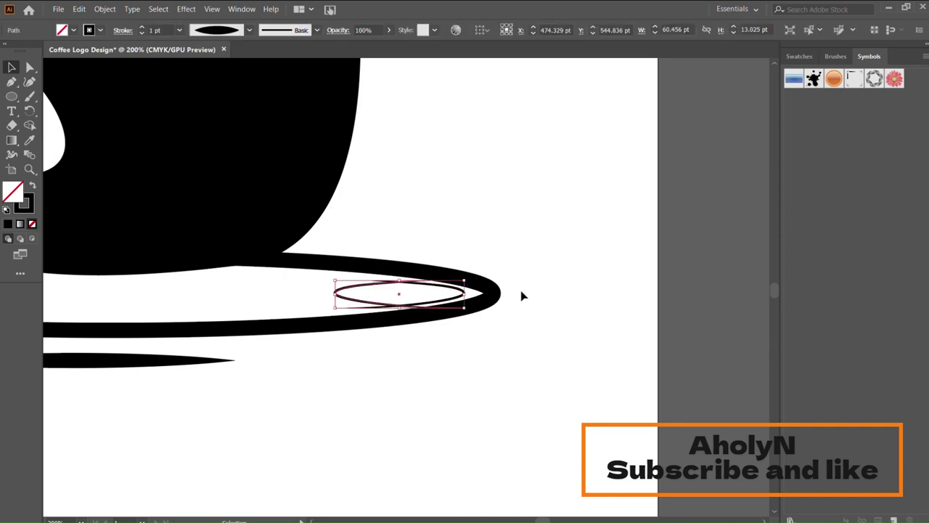
pyautogui.hotkey('ctrl', '-')
pyautogui.hotkey('ctrl', '-')
pyautogui.hotkey('ctrl', '-')
pyautogui.moveTo(393, 286); pyautogui.dragTo(212, 289)
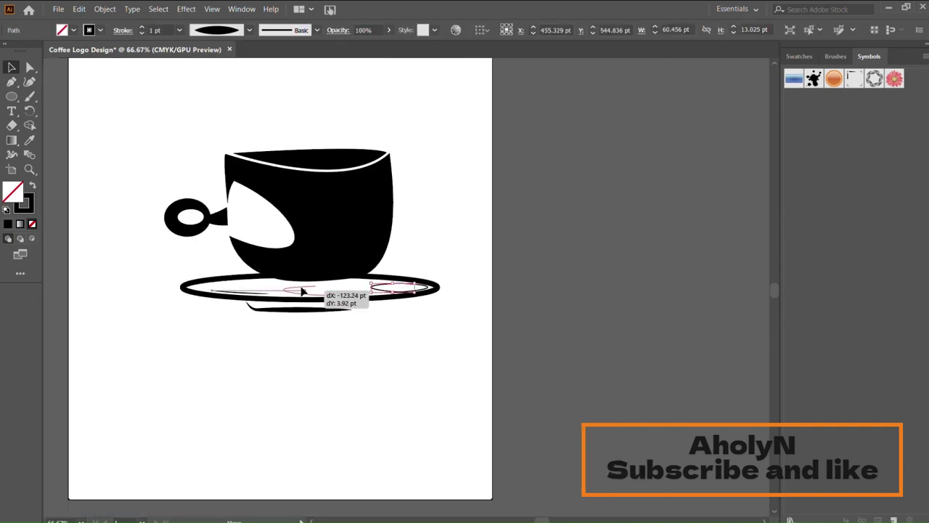
pyautogui.hotkey('ctrl', '+')
pyautogui.hotkey('ctrl', '+')
pyautogui.hotkey('ctrl', '+')
pyautogui.hotkey('ctrl', '+')
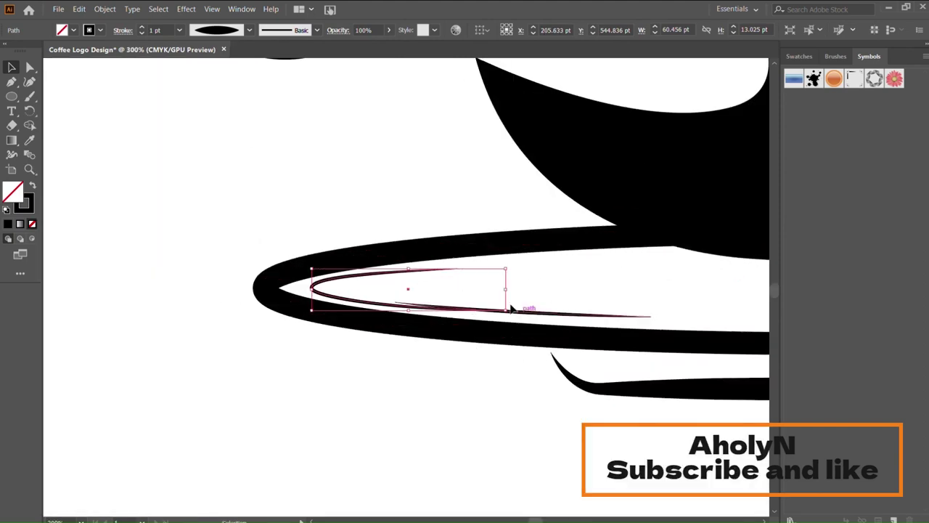
# Adjust the highlight curve's end anchors, nudging one right and shortening the upper end
pyautogui.press('a')
pyautogui.moveTo(503, 311); pyautogui.dragTo(279, 286)
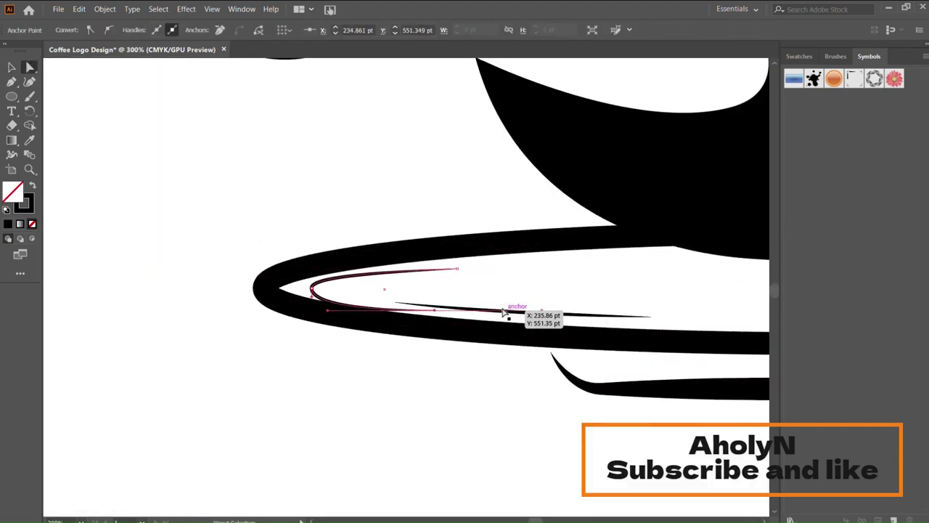
pyautogui.hotkey('ctrl', 'z')
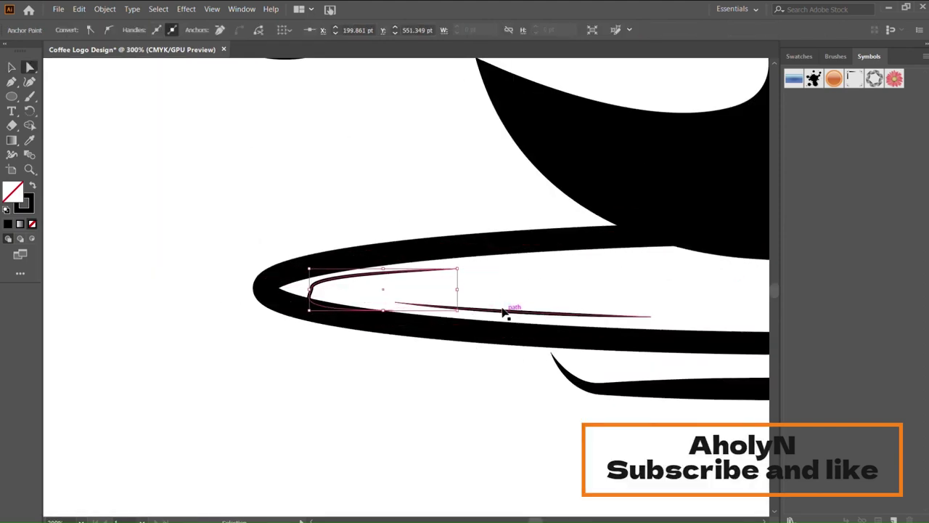
pyautogui.press('Right')
pyautogui.press('Right')
pyautogui.press('Right')
pyautogui.press('Right')
pyautogui.press('Right')
pyautogui.press('Right')
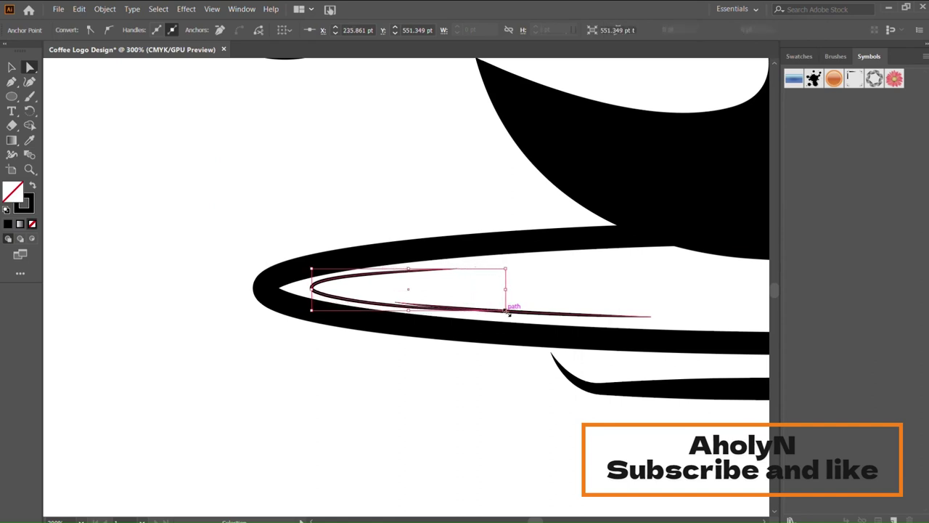
pyautogui.moveTo(512, 306); pyautogui.dragTo(447, 308)
pyautogui.click(11, 67)
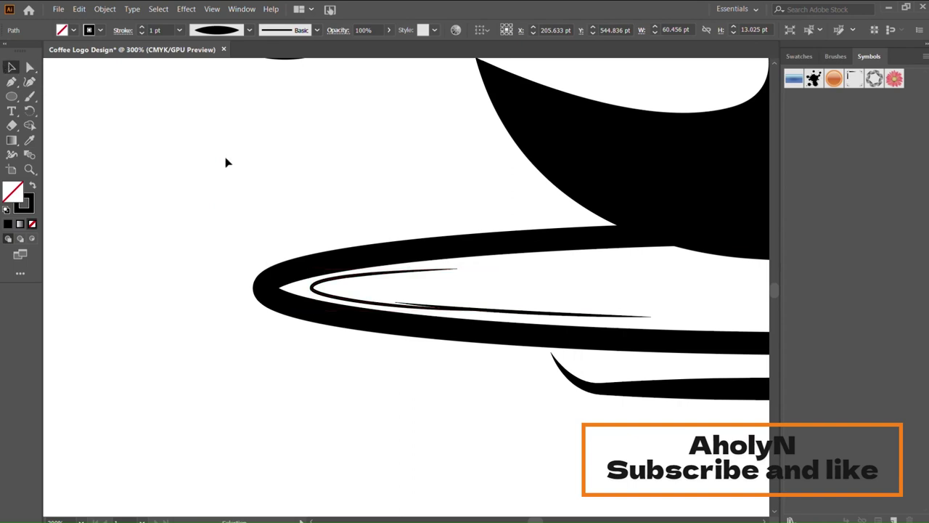
# Compress the highlight curve horizontally, nudge it into place, and slide the long thin stroke right
pyautogui.moveTo(225, 160); pyautogui.dragTo(342, 275)
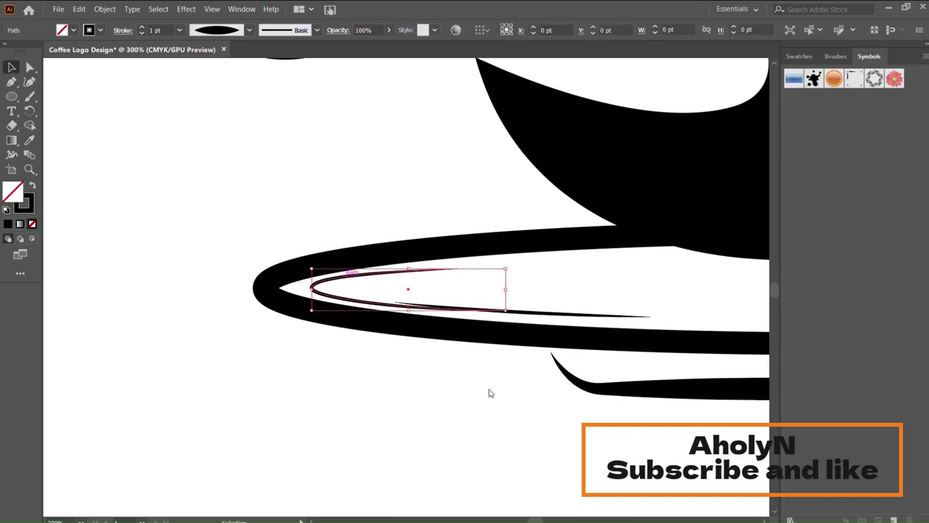
pyautogui.press('Up')
pyautogui.press('Up')
pyautogui.press('Up')
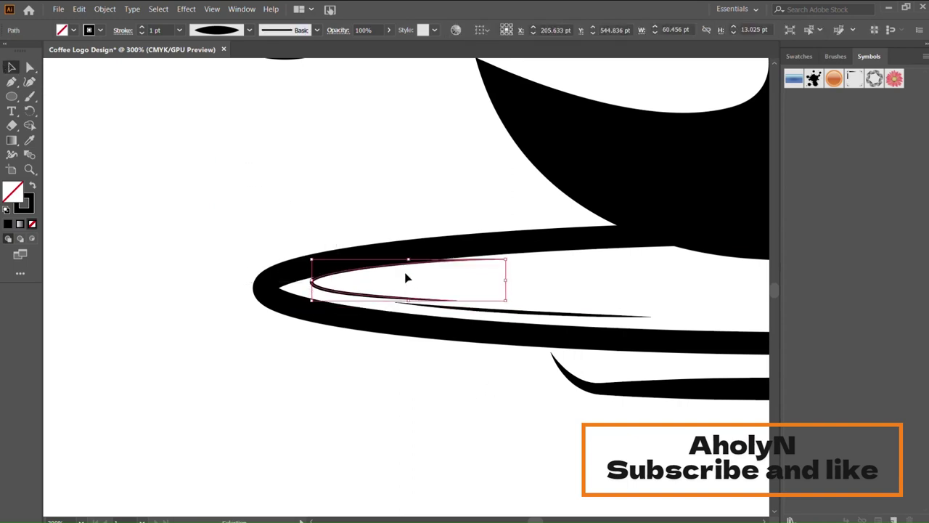
pyautogui.moveTo(507, 281); pyautogui.dragTo(446, 279)
pyautogui.press('Left')
pyautogui.press('Left')
pyautogui.press('Down')
pyautogui.press('Down')
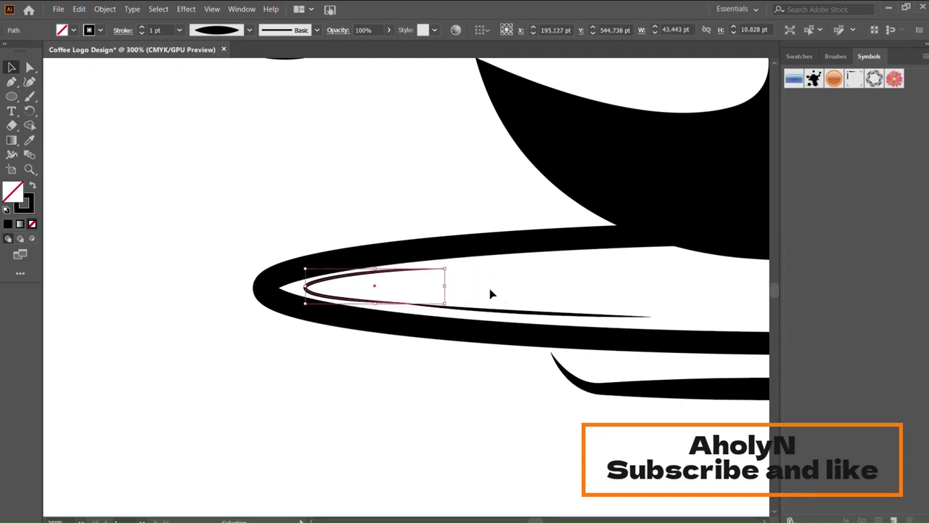
pyautogui.moveTo(411, 309); pyautogui.dragTo(520, 310)
pyautogui.click(30, 67)
# Reposition the inner curve's lower and top-right anchors and lower the lower path's left anchor
pyautogui.click(412, 308)
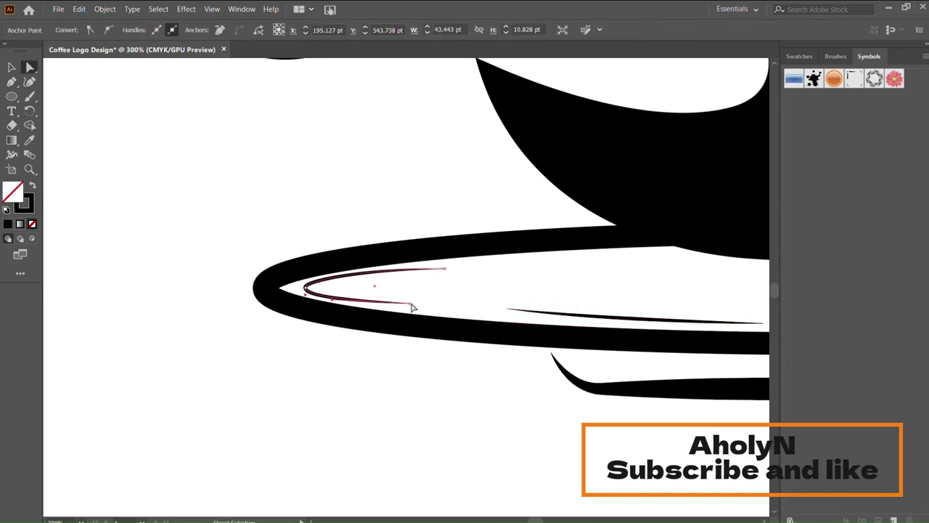
pyautogui.moveTo(412, 307); pyautogui.dragTo(408, 306)
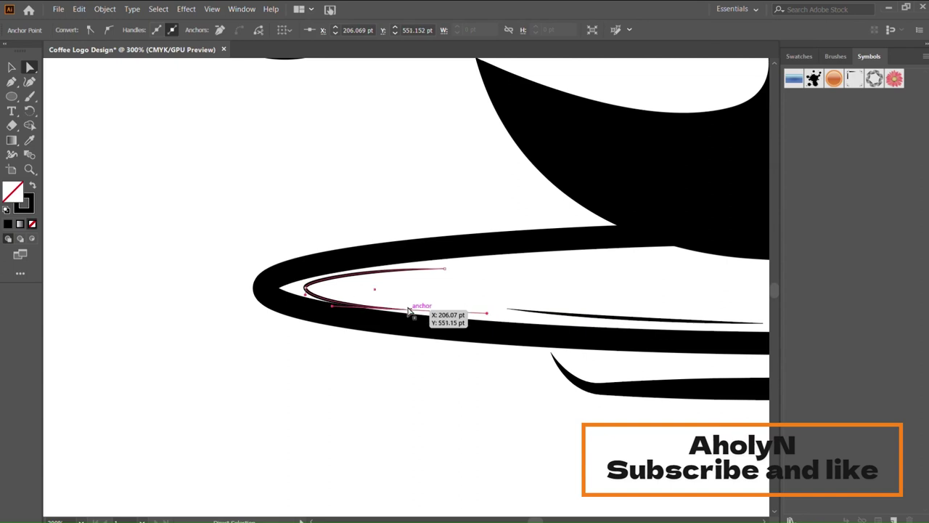
pyautogui.moveTo(409, 306); pyautogui.dragTo(438, 310)
pyautogui.moveTo(444, 269); pyautogui.dragTo(514, 259)
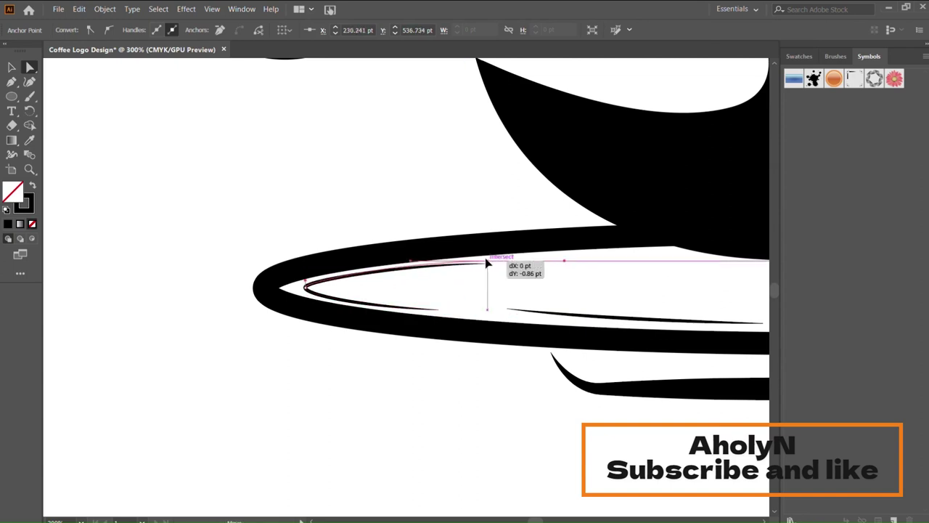
pyautogui.moveTo(514, 259); pyautogui.dragTo(518, 264)
pyautogui.hscroll(4, 550, 286)
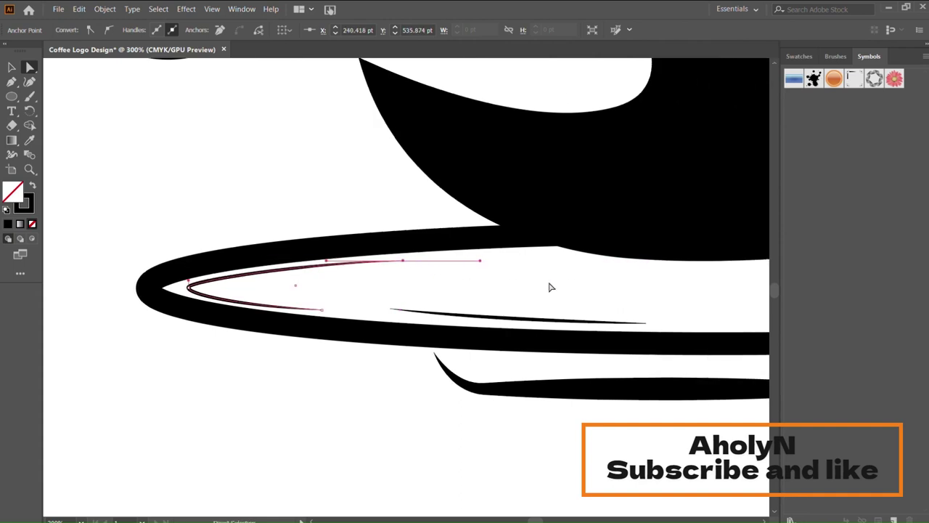
pyautogui.click(465, 320)
pyautogui.moveTo(355, 310); pyautogui.dragTo(355, 314)
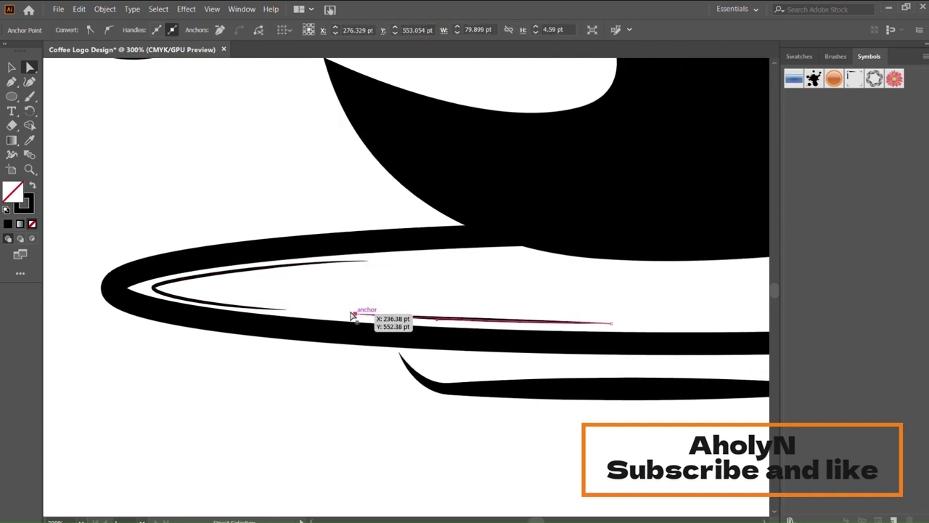
pyautogui.click(469, 297)
pyautogui.hotkey('ctrl', '-')
pyautogui.hotkey('ctrl', '-')
pyautogui.hotkey('ctrl', '-')
# Add anchors on the saucer's top edge behind the cup and delete that hidden segment
pyautogui.hscroll(4, 538, 358)
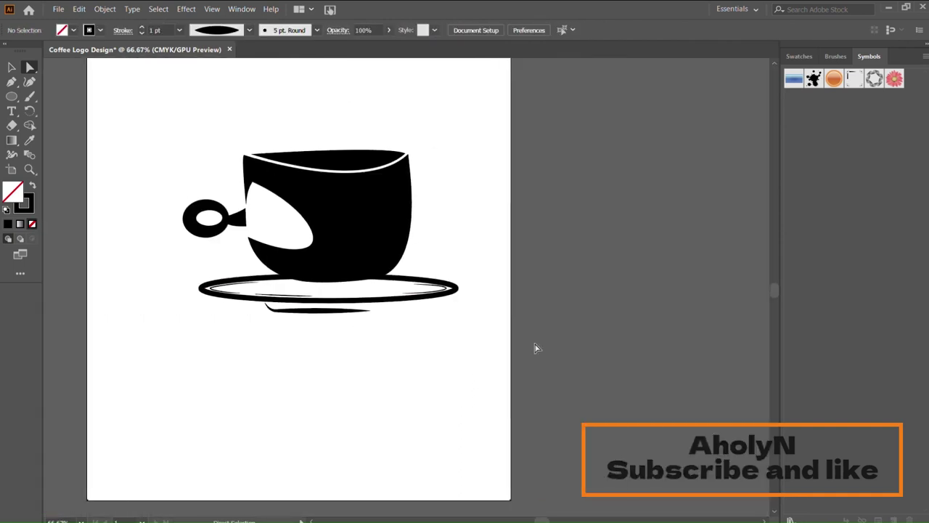
pyautogui.hscroll(-3, 537, 348)
pyautogui.scroll(-3, 535, 348)
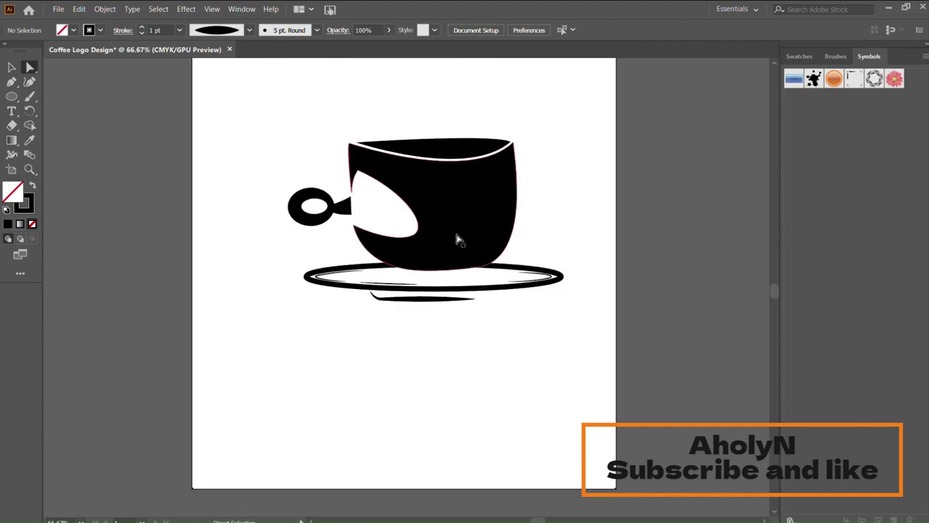
pyautogui.click(462, 259)
pyautogui.click(11, 81)
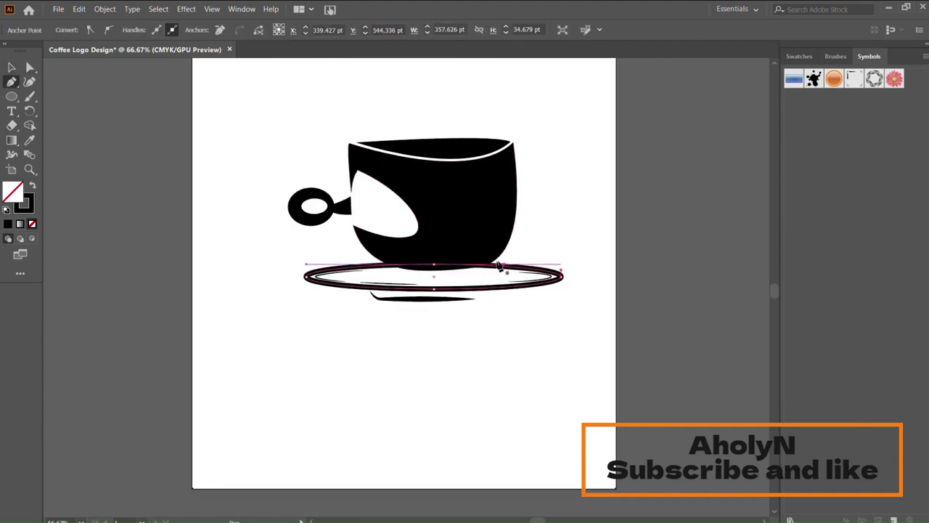
pyautogui.click(499, 269)
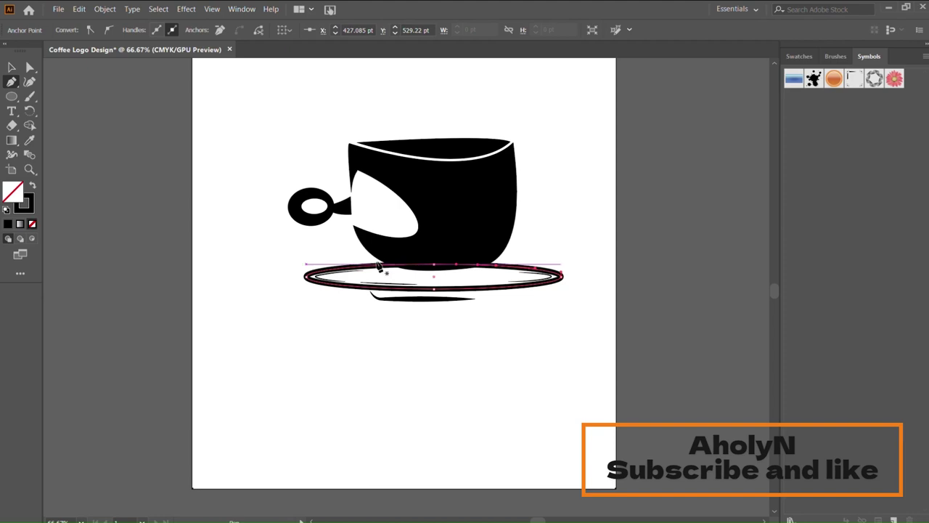
pyautogui.hotkey('ctrl', 'z')
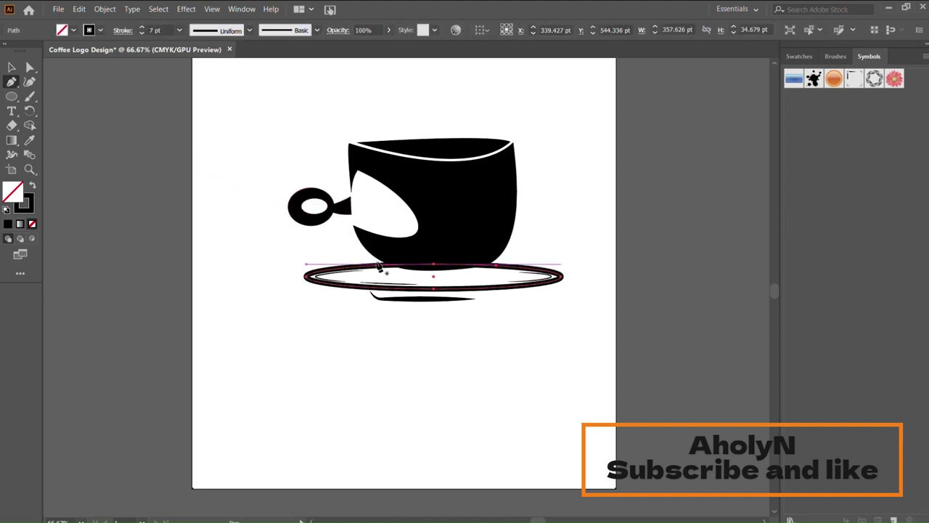
pyautogui.click(378, 266)
pyautogui.scroll(3, 367, 252)
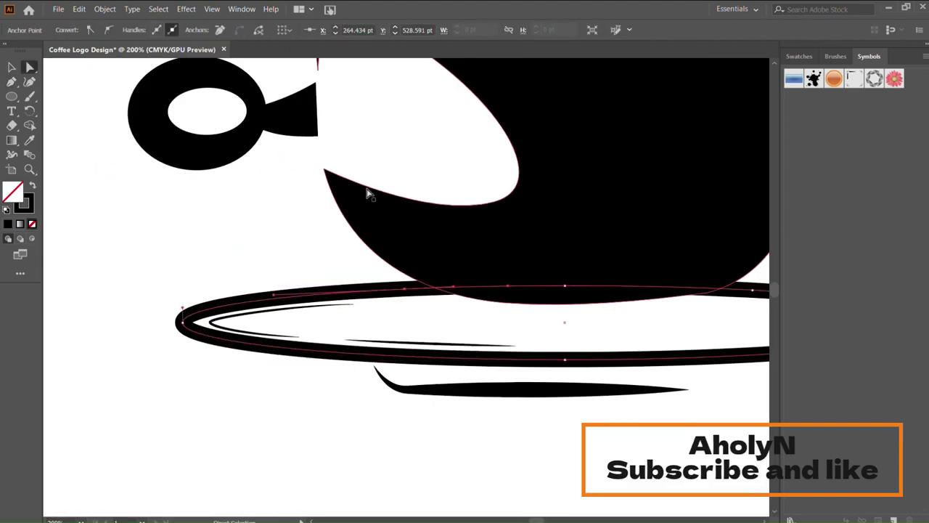
pyautogui.click(565, 284)
pyautogui.press('Delete')
pyautogui.scroll(-4, 627, 415)
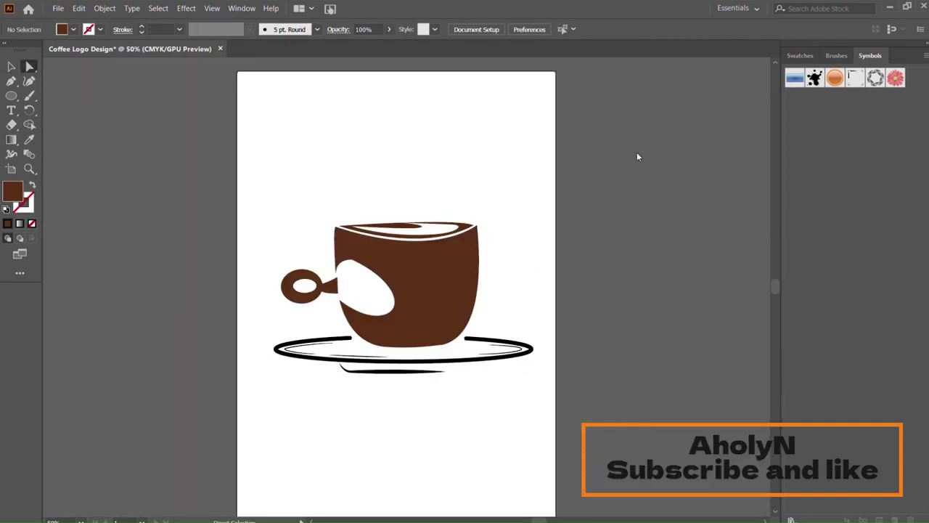
# Bend the rim's top-right corner curve down-left by dragging its direction handles
pyautogui.click(439, 260)
pyautogui.hotkey('ctrl', '+')
pyautogui.hotkey('ctrl', '+')
pyautogui.hotkey('ctrl', '+')
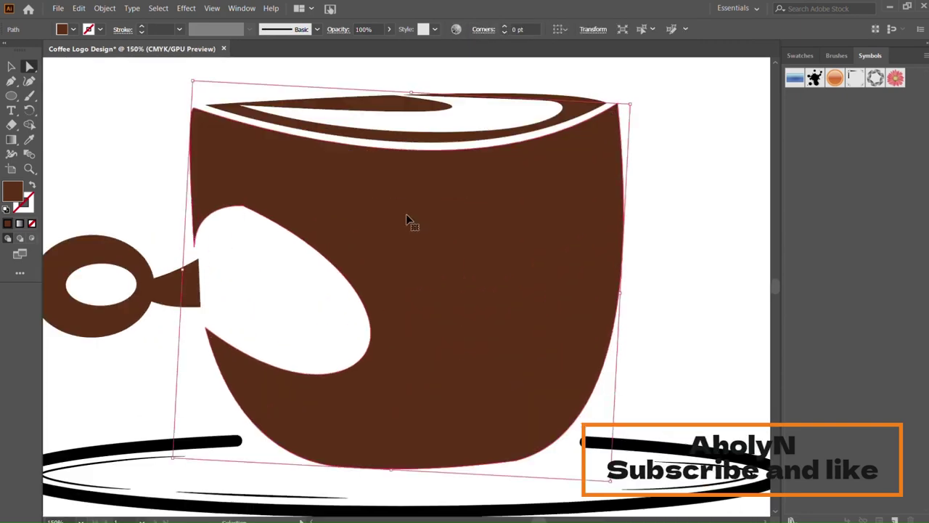
pyautogui.scroll(3, 409, 217)
pyautogui.click(617, 221)
pyautogui.moveTo(481, 315)
pyautogui.mouseDown()
pyautogui.moveTo(447, 322)
pyautogui.moveTo(407, 307)
pyautogui.mouseUp()
pyautogui.click(602, 226)
pyautogui.moveTo(601, 224); pyautogui.dragTo(392, 294)
# Nudge an anchor on the inner rim up, left and right with the arrow keys
pyautogui.click(480, 249)
pyautogui.moveTo(479, 248); pyautogui.dragTo(485, 245)
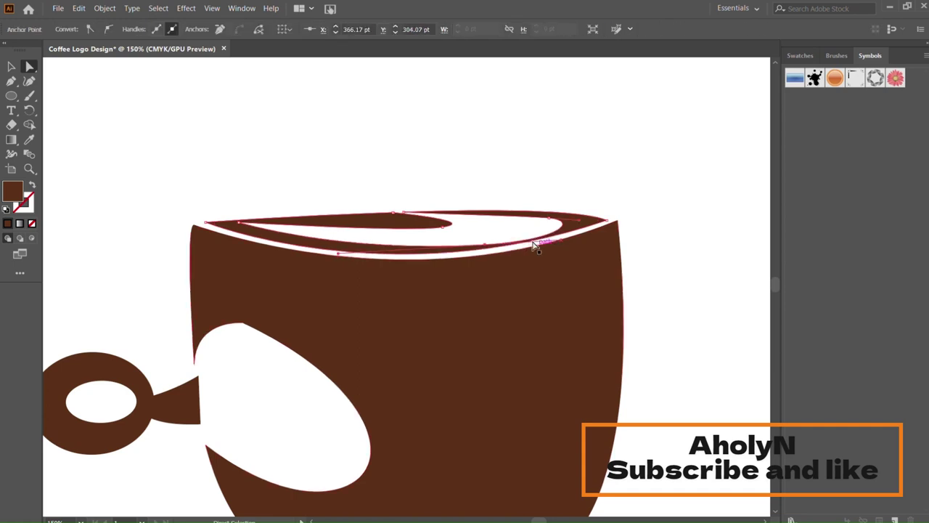
pyautogui.press('Up')
pyautogui.press('Up')
pyautogui.press('Up')
pyautogui.press('Left')
pyautogui.press('Left')
pyautogui.press('Left')
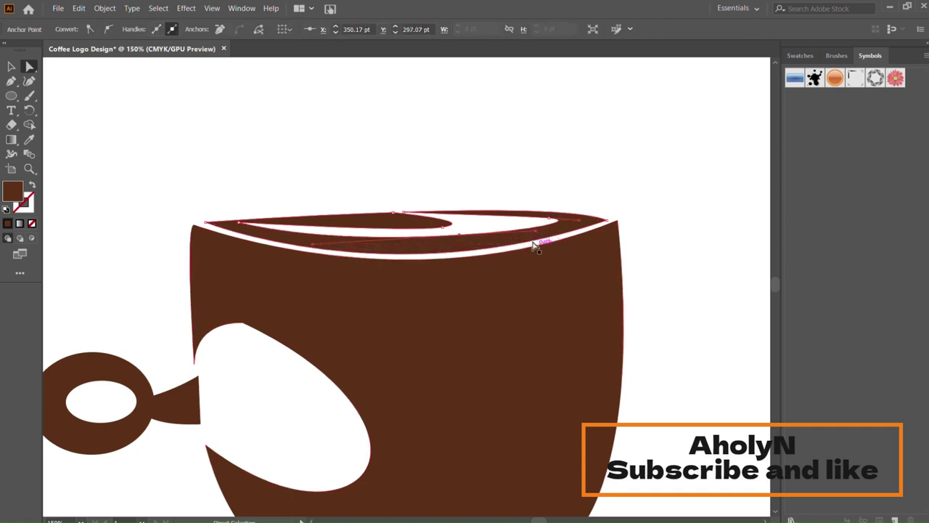
pyautogui.press('Right')
pyautogui.press('Right')
pyautogui.press('Right')
pyautogui.press('Up')
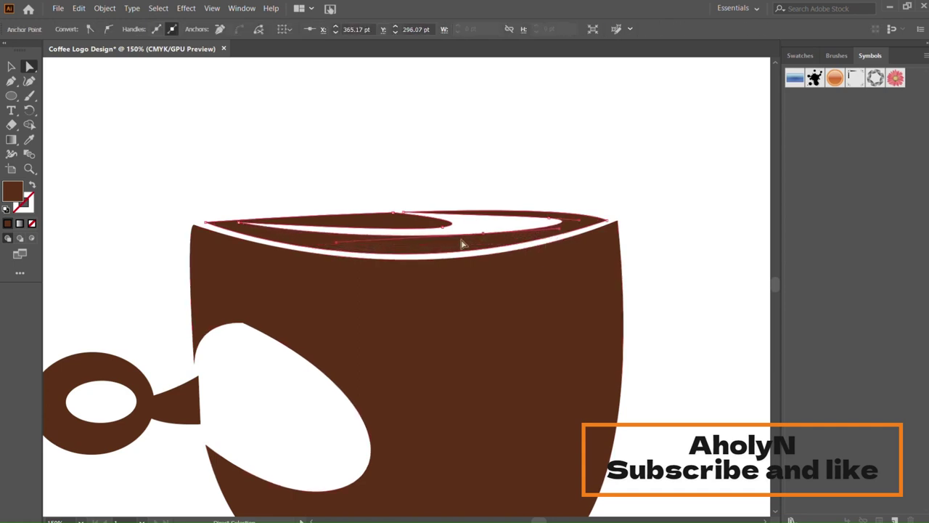
# Readjust the rim curve from its top-right and right corner anchors
pyautogui.click(596, 219)
pyautogui.moveTo(387, 292)
pyautogui.mouseDown()
pyautogui.moveTo(426, 267)
pyautogui.moveTo(459, 271)
pyautogui.mouseUp()
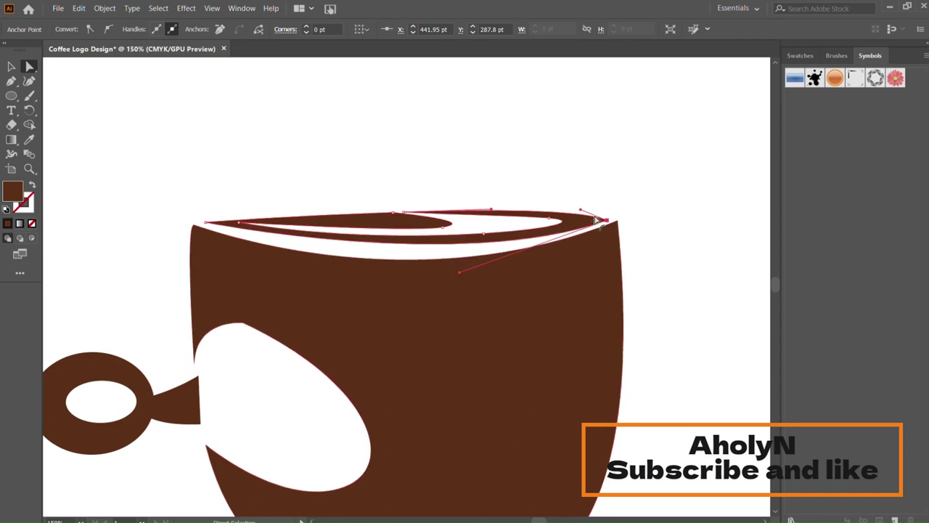
pyautogui.click(530, 264)
pyautogui.click(613, 227)
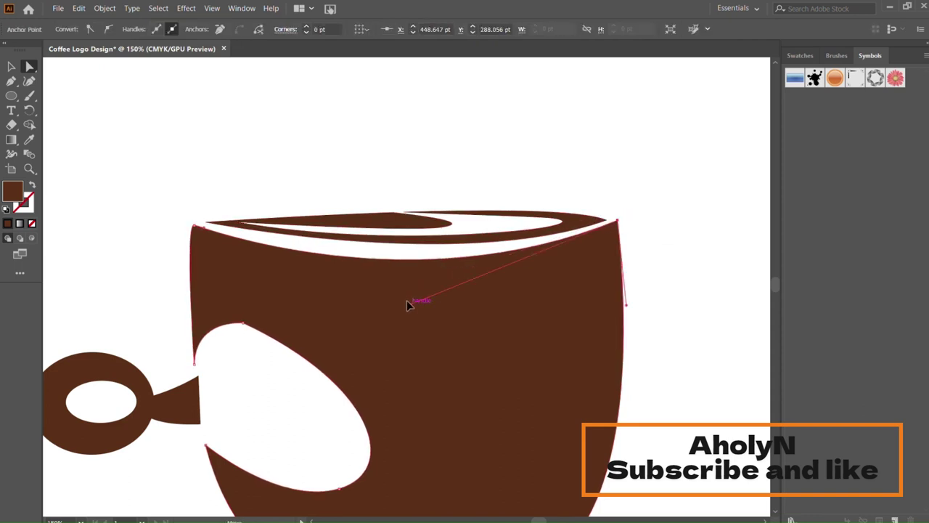
pyautogui.moveTo(407, 301)
pyautogui.mouseDown()
pyautogui.moveTo(392, 286)
pyautogui.moveTo(476, 281)
pyautogui.mouseUp()
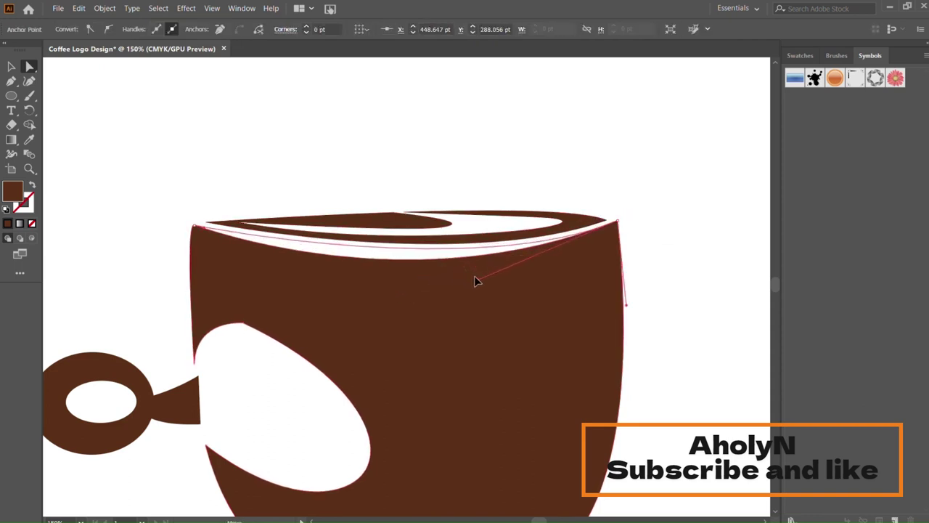
pyautogui.click(654, 214)
pyautogui.hotkey('ctrl', '0')
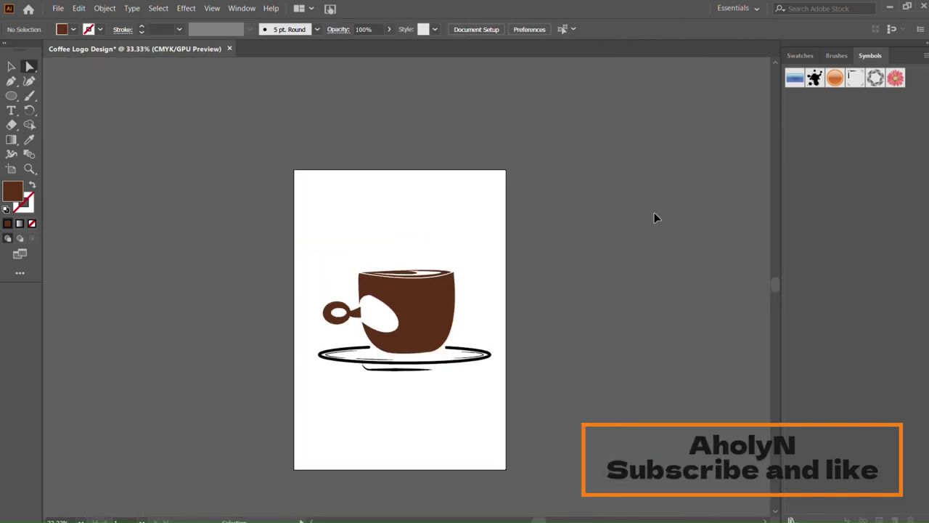
# Narrow the white gap along the rim and reshape the rim curve from its corner
pyautogui.hotkey('ctrl', '+')
pyautogui.hotkey('ctrl', '+')
pyautogui.hotkey('ctrl', '+')
pyautogui.click(659, 205)
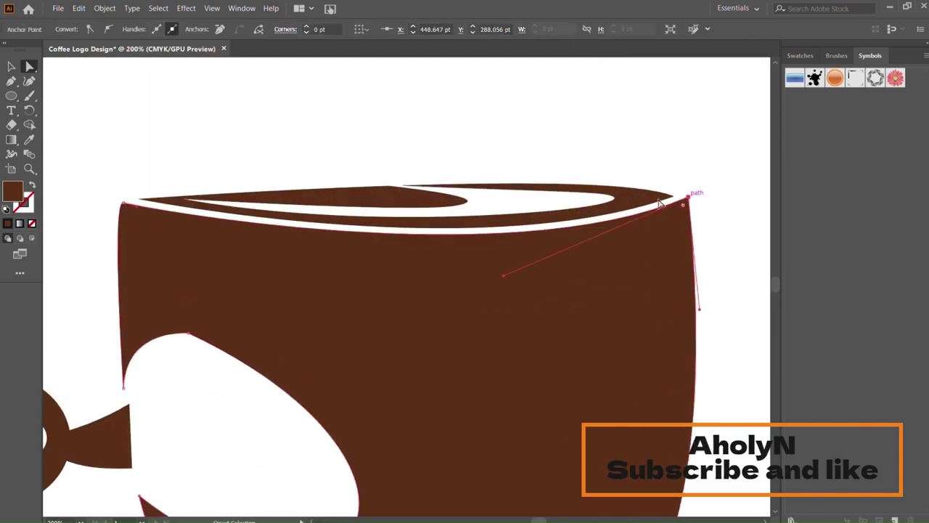
pyautogui.moveTo(499, 272)
pyautogui.mouseDown()
pyautogui.moveTo(530, 262)
pyautogui.moveTo(518, 266)
pyautogui.mouseUp()
pyautogui.click(647, 194)
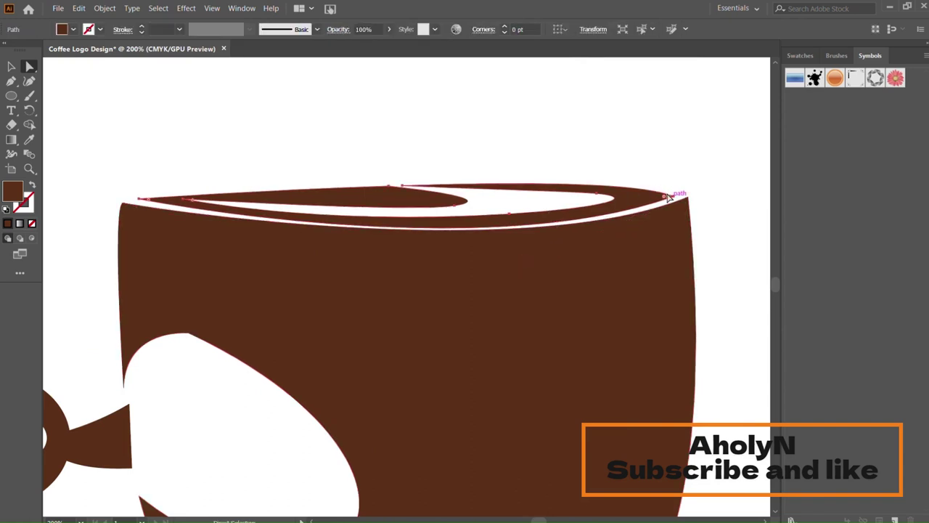
pyautogui.click(669, 197)
pyautogui.moveTo(477, 266); pyautogui.dragTo(468, 255)
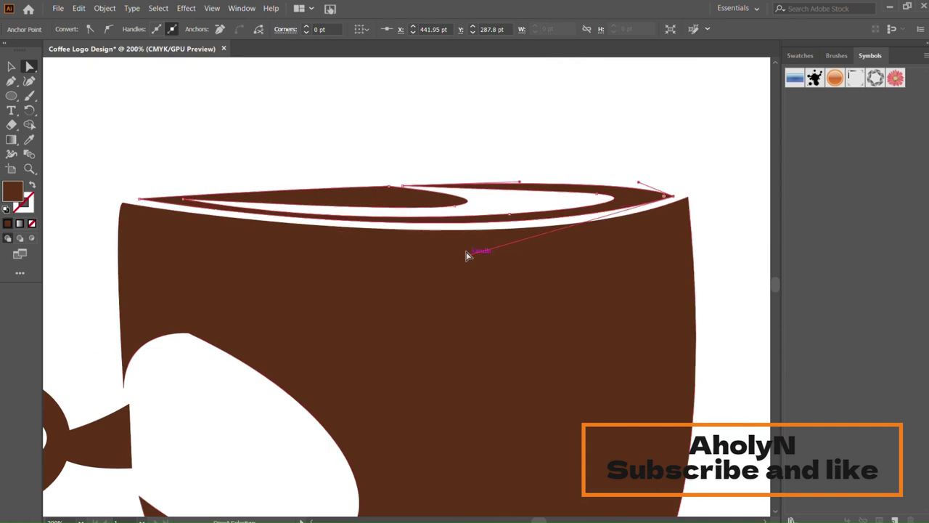
# Shift the lower rim segment and reshape the left end of the brown inner shape
pyautogui.moveTo(506, 212); pyautogui.dragTo(530, 214)
pyautogui.moveTo(193, 209); pyautogui.dragTo(244, 196)
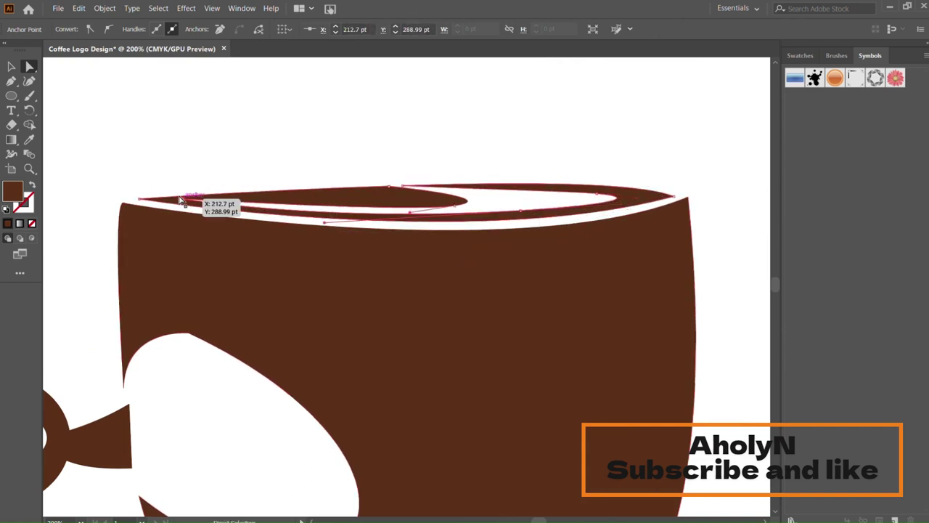
pyautogui.click(302, 150)
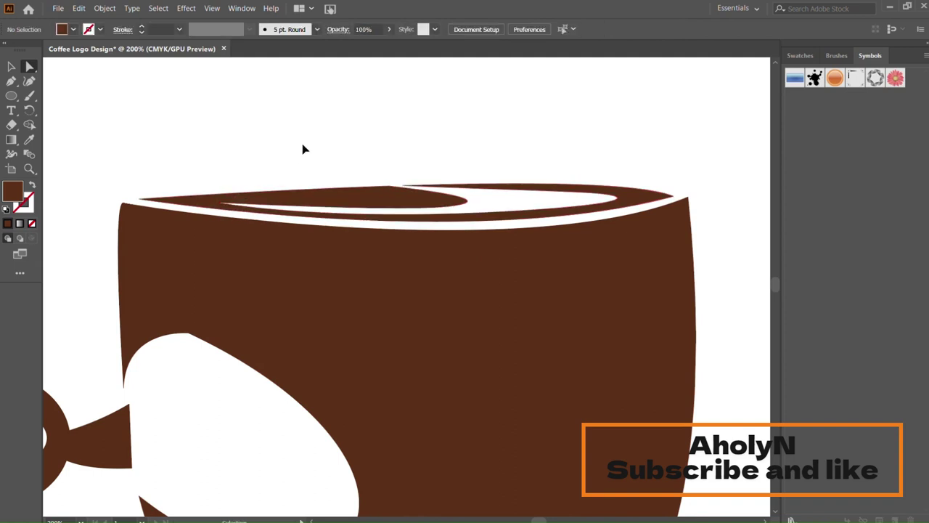
pyautogui.hotkey('ctrl', '-')
pyautogui.hotkey('ctrl', '-')
pyautogui.hotkey('ctrl', '-')
# Refine the cup body's top-right rim curve, then zoom out to show the whole cup
pyautogui.click(470, 276)
pyautogui.hotkey('ctrl', '+')
pyautogui.hotkey('ctrl', '+')
pyautogui.hotkey('ctrl', '+')
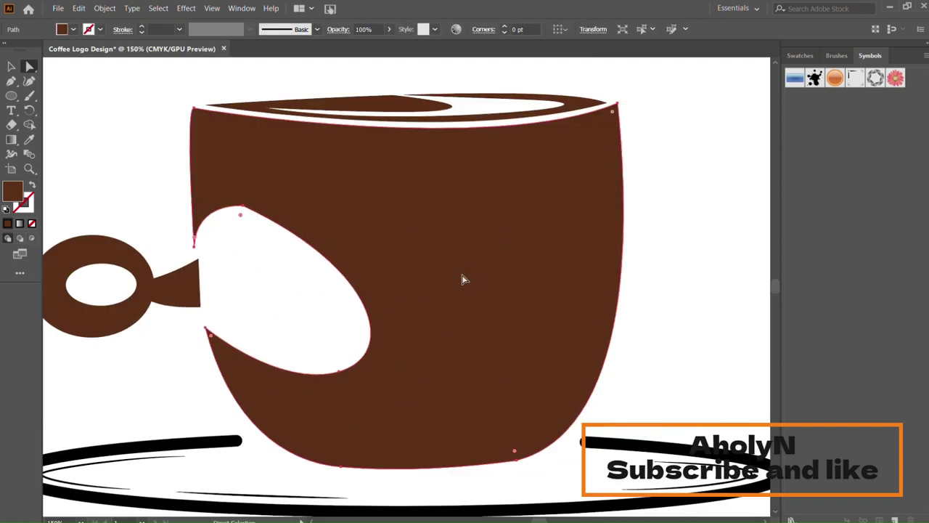
pyautogui.scroll(3, 462, 276)
pyautogui.click(617, 221)
pyautogui.moveTo(489, 275); pyautogui.dragTo(469, 264)
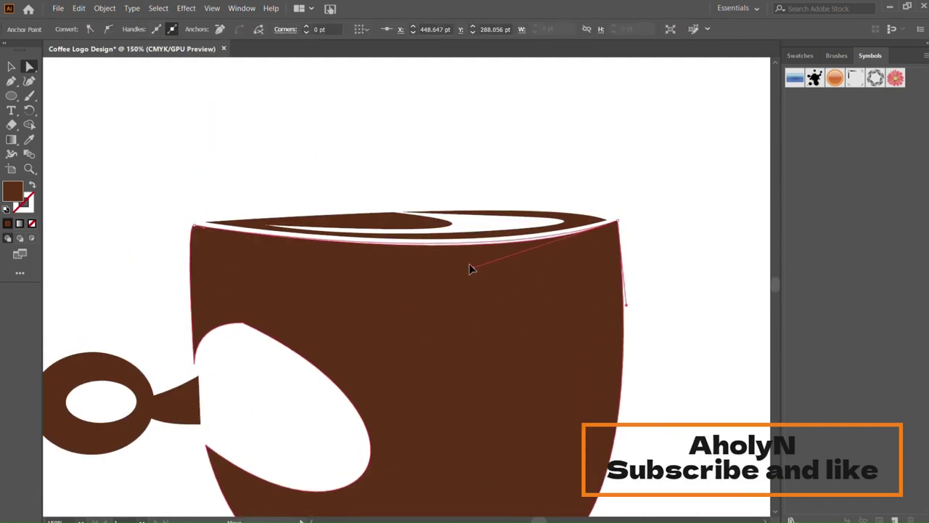
pyautogui.click(591, 187)
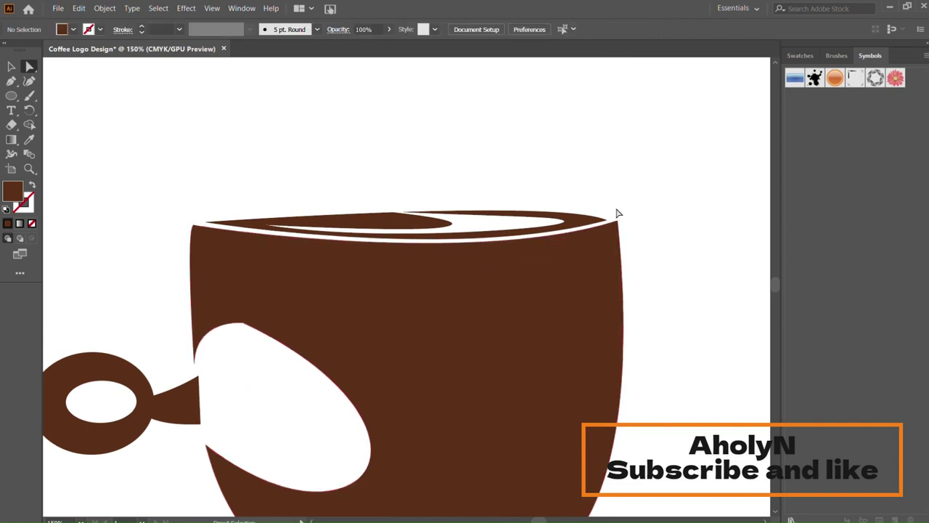
pyautogui.click(605, 213)
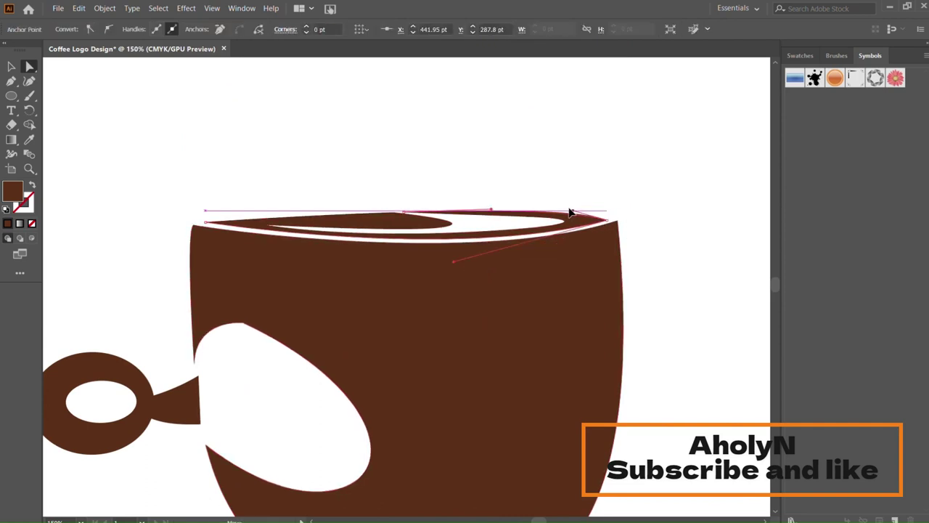
pyautogui.click(590, 187)
pyautogui.hotkey('ctrl', '-')
pyautogui.hotkey('ctrl', '-')
pyautogui.hotkey('ctrl', '-')
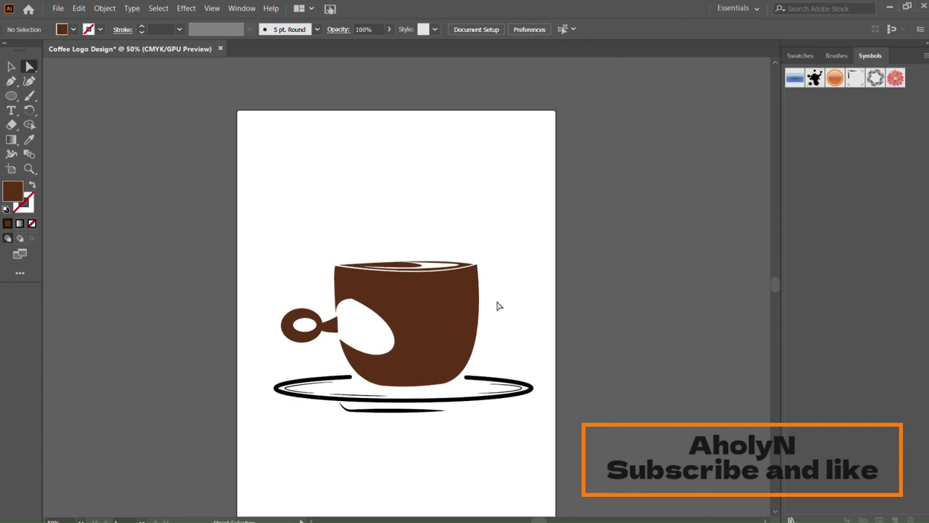
pyautogui.scroll(-3, 530, 314)
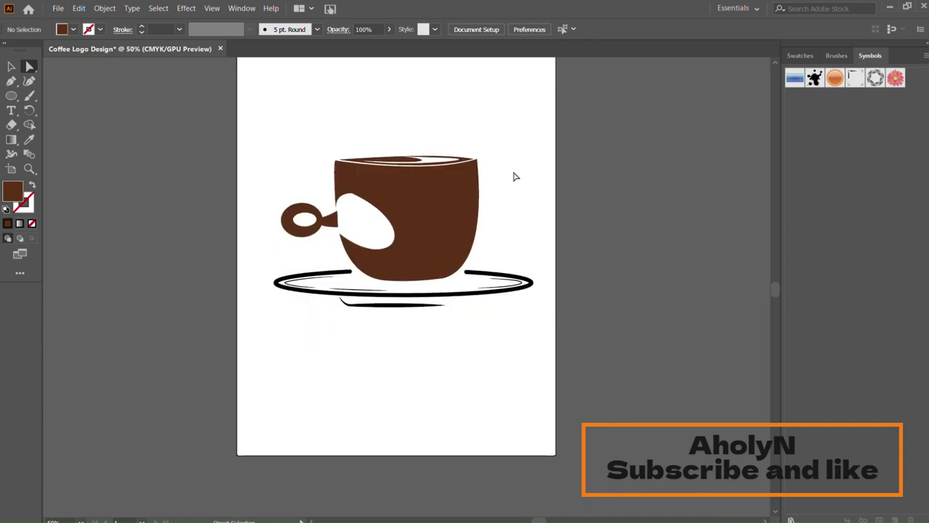
# Try reshaping the top of the white oval cut-out, discarding a stray Pen segment
pyautogui.click(358, 209)
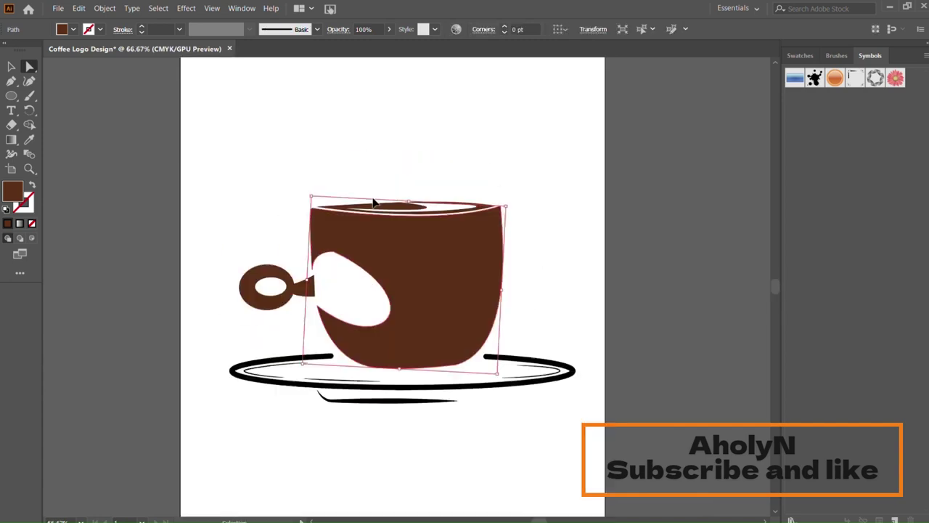
pyautogui.hotkey('ctrl', '+')
pyautogui.hotkey('ctrl', '+')
pyautogui.hotkey('ctrl', '+')
pyautogui.click(187, 183)
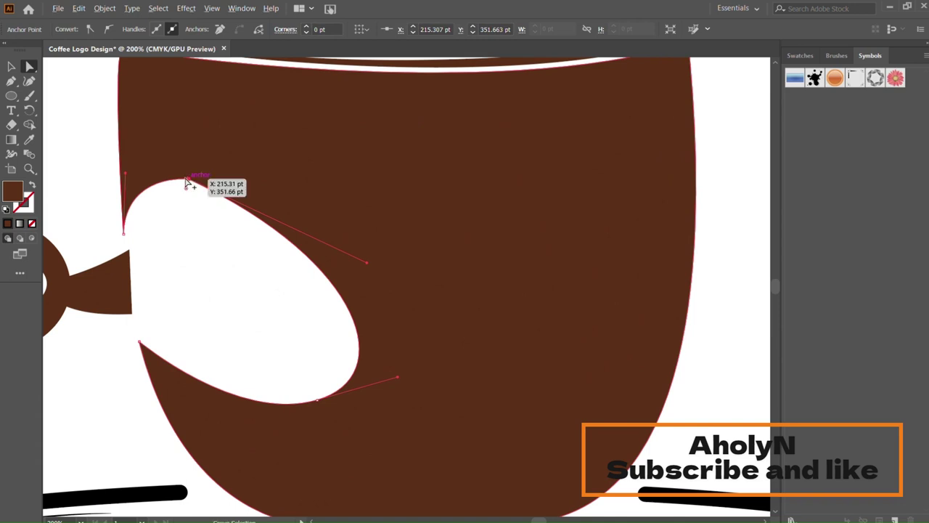
pyautogui.moveTo(187, 182); pyautogui.dragTo(182, 180)
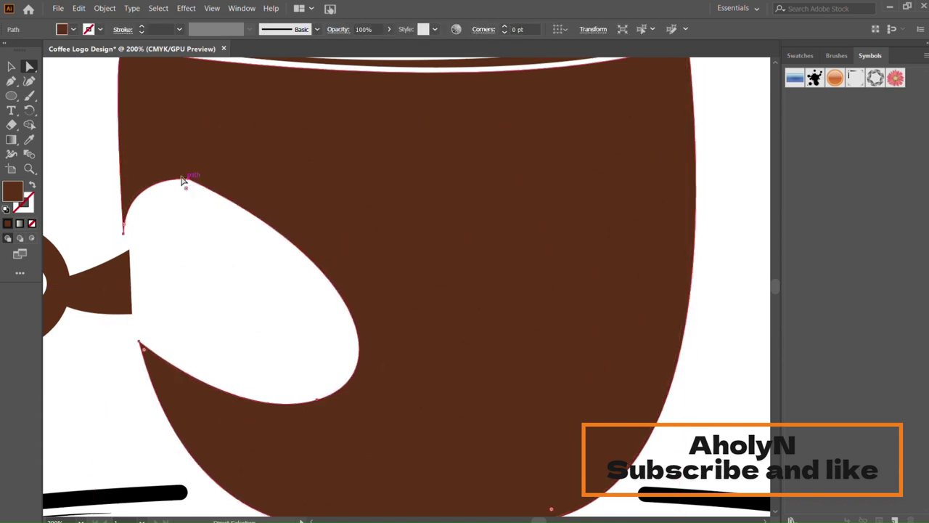
pyautogui.click(11, 81)
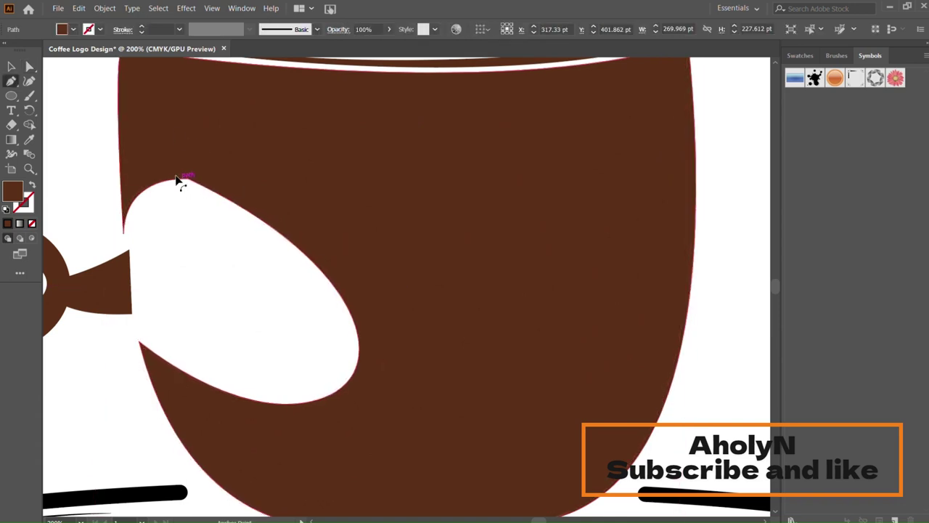
pyautogui.click(176, 180)
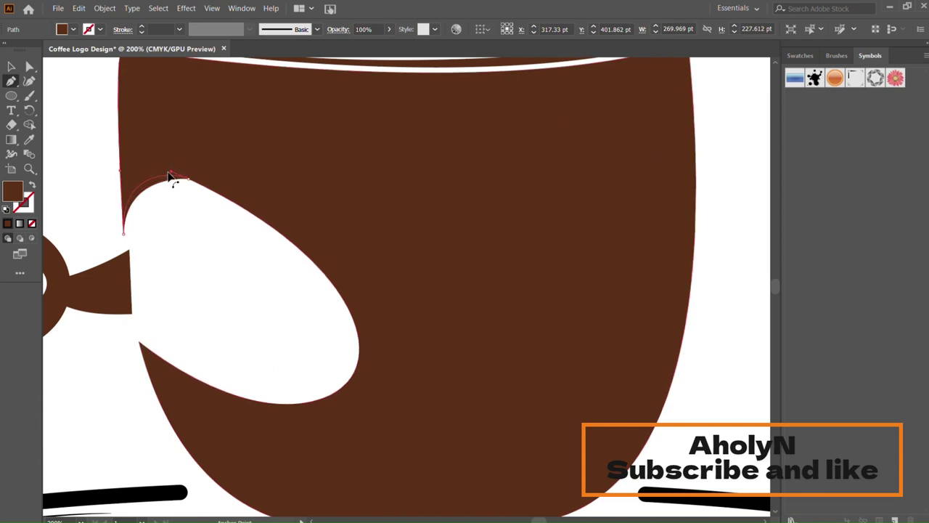
pyautogui.click(169, 176)
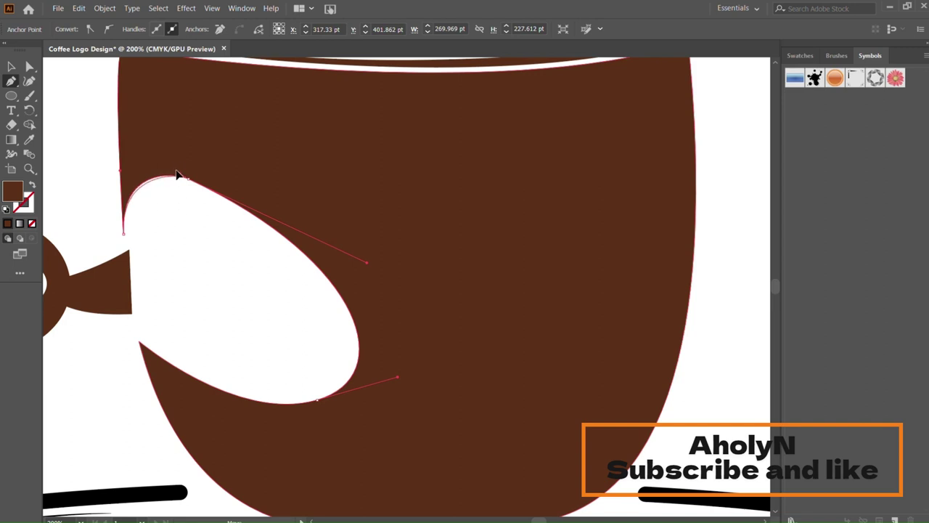
# Drag the white oval's lower curve to reshape it
pyautogui.press('a')
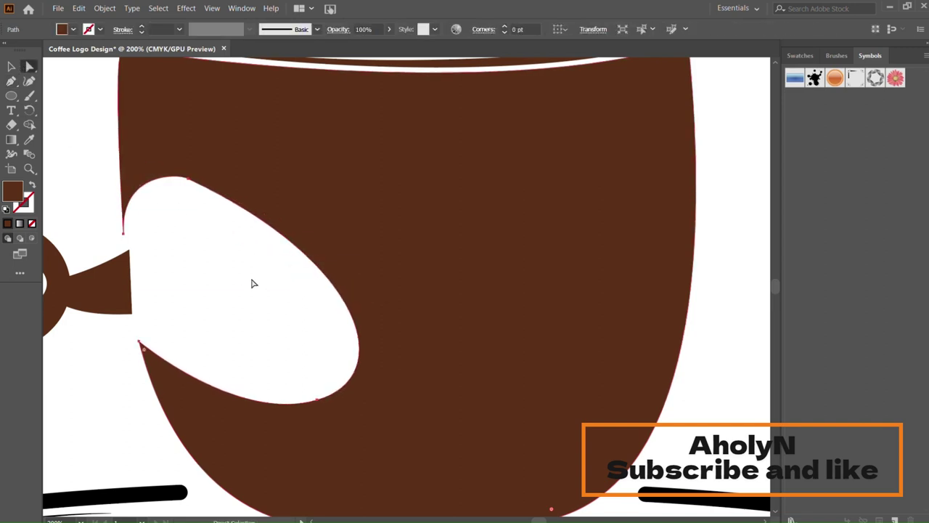
pyautogui.moveTo(317, 400); pyautogui.dragTo(294, 410)
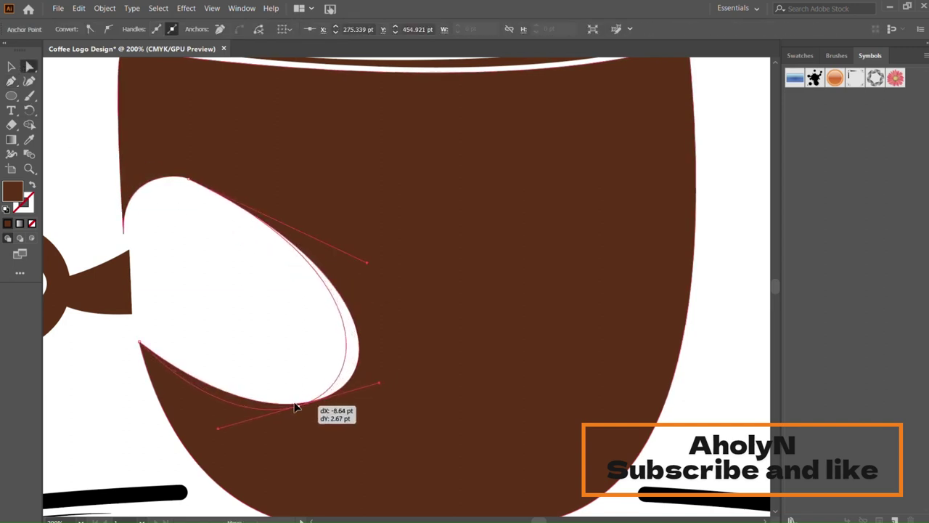
pyautogui.click(224, 321)
pyautogui.hscroll(-3, 191, 276)
# Add an anchor on the handle's lower edge and stretch the neck's corners onto the cup
pyautogui.click(190, 276)
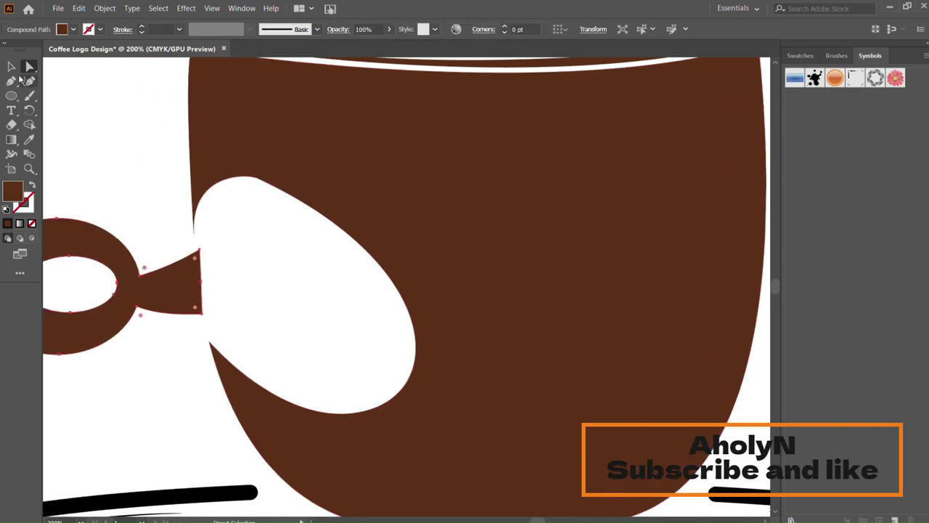
pyautogui.press('p')
pyautogui.click(185, 305)
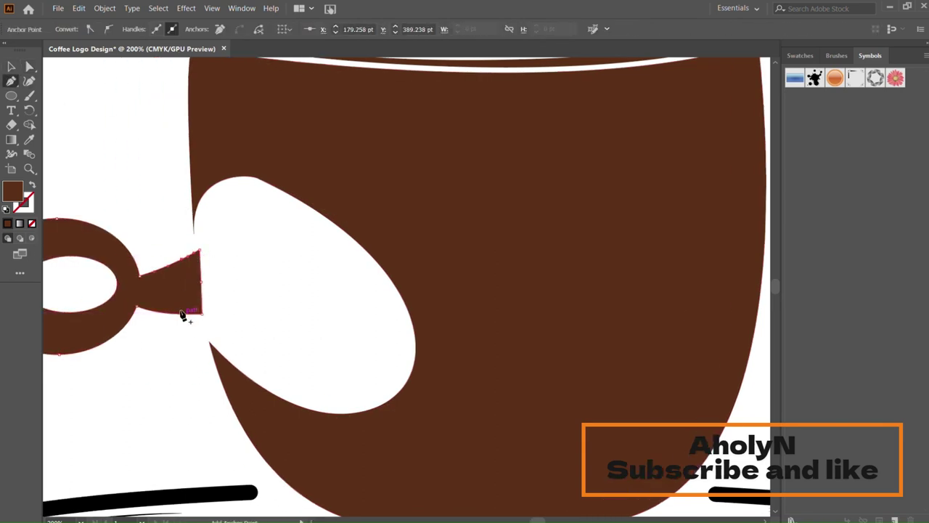
pyautogui.click(29, 67)
pyautogui.moveTo(200, 251); pyautogui.dragTo(196, 237)
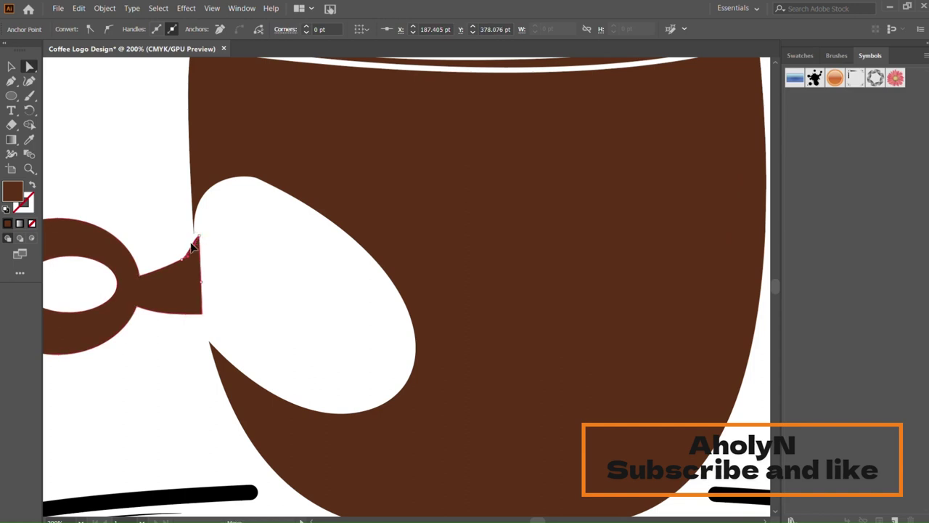
pyautogui.moveTo(198, 307); pyautogui.dragTo(199, 333)
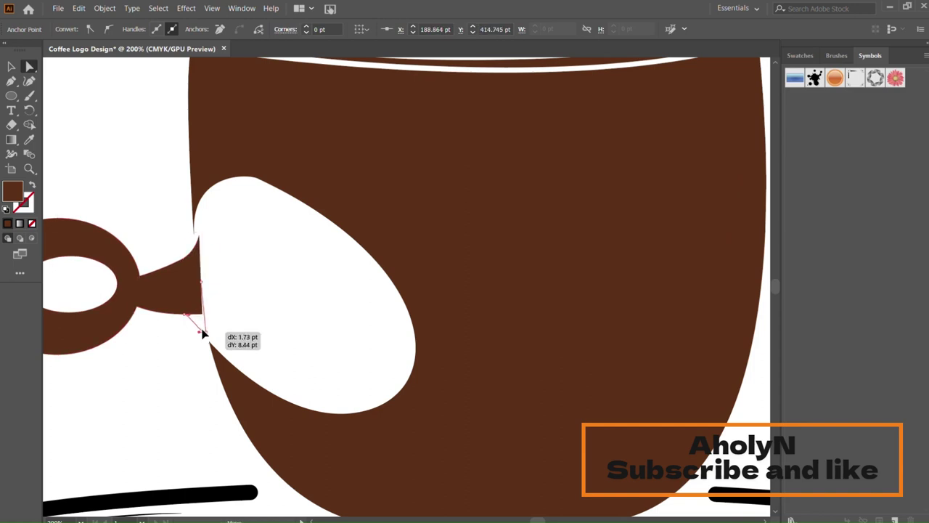
pyautogui.click(227, 303)
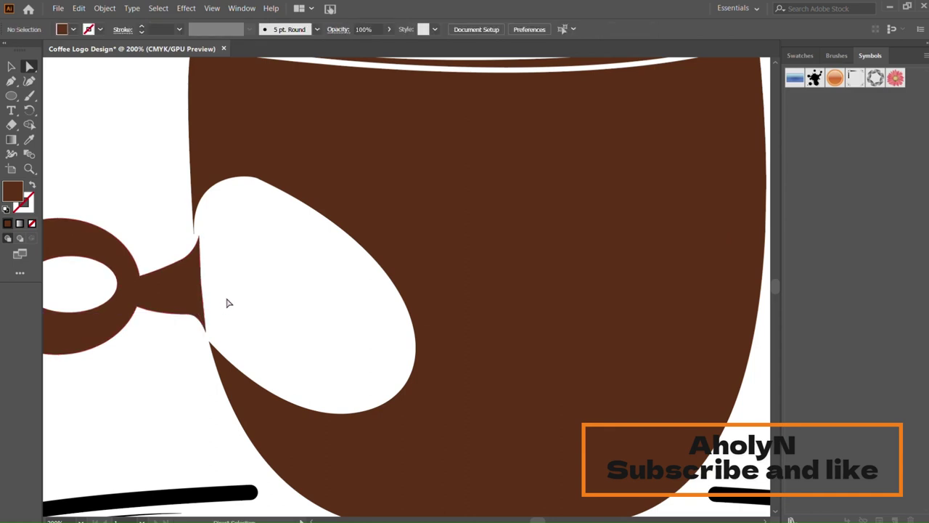
# Nudge the handle's top-right anchor left and adjust the anchor on its right edge
pyautogui.scroll(-3, 380, 303)
pyautogui.scroll(3, 381, 303)
pyautogui.click(192, 254)
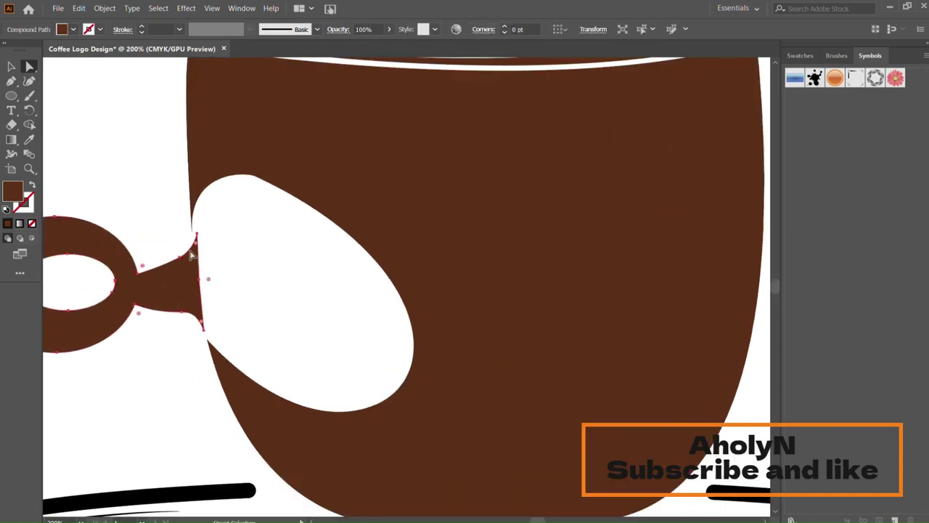
pyautogui.moveTo(193, 235); pyautogui.dragTo(190, 233)
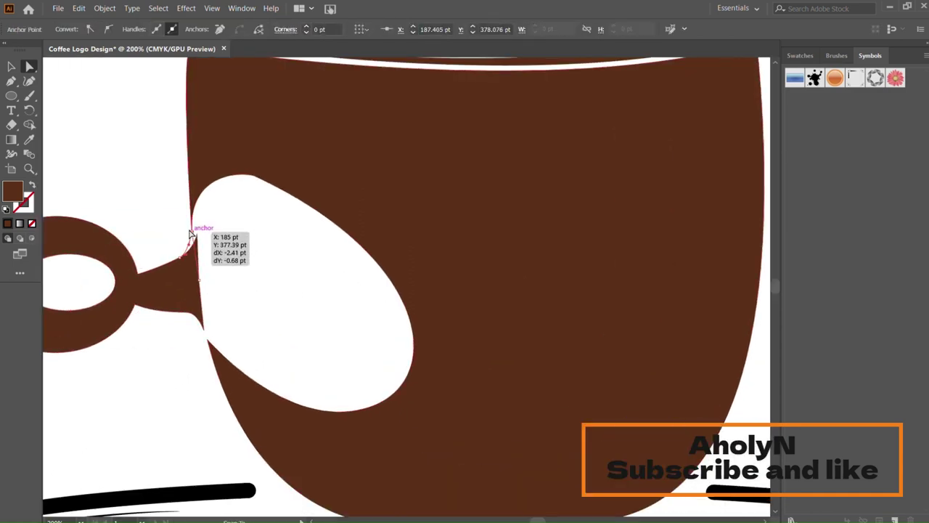
pyautogui.click(197, 280)
pyautogui.moveTo(193, 280); pyautogui.dragTo(196, 275)
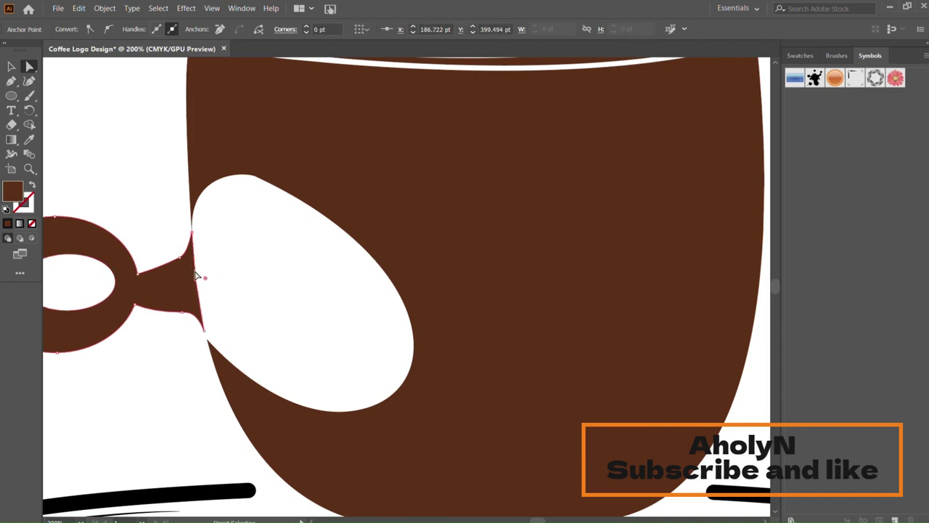
# Delete extra anchors on the handle edge and smooth its lower joint with the cup
pyautogui.press('p')
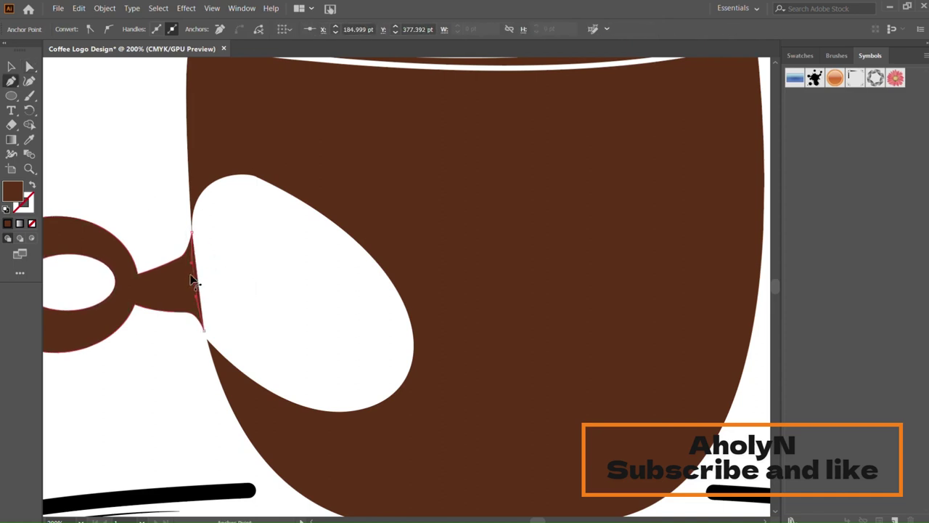
pyautogui.click(193, 280)
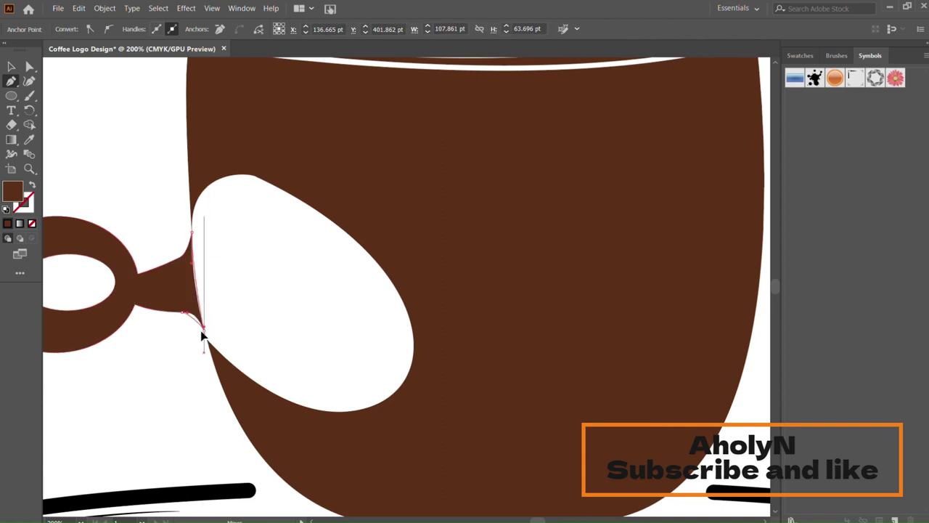
pyautogui.click(207, 327)
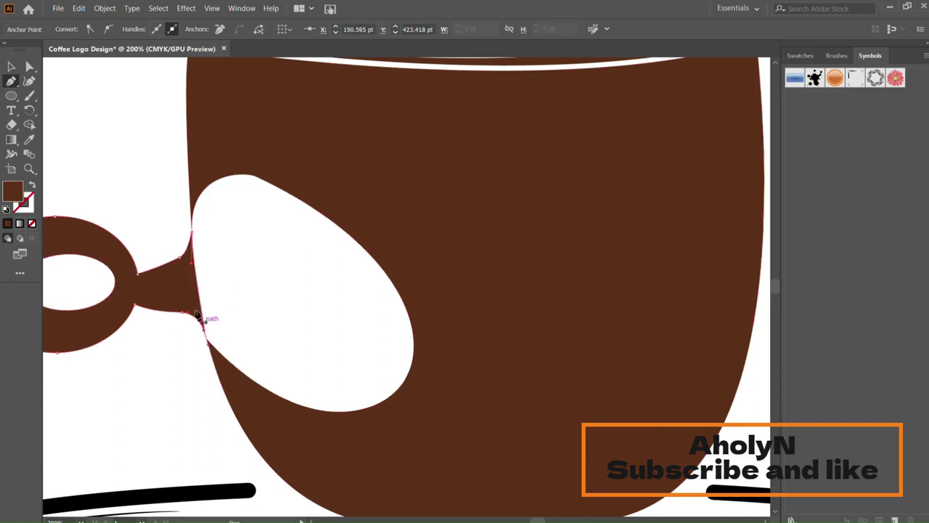
pyautogui.click(190, 234)
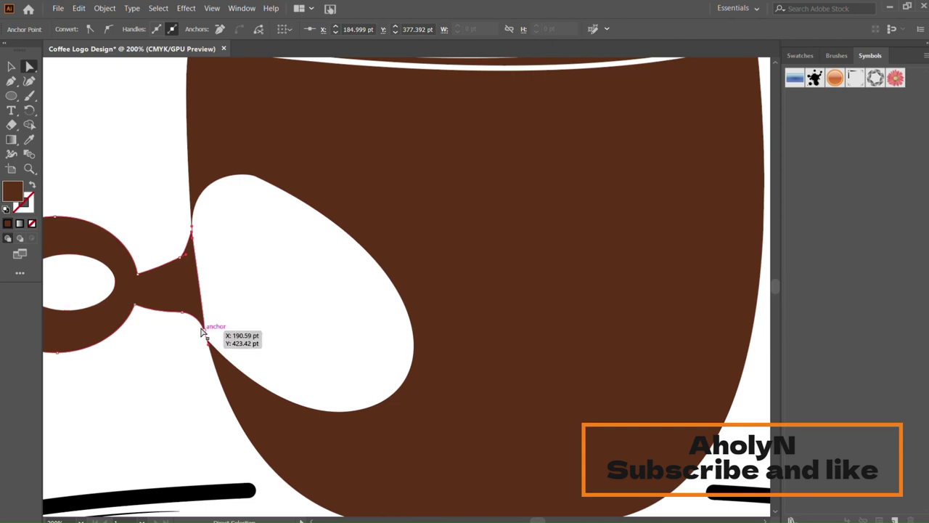
pyautogui.moveTo(204, 323); pyautogui.dragTo(206, 314)
pyautogui.hotkey('ctrl', '0')
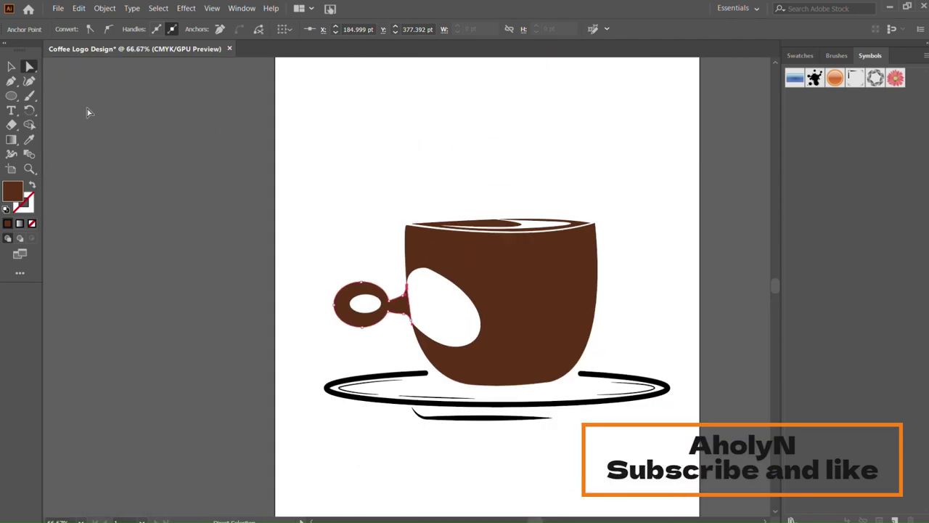
# Select the handle and reshape the lower edge of its neck
pyautogui.press('v')
pyautogui.moveTo(342, 240); pyautogui.dragTo(373, 342)
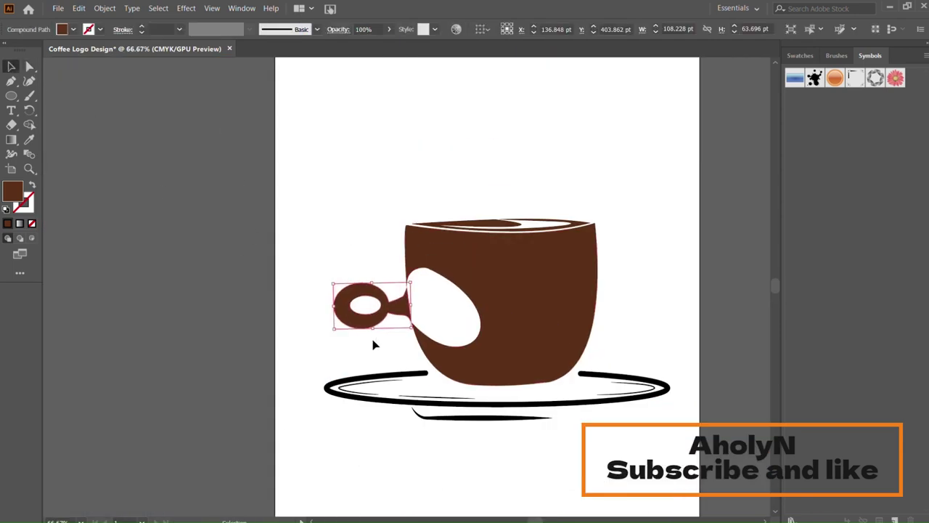
pyautogui.scroll(2, 373, 343)
pyautogui.scroll(2, 407, 338)
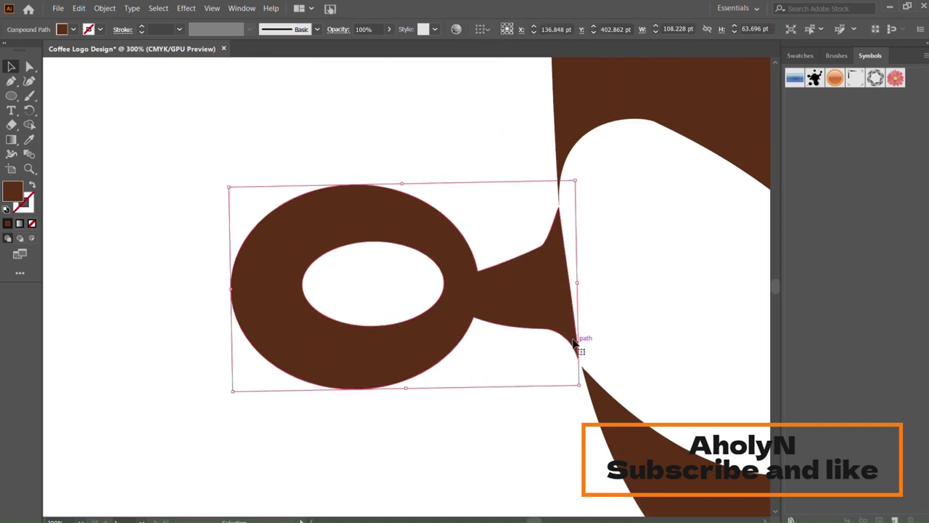
pyautogui.click(32, 68)
pyautogui.moveTo(573, 356); pyautogui.dragTo(583, 369)
pyautogui.click(608, 357)
# Curve the neck's lower corner and its join with the ring, then tweak a neck anchor
pyautogui.scroll(2, 610, 357)
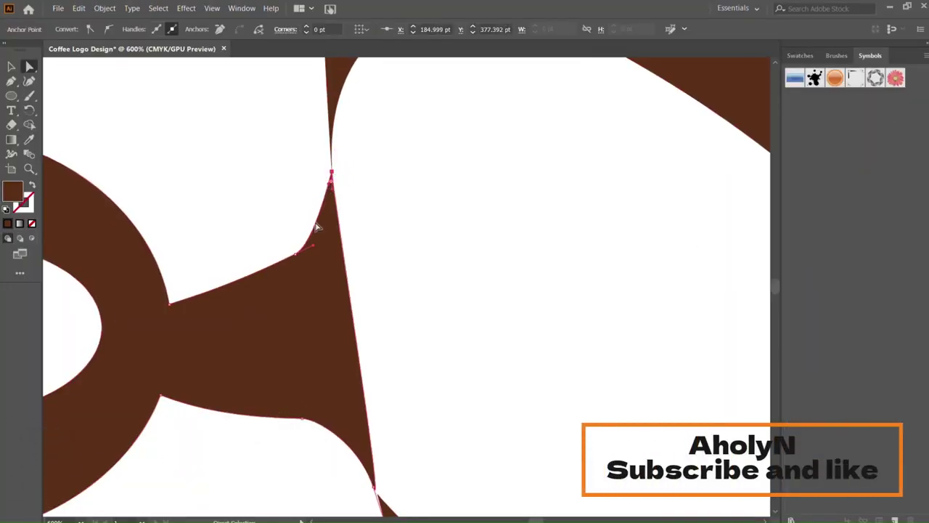
pyautogui.moveTo(296, 256); pyautogui.dragTo(284, 269)
pyautogui.moveTo(169, 303); pyautogui.dragTo(177, 298)
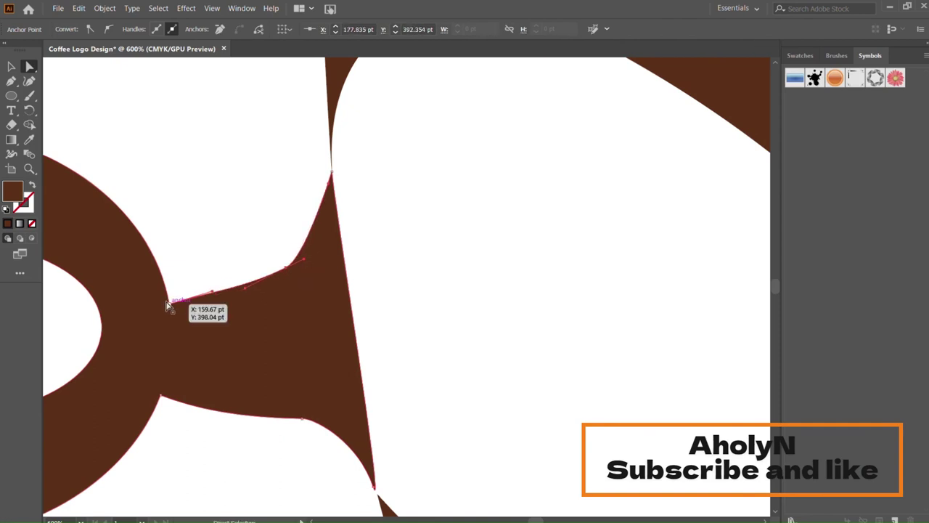
pyautogui.scroll(-5, 312, 264)
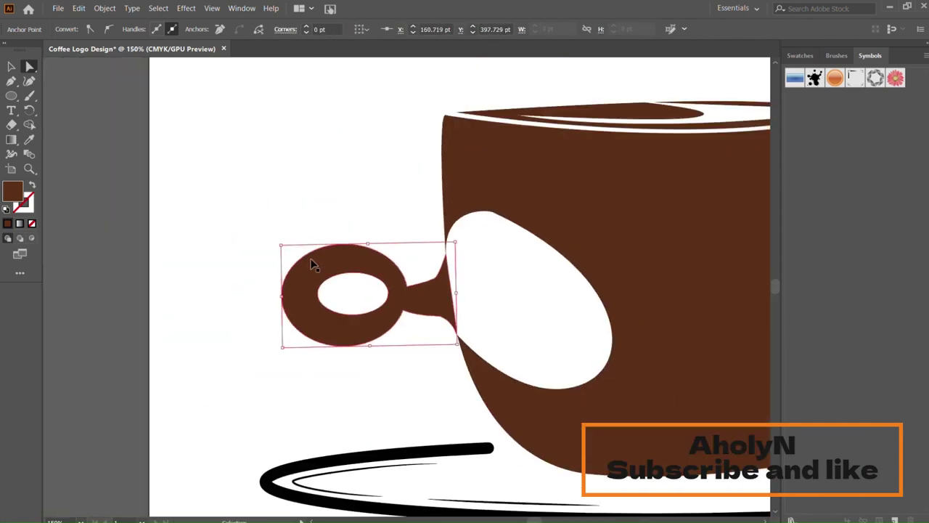
pyautogui.click(380, 210)
pyautogui.scroll(-1, 440, 247)
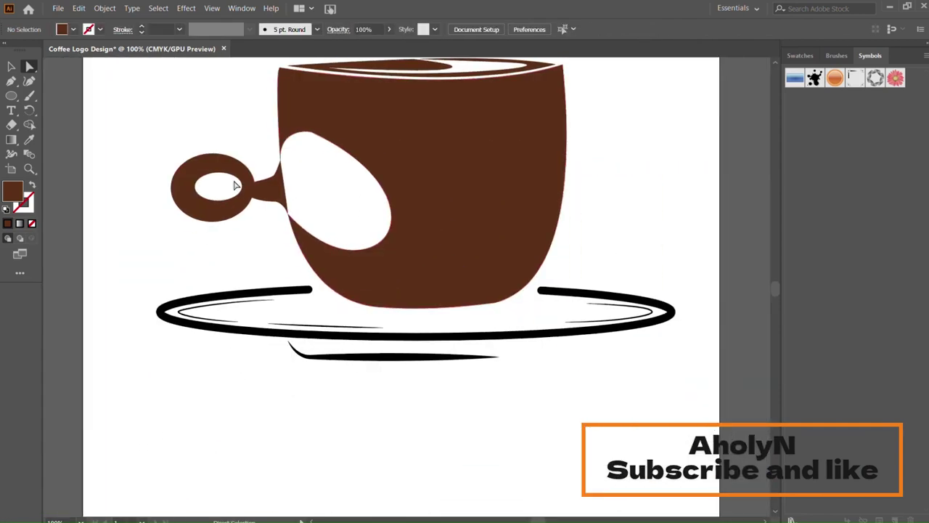
pyautogui.moveTo(247, 196); pyautogui.dragTo(248, 201)
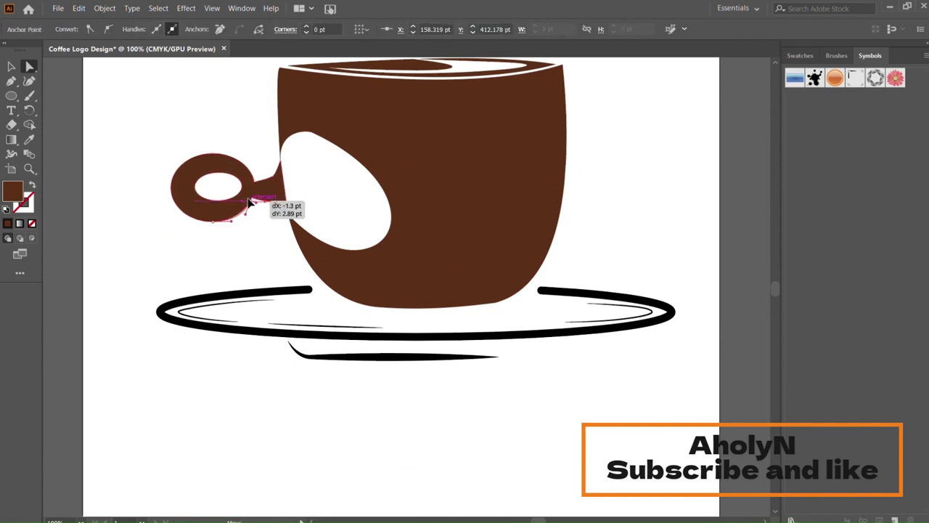
pyautogui.click(271, 234)
# Zoom out and back in to frame the whole cup for review
pyautogui.hotkey('ctrl', '-')
pyautogui.hotkey('ctrl', '-')
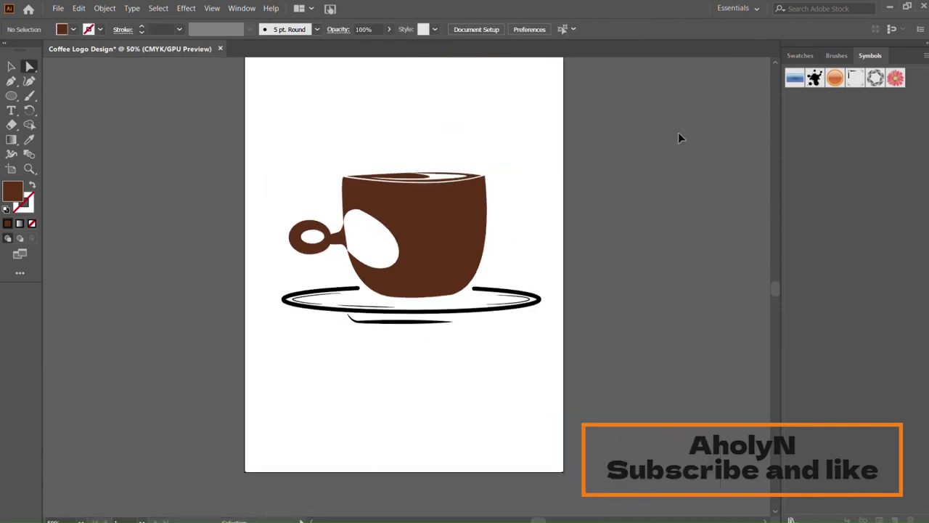
pyautogui.hotkey('ctrl', '-')
pyautogui.hotkey('ctrl', '+')
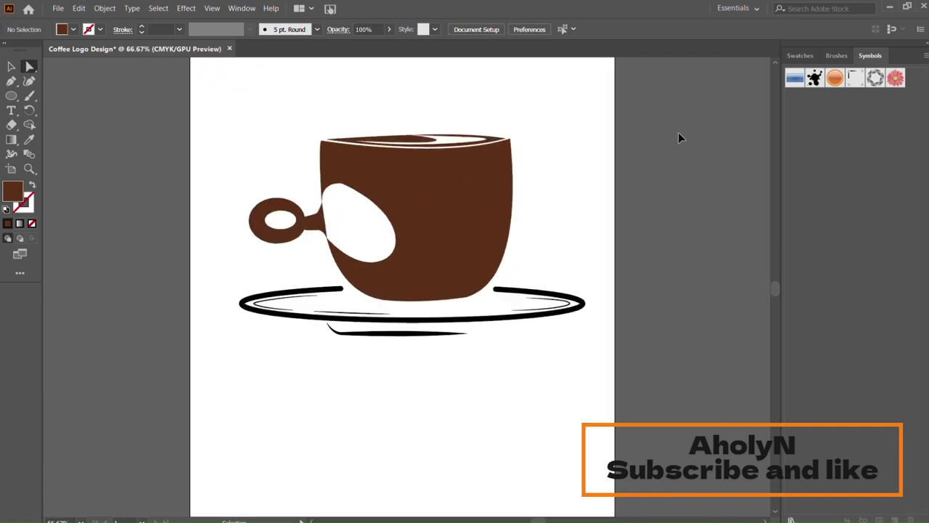
pyautogui.hotkey('ctrl', '-')
pyautogui.hotkey('ctrl', '+')
pyautogui.hotkey('ctrl', '+')
pyautogui.hotkey('ctrl', '-')
pyautogui.hotkey('ctrl', '-')
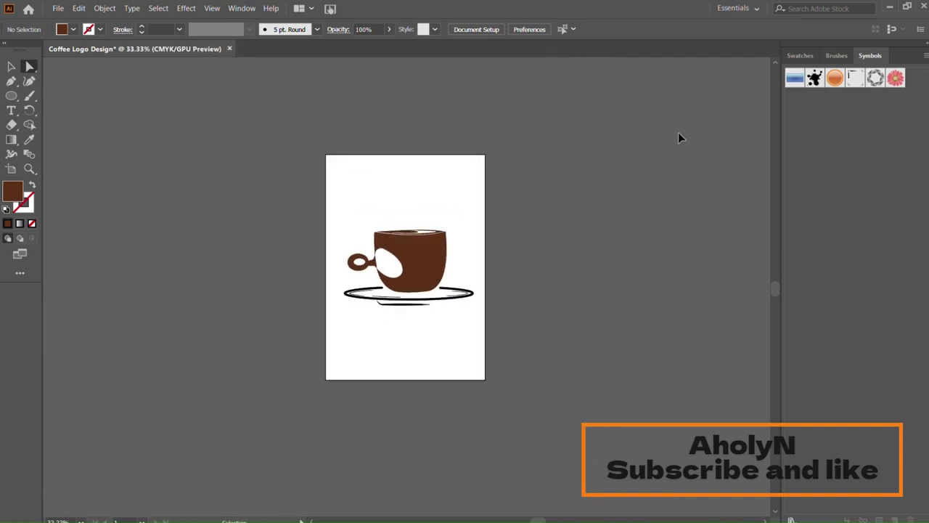
pyautogui.hotkey('ctrl', '+')
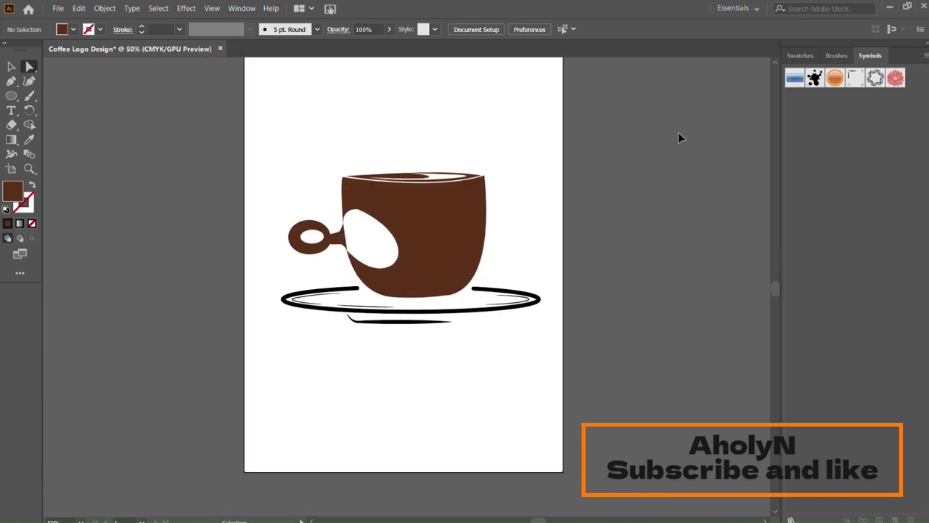
pyautogui.hotkey('ctrl', '+')
pyautogui.hotkey('ctrl', '+')
# Bend the cup's top rim curve from an anchor on the rim
pyautogui.click(560, 185)
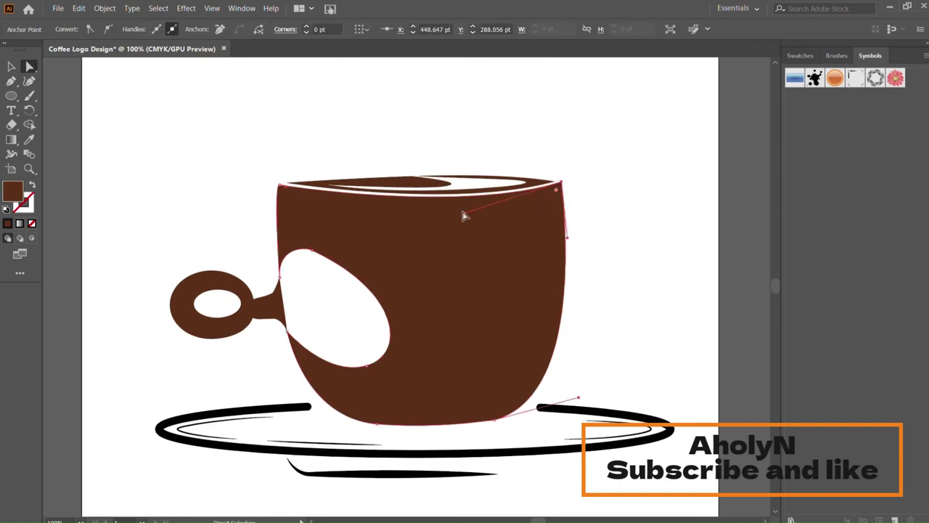
pyautogui.click(550, 143)
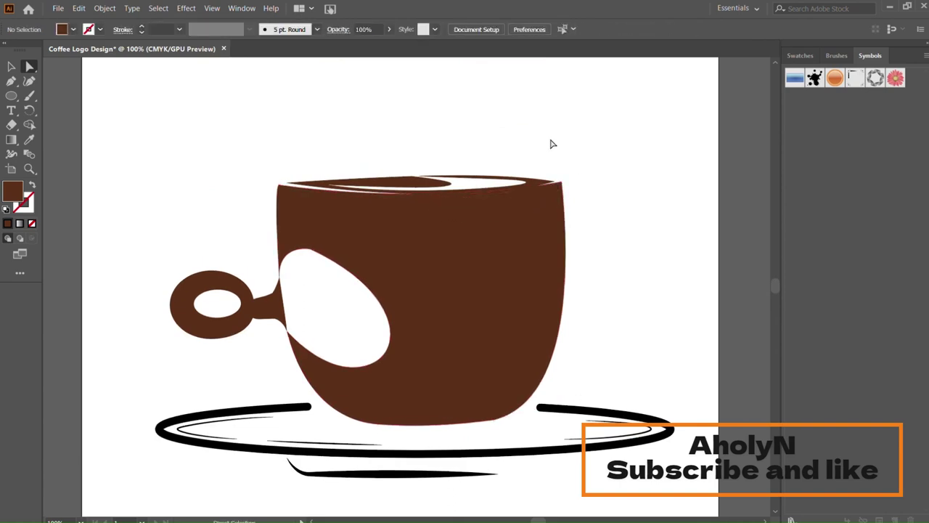
pyautogui.click(528, 183)
pyautogui.moveTo(449, 212); pyautogui.dragTo(432, 199)
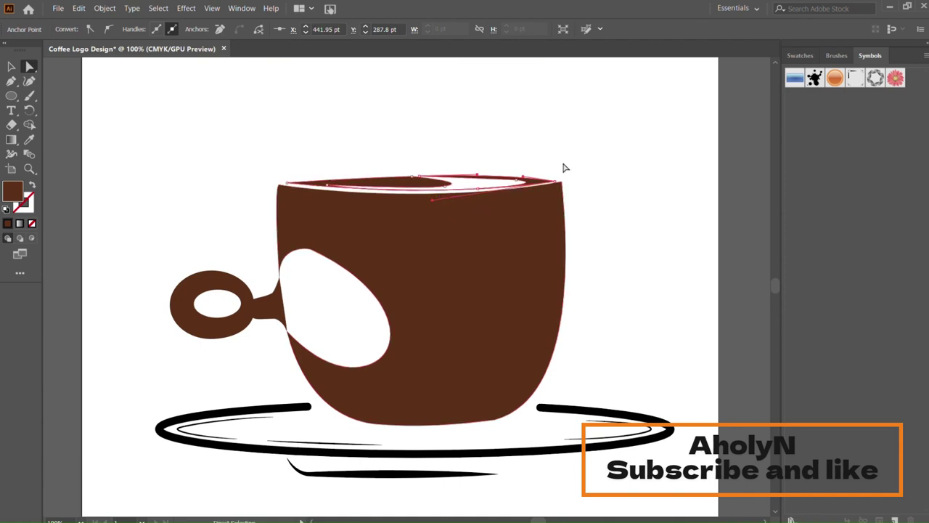
pyautogui.hotkey('ctrl', '=')
pyautogui.hotkey('ctrl', '=')
pyautogui.hotkey('ctrl', '=')
pyautogui.hscroll(-5, 615, 245)
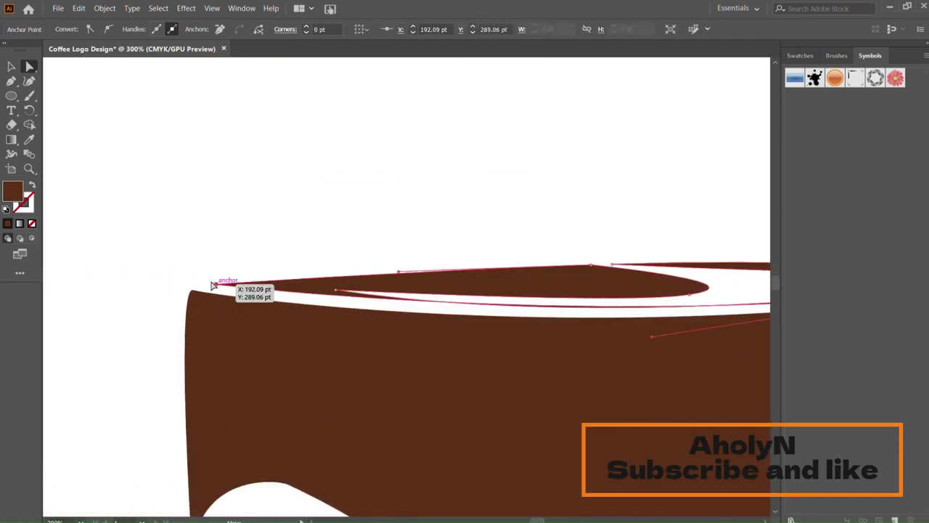
pyautogui.hscroll(5, 385, 239)
# Nudge the rim path and pull a rim anchor down to flatten the opening
pyautogui.moveTo(436, 266); pyautogui.dragTo(411, 291)
pyautogui.scroll(3, 457, 260)
pyautogui.moveTo(465, 281); pyautogui.dragTo(469, 288)
pyautogui.scroll(-6, 469, 289)
pyautogui.click(477, 236)
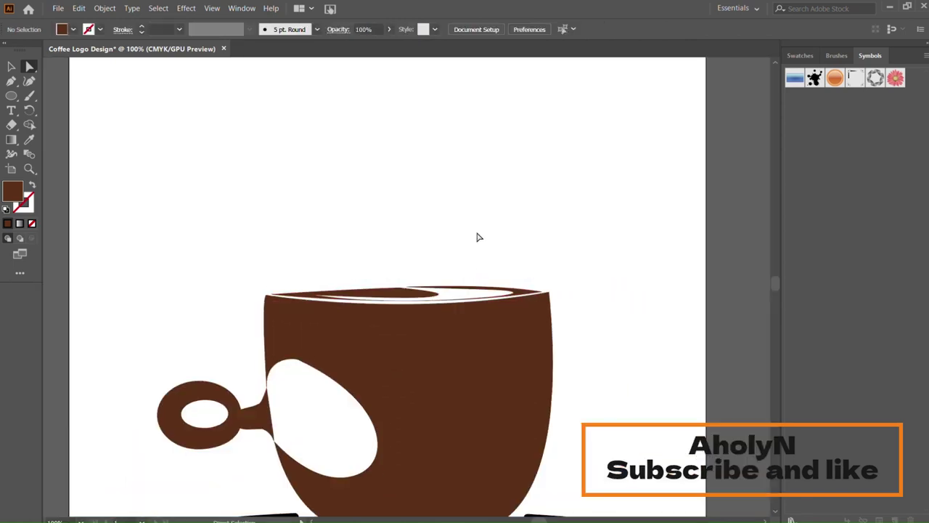
# Reselect a rim anchor for a final check and zoom out to the whole cup
pyautogui.click(508, 290)
pyautogui.scroll(3, 506, 293)
pyautogui.click(471, 305)
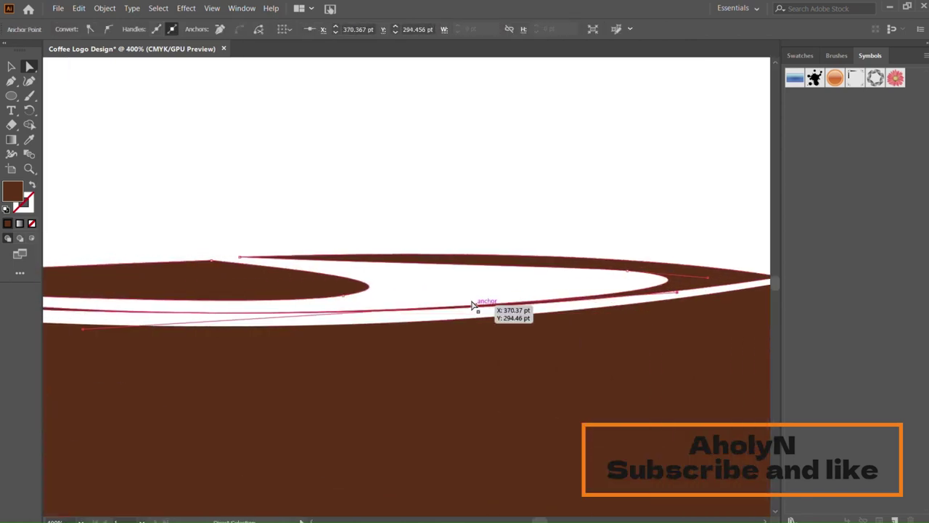
pyautogui.hotkey('ctrl', '0')
pyautogui.click(471, 305)
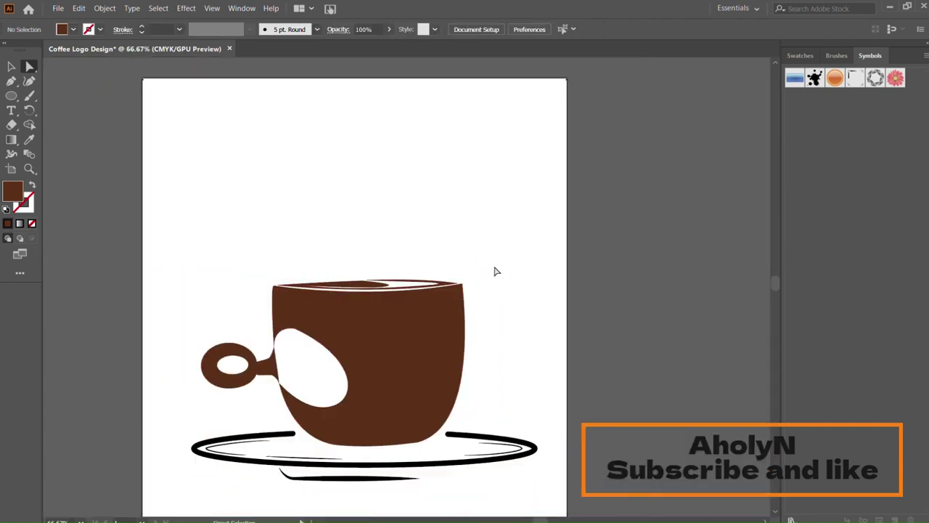
pyautogui.scroll(-3, 494, 271)
pyautogui.hscroll(-3, 600, 177)
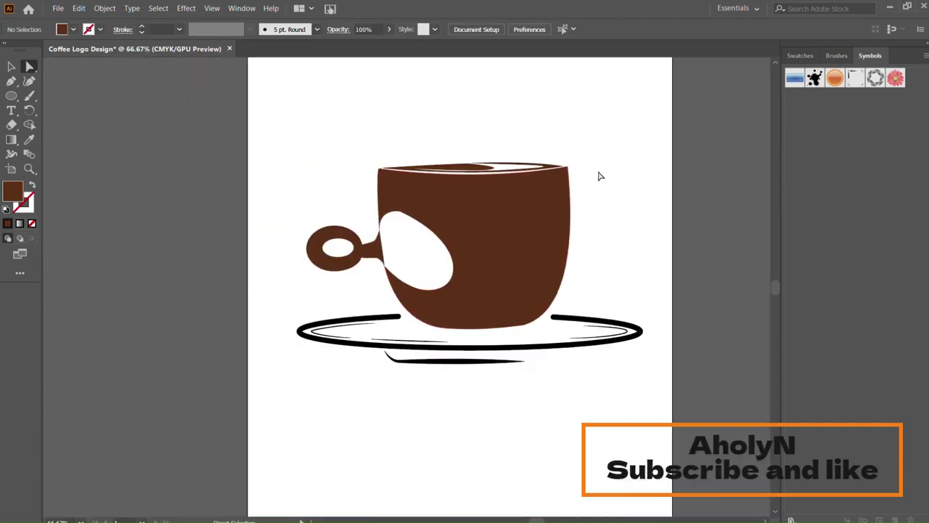
# Move the handle junction anchor, straighten the neck's upper edge, and remove the junction anchor
pyautogui.click(379, 243)
pyautogui.scroll(5, 363, 266)
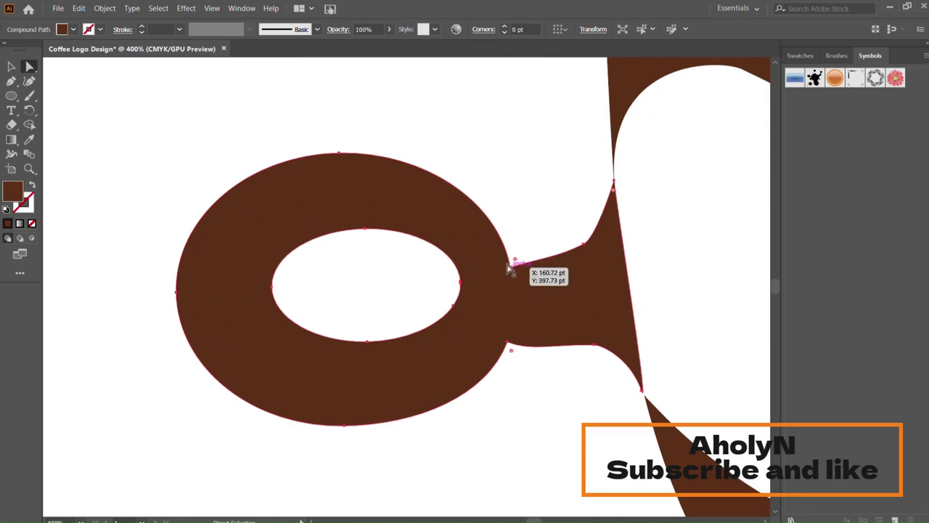
pyautogui.moveTo(510, 263); pyautogui.dragTo(507, 247)
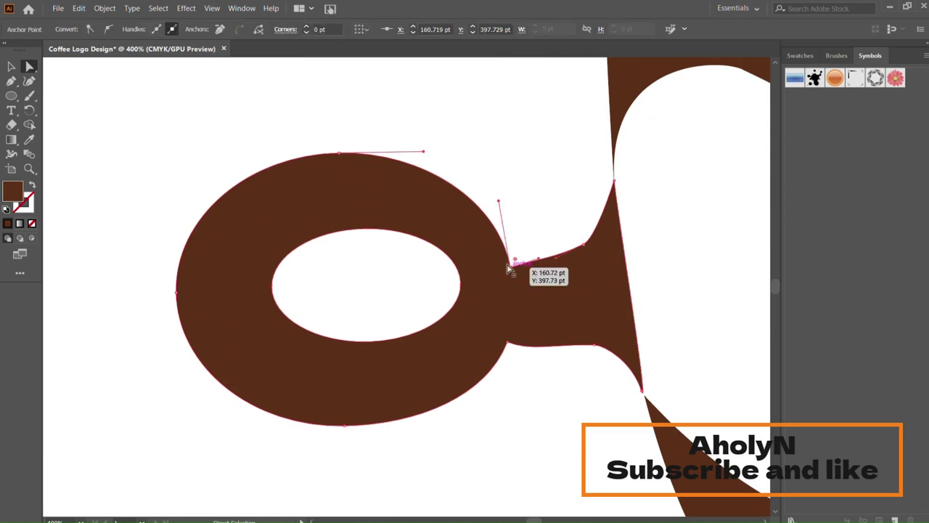
pyautogui.moveTo(578, 249); pyautogui.dragTo(591, 244)
pyautogui.press('p')
pyautogui.click(589, 245)
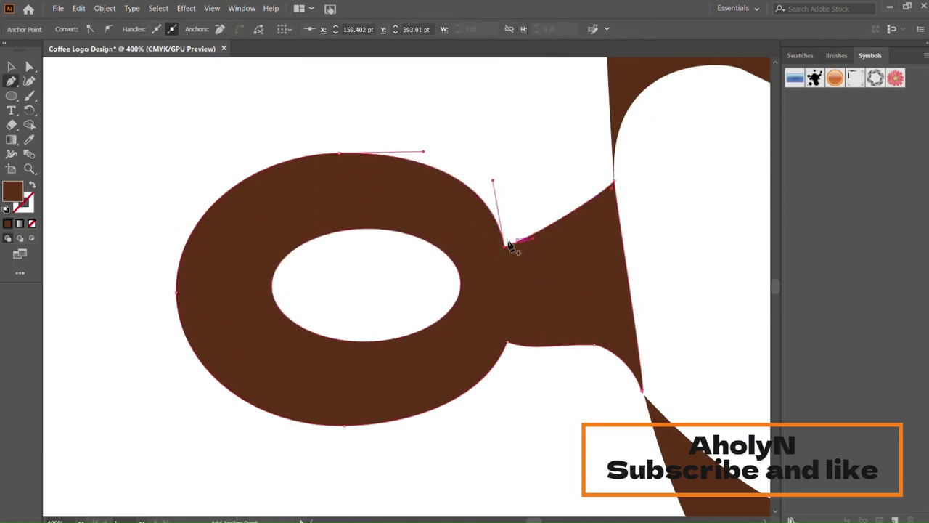
pyautogui.click(507, 245)
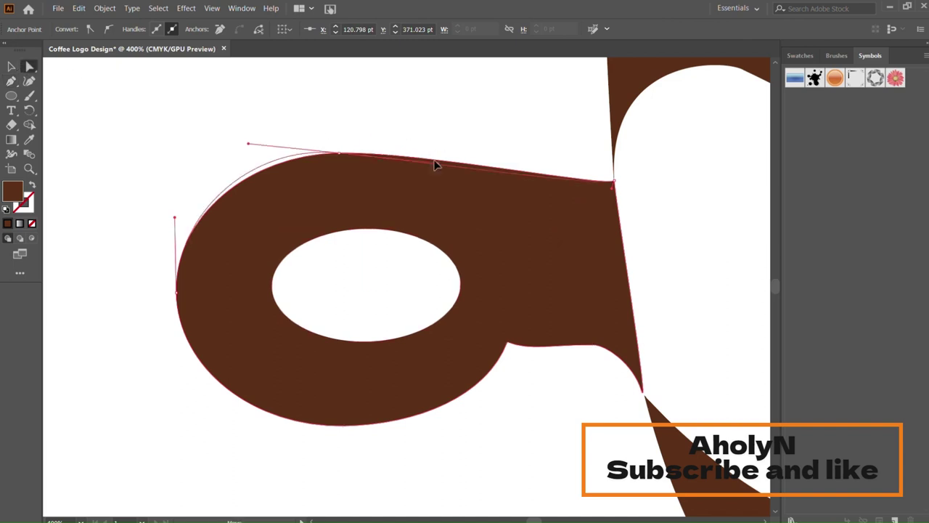
pyautogui.moveTo(424, 150); pyautogui.dragTo(450, 168)
pyautogui.hotkey('ctrl', 'z')
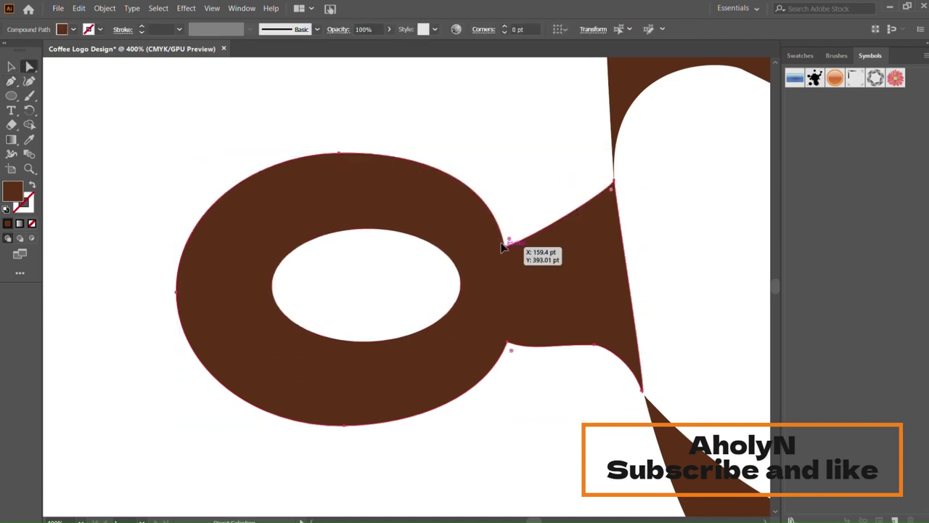
# Raise the ring's neck anchor and adjust the lower neck anchor to reshape the handle neck
pyautogui.click(506, 245)
pyautogui.moveTo(506, 245)
pyautogui.mouseDown()
pyautogui.moveTo(515, 244)
pyautogui.moveTo(516, 215)
pyautogui.moveTo(498, 188)
pyautogui.mouseUp()
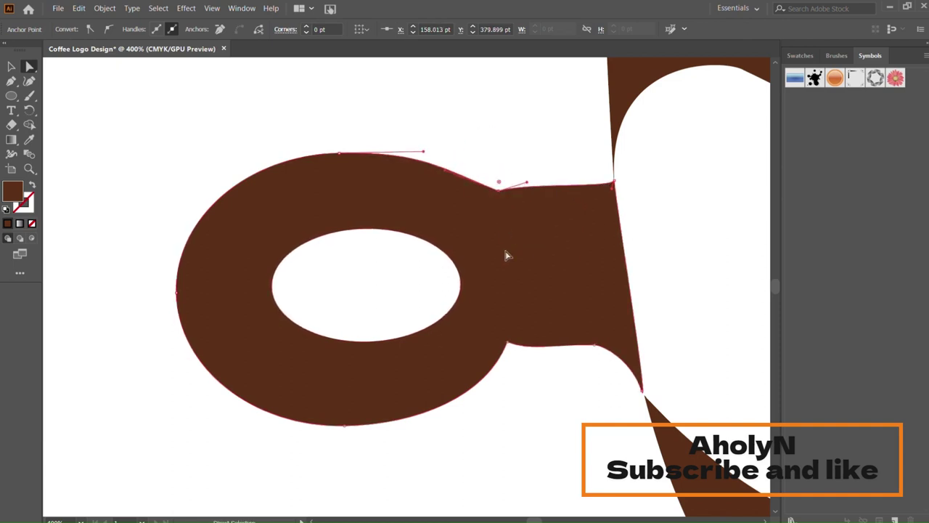
pyautogui.click(591, 336)
pyautogui.moveTo(591, 336)
pyautogui.mouseDown()
pyautogui.moveTo(414, 324)
pyautogui.moveTo(426, 327)
pyautogui.mouseUp()
pyautogui.click(425, 342)
pyautogui.click(415, 392)
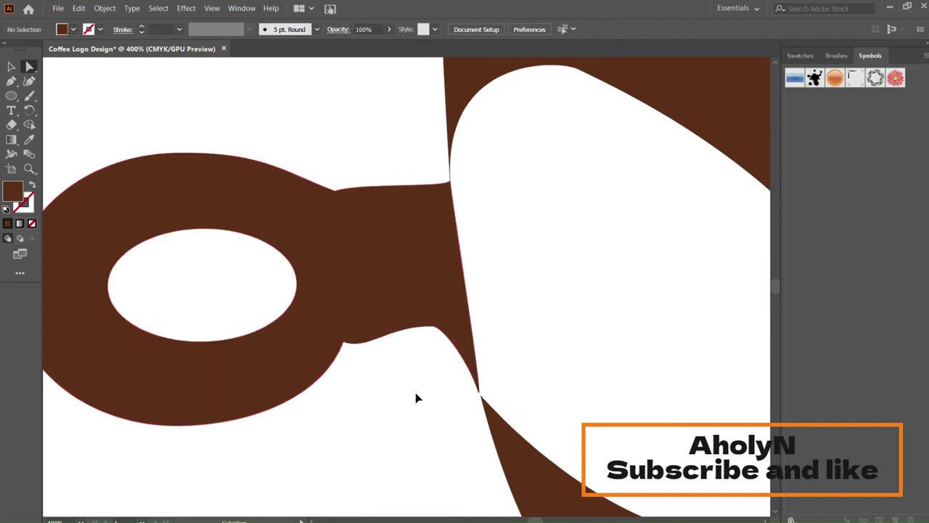
pyautogui.click(354, 344)
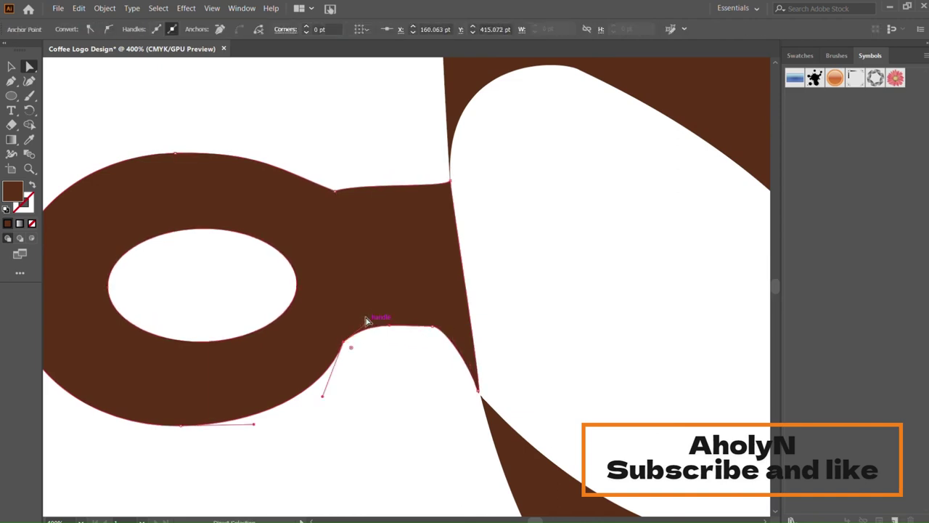
pyautogui.click(404, 384)
pyautogui.hotkey('ctrl', '0')
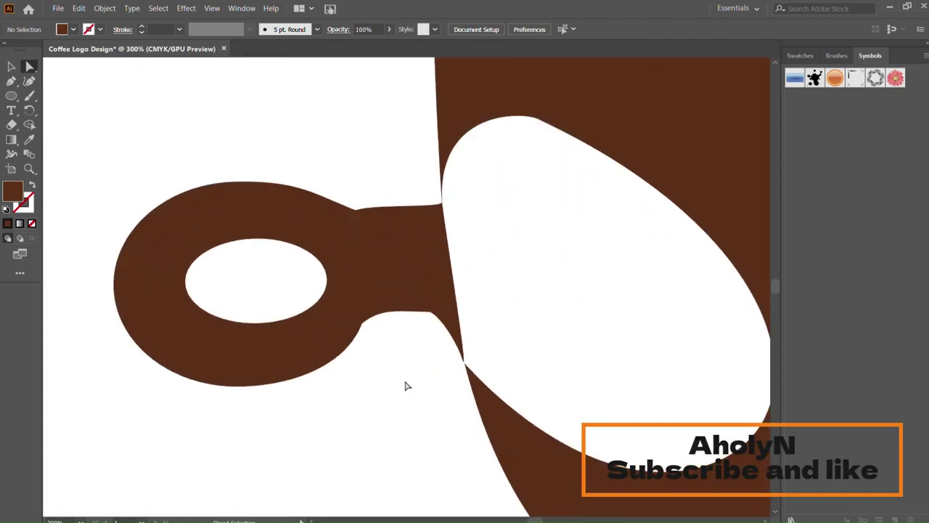
# Drag an anchor on the handle's upper neck slightly down to refine its curve
pyautogui.click(355, 211)
pyautogui.moveTo(355, 211); pyautogui.dragTo(357, 224)
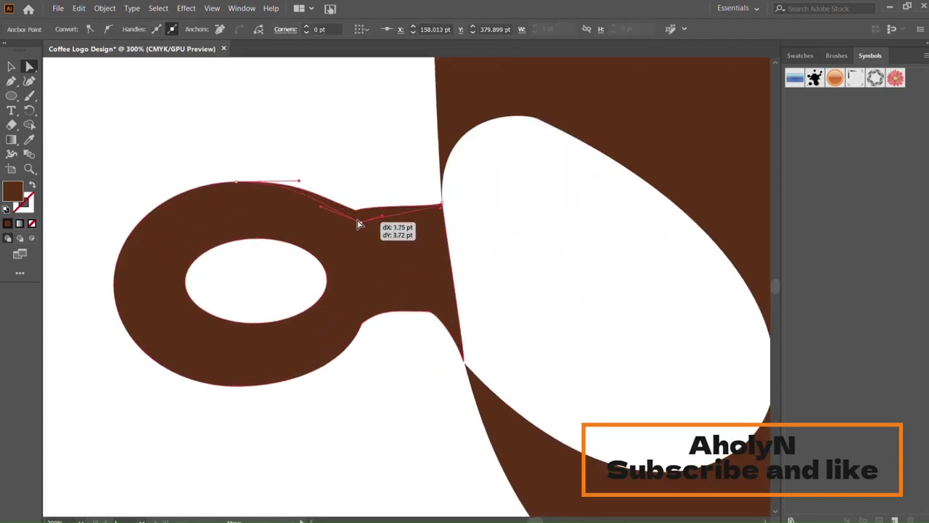
pyautogui.click(369, 160)
pyautogui.click(256, 248)
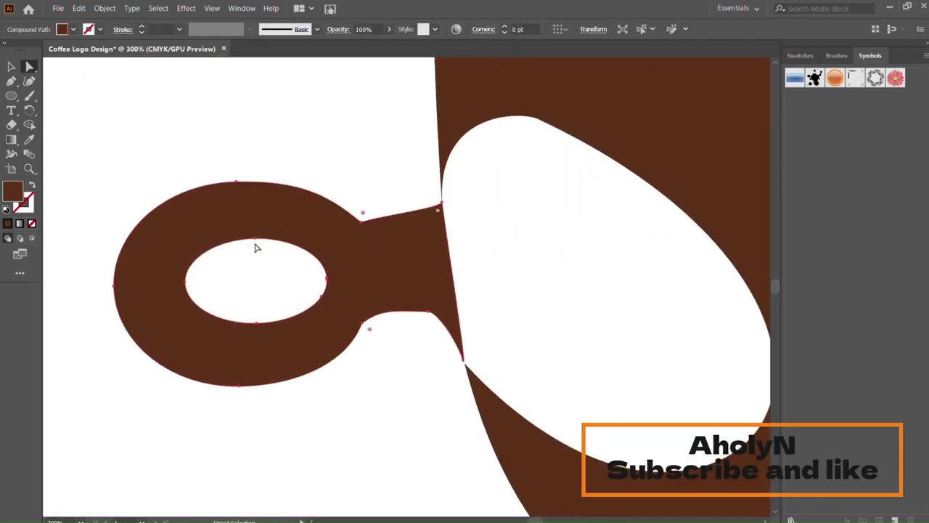
pyautogui.click(352, 141)
pyautogui.hotkey('ctrl', '-')
pyautogui.hotkey('ctrl', '-')
pyautogui.hotkey('ctrl', '-')
pyautogui.hotkey('ctrl', '-')
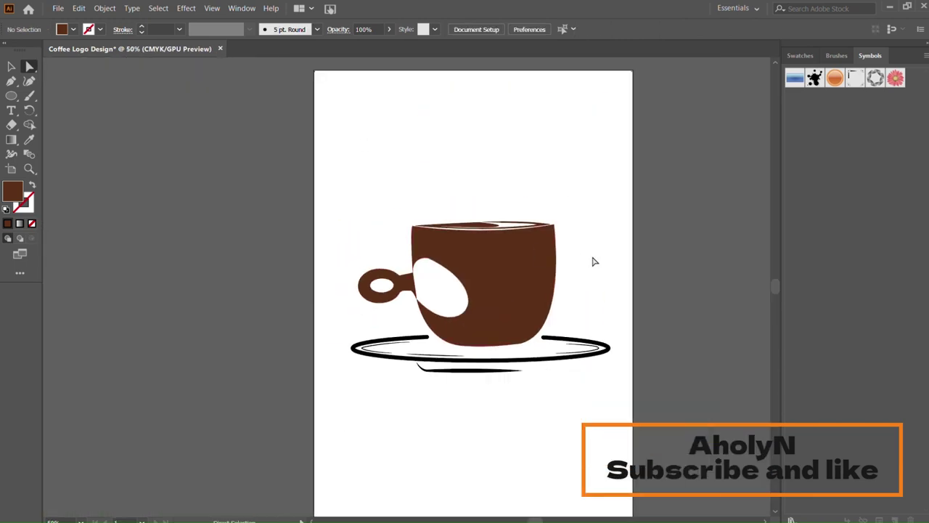
# Pull curve handles from the handle-cup junction anchor and flatten the adjacent curve
pyautogui.click(424, 266)
pyautogui.hotkey('ctrl', '+')
pyautogui.hotkey('ctrl', '+')
pyautogui.hotkey('ctrl', '+')
pyautogui.hotkey('ctrl', '+')
pyautogui.hotkey('ctrl', '+')
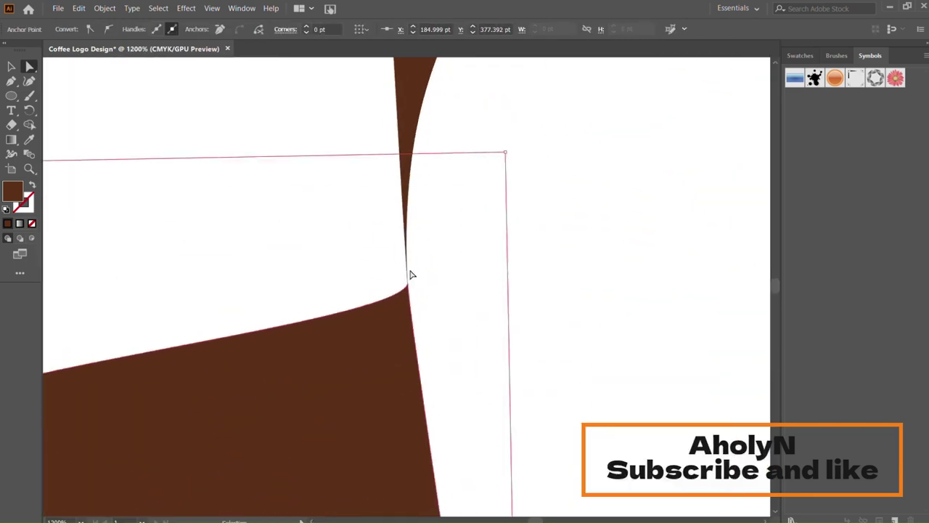
pyautogui.moveTo(407, 284); pyautogui.dragTo(360, 388)
pyautogui.hotkey('ctrl', '+')
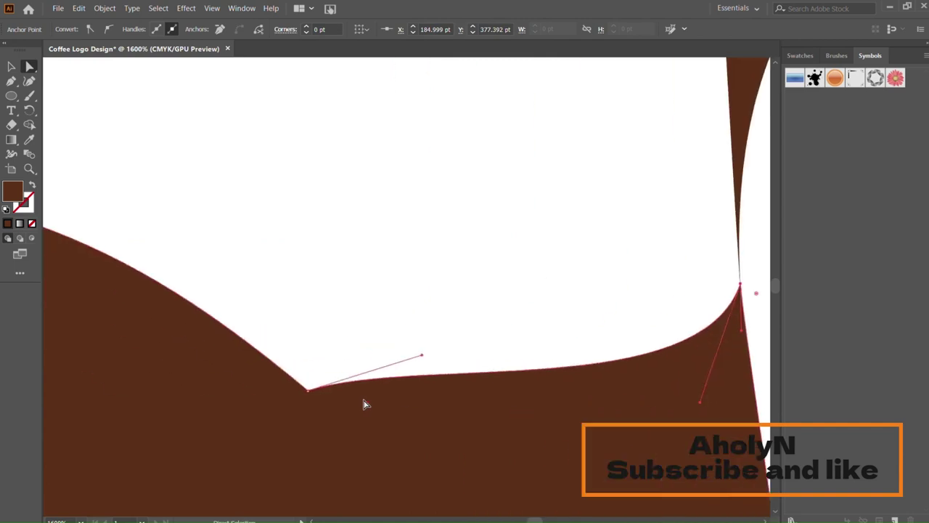
pyautogui.moveTo(439, 357); pyautogui.dragTo(522, 374)
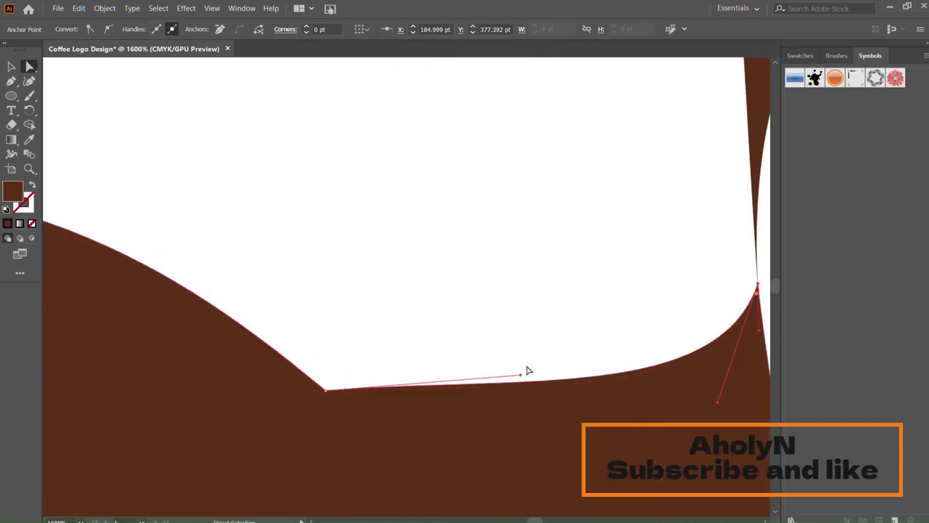
pyautogui.click(539, 317)
pyautogui.hotkey('ctrl', '-')
pyautogui.hotkey('ctrl', '-')
pyautogui.hotkey('ctrl', '-')
pyautogui.hotkey('ctrl', '-')
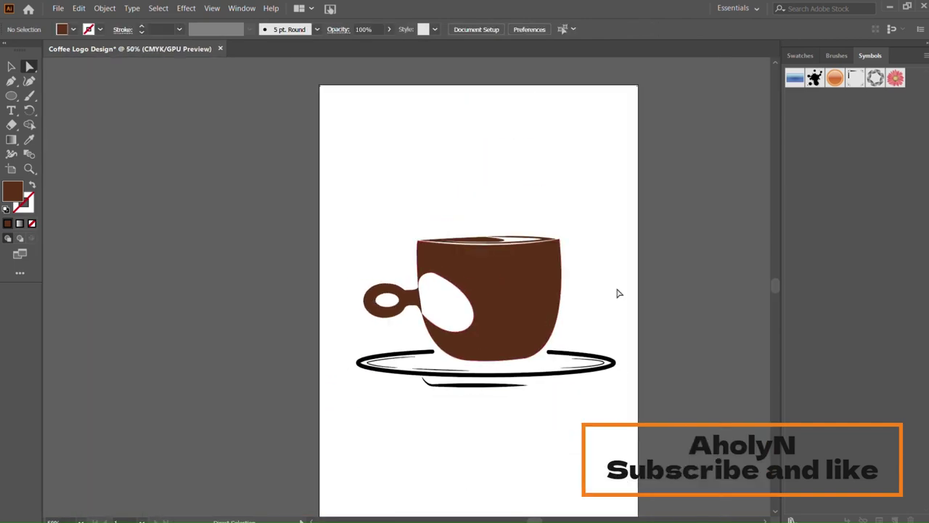
pyautogui.hotkey('ctrl', '-')
pyautogui.hotkey('ctrl', '-')
pyautogui.hotkey('ctrl', '-')
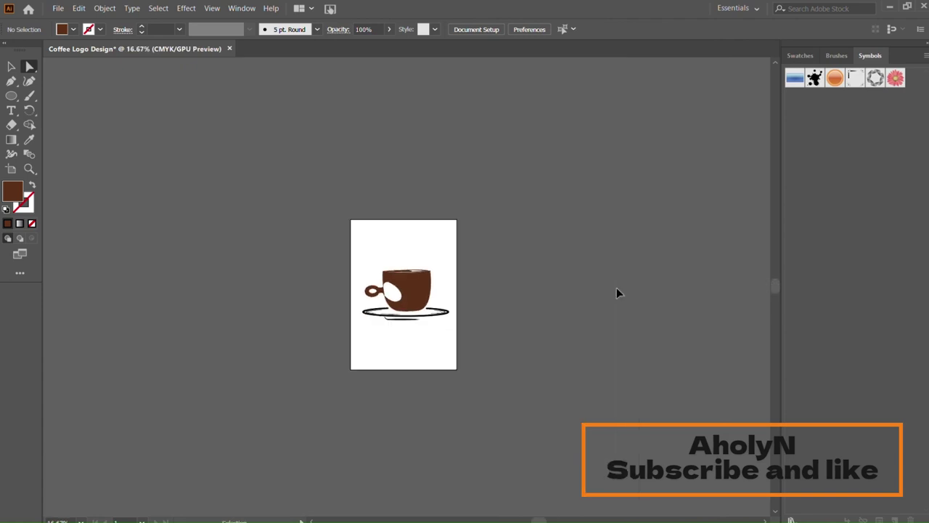
# Drag two rim anchors to reshape the white highlight sliver and stretch it rightward
pyautogui.hotkey('ctrl', '1')
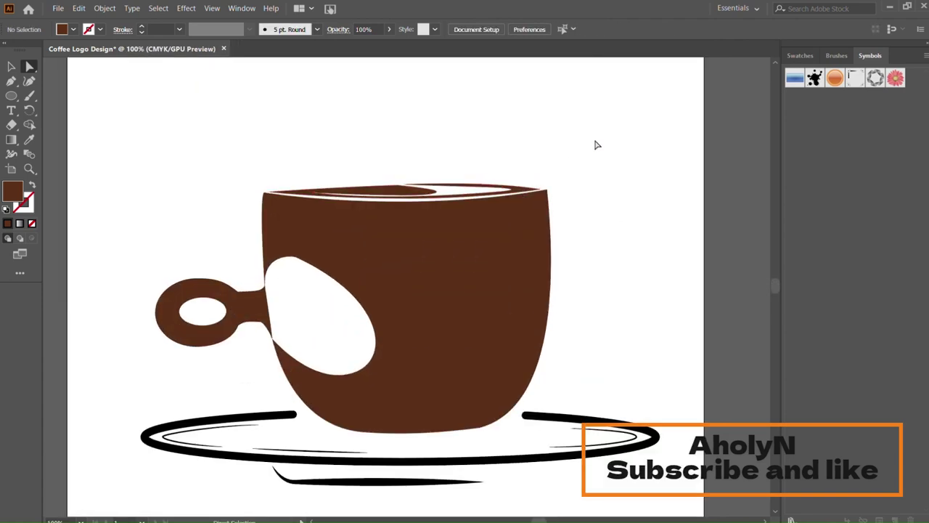
pyautogui.scroll(3, 433, 161)
pyautogui.click(123, 241)
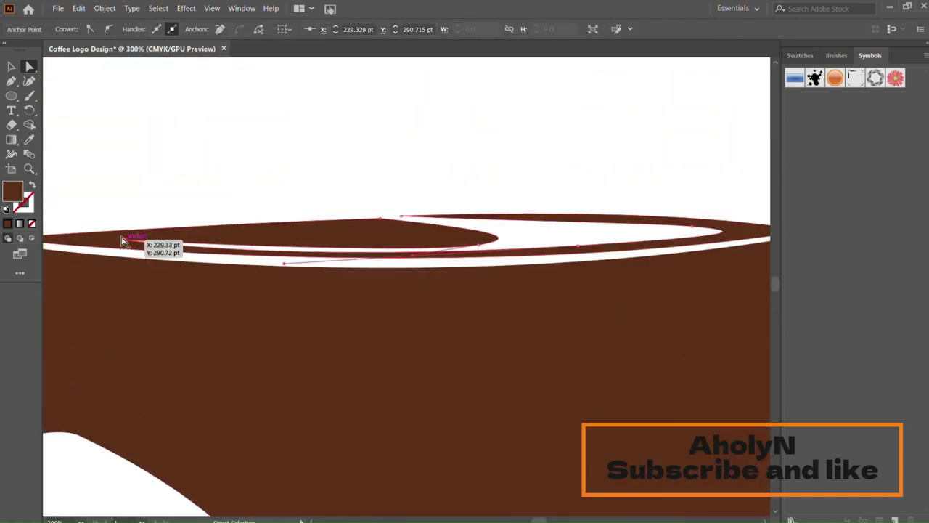
pyautogui.moveTo(123, 241); pyautogui.dragTo(159, 240)
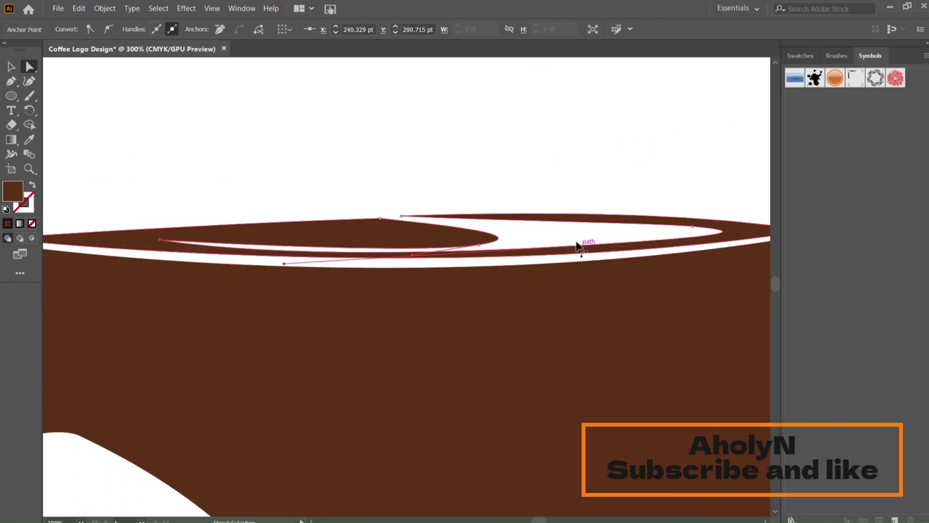
pyautogui.click(577, 247)
pyautogui.moveTo(577, 247); pyautogui.dragTo(693, 228)
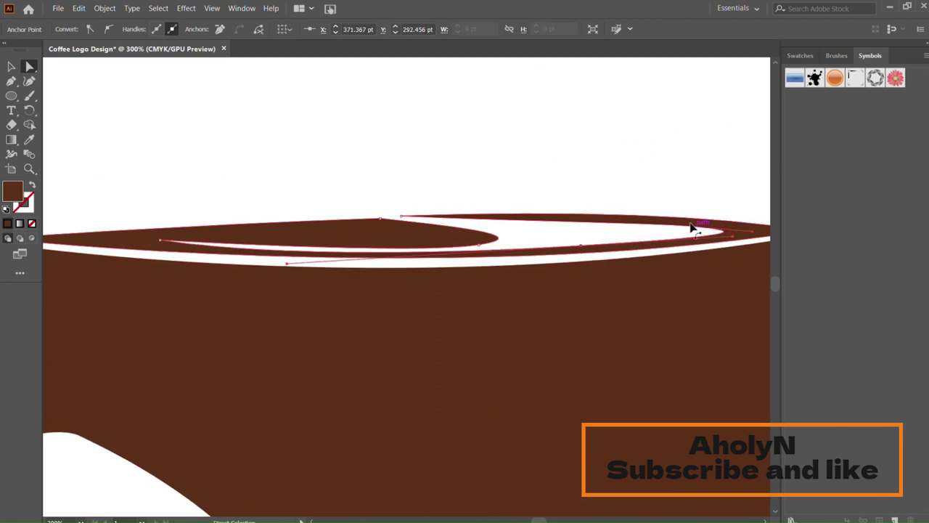
pyautogui.click(650, 153)
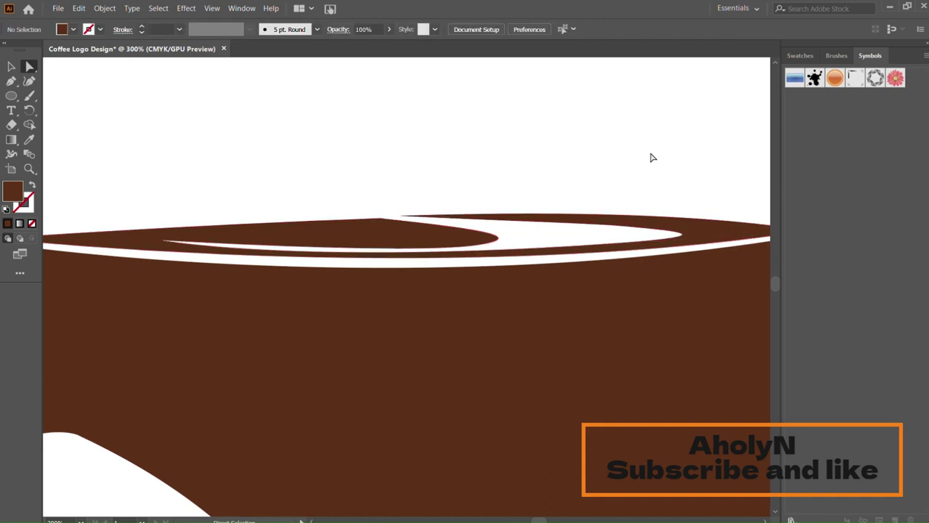
pyautogui.hotkey('ctrl', '0')
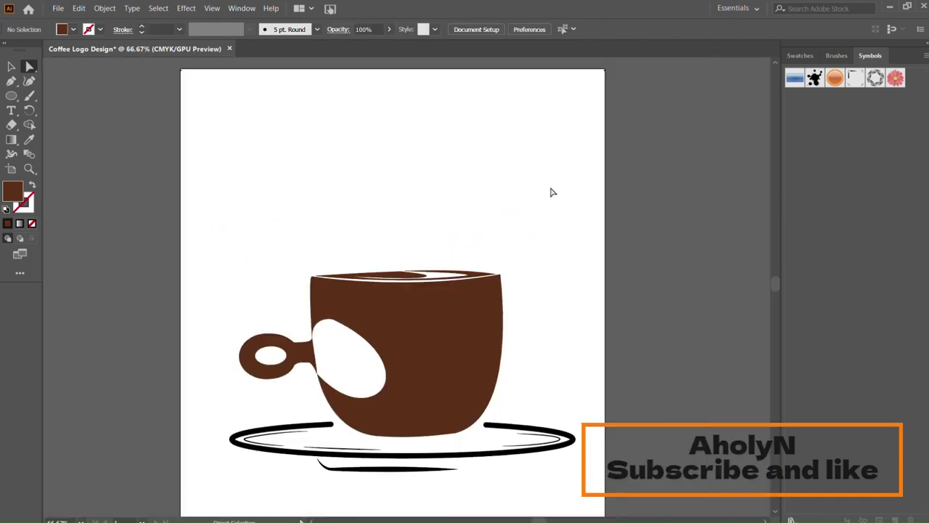
# Undo back until the hand-drawn cup sketch photo reappears over the artboard
pyautogui.hotkey('ctrl', 'z')
pyautogui.hotkey('ctrl', 'z')
pyautogui.hotkey('ctrl', 'shift', 'z')
pyautogui.hotkey('ctrl', 'shift', 'z')
pyautogui.scroll(-3, 570, 312)
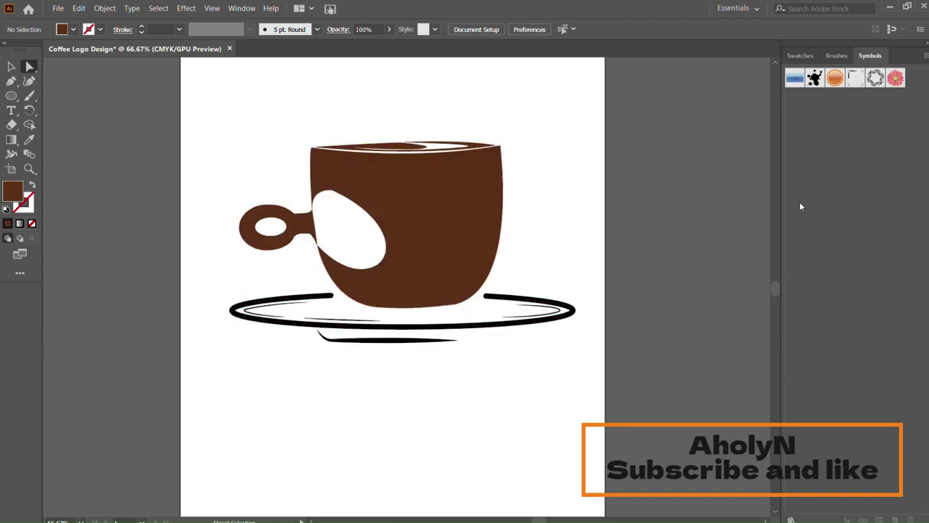
pyautogui.hotkey('ctrl', 'z')
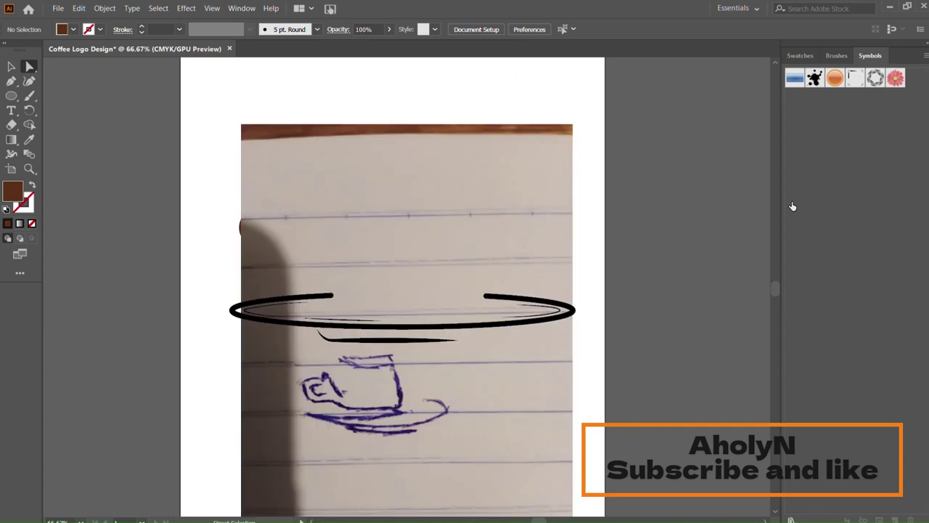
# Draw a brown-outlined, unfilled circle over the sketched handle knob
pyautogui.hotkey('ctrl', '+')
pyautogui.hotkey('ctrl', '+')
pyautogui.scroll(-5, 603, 220)
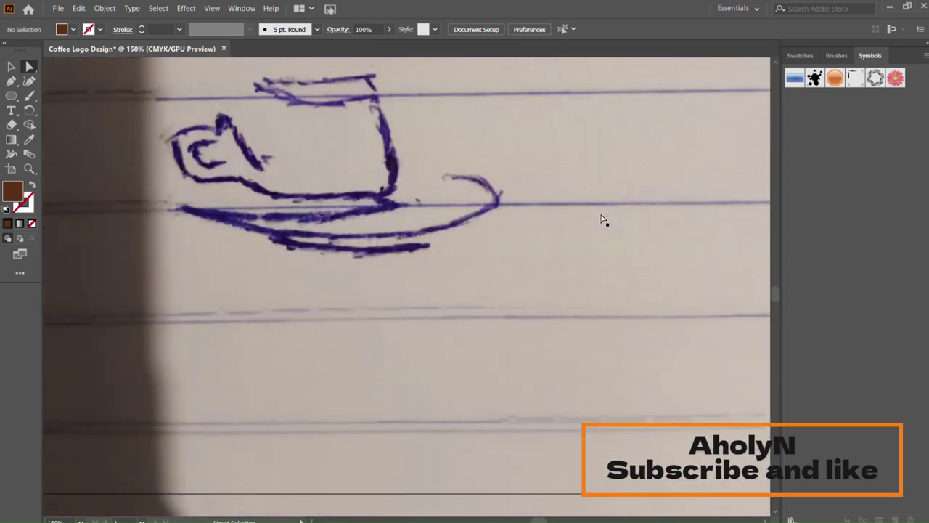
pyautogui.moveTo(187, 131)
pyautogui.mouseDown()
pyautogui.moveTo(261, 194)
pyautogui.moveTo(256, 201)
pyautogui.mouseUp()
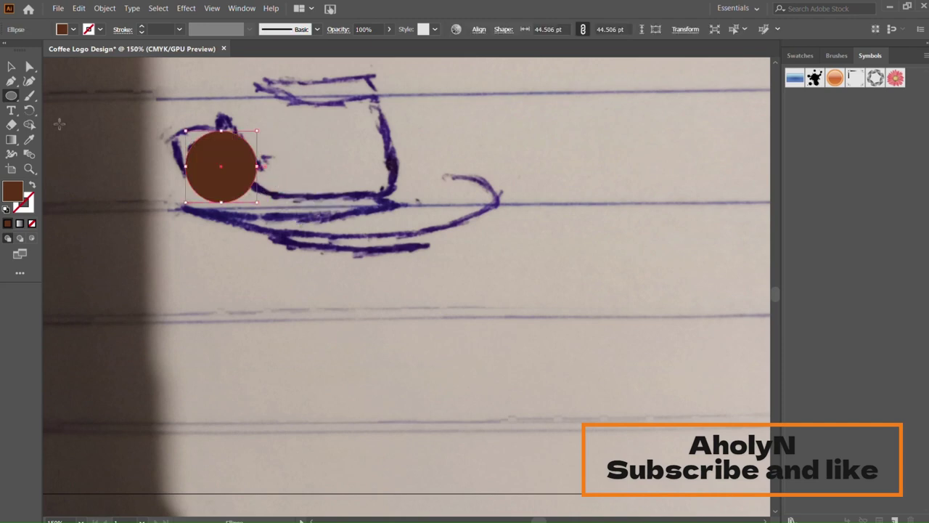
pyautogui.click(32, 186)
pyautogui.click(11, 66)
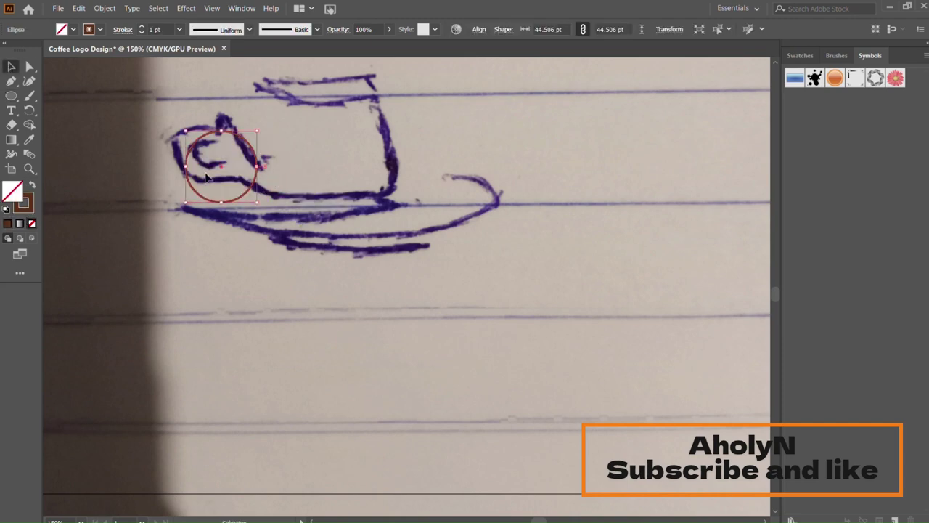
pyautogui.moveTo(218, 158); pyautogui.dragTo(211, 156)
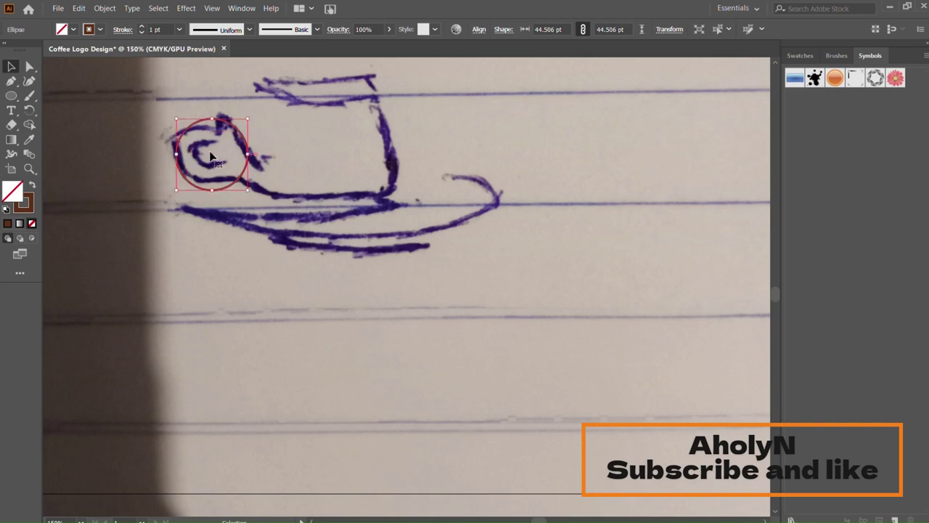
# Duplicate the circle and resize the copy to trace the knob's inner edge
pyautogui.press('Right')
pyautogui.press('Right')
pyautogui.press('Right')
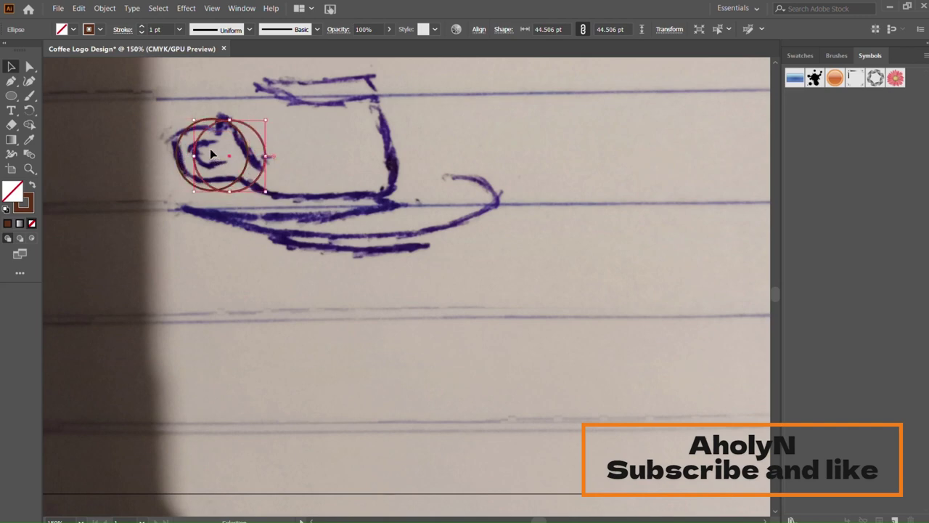
pyautogui.press('Down')
pyautogui.press('Down')
pyautogui.press('Down')
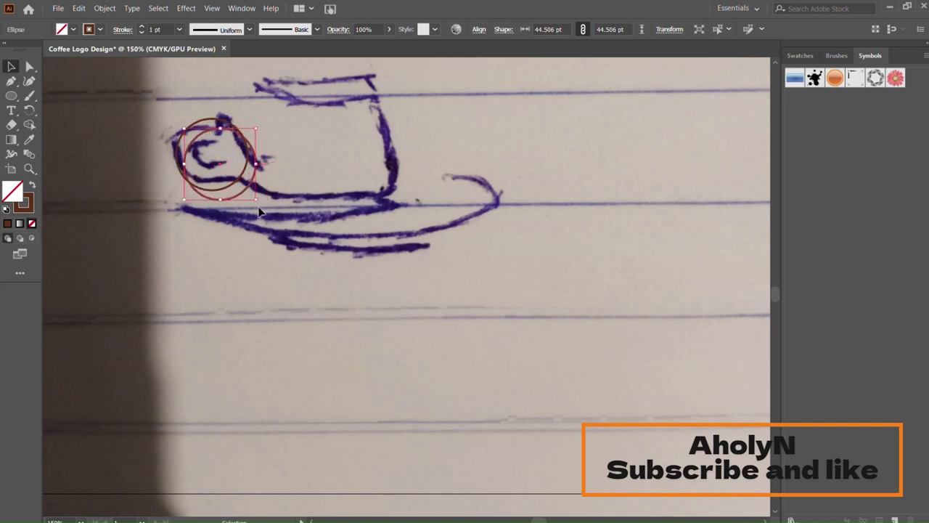
pyautogui.moveTo(258, 204); pyautogui.dragTo(253, 195)
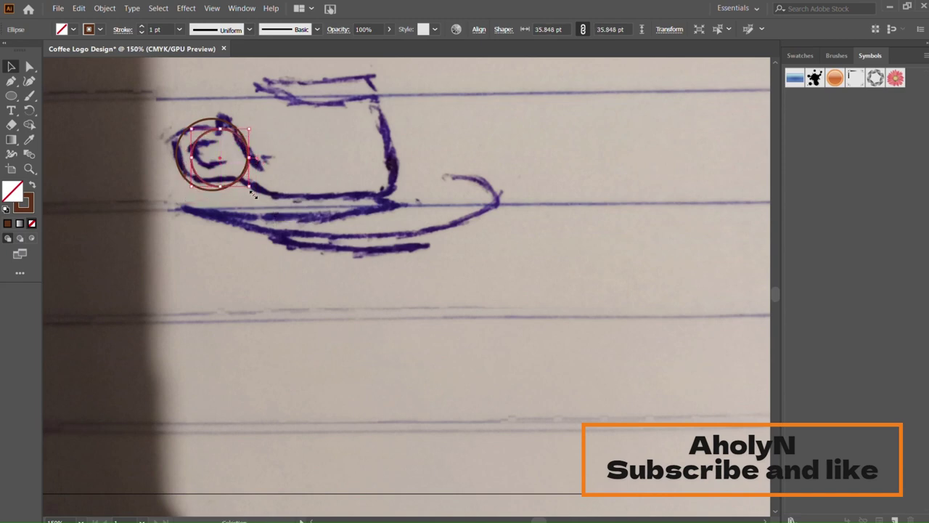
pyautogui.press('Left')
pyautogui.press('Up')
pyautogui.moveTo(248, 187); pyautogui.dragTo(252, 190)
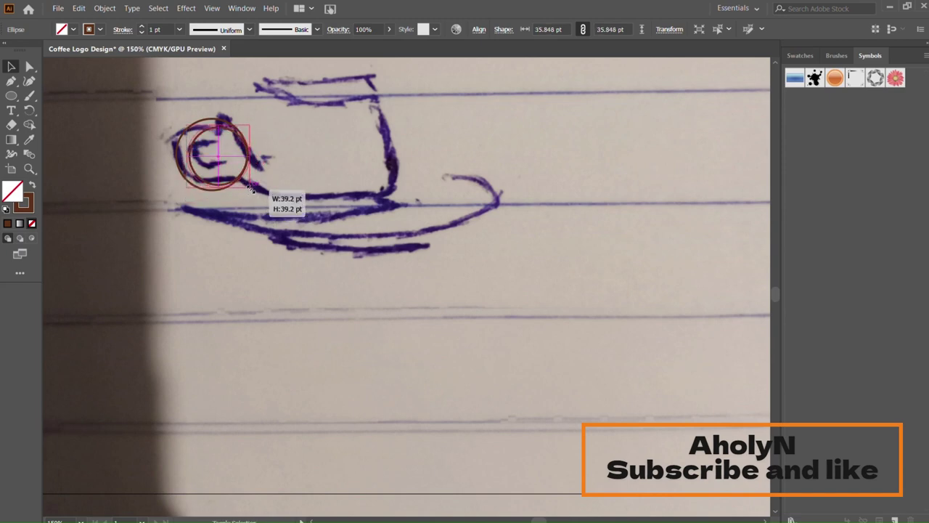
# Delete an extra circle copy and draw a small rectangle over the handle's stem
pyautogui.scroll(3, 250, 188)
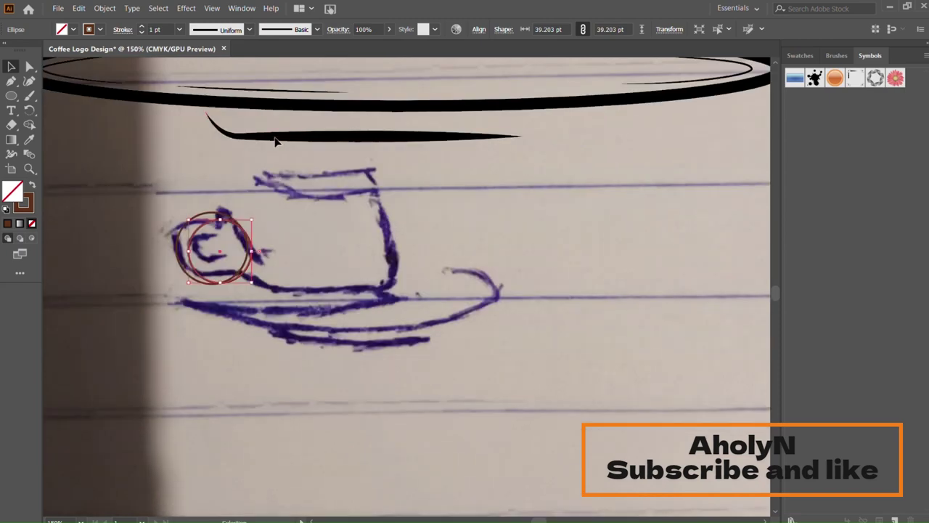
pyautogui.hotkey('alt', 'Up')
pyautogui.hotkey('shift', 'Up')
pyautogui.hotkey('shift', 'Up')
pyautogui.hotkey('shift', 'Up')
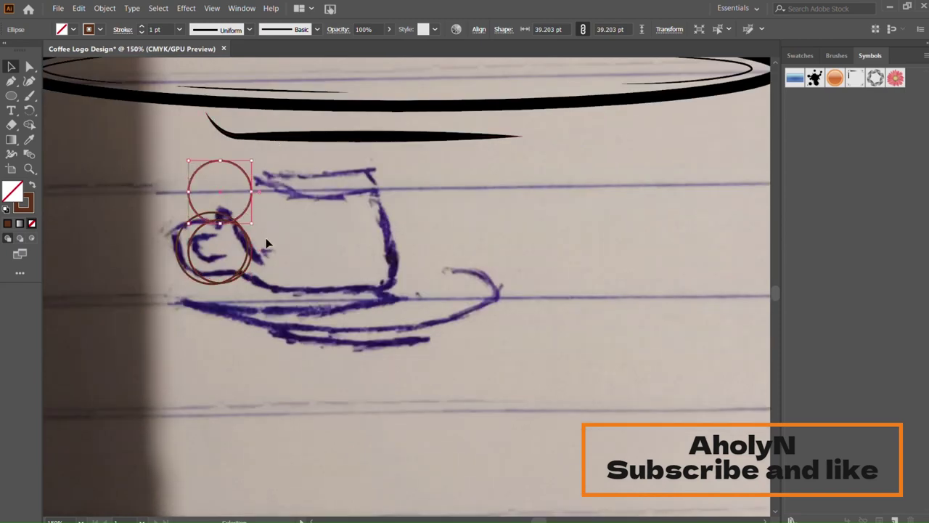
pyautogui.hotkey('shift', 'Up')
pyautogui.press('Right')
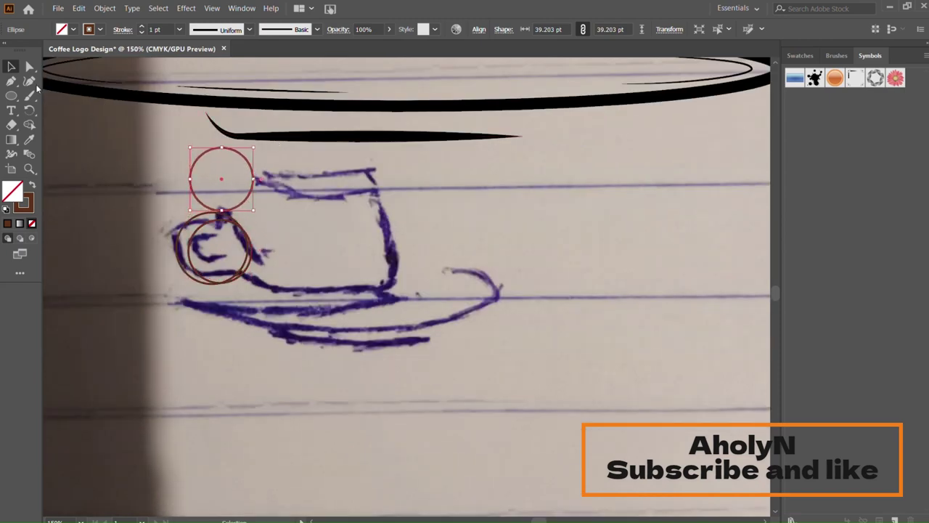
pyautogui.press('Delete')
pyautogui.moveTo(225, 207)
pyautogui.mouseDown()
pyautogui.moveTo(288, 233)
pyautogui.moveTo(258, 251)
pyautogui.mouseUp()
# Select both circles and the rectangle, then use Shape Builder to delete the inner rectangle piece
pyautogui.press('Down')
pyautogui.press('Down')
pyautogui.press('Down')
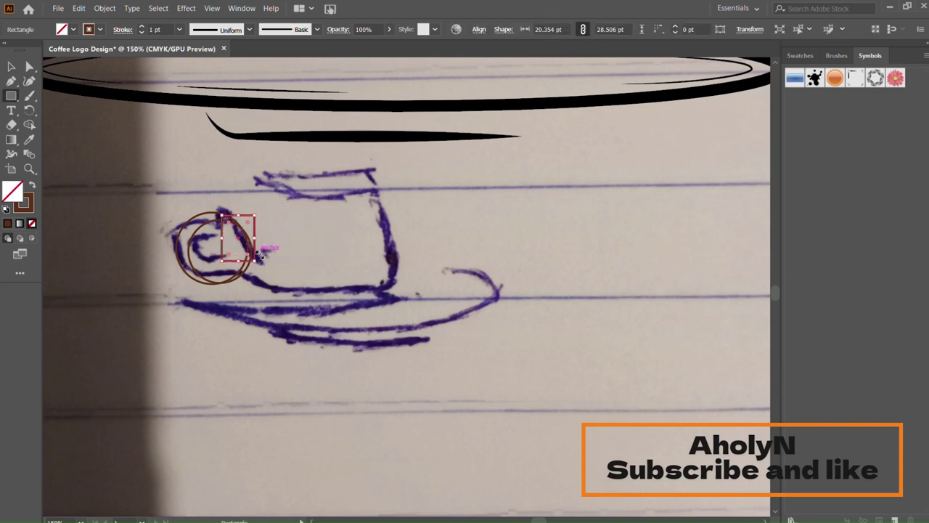
pyautogui.hotkey('ctrl', '+')
pyautogui.press('v')
pyautogui.click(432, 294)
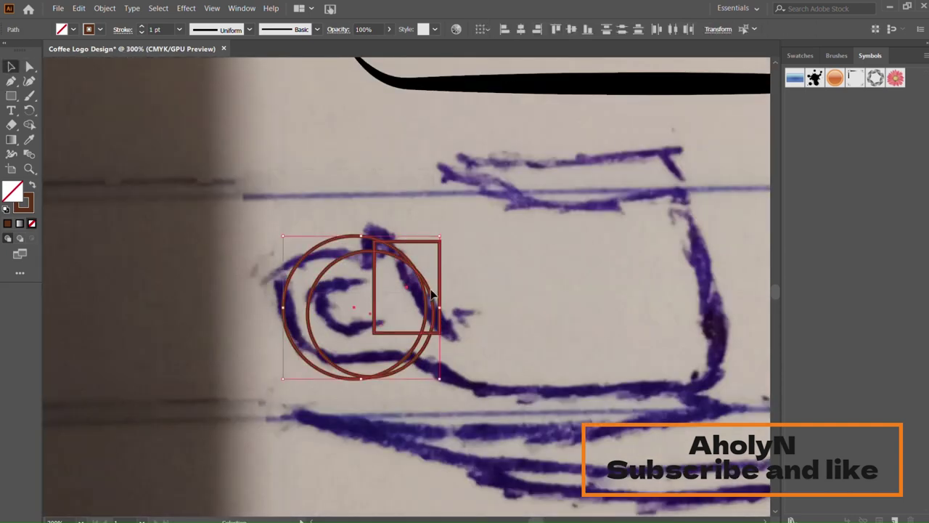
pyautogui.click(28, 123)
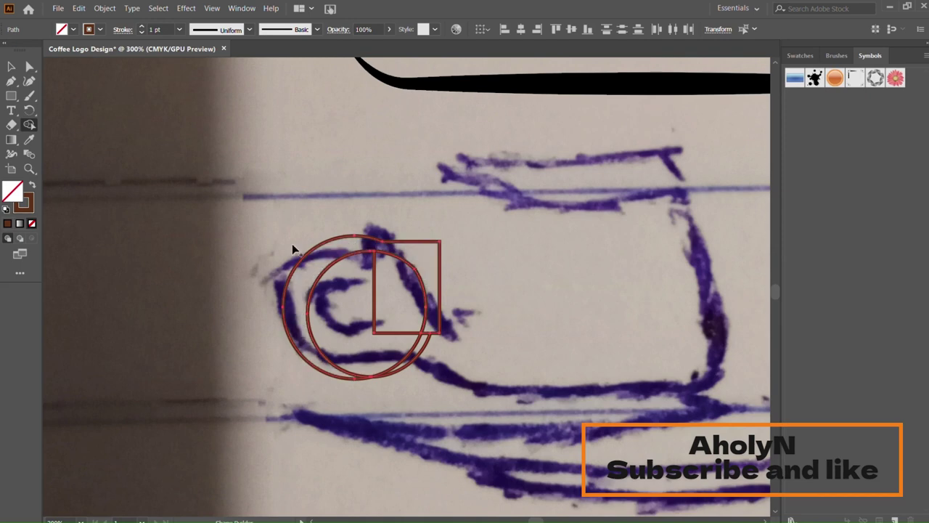
pyautogui.click(11, 65)
pyautogui.click(374, 307)
pyautogui.press('Delete')
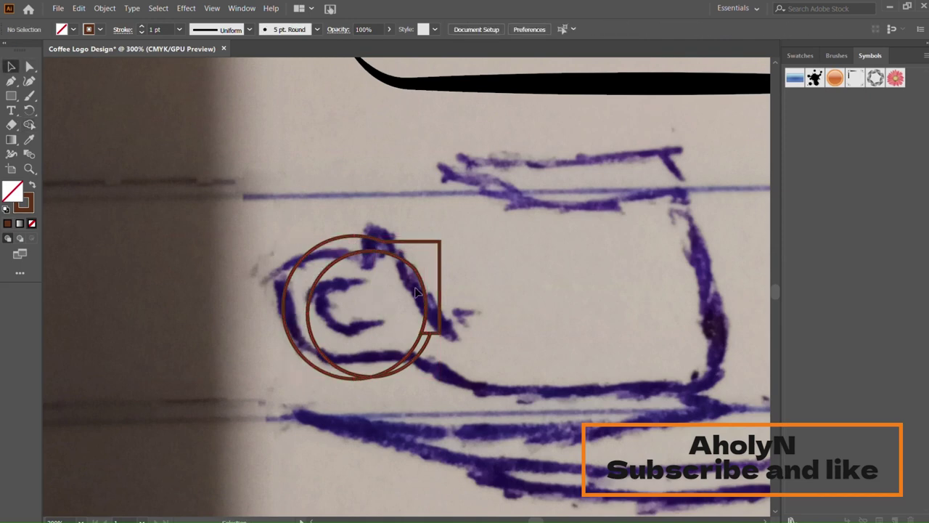
# Delete the two leftover arc pieces and give the handle a brown fill with no outline
pyautogui.click(396, 355)
pyautogui.press('Delete')
pyautogui.click(404, 354)
pyautogui.press('Delete')
pyautogui.click(32, 185)
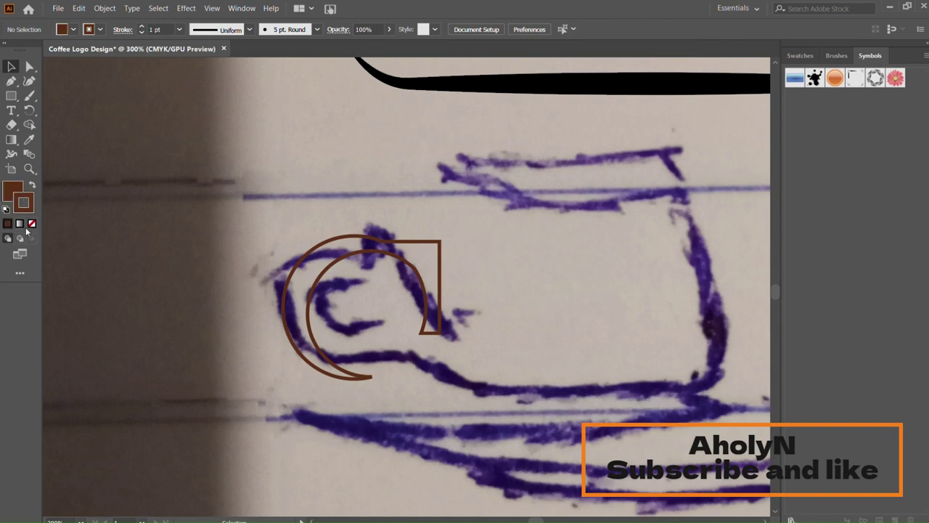
pyautogui.click(26, 205)
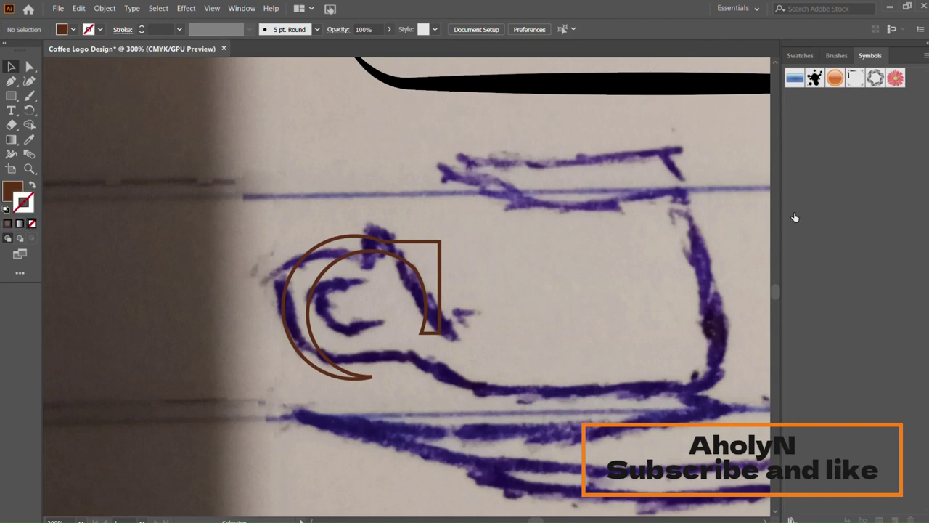
pyautogui.hotkey('ctrl', 'shift', 'w')
pyautogui.hotkey('ctrl', '0')
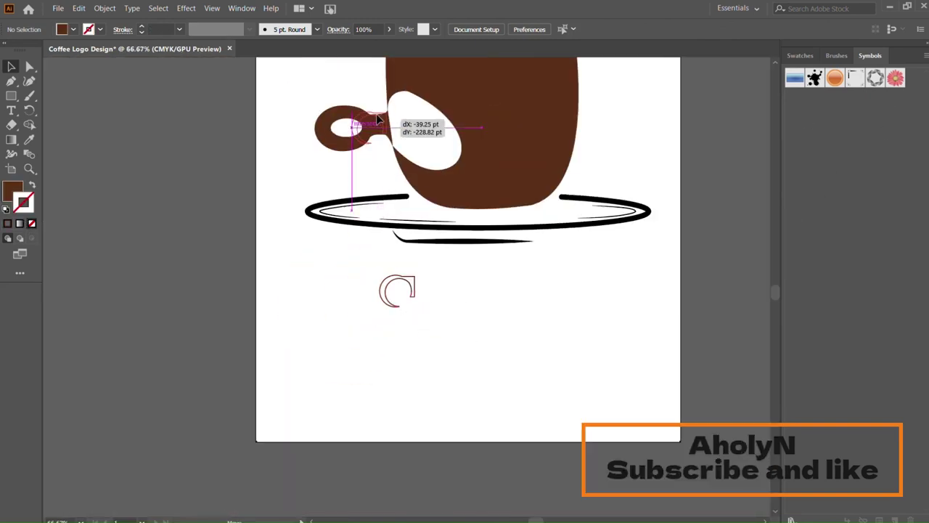
# Replace the old loop handle with the C shape, filled brown with no stroke
pyautogui.moveTo(403, 310); pyautogui.dragTo(361, 148)
pyautogui.press('Delete')
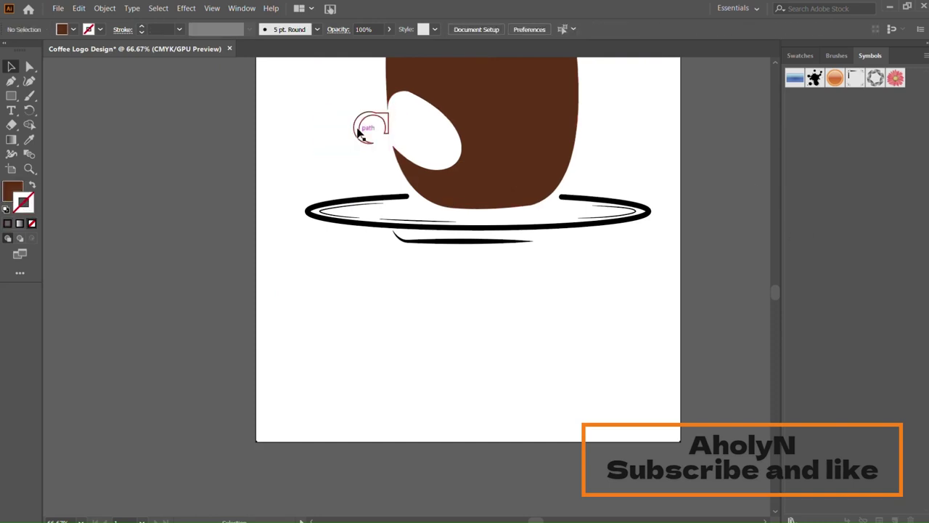
pyautogui.click(358, 133)
pyautogui.click(7, 222)
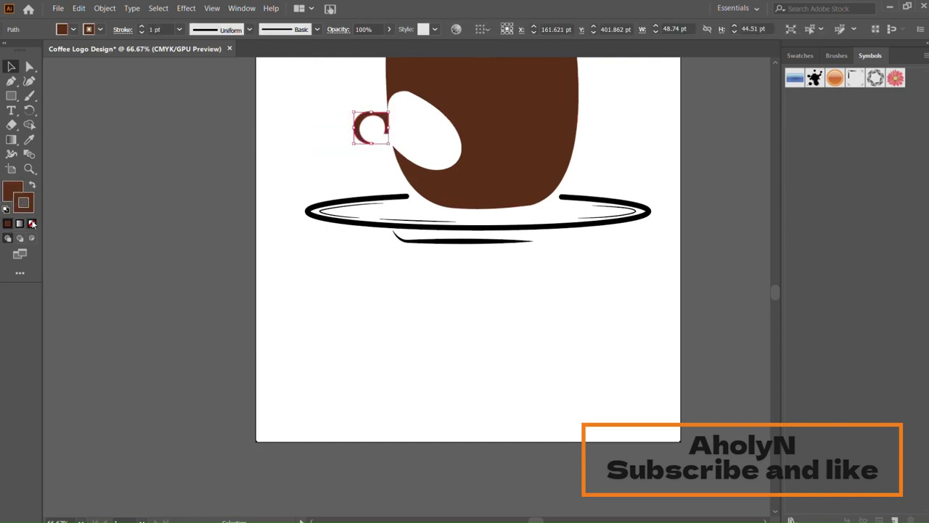
pyautogui.click(32, 224)
pyautogui.click(280, 186)
# Enlarge the C handle and position it against the cup's left side
pyautogui.scroll(-3, 504, 255)
pyautogui.scroll(4, 504, 253)
pyautogui.scroll(4, 504, 253)
pyautogui.click(376, 209)
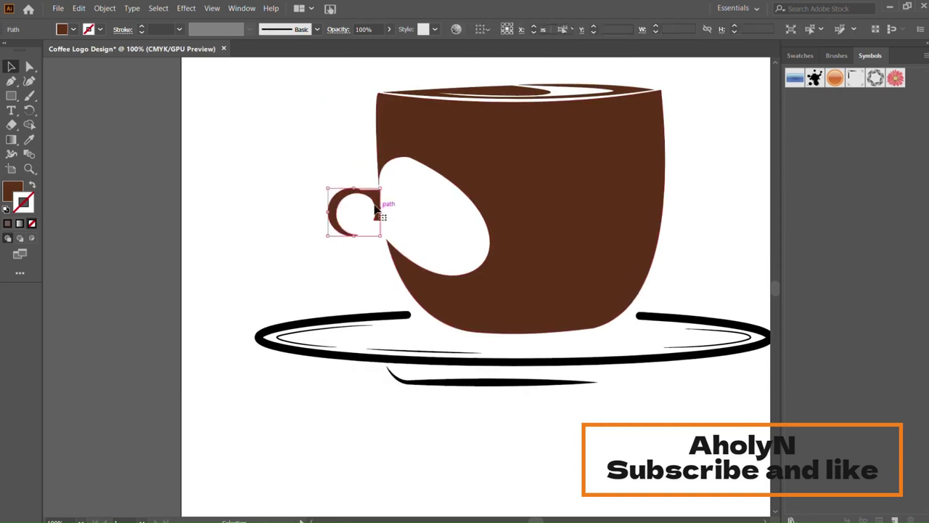
pyautogui.moveTo(328, 188); pyautogui.dragTo(303, 166)
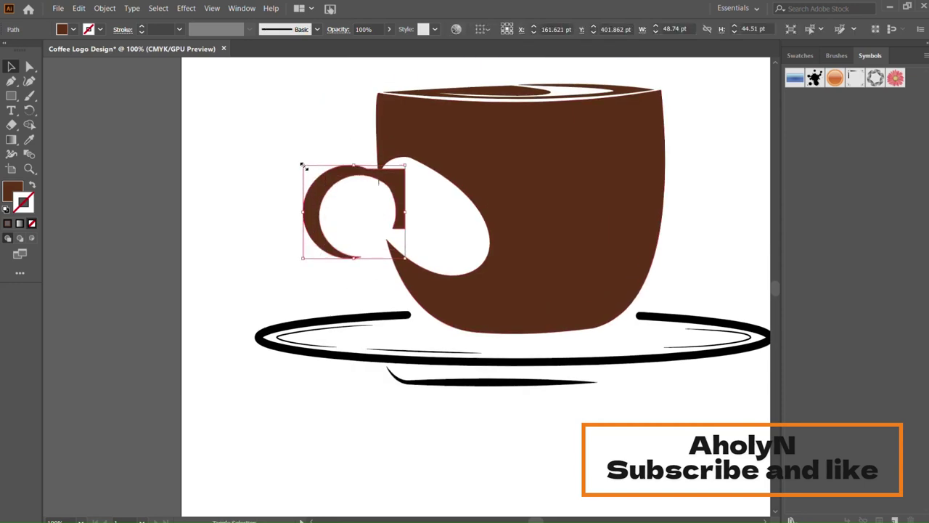
pyautogui.moveTo(392, 174); pyautogui.dragTo(365, 166)
pyautogui.click(307, 126)
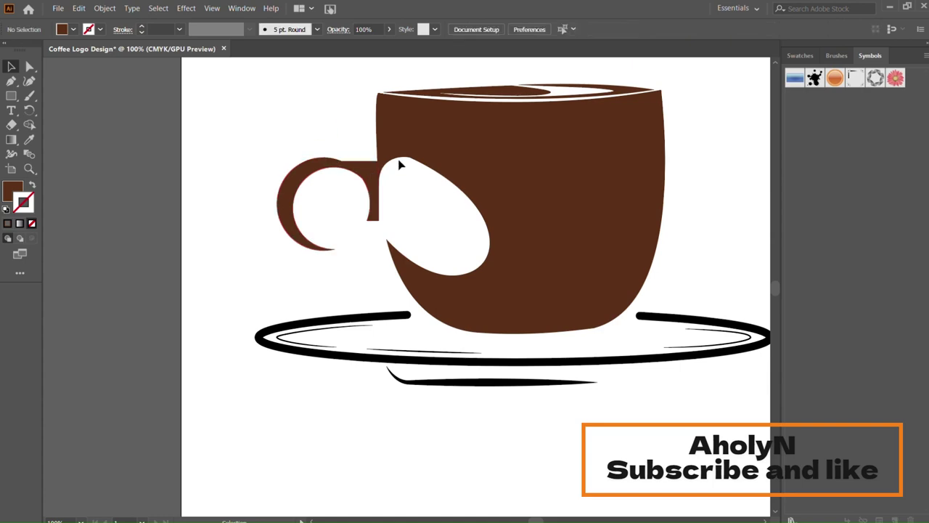
pyautogui.scroll(-2, 468, 244)
pyautogui.scroll(3, 467, 244)
pyautogui.scroll(1, 467, 244)
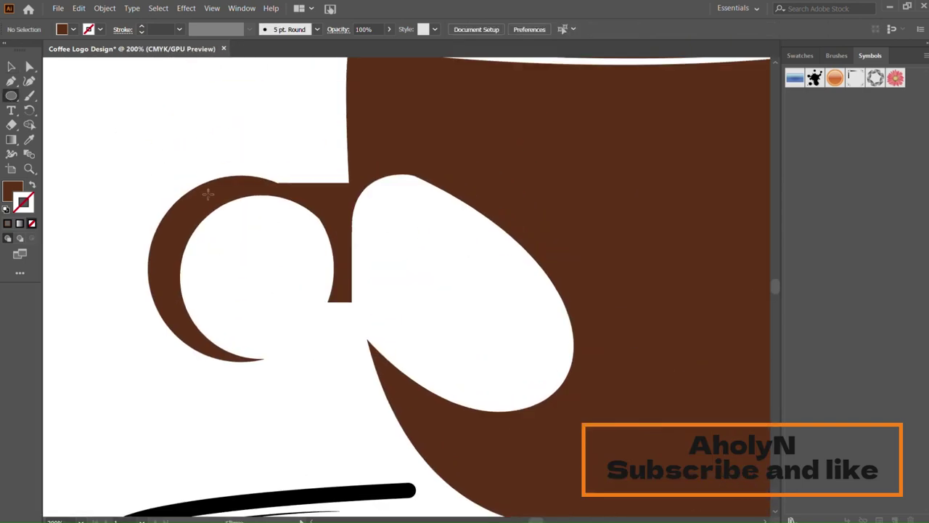
# Draw a tall outline-only ellipse and nudge it over the handle's inner opening
pyautogui.moveTo(233, 213); pyautogui.dragTo(366, 457)
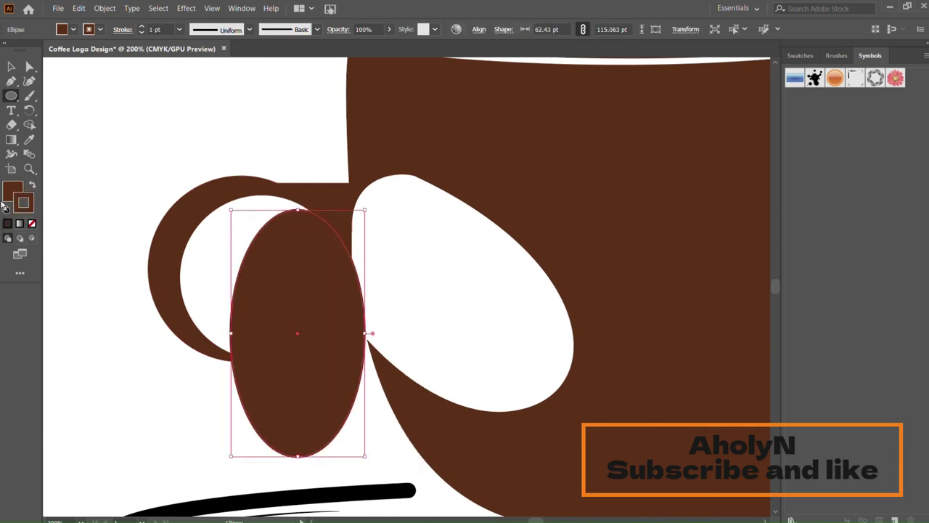
pyautogui.click(32, 223)
pyautogui.press('Left')
pyautogui.press('Left')
pyautogui.press('Left')
pyautogui.press('Up')
pyautogui.press('Up')
pyautogui.press('Up')
pyautogui.press('Up')
pyautogui.press('Up')
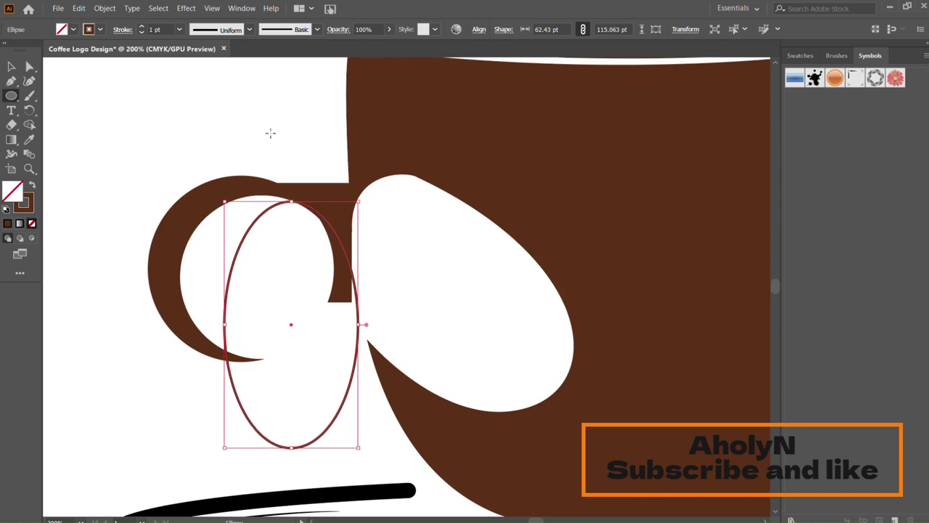
pyautogui.press('Up')
pyautogui.press('Up')
pyautogui.press('Down')
pyautogui.press('Left')
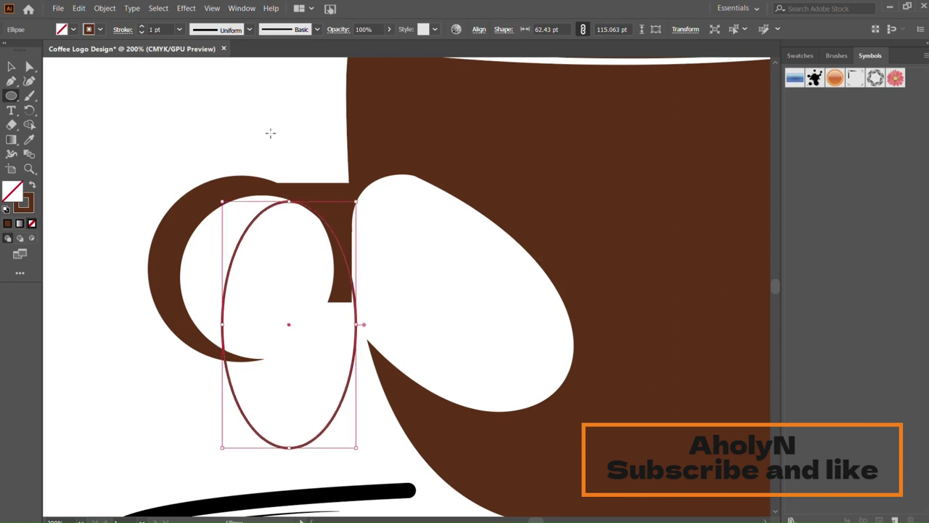
pyautogui.press('Down')
pyautogui.press('Down')
pyautogui.press('Up')
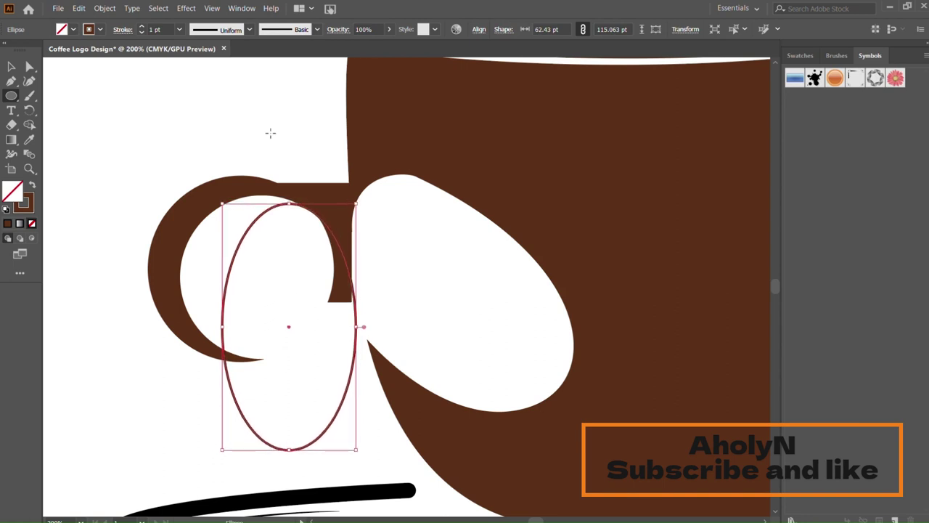
pyautogui.press('Left')
pyautogui.press('Up')
# Merge the C region with Shape Builder and delete the leftover ellipse
pyautogui.press('v')
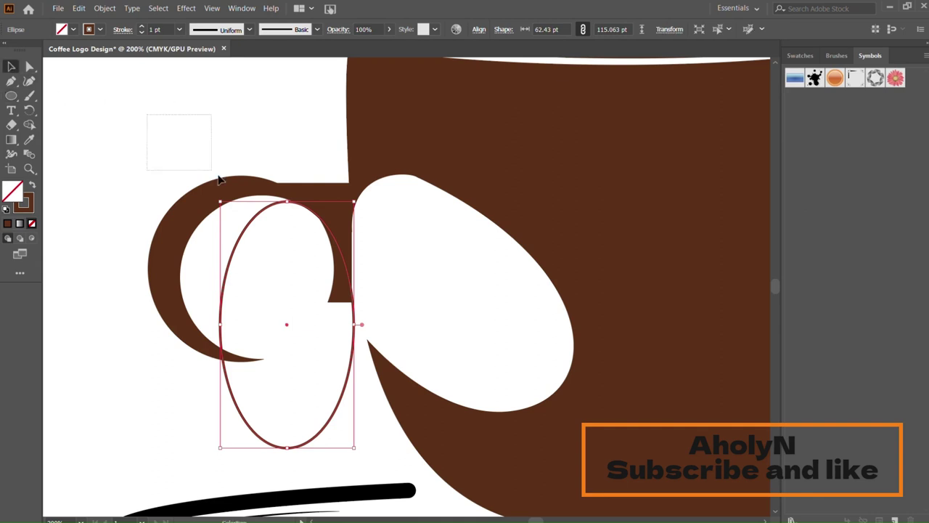
pyautogui.moveTo(145, 115); pyautogui.dragTo(211, 188)
pyautogui.hotkey('shift', 'm')
pyautogui.click(281, 195)
pyautogui.press('v')
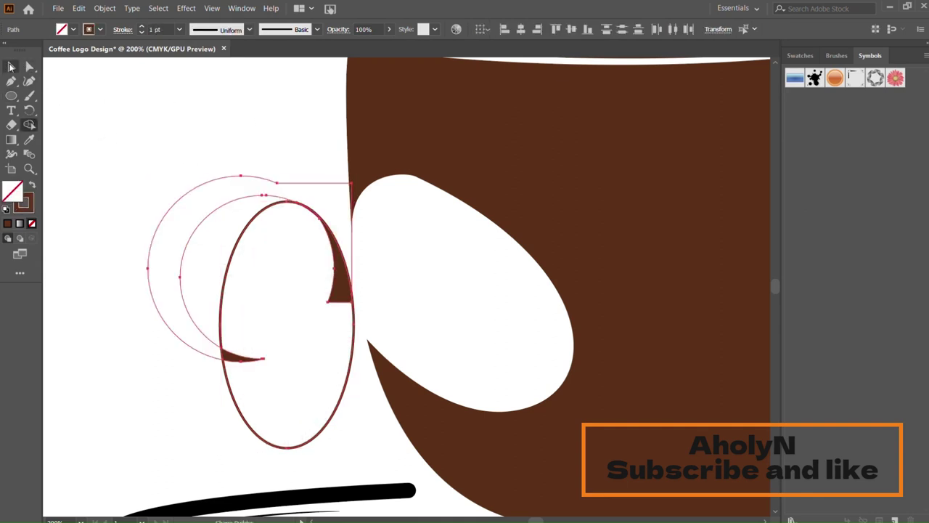
pyautogui.click(239, 235)
pyautogui.click(191, 213)
pyautogui.click(296, 265)
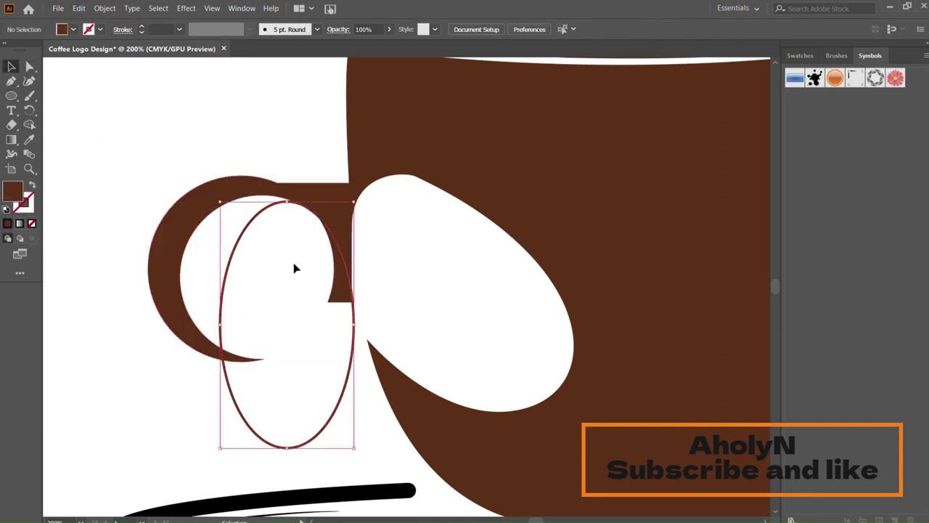
pyautogui.press('Delete')
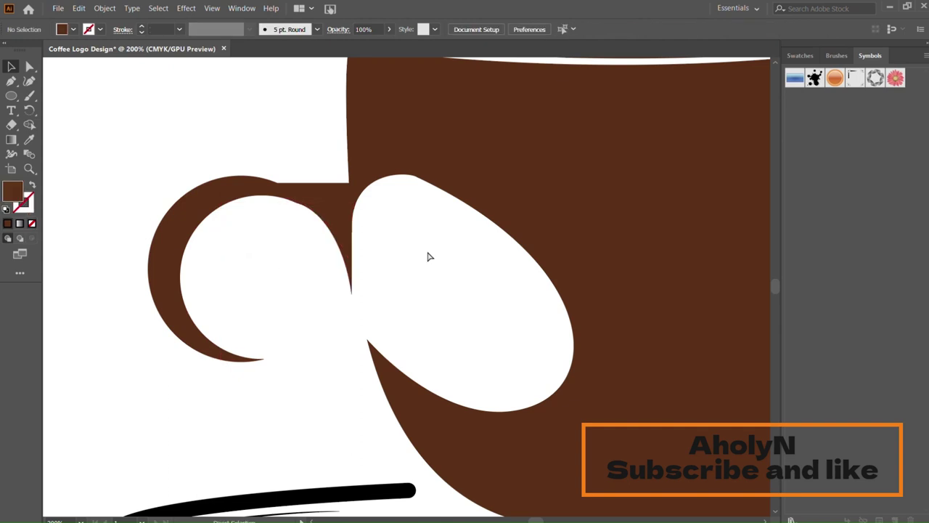
# Narrow the handle from its right side and isolate the small leftover piece by the cup
pyautogui.hotkey('ctrl', '-')
pyautogui.hotkey('ctrl', '-')
pyautogui.hotkey('ctrl', '-')
pyautogui.hotkey('ctrl', '+')
pyautogui.hotkey('ctrl', '+')
pyautogui.hotkey('ctrl', '+')
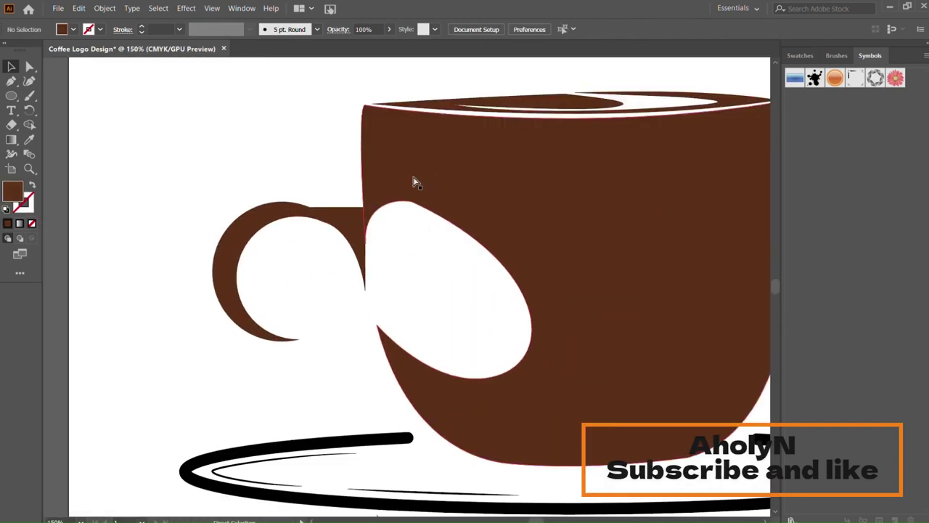
pyautogui.hotkey('ctrl', '+')
pyautogui.click(277, 187)
pyautogui.moveTo(347, 252); pyautogui.dragTo(321, 266)
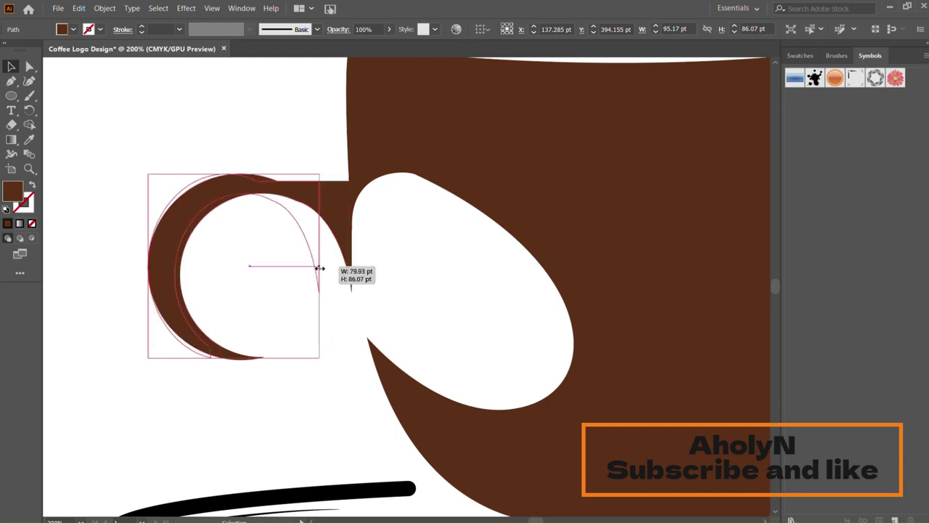
pyautogui.moveTo(262, 354); pyautogui.dragTo(196, 329)
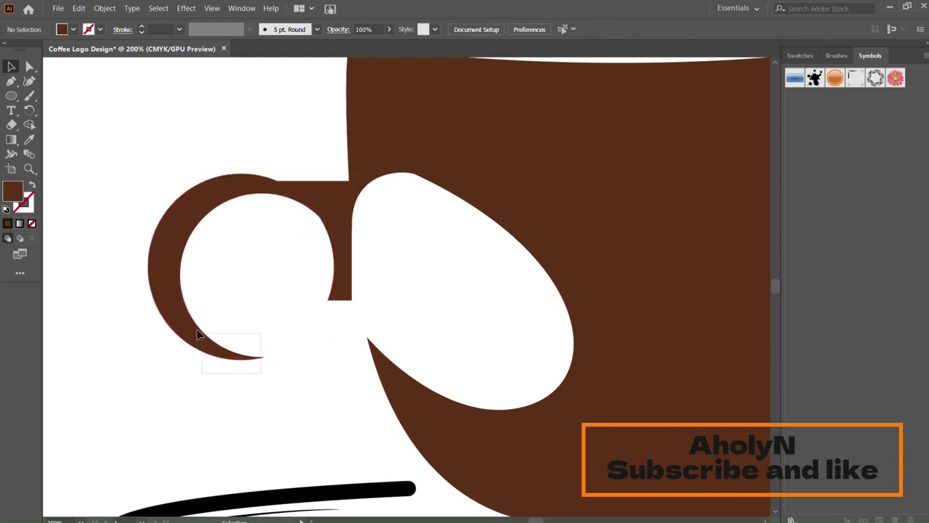
pyautogui.click(27, 125)
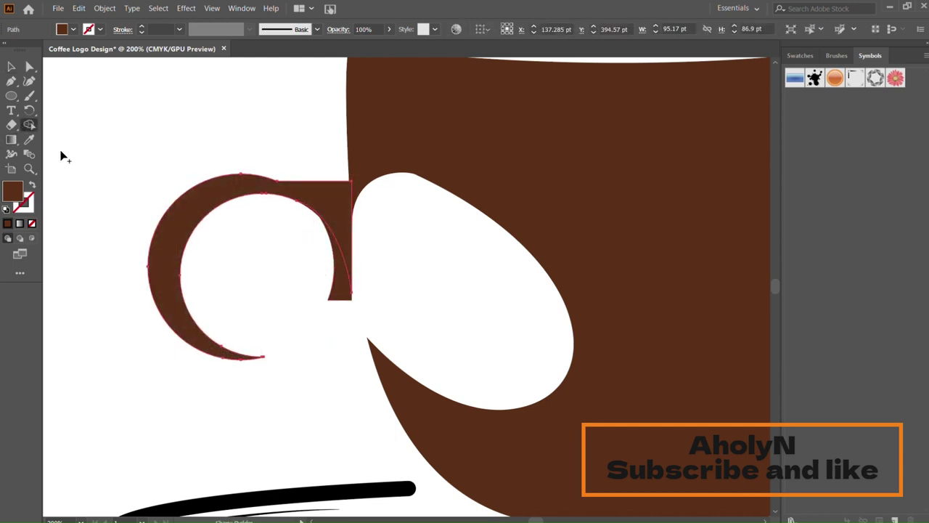
pyautogui.press('v')
pyautogui.click(345, 279)
# Delete the leftover piece and resize the crescent handle narrower and taller
pyautogui.press('Delete')
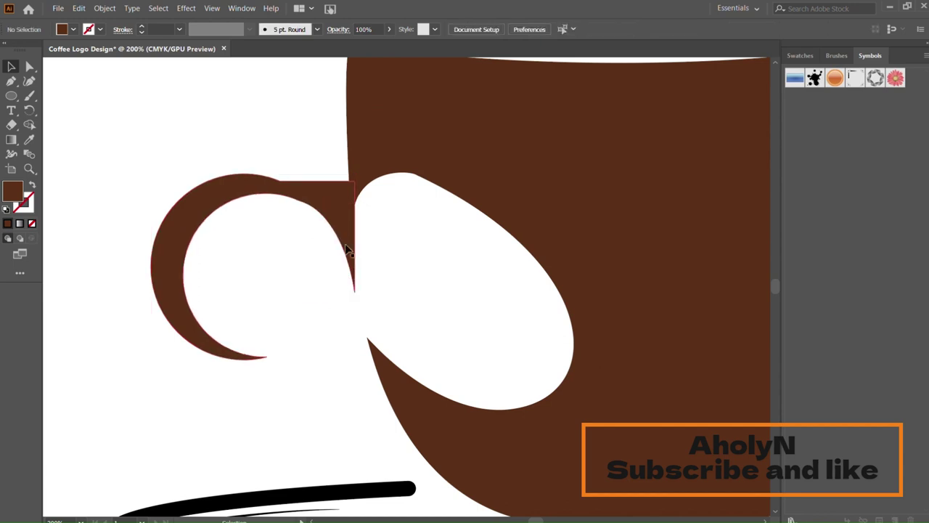
pyautogui.click(342, 188)
pyautogui.moveTo(355, 267); pyautogui.dragTo(271, 261)
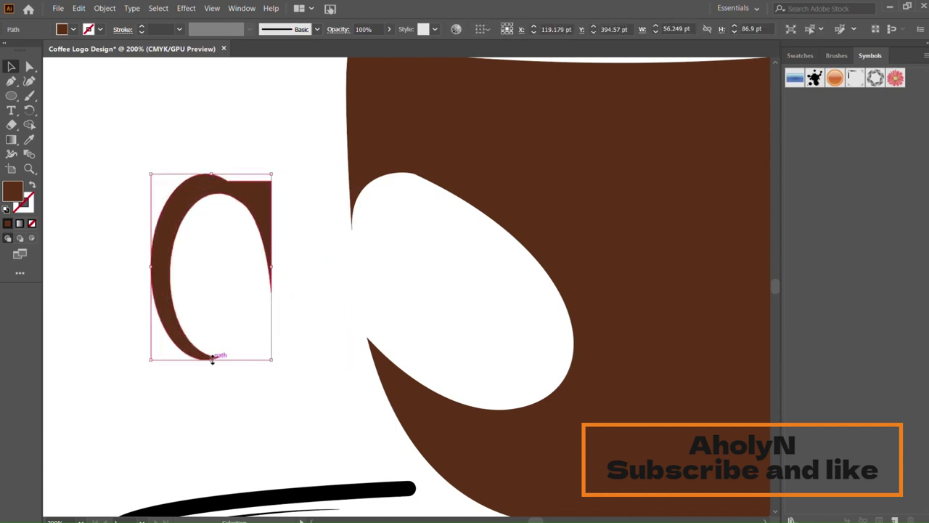
pyautogui.moveTo(212, 359); pyautogui.dragTo(211, 411)
pyautogui.moveTo(271, 293); pyautogui.dragTo(294, 293)
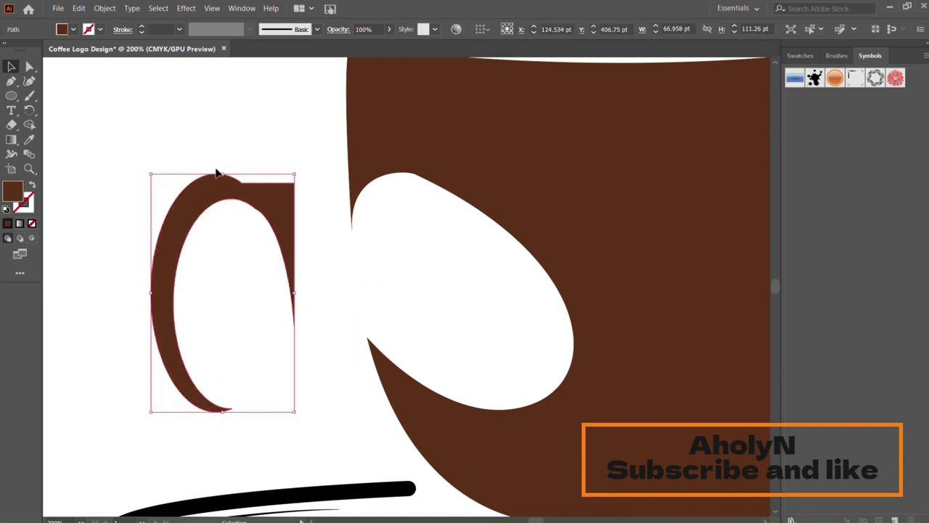
pyautogui.moveTo(217, 173); pyautogui.dragTo(218, 139)
# Move the handle right so it sits flush against the cup, then check the fit
pyautogui.hotkey('ctrl', '-')
pyautogui.hotkey('ctrl', '-')
pyautogui.hotkey('ctrl', '-')
pyautogui.moveTo(425, 258); pyautogui.dragTo(446, 255)
pyautogui.click(411, 200)
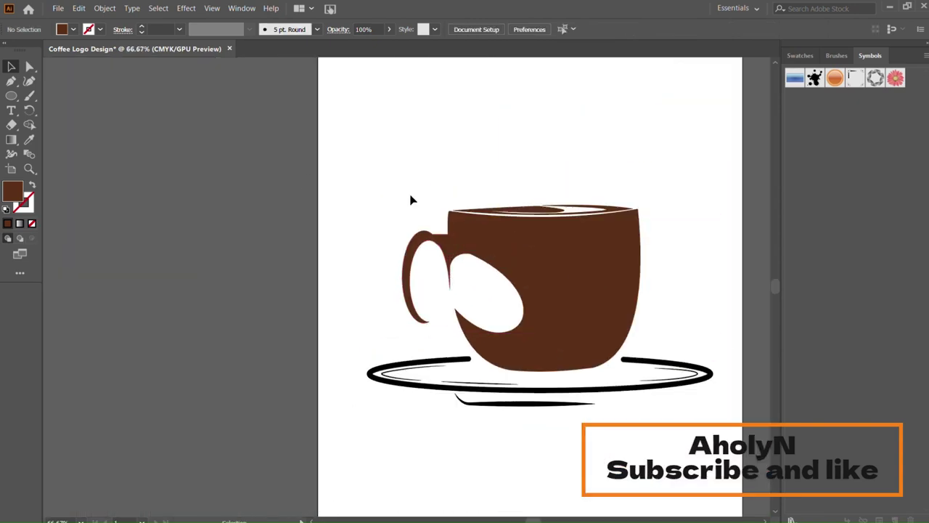
pyautogui.hotkey('ctrl', '+')
pyautogui.hotkey('ctrl', '+')
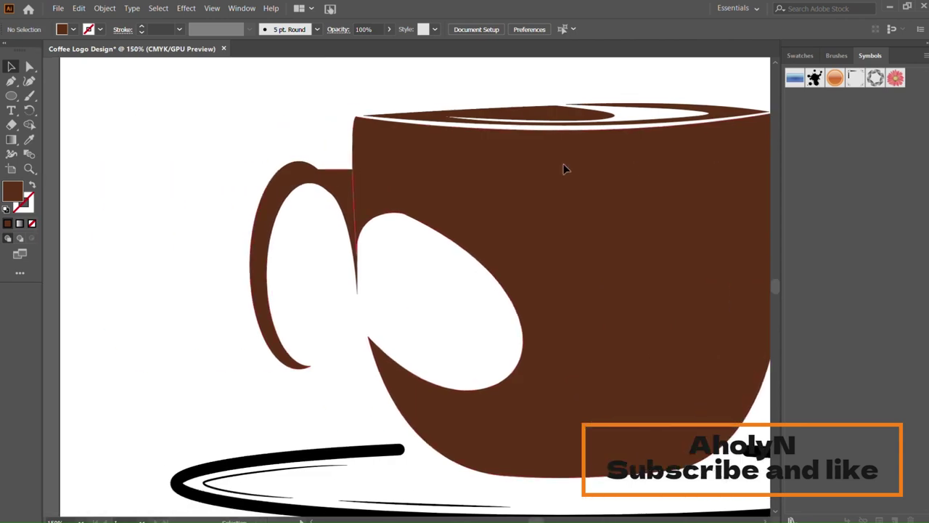
pyautogui.click(338, 182)
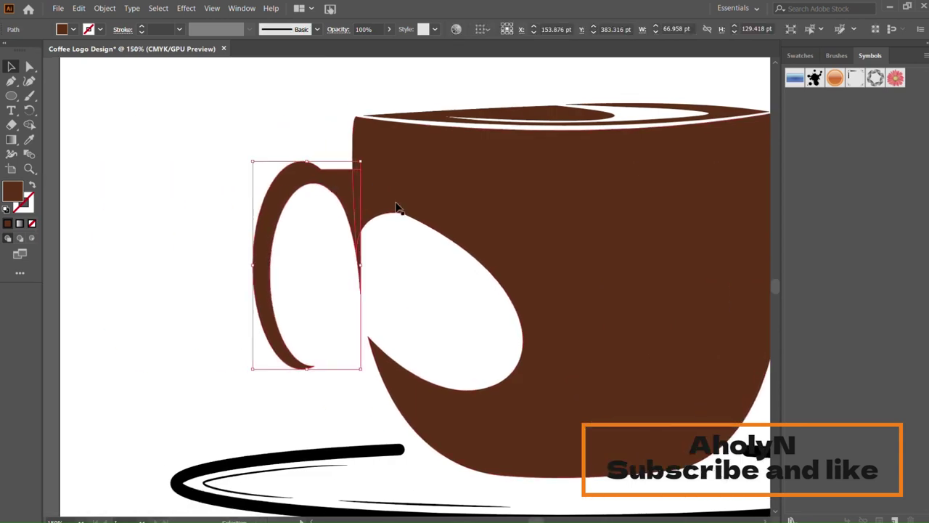
pyautogui.click(311, 315)
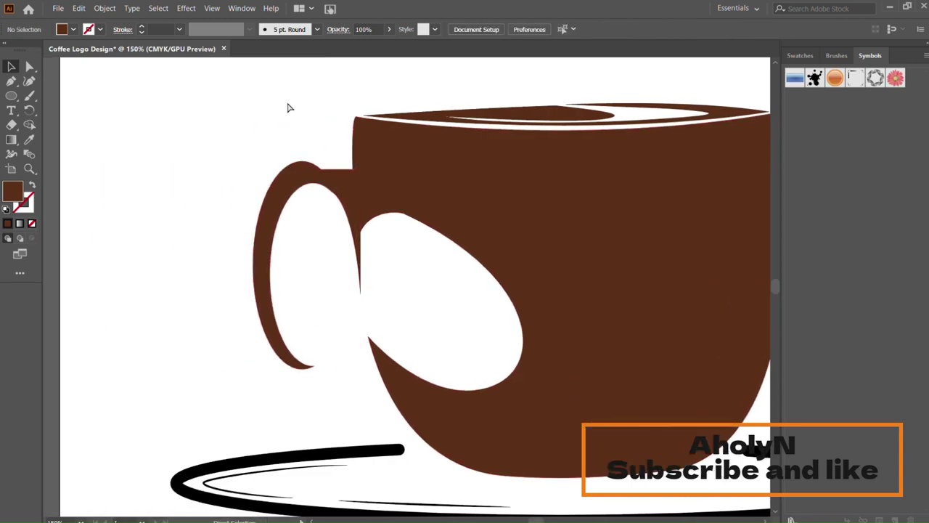
pyautogui.hotkey('ctrl', '-')
pyautogui.hotkey('ctrl', '-')
pyautogui.hotkey('ctrl', '-')
pyautogui.hotkey('ctrl', '-')
pyautogui.hotkey('ctrl', '-')
pyautogui.hotkey('ctrl', '+')
pyautogui.hotkey('ctrl', '+')
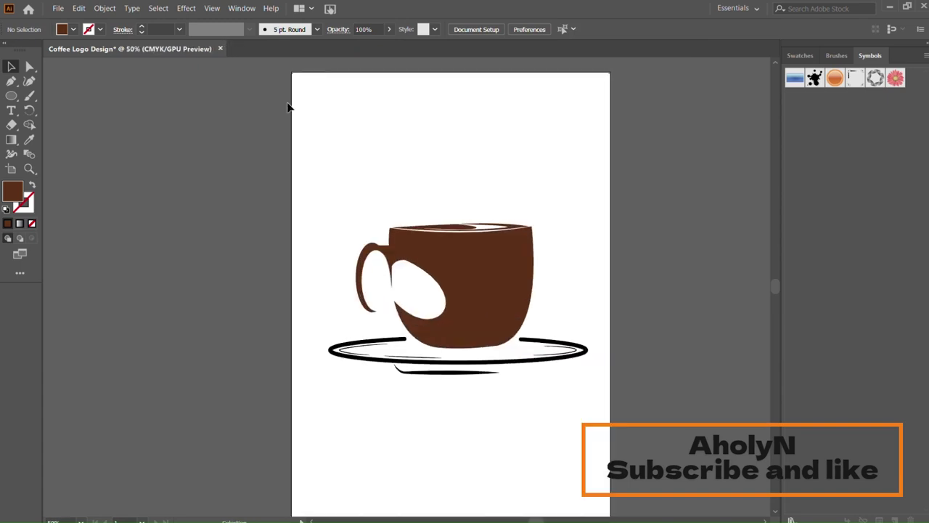
# Select the cup body and handle together and briefly view their anchor points
pyautogui.scroll(-2, 565, 255)
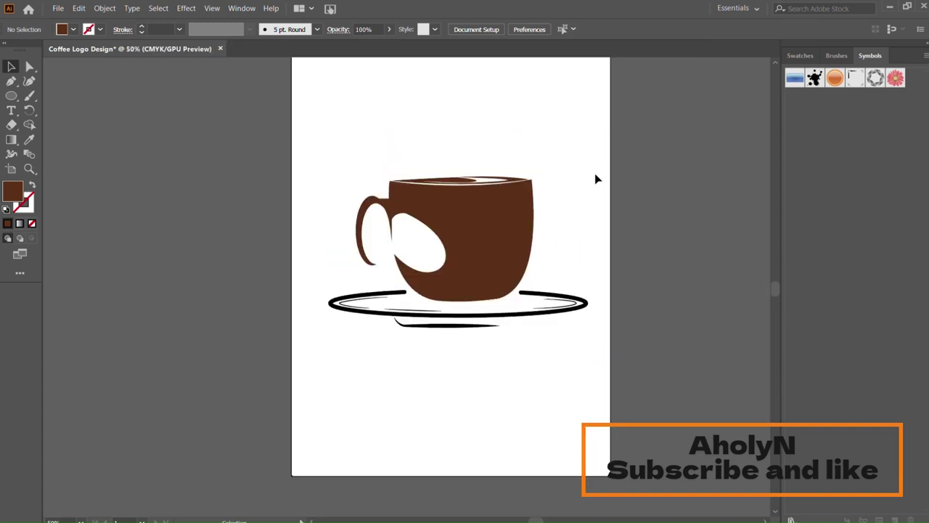
pyautogui.moveTo(297, 142); pyautogui.dragTo(595, 239)
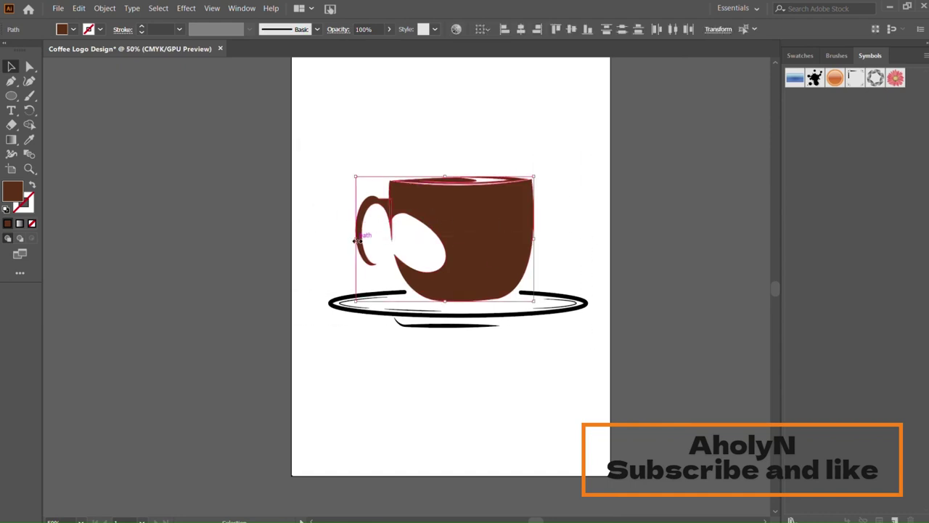
pyautogui.press('a')
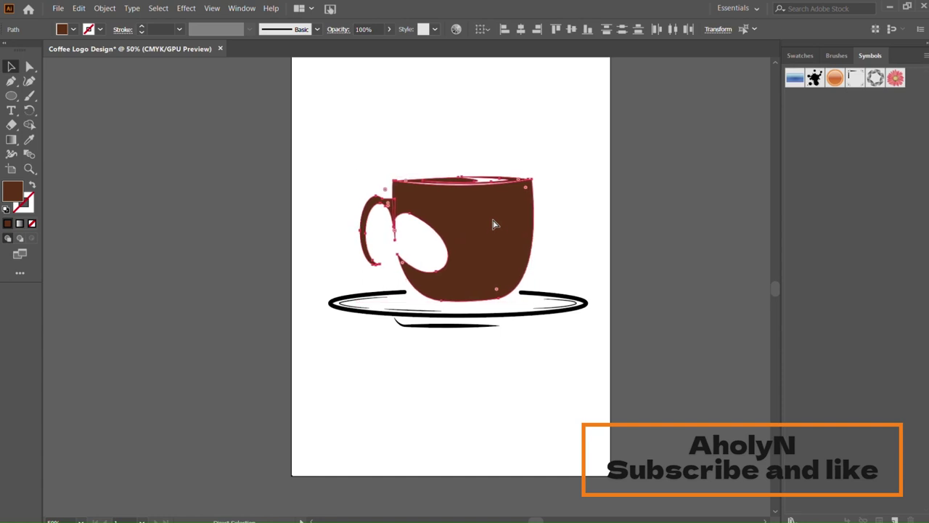
pyautogui.hotkey('ctrl', 'z')
pyautogui.press('v')
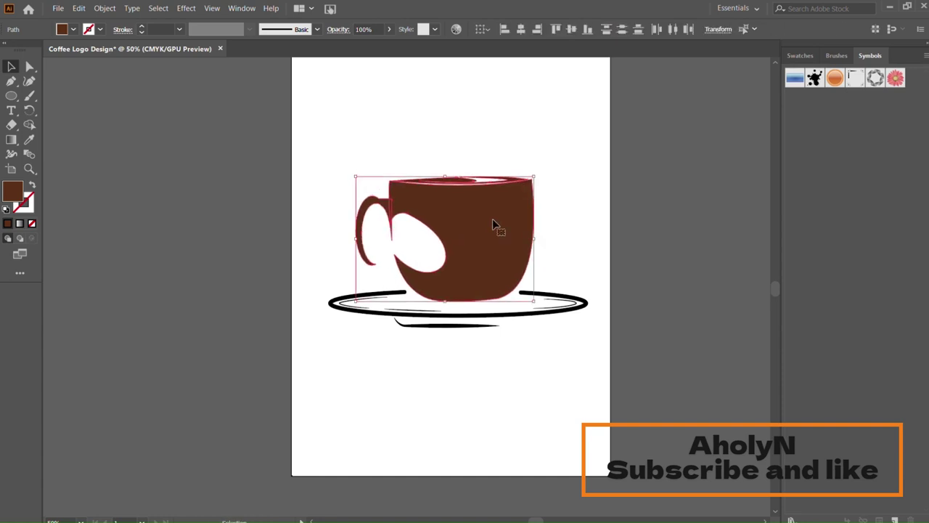
pyautogui.click(563, 195)
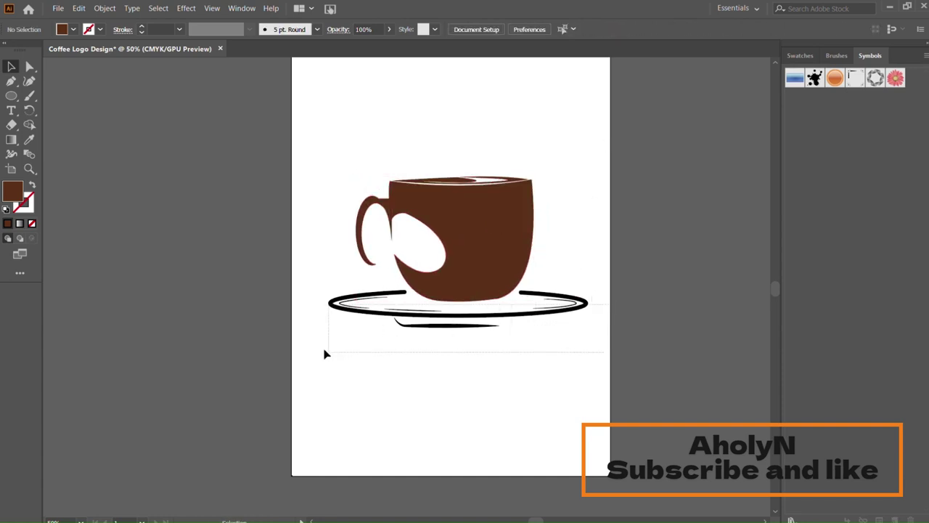
# Nudge all the saucer paths slightly to the right
pyautogui.moveTo(520, 324); pyautogui.dragTo(314, 355)
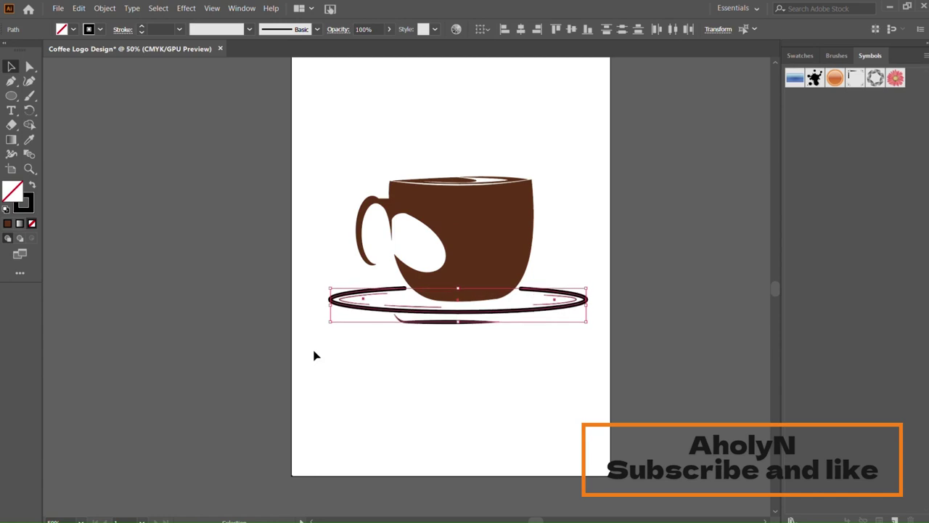
pyautogui.press('Right')
pyautogui.press('Right')
pyautogui.click(610, 175)
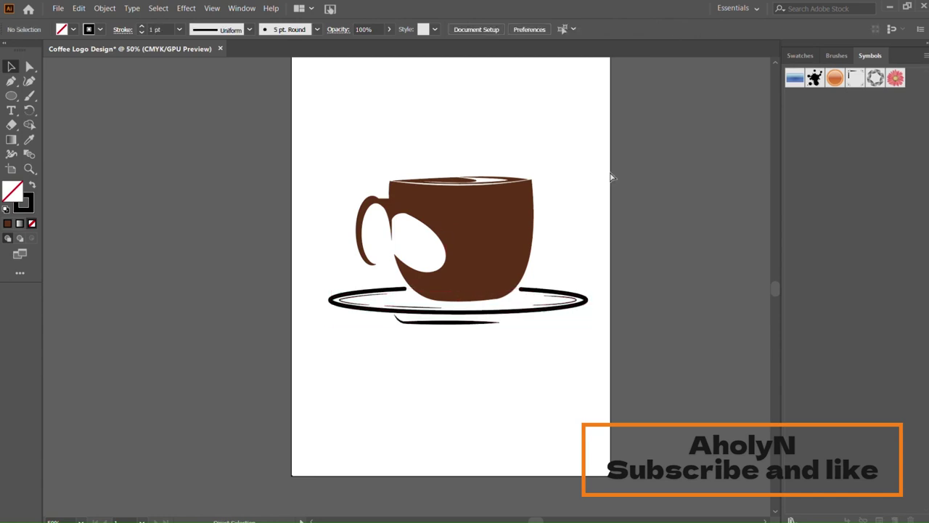
pyautogui.hotkey('ctrl', '-')
pyautogui.hotkey('ctrl', '+')
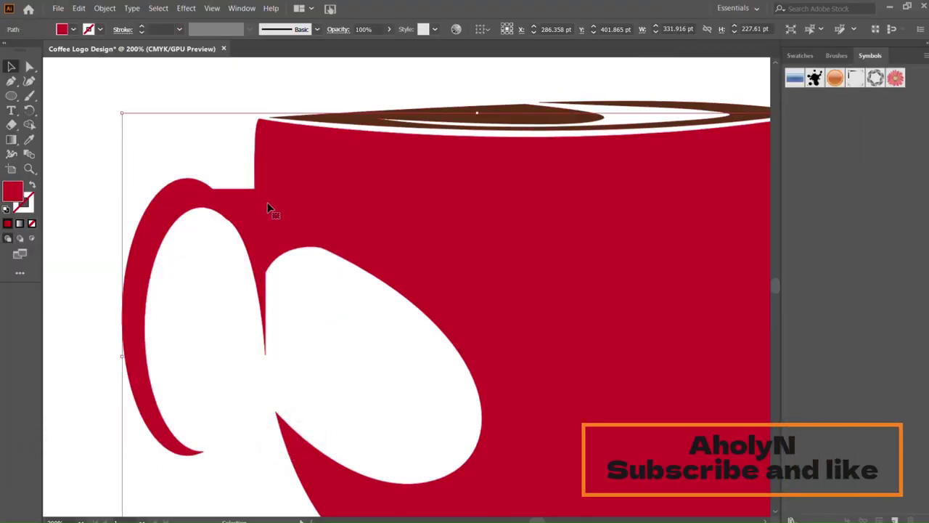
# Replace the cup body's red fill with solid black, keeping the rim brown
pyautogui.hotkey('ctrl', '0')
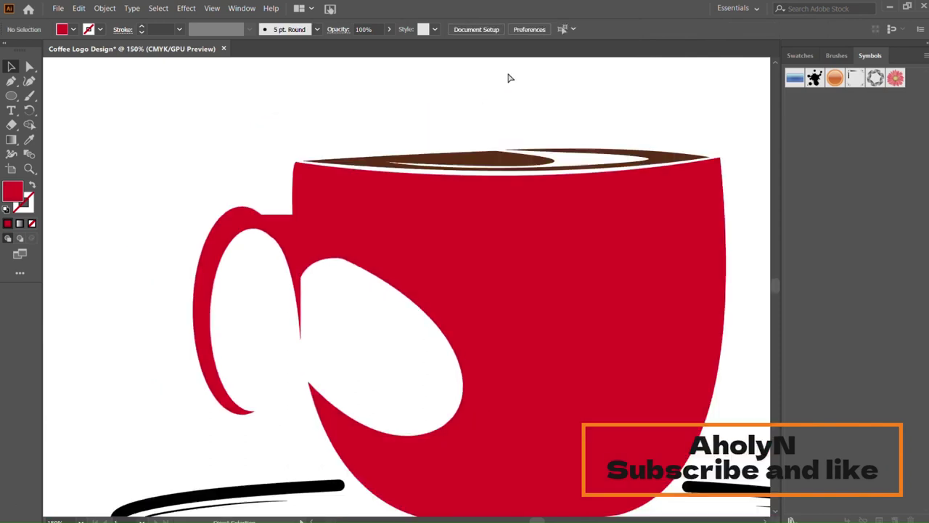
pyautogui.hotkey('ctrl', 'z')
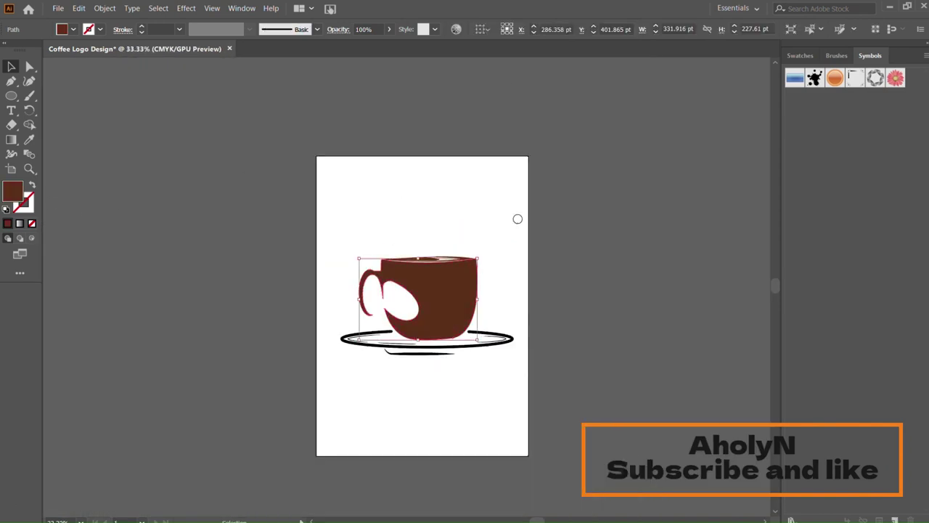
pyautogui.hotkey('ctrl', 'z')
pyautogui.click(622, 168)
pyautogui.hotkey('ctrl', '=')
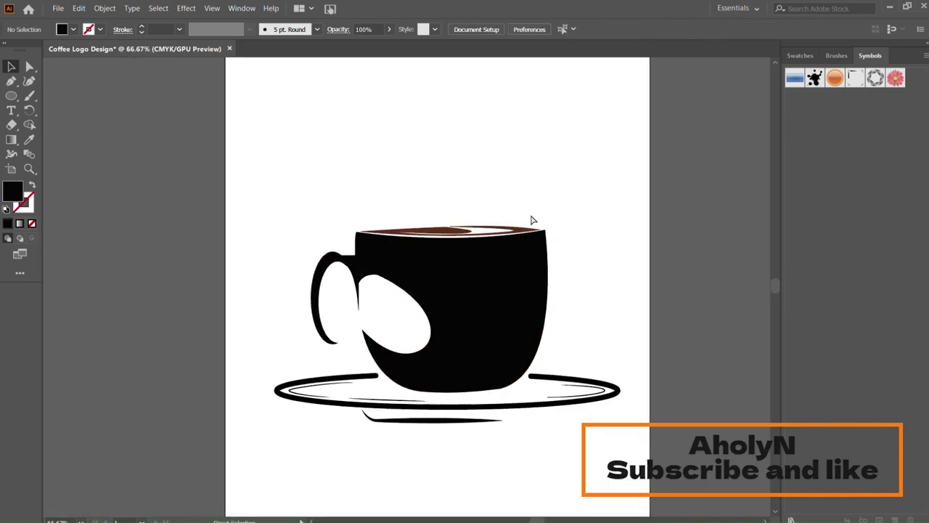
pyautogui.hotkey('ctrl', '-')
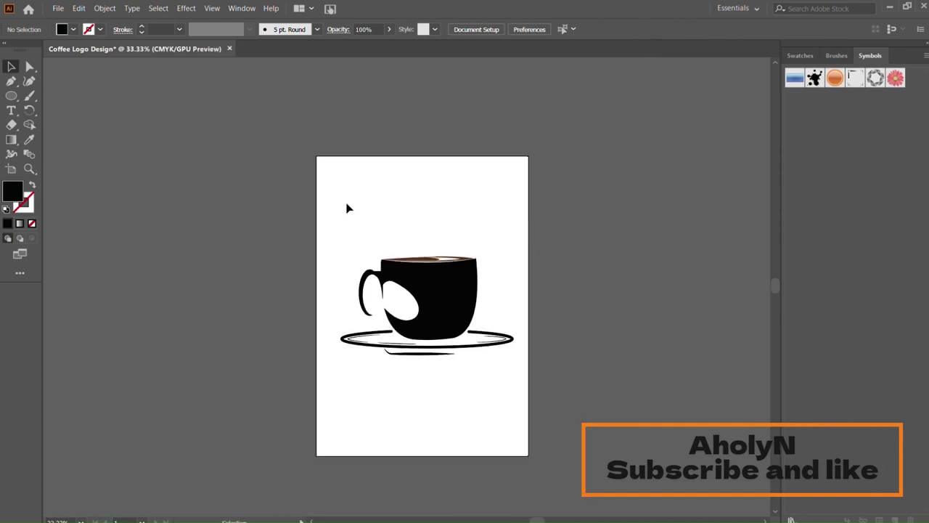
pyautogui.click(420, 258)
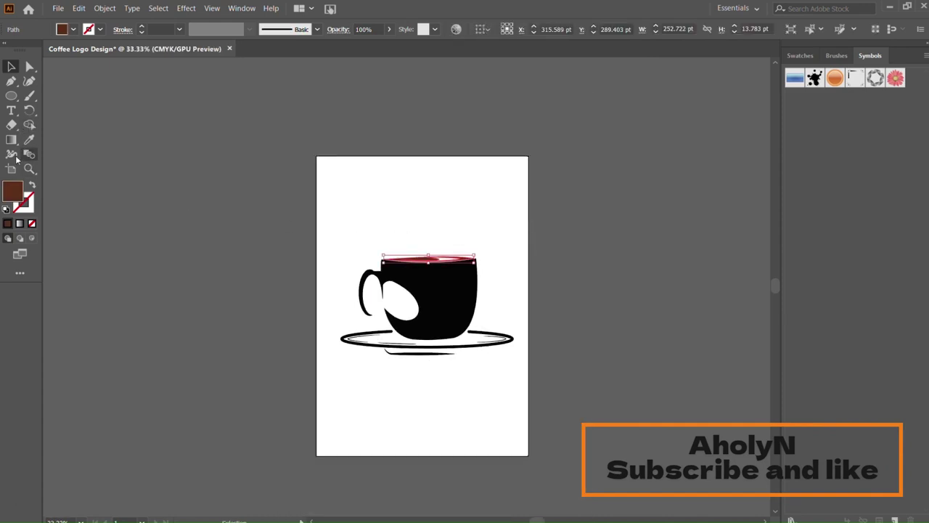
# Fill the coffee-top ellipse with light grey above the black cup body
pyautogui.click(21, 119)
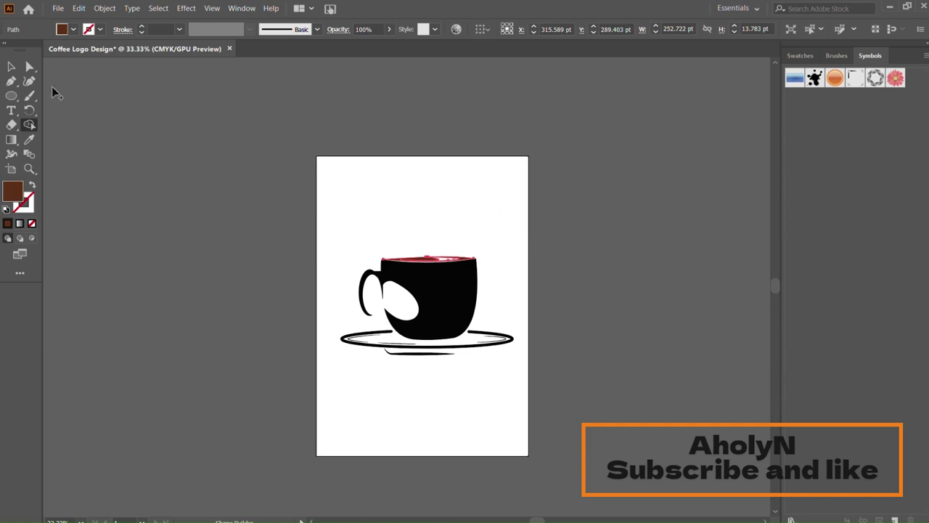
pyautogui.press('v')
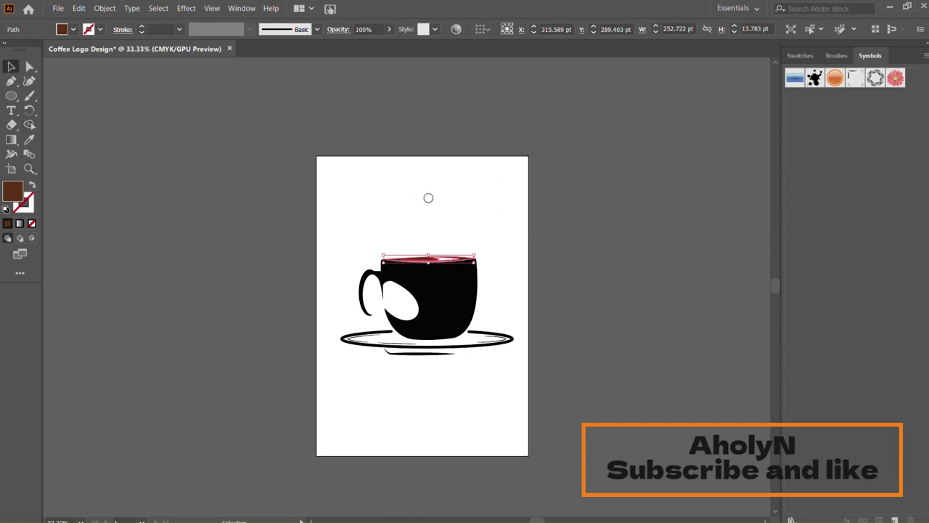
pyautogui.press(',')
pyautogui.click(421, 210)
pyautogui.click(435, 258)
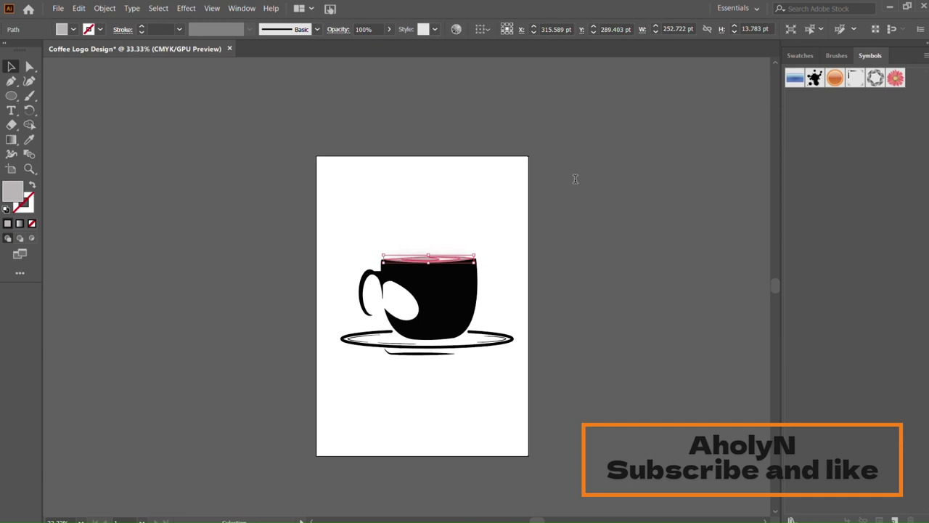
pyautogui.click(494, 233)
pyautogui.hotkey('ctrl', '=')
pyautogui.hotkey('ctrl', '=')
pyautogui.hotkey('ctrl', '=')
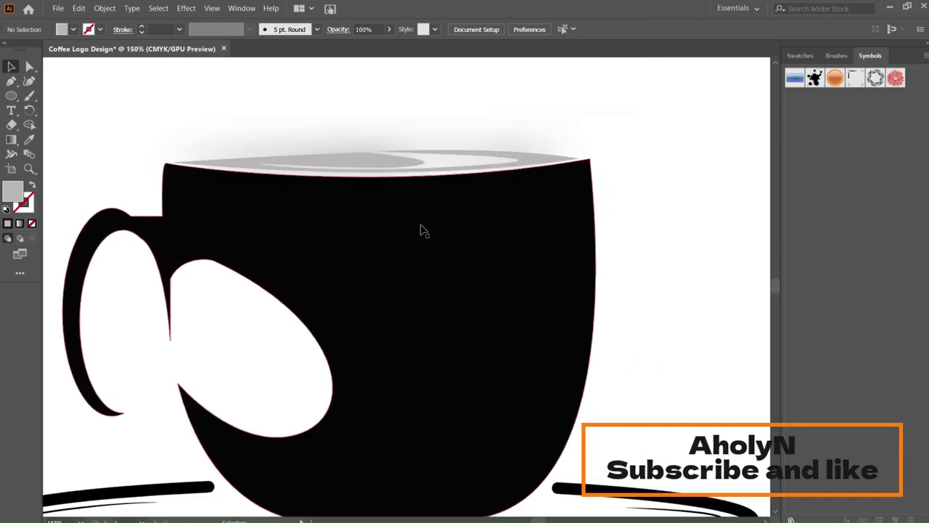
# Give the black cup body a soft grey drop shadow, undoing an accidental red coffee-top fill
pyautogui.click(421, 231)
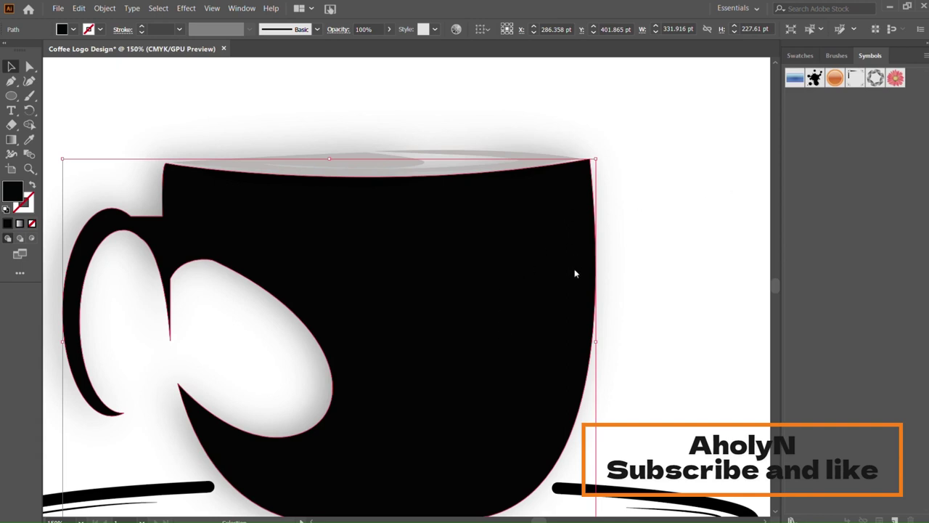
pyautogui.click(458, 150)
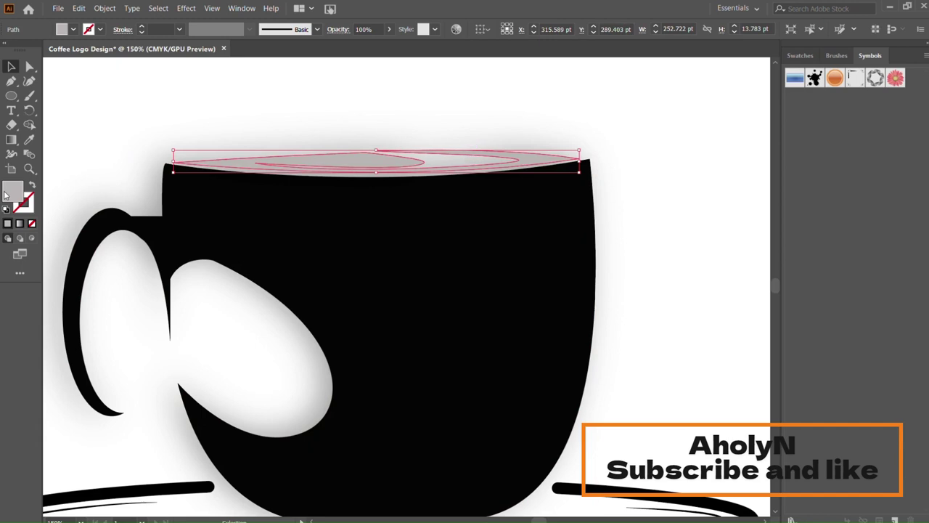
pyautogui.press(',')
pyautogui.hotkey('ctrl', 'z')
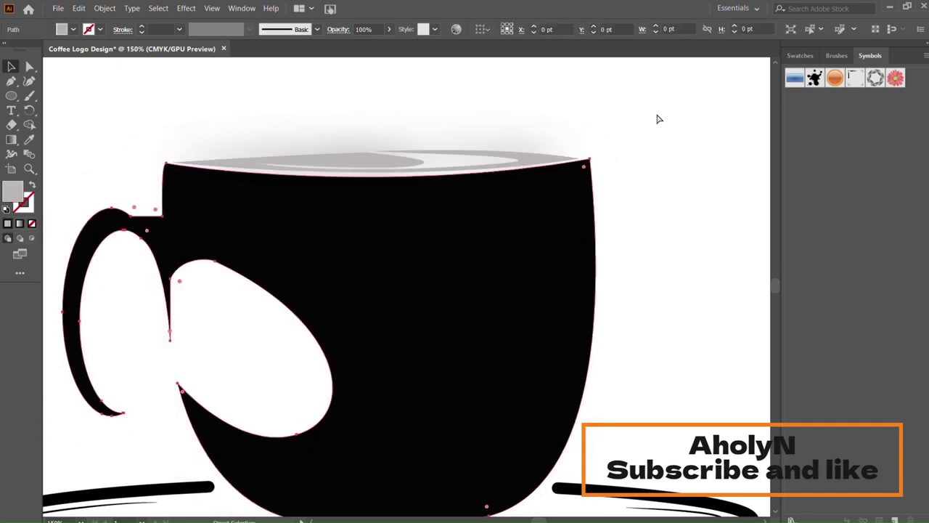
pyautogui.click(606, 187)
pyautogui.click(472, 271)
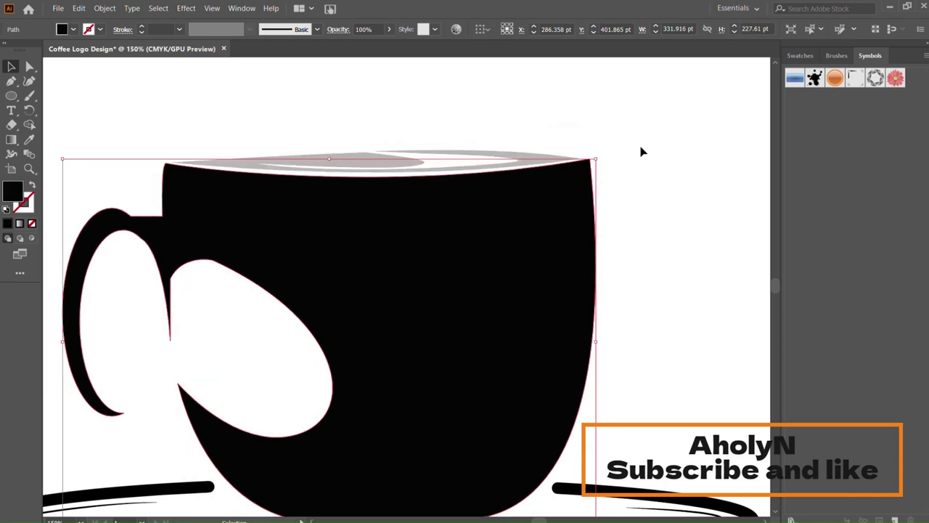
pyautogui.hotkey('ctrl', '-')
pyautogui.hotkey('ctrl', '-')
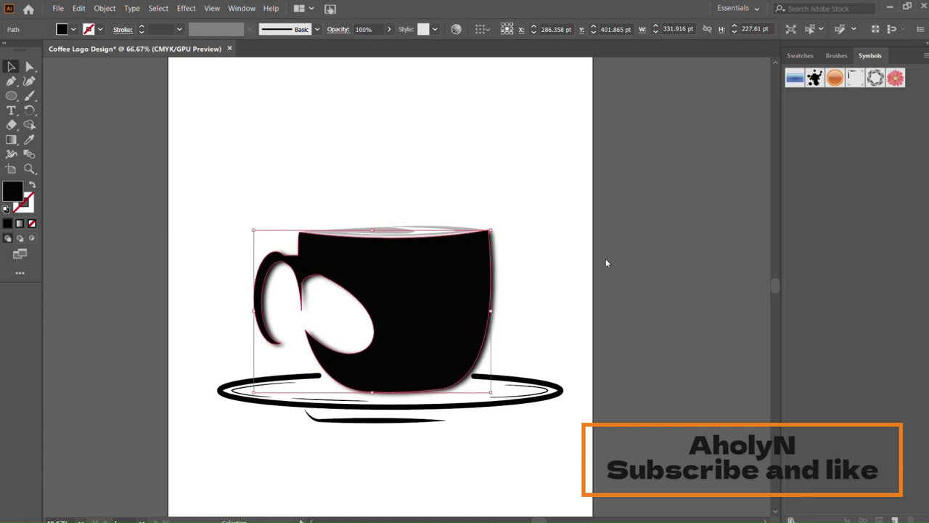
# Refill the coffee-top ellipse with dark brown instead of pale grey
pyautogui.click(479, 231)
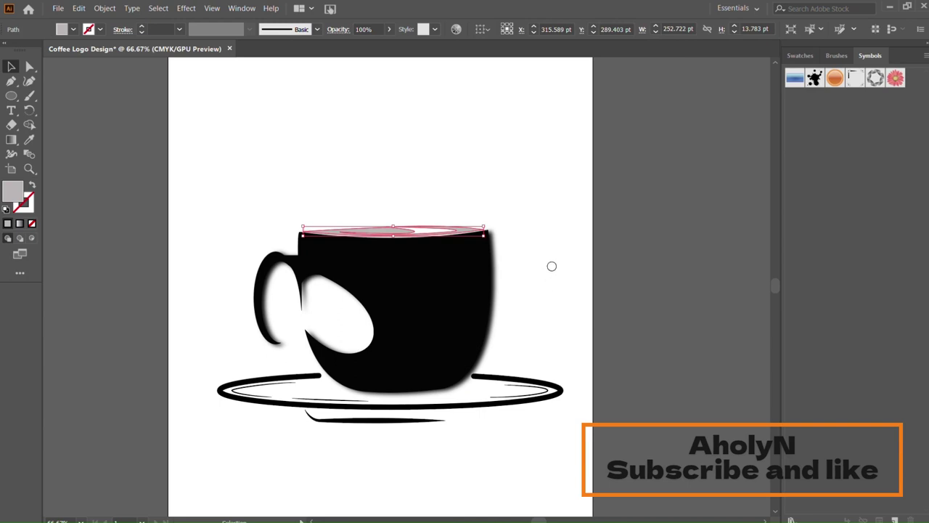
pyautogui.hotkey('ctrl', 'z')
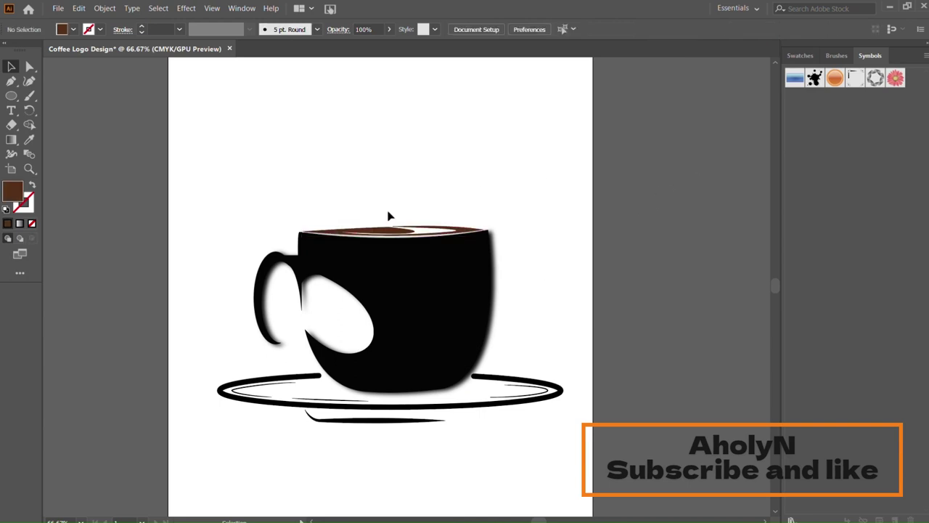
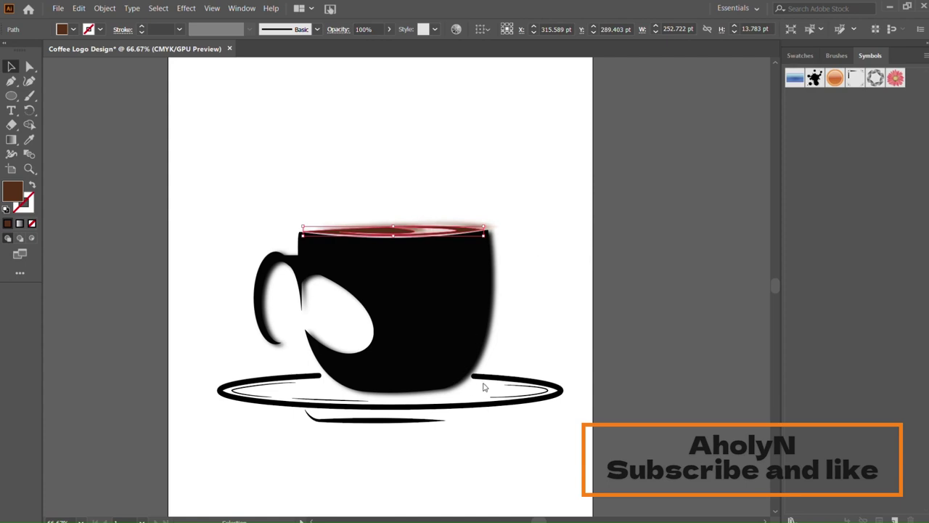
# Draw a rectangle covering the whole page
pyautogui.click(544, 216)
pyautogui.hotkey('ctrl', '-')
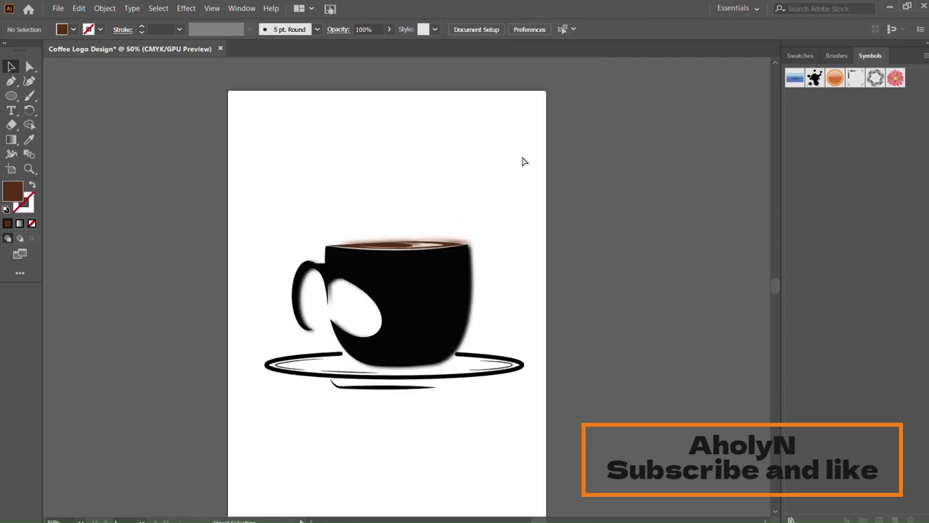
pyautogui.hotkey('ctrl', '-')
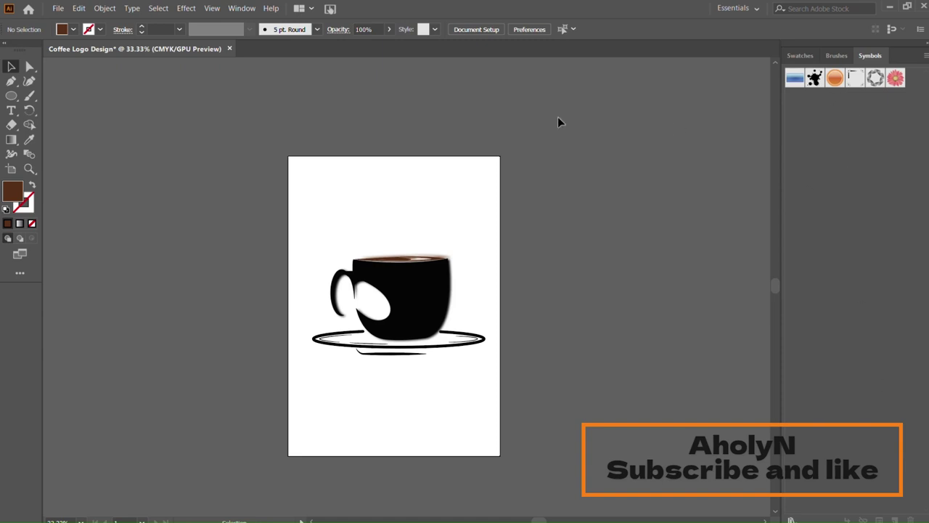
pyautogui.press('m')
pyautogui.moveTo(283, 158)
pyautogui.mouseDown()
pyautogui.moveTo(505, 446)
pyautogui.moveTo(502, 459)
pyautogui.mouseUp()
pyautogui.hotkey('ctrl', 'z')
pyautogui.moveTo(289, 156); pyautogui.dragTo(501, 456)
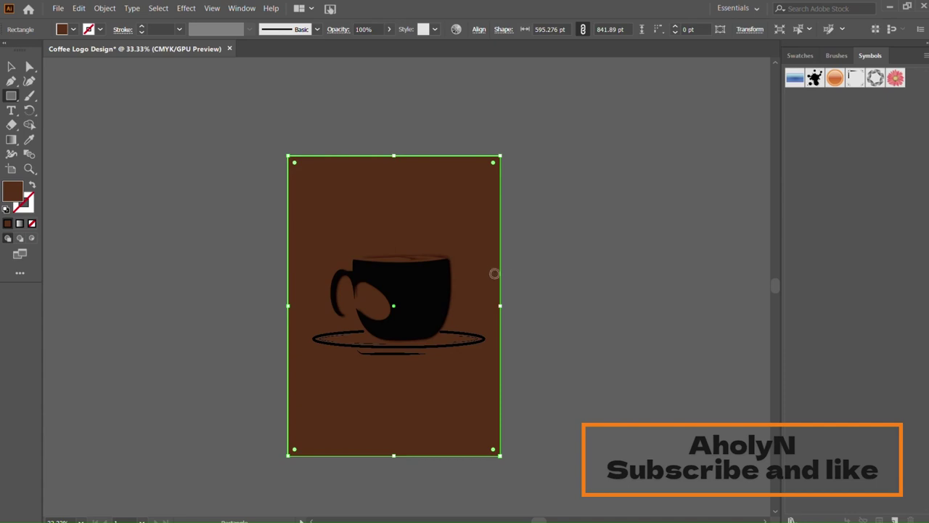
pyautogui.press('v')
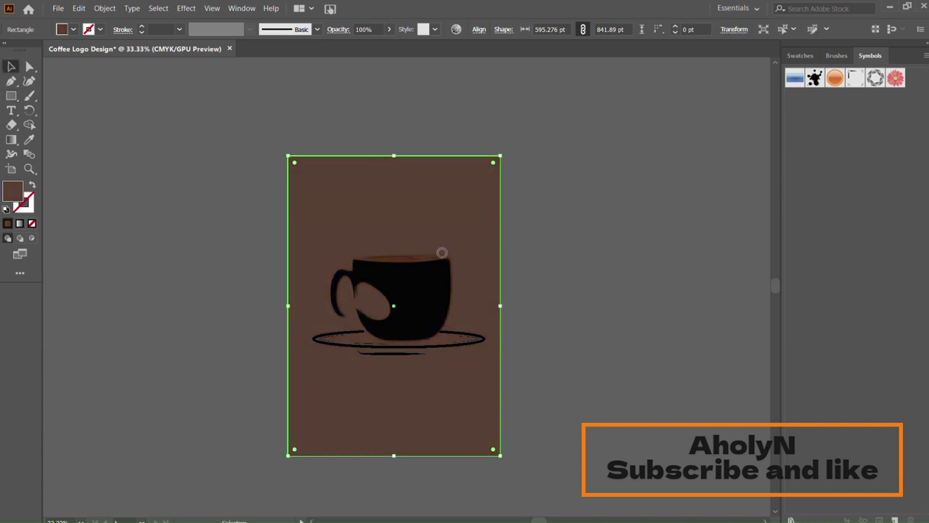
# Give the background rectangle a light grey fill
pyautogui.click(560, 191)
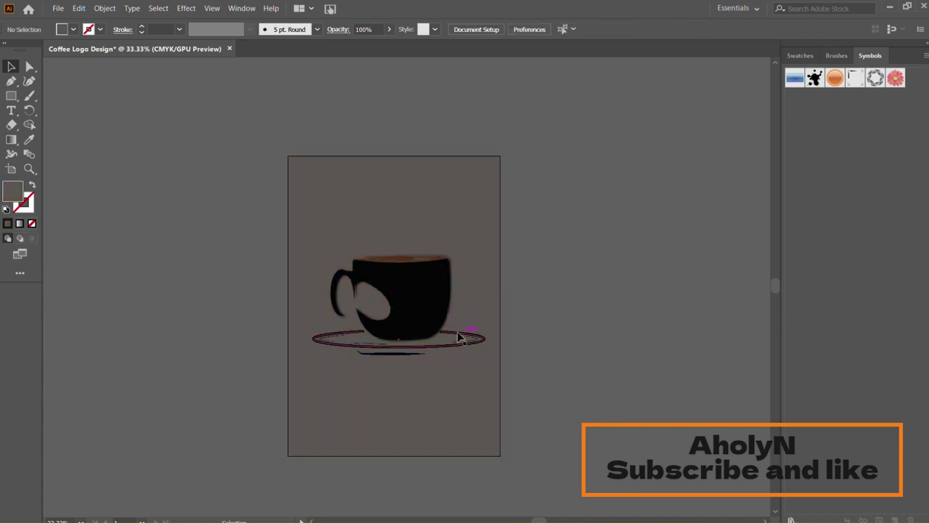
pyautogui.click(483, 207)
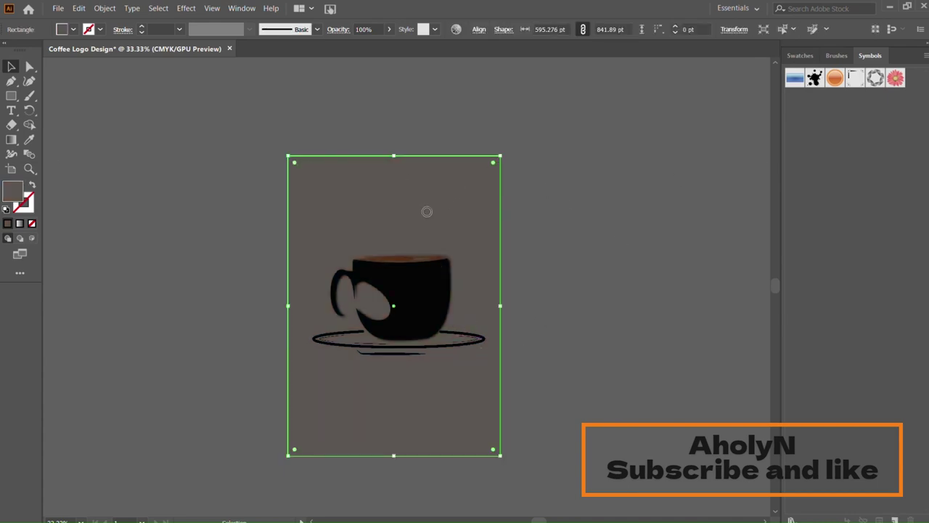
pyautogui.click(523, 203)
# Thin the stroke weight of the saucer's inner accent lines
pyautogui.hotkey('ctrl', '1')
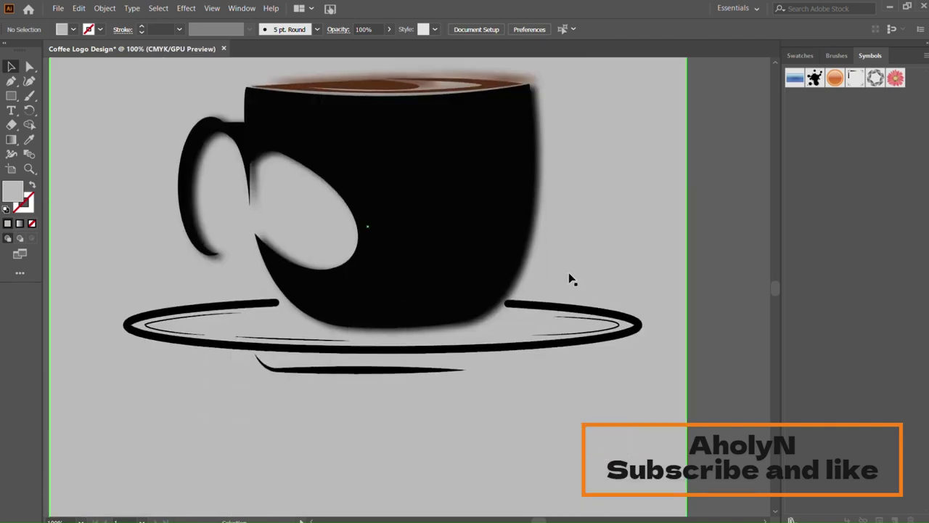
pyautogui.click(610, 323)
pyautogui.click(162, 29)
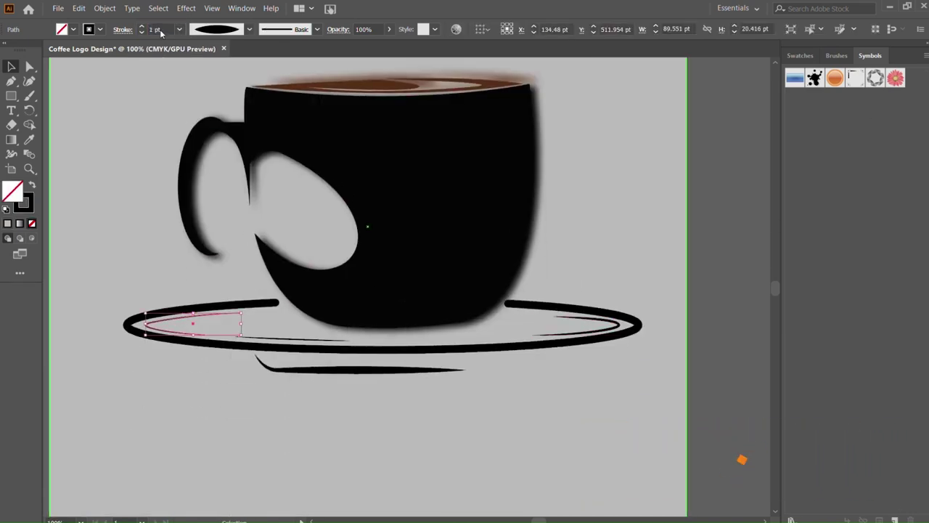
pyautogui.click(287, 339)
pyautogui.click(177, 130)
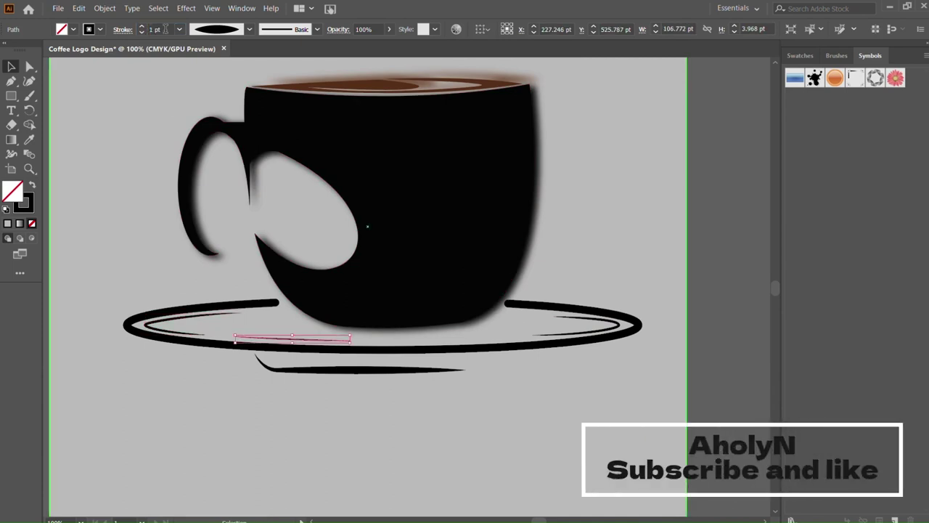
pyautogui.click(705, 358)
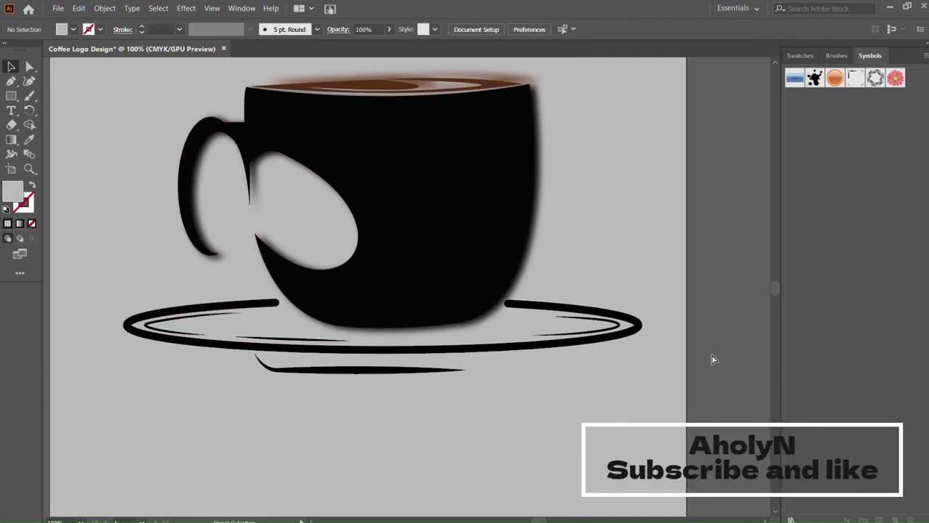
# Fill the background rectangle with dark teal
pyautogui.hotkey('ctrl', '-')
pyautogui.hotkey('ctrl', '-')
pyautogui.hotkey('ctrl', '-')
pyautogui.hotkey('ctrl', '+')
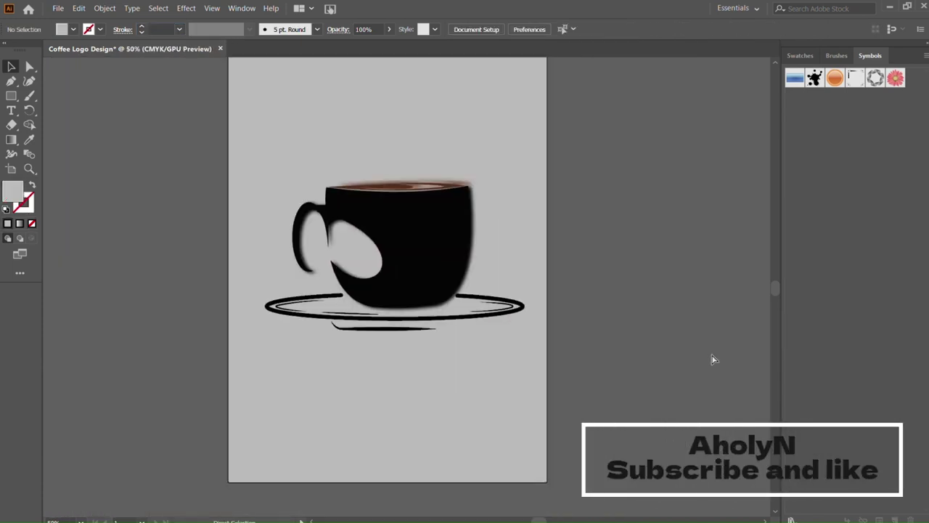
pyautogui.click(486, 361)
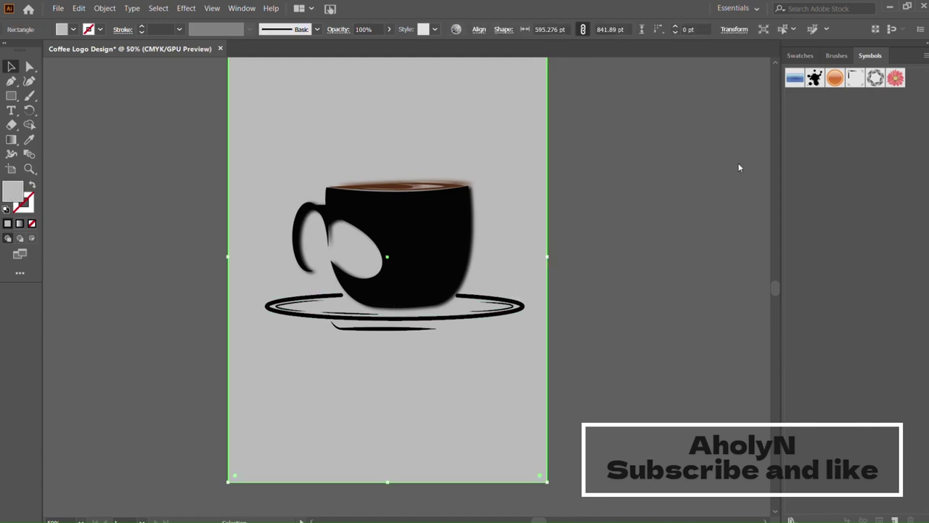
pyautogui.click(593, 159)
pyautogui.hotkey('ctrl', '-')
pyautogui.hotkey('ctrl', '-')
# Marquee-select all the saucer lines together, excluding the cup
pyautogui.hotkey('ctrl', '+')
pyautogui.hotkey('ctrl', '+')
pyautogui.hotkey('ctrl', '+')
pyautogui.press('-')
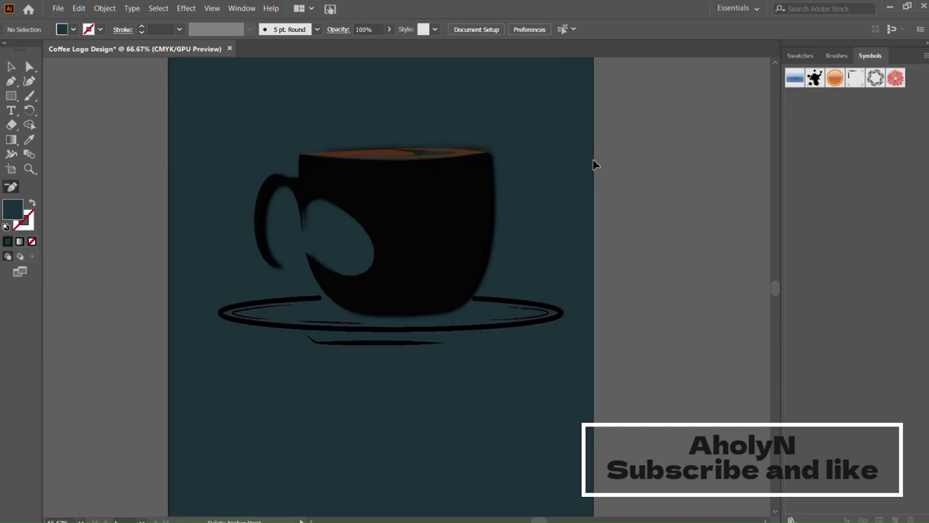
pyautogui.hotkey('ctrl', '-')
pyautogui.hotkey('ctrl', '-')
pyautogui.press('v')
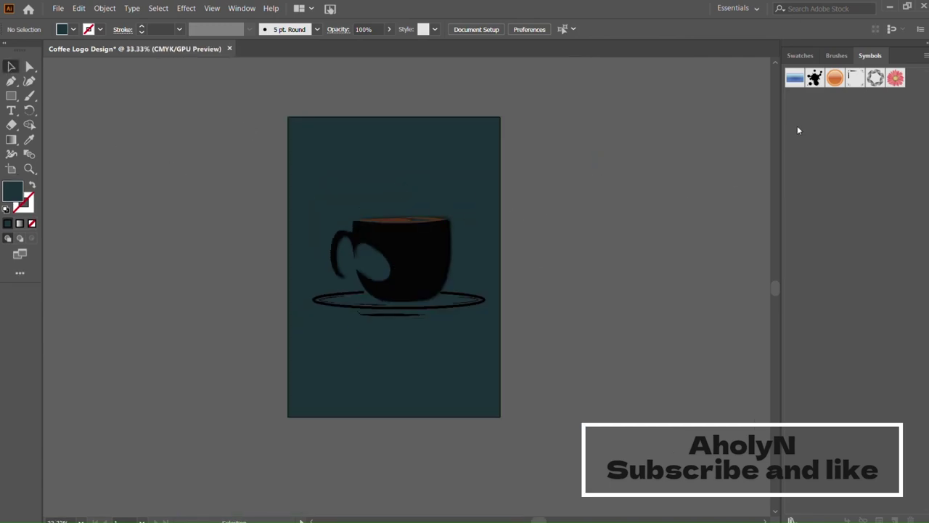
pyautogui.moveTo(327, 327); pyautogui.dragTo(201, 186)
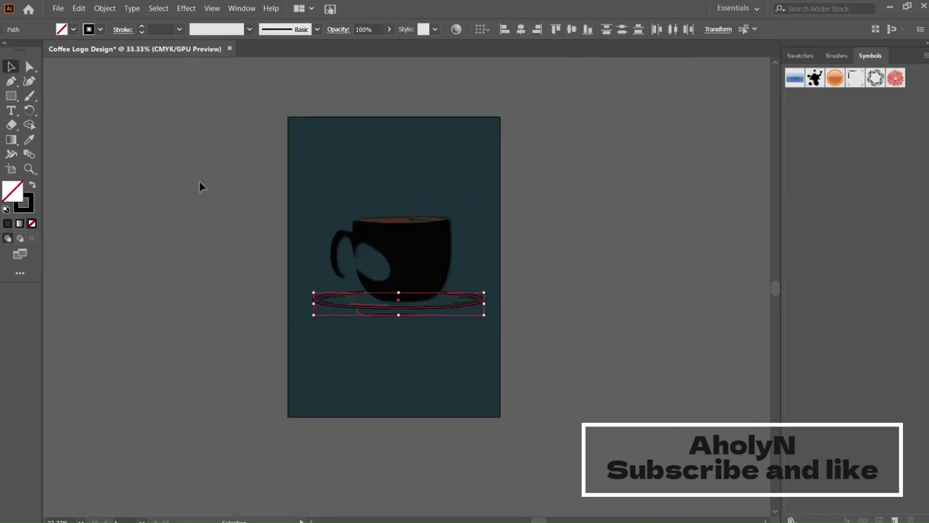
pyautogui.click(201, 186)
pyautogui.hotkey('ctrl', '+')
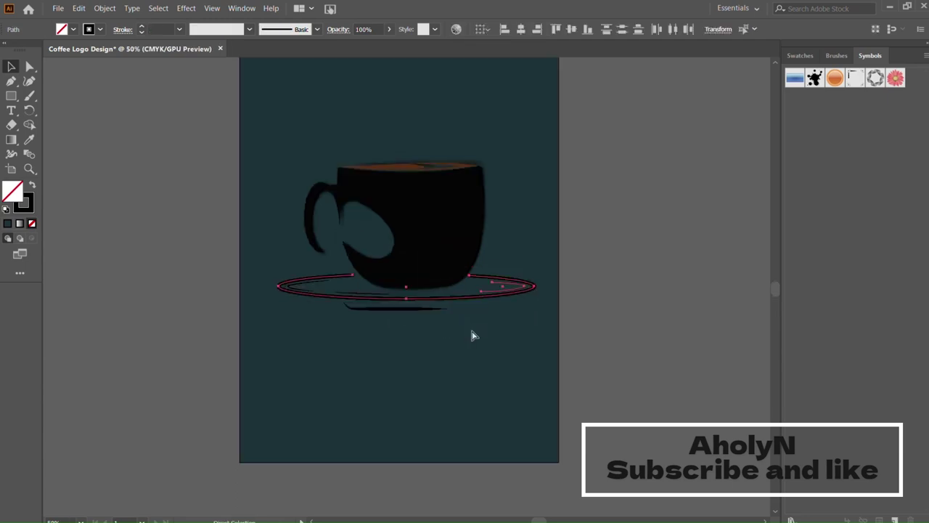
pyautogui.hotkey('ctrl', '+')
pyautogui.hotkey('ctrl', '+')
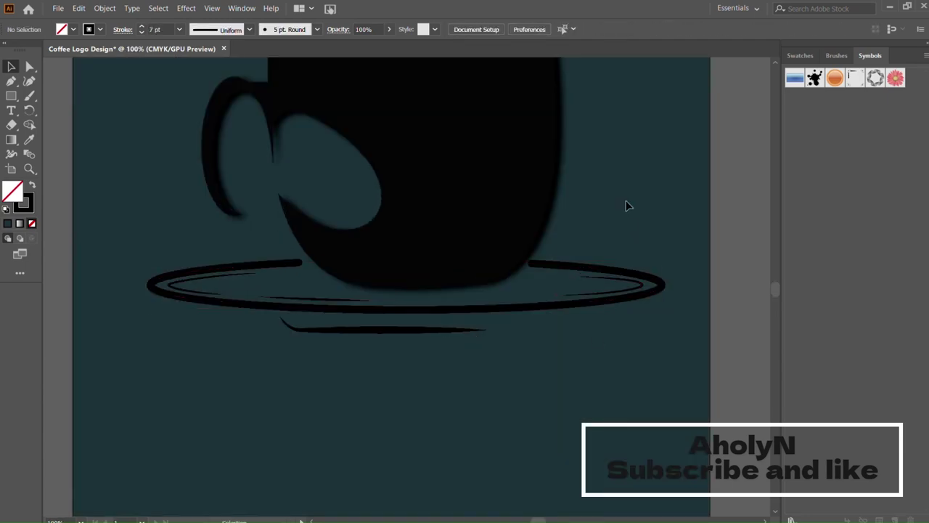
pyautogui.click(498, 193)
pyautogui.click(622, 251)
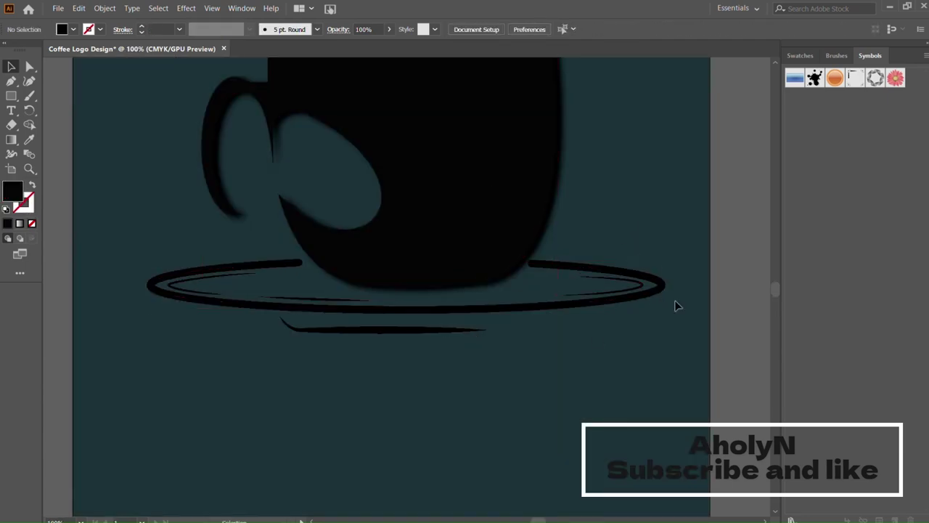
pyautogui.moveTo(677, 283)
pyautogui.mouseDown()
pyautogui.moveTo(308, 387)
pyautogui.moveTo(392, 438)
pyautogui.mouseUp()
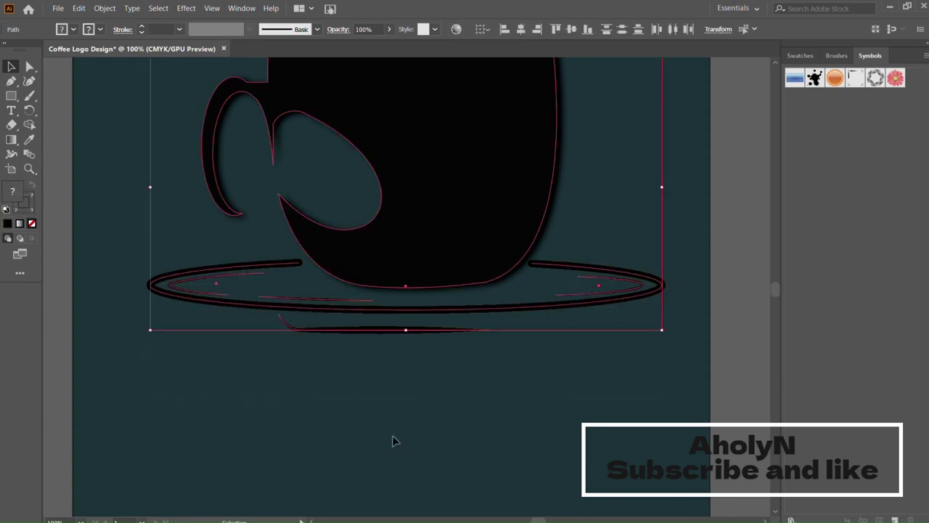
pyautogui.moveTo(684, 305); pyautogui.dragTo(556, 318)
pyautogui.moveTo(509, 341); pyautogui.dragTo(151, 427)
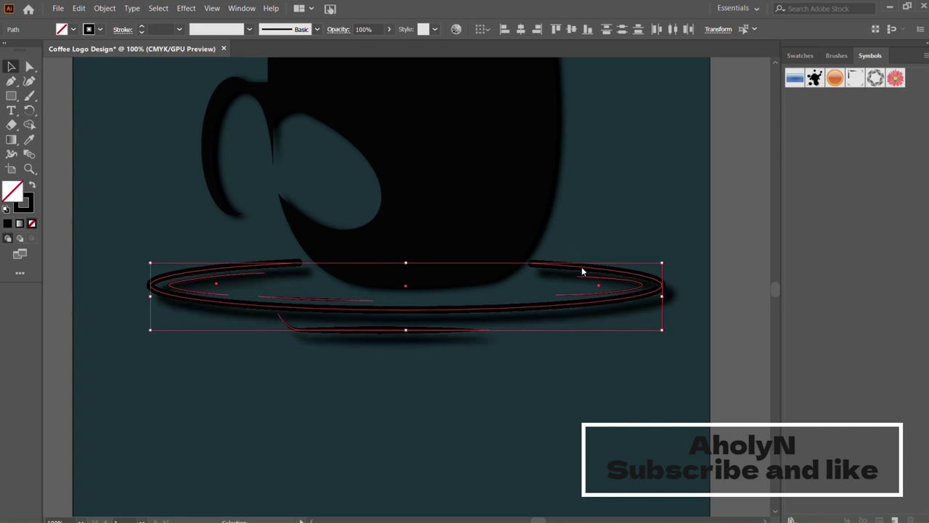
# Group the saucer ring, the stroke beneath it, and the inner ellipse and line
pyautogui.click(622, 196)
pyautogui.hotkey('ctrl', '-')
pyautogui.hotkey('ctrl', '-')
pyautogui.hotkey('ctrl', '-')
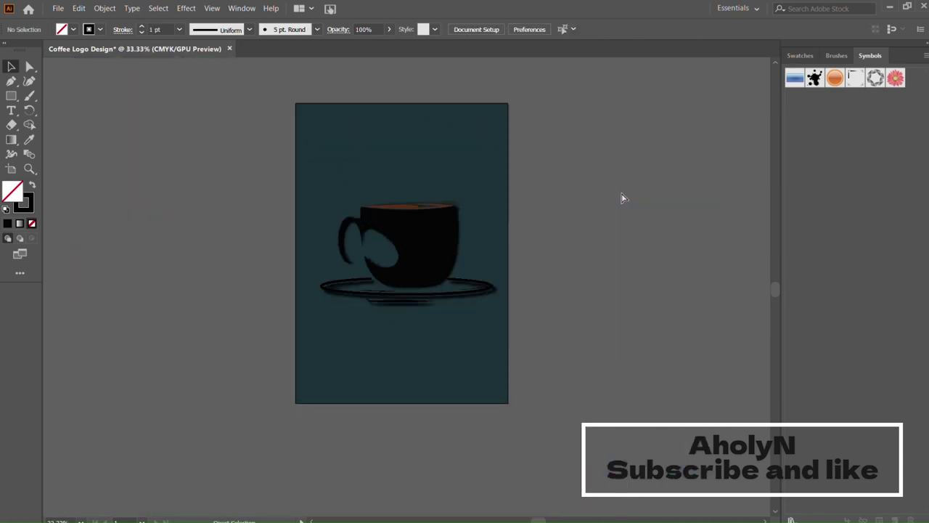
pyautogui.scroll(2, 498, 218)
pyautogui.scroll(-4, 496, 217)
pyautogui.hotkey('ctrl', '+')
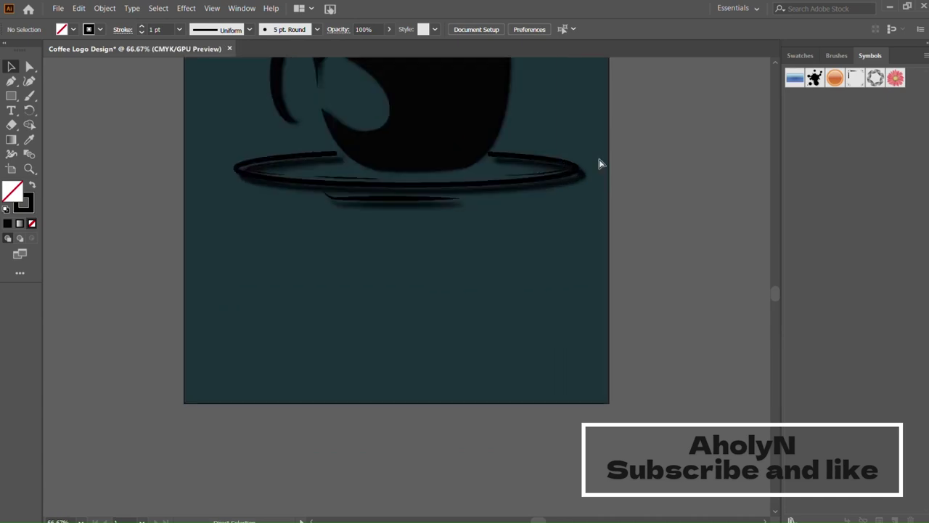
pyautogui.hotkey('ctrl', '+')
pyautogui.hotkey('ctrl', '+')
pyautogui.hotkey('ctrl', '+')
pyautogui.click(559, 170)
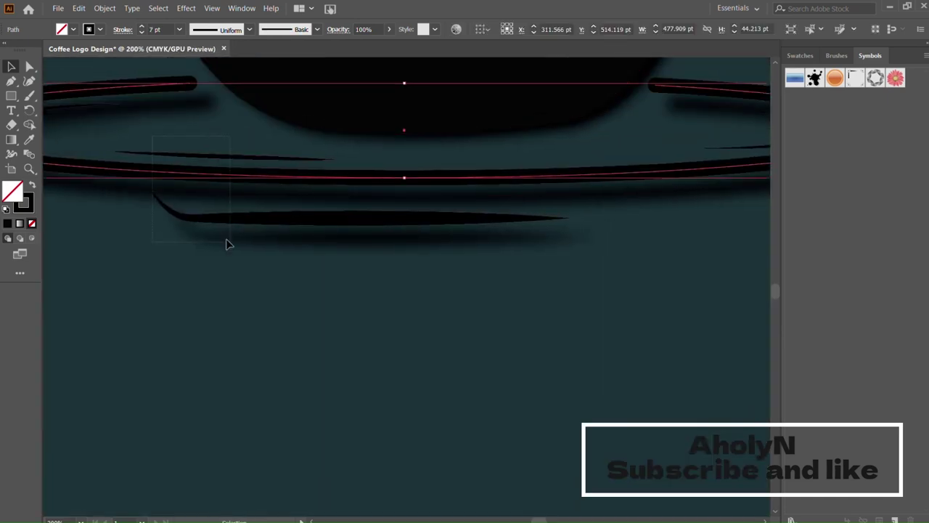
pyautogui.moveTo(227, 244); pyautogui.dragTo(227, 245)
pyautogui.hscroll(-3, 156, 93)
pyautogui.moveTo(155, 93); pyautogui.dragTo(290, 251)
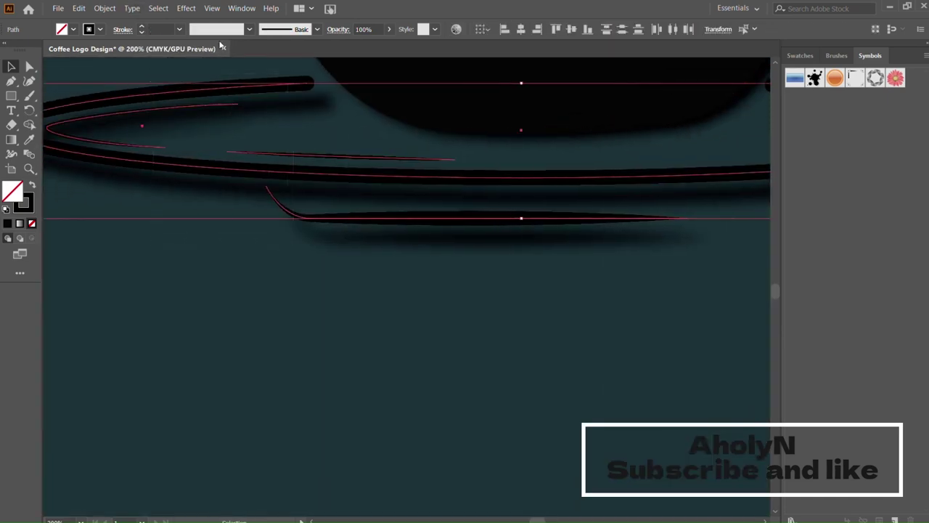
pyautogui.hotkey('ctrl', 'g')
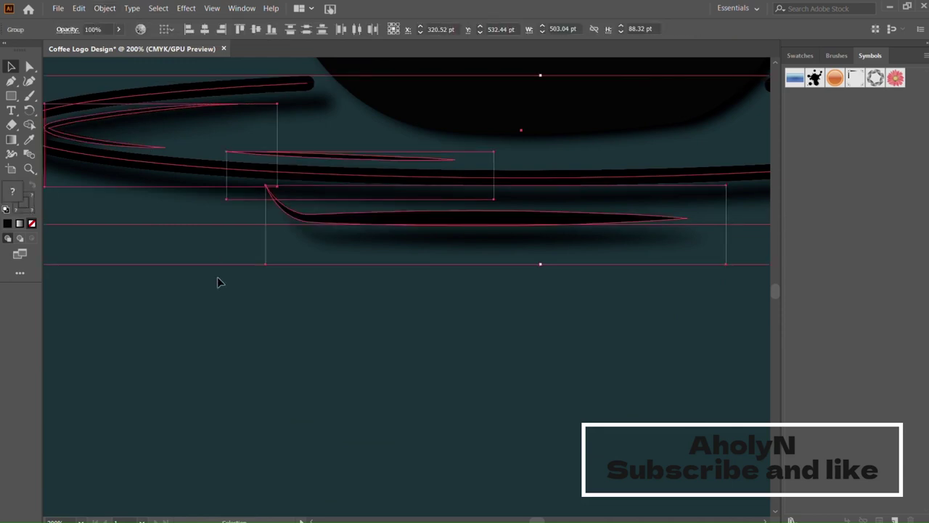
pyautogui.click(218, 280)
# Shift the saucer group slightly to the right
pyautogui.hscroll(5, 293, 271)
pyautogui.click(495, 113)
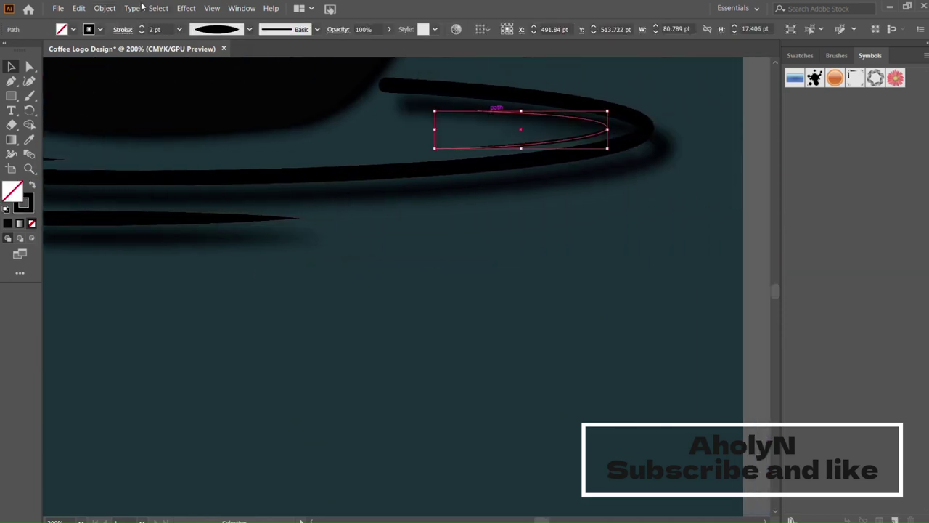
pyautogui.click(520, 274)
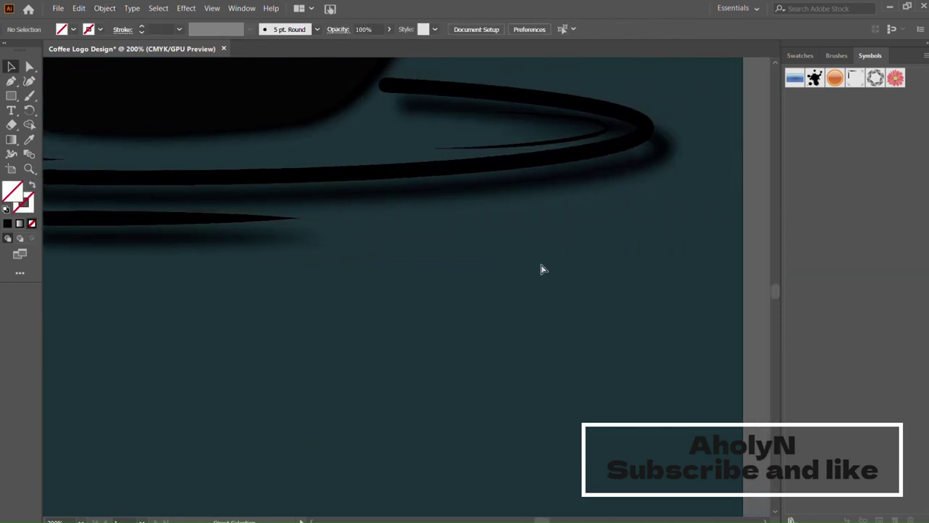
pyautogui.scroll(-3, 540, 270)
pyautogui.click(471, 241)
pyautogui.moveTo(472, 242); pyautogui.dragTo(485, 245)
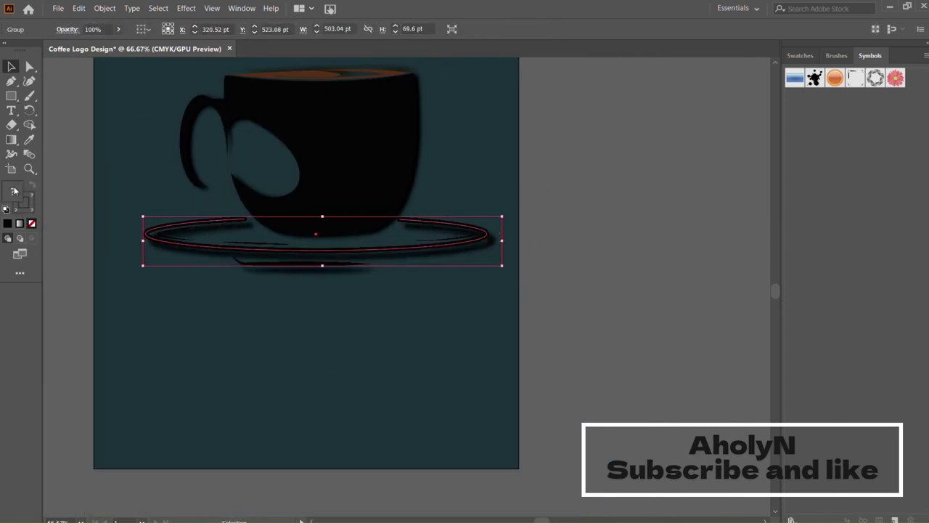
pyautogui.click(476, 294)
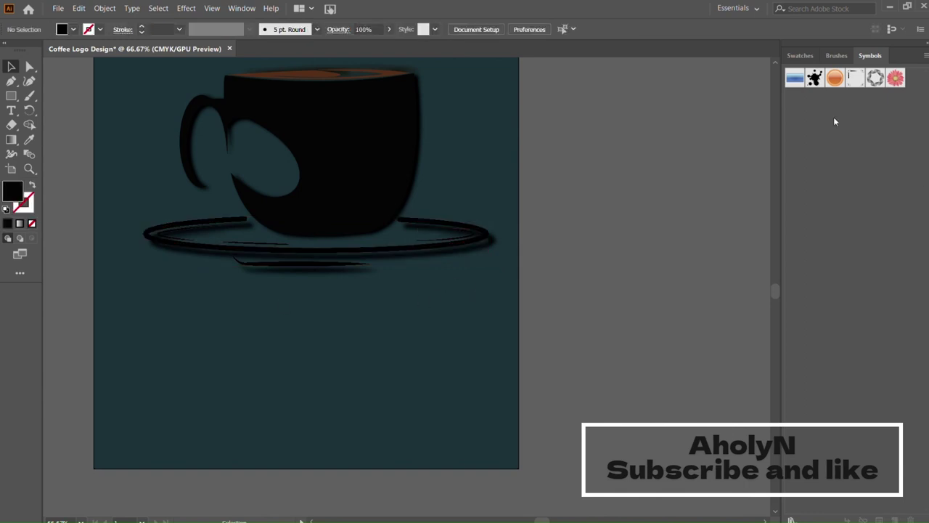
# Compare the artwork with and without the teal background, then select the saucer rim group
pyautogui.hotkey('ctrl', 'z')
pyautogui.hotkey('ctrl', 'shift', 'z')
pyautogui.hotkey('ctrl', 'z')
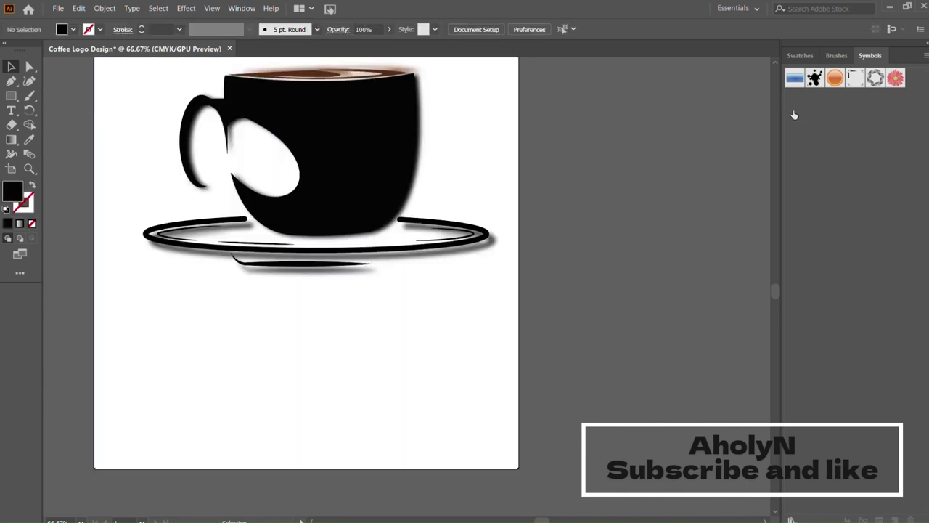
pyautogui.hotkey('ctrl', 'shift', 'z')
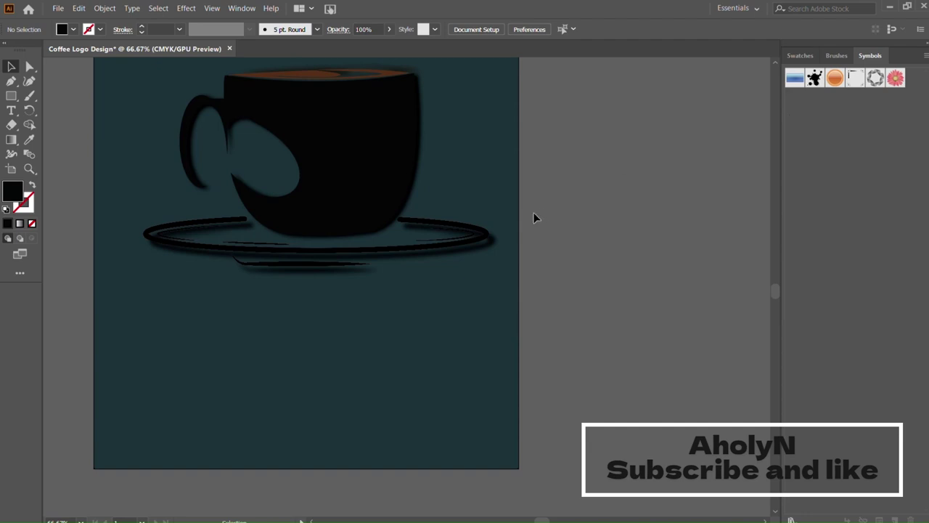
pyautogui.click(479, 234)
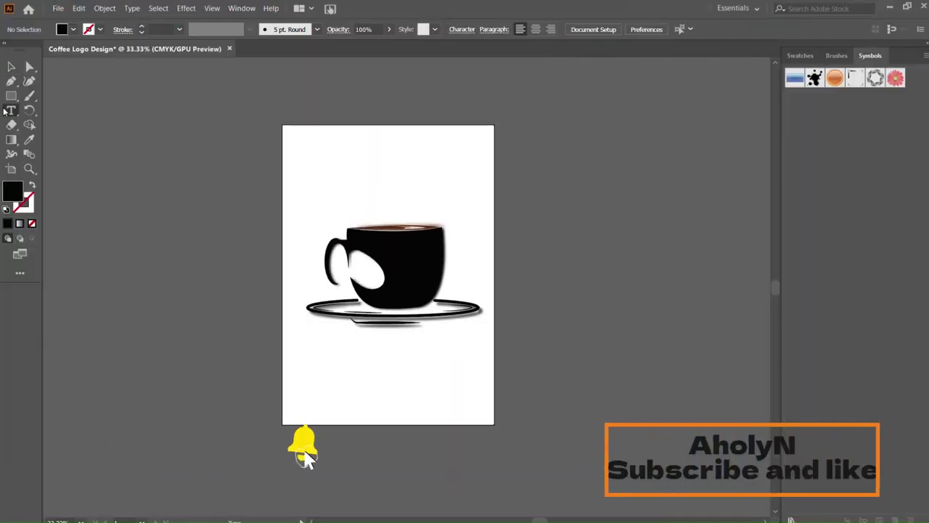
# Add enlarged 'Coffee' text in DAGGERSQUARE font just below the saucer
pyautogui.click(363, 340)
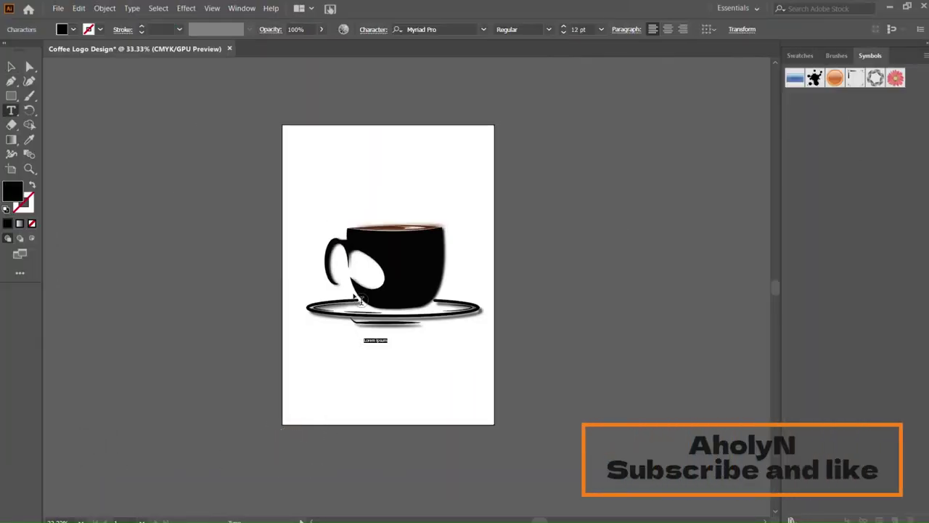
pyautogui.write('Coffee')
pyautogui.press('Escape')
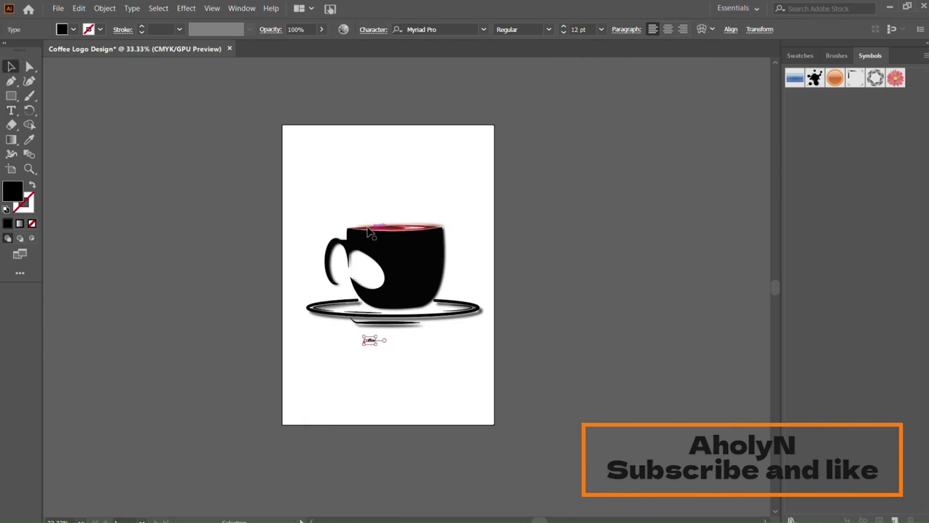
pyautogui.click(619, 232)
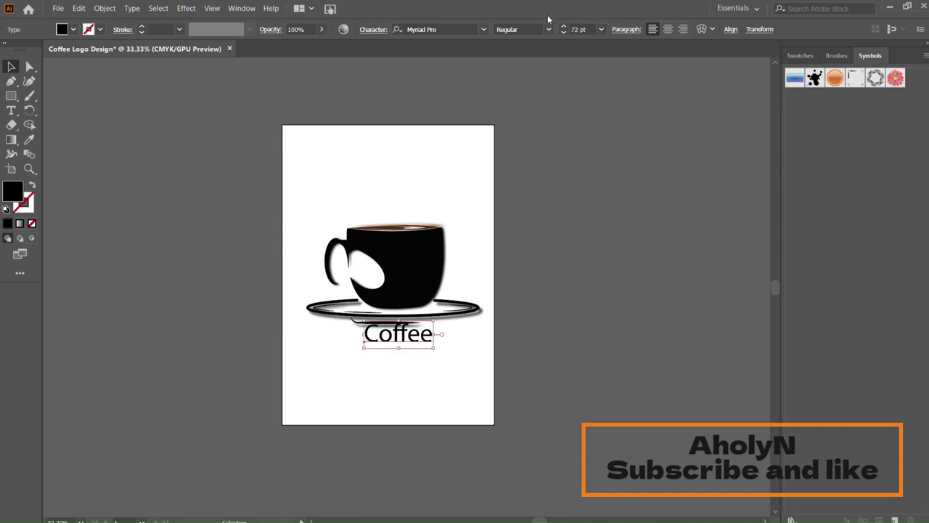
pyautogui.click(420, 29)
pyautogui.write('DAGGERSQUARE')
pyautogui.press('Return')
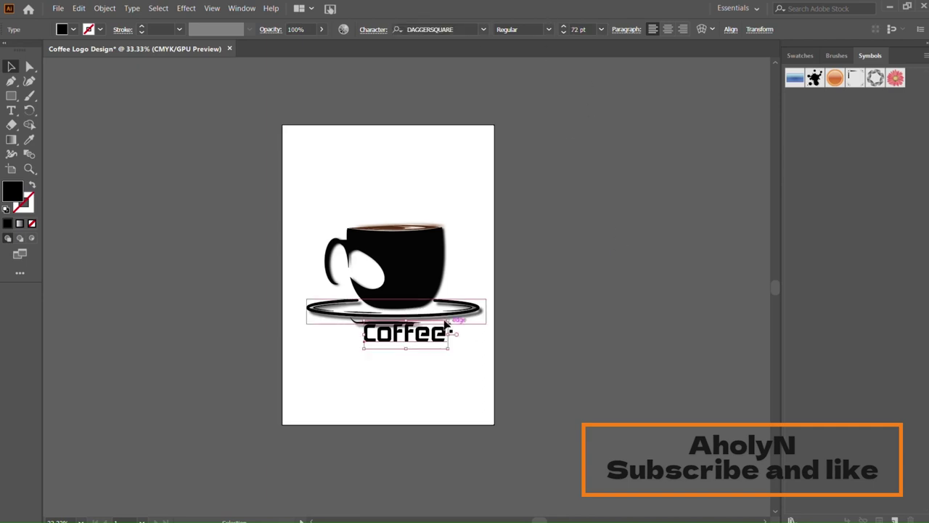
pyautogui.moveTo(399, 336); pyautogui.dragTo(398, 353)
# Color the Coffee text dark brown and give it a drop shadow from the effects list
pyautogui.click(421, 360)
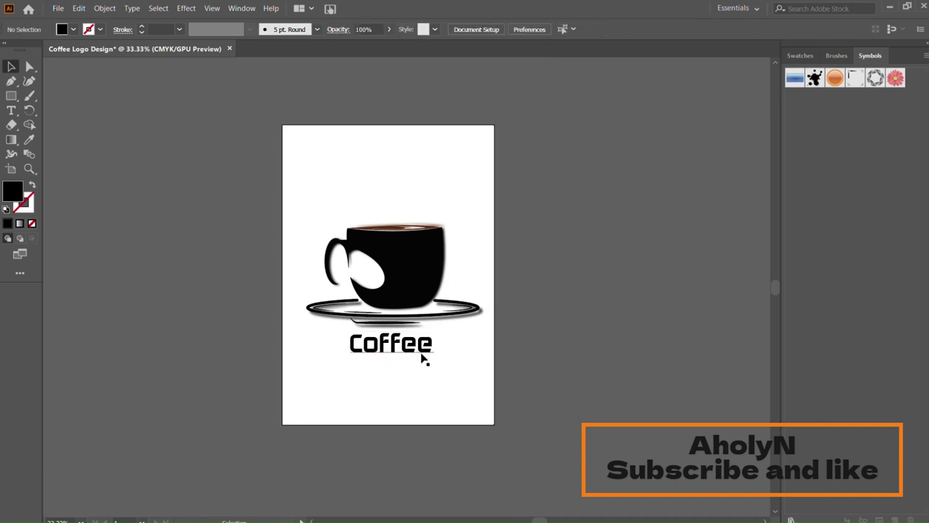
pyautogui.click(392, 343)
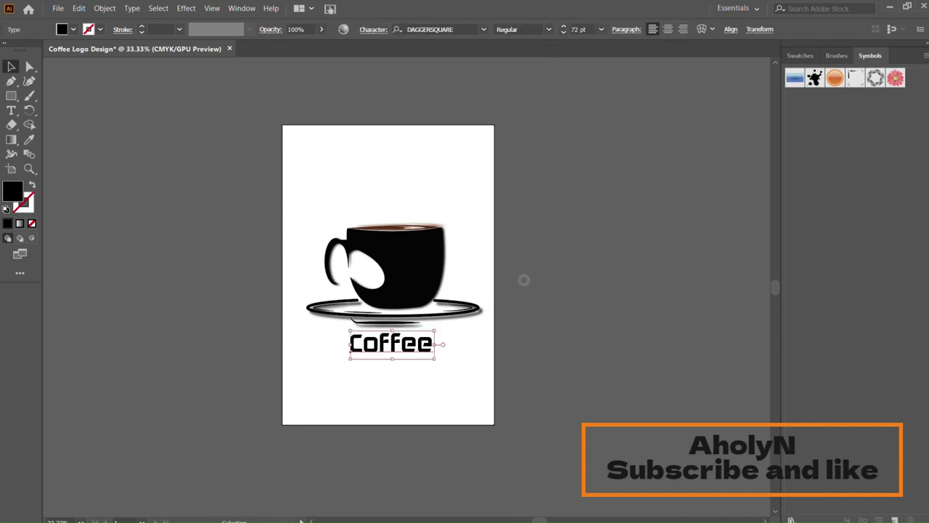
pyautogui.click(415, 322)
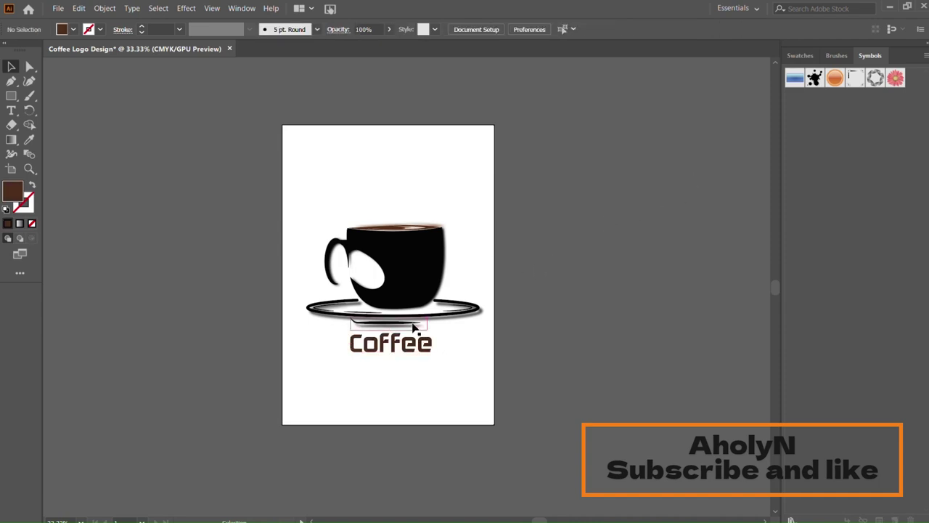
pyautogui.click(392, 342)
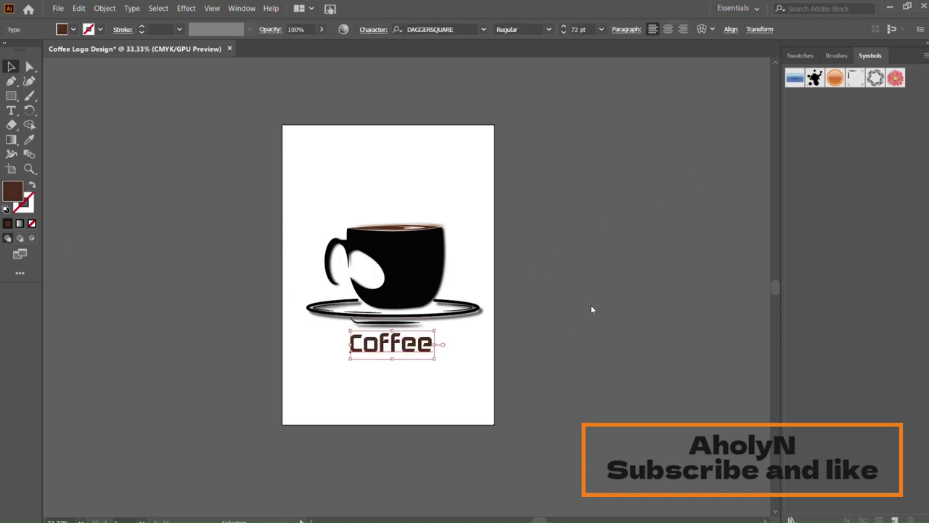
pyautogui.hotkey('ctrl', 'shift', 'a')
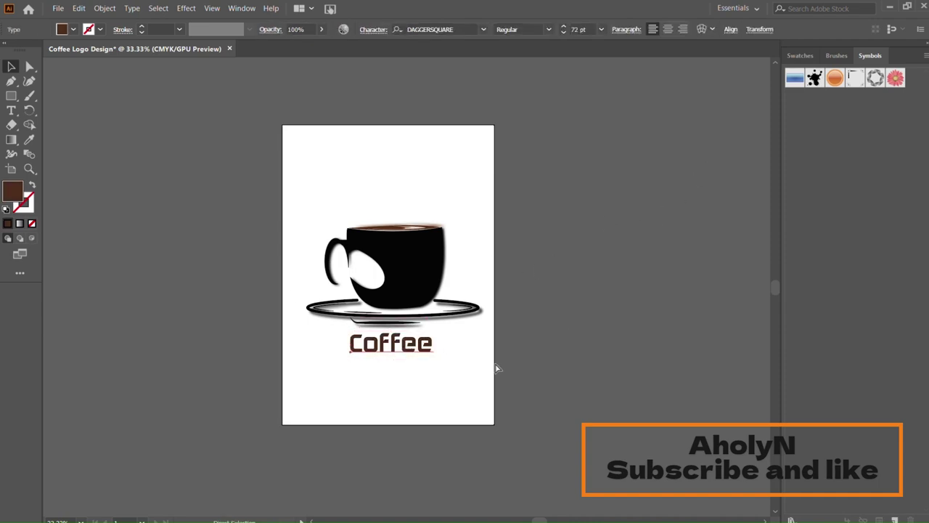
pyautogui.press('v')
pyautogui.hotkey('ctrl', '=')
pyautogui.click(508, 318)
pyautogui.click(449, 282)
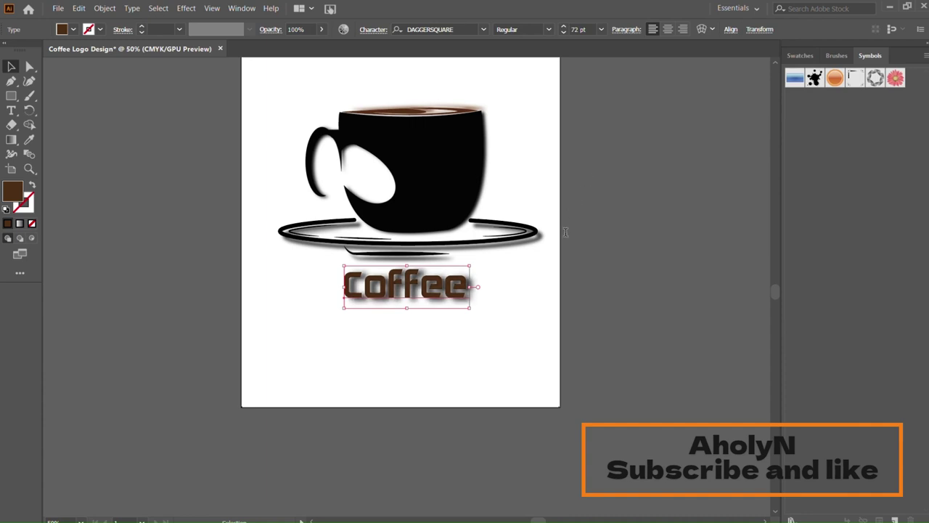
# Scale the cup, saucer and Coffee text up together and nudge them left and up
pyautogui.click(545, 309)
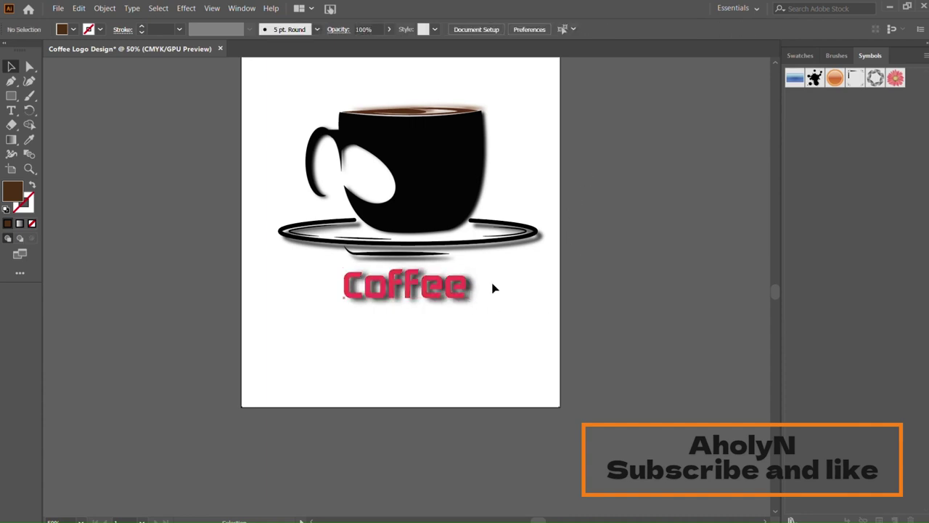
pyautogui.hotkey('ctrl', '-')
pyautogui.moveTo(238, 105); pyautogui.dragTo(564, 307)
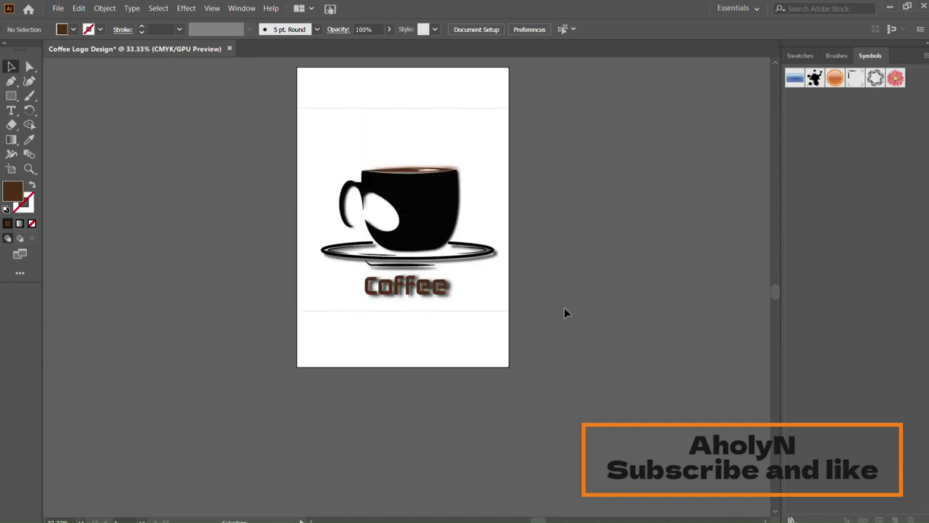
pyautogui.moveTo(503, 306); pyautogui.dragTo(511, 310)
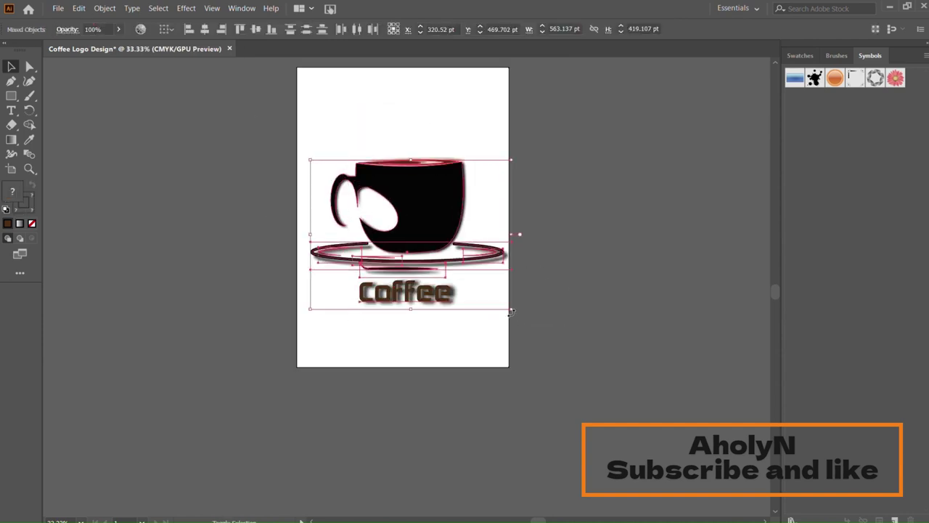
pyautogui.hotkey('shift', 'Left')
pyautogui.press('Up')
pyautogui.press('Up')
pyautogui.press('Up')
pyautogui.press('Up')
pyautogui.press('Up')
pyautogui.press('Up')
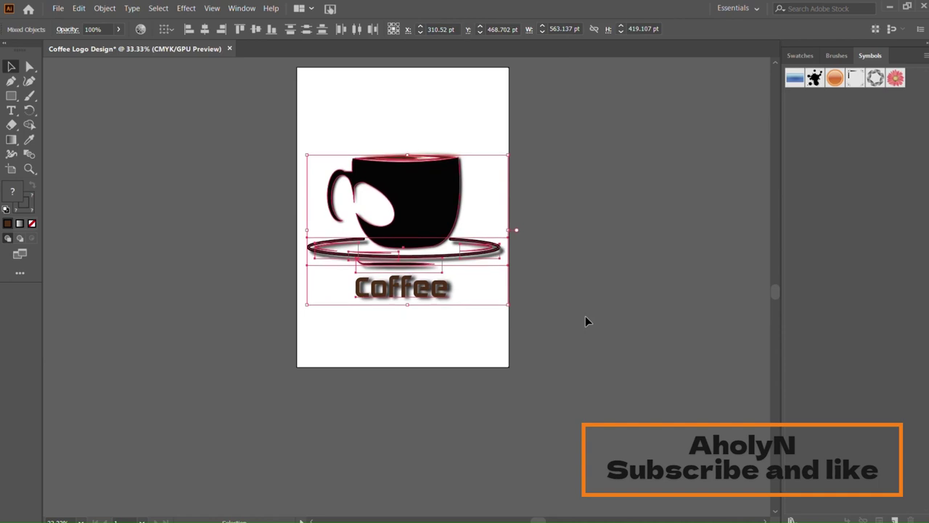
pyautogui.press('Up')
pyautogui.press('Up')
pyautogui.press('Up')
pyautogui.press('Up')
pyautogui.press('Up')
pyautogui.press('Up')
pyautogui.press('Up')
pyautogui.press('Up')
pyautogui.press('Up')
pyautogui.press('Up')
pyautogui.press('Up')
pyautogui.press('Up')
pyautogui.click(473, 327)
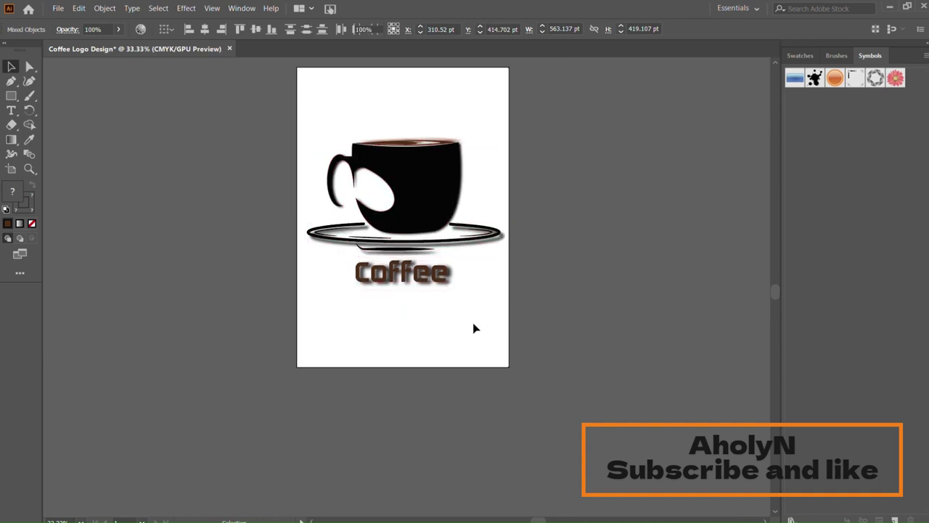
pyautogui.hotkey('ctrl', '=')
pyautogui.click(488, 187)
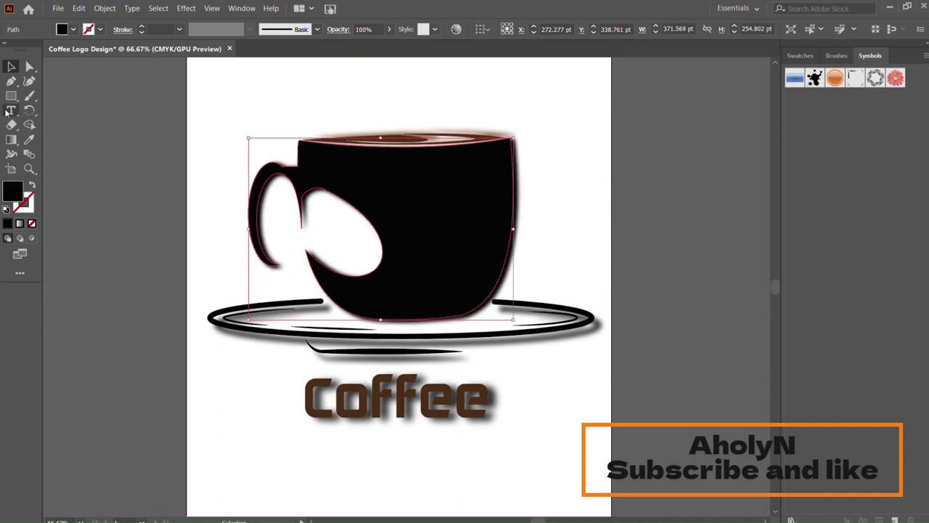
# Type 'AholyN' along the cup's rim path with Type on a Path
pyautogui.moveTo(9, 111); pyautogui.dragTo(48, 123)
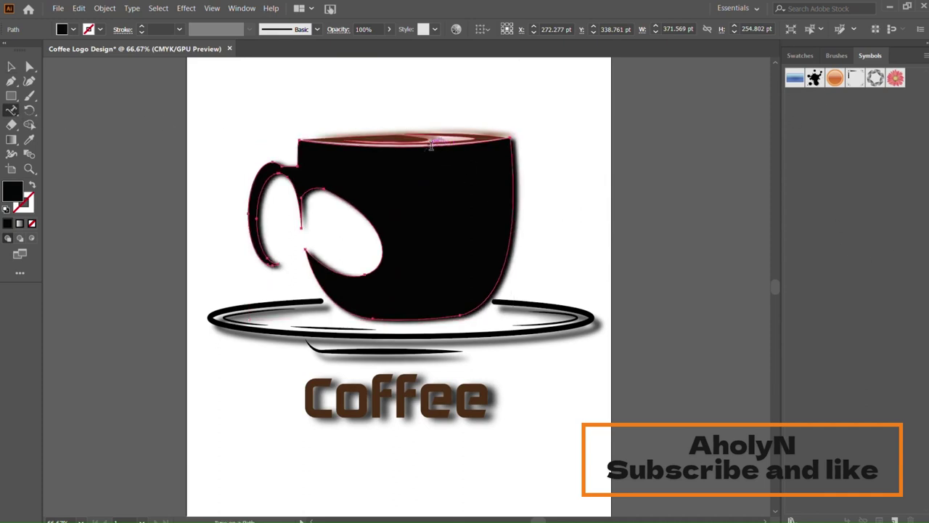
pyautogui.click(424, 148)
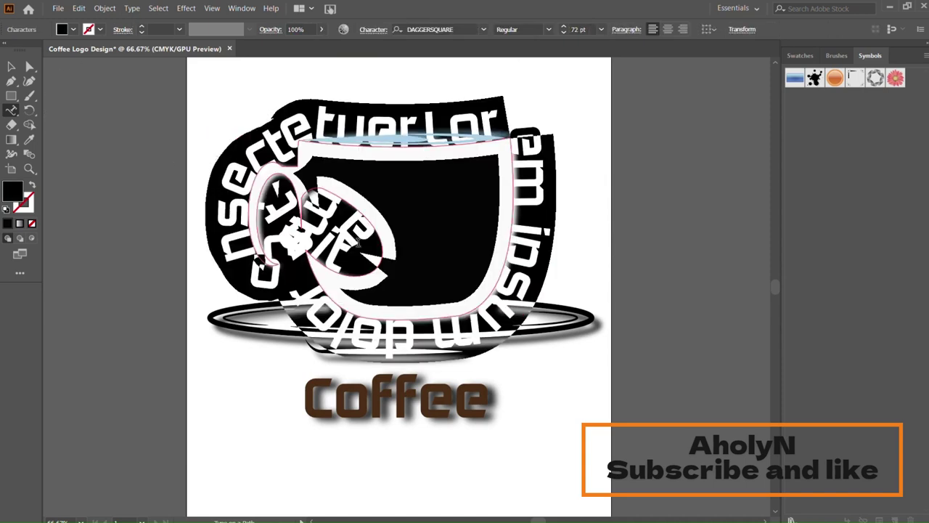
pyautogui.write('a')
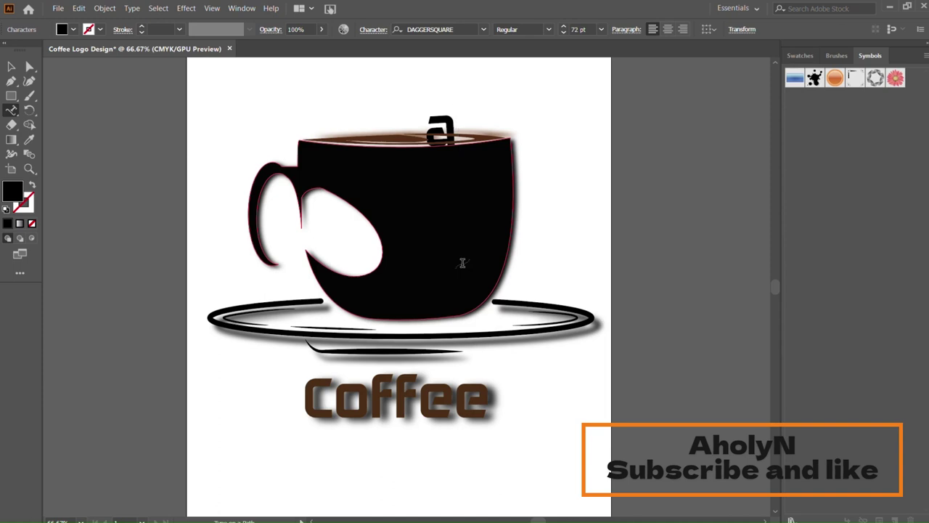
pyautogui.press('BackSpace')
pyautogui.write('Ahol')
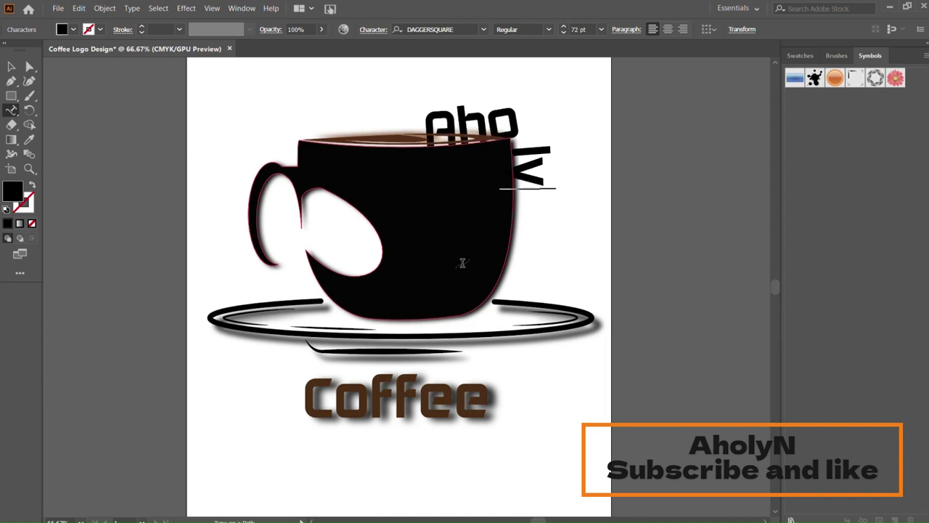
pyautogui.write('yN')
pyautogui.press('Escape')
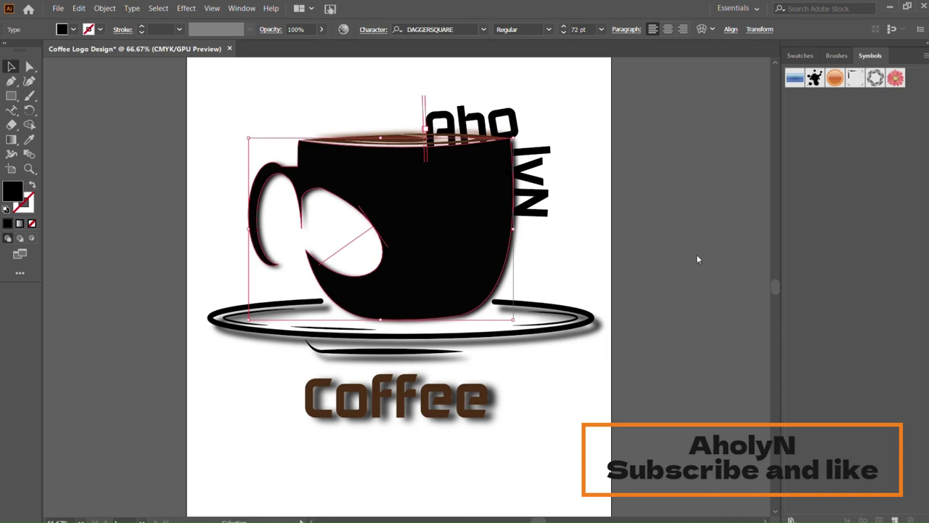
# Make the AholyN text white and scale it down to fit the rim
pyautogui.hotkey('ctrl', 'z')
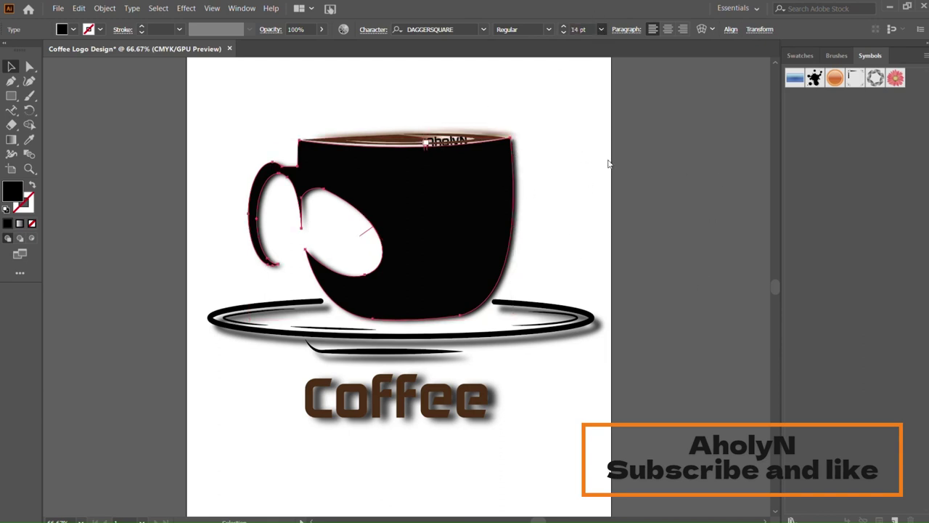
pyautogui.hotkey('ctrl', 'z')
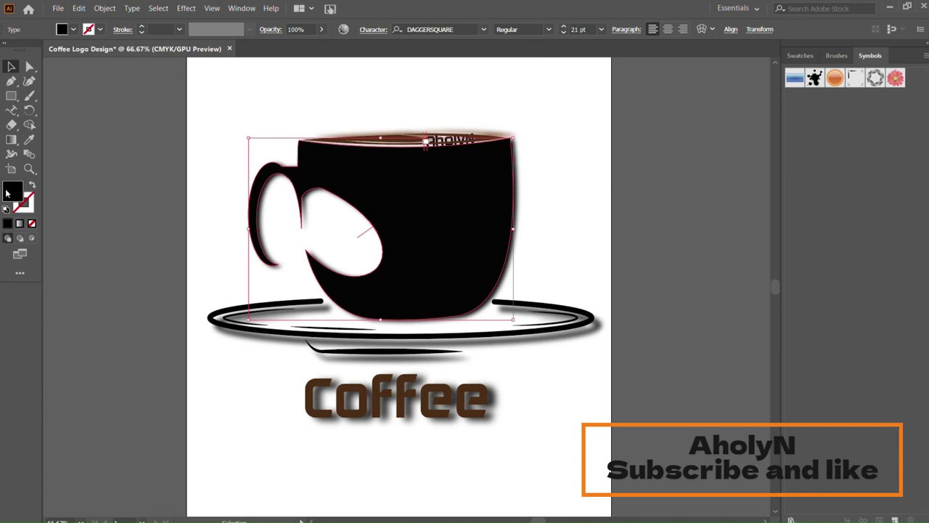
pyautogui.hotkey('ctrl', 'z')
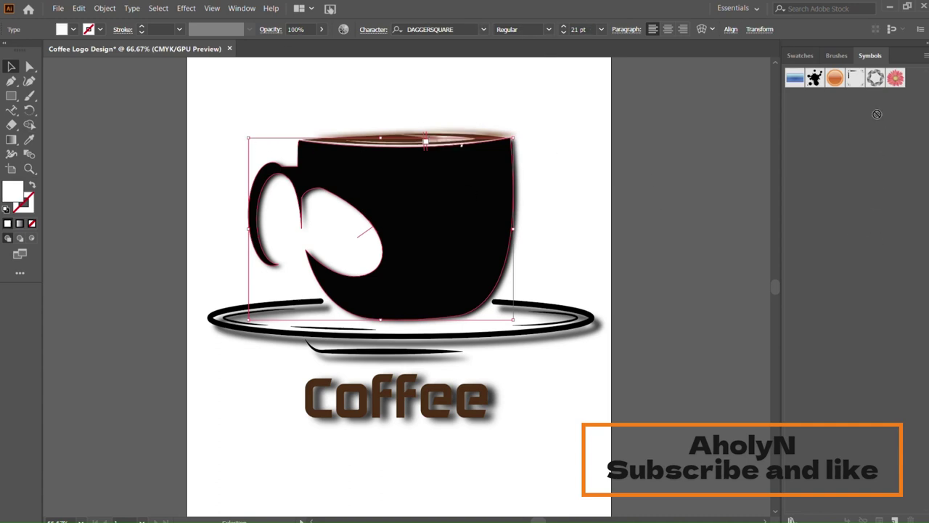
pyautogui.hotkey('ctrl', 'z')
pyautogui.moveTo(247, 135); pyautogui.dragTo(257, 152)
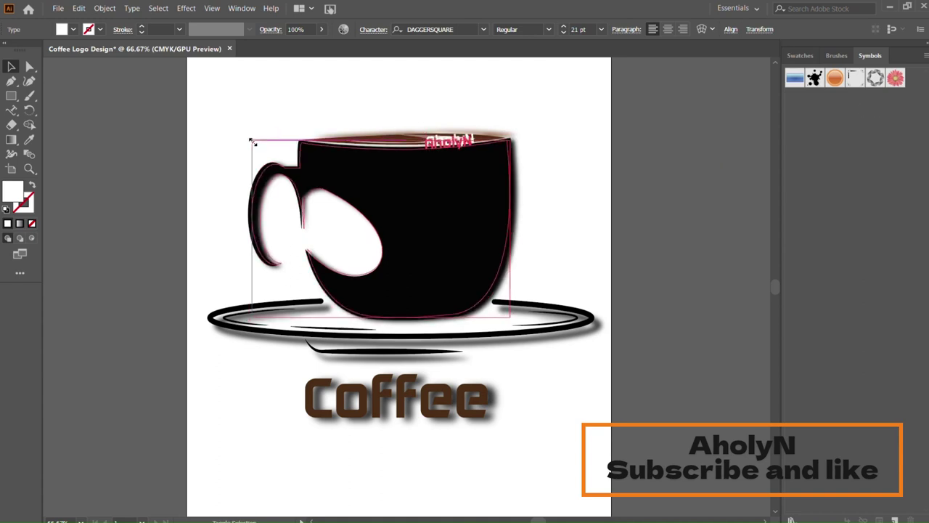
pyautogui.click(538, 143)
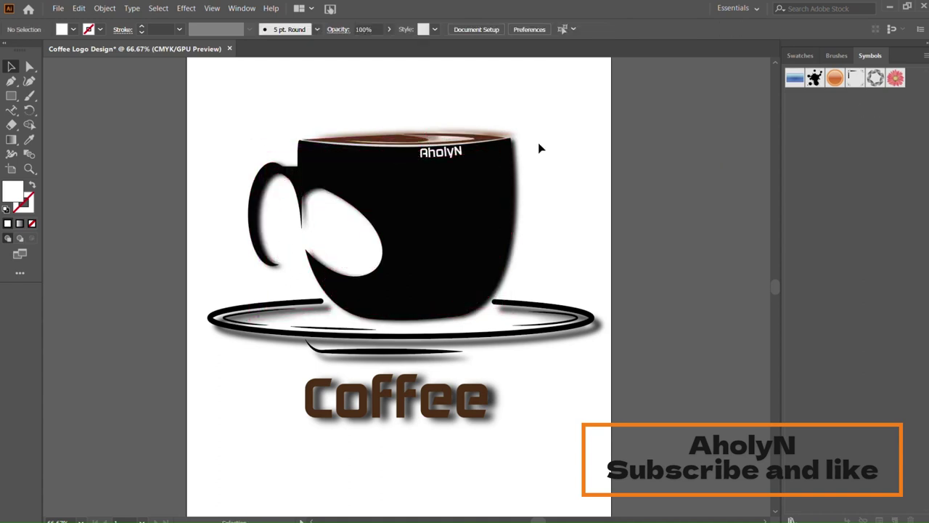
# Slide the AholyN text rightward along the rim toward the cup's right edge
pyautogui.moveTo(446, 159); pyautogui.dragTo(485, 156)
pyautogui.hotkey('ctrl', '=')
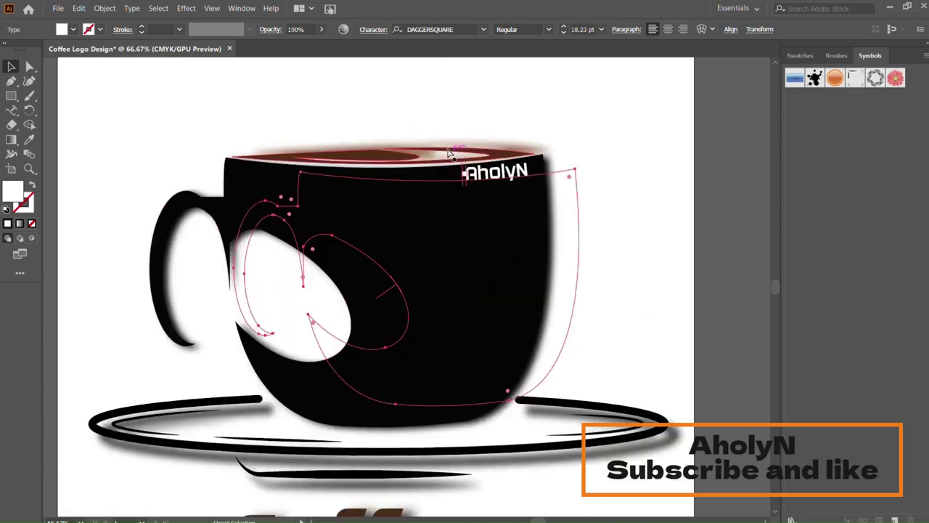
pyautogui.hotkey('ctrl', '=')
pyautogui.moveTo(569, 141); pyautogui.dragTo(623, 143)
pyautogui.hscroll(5, 623, 143)
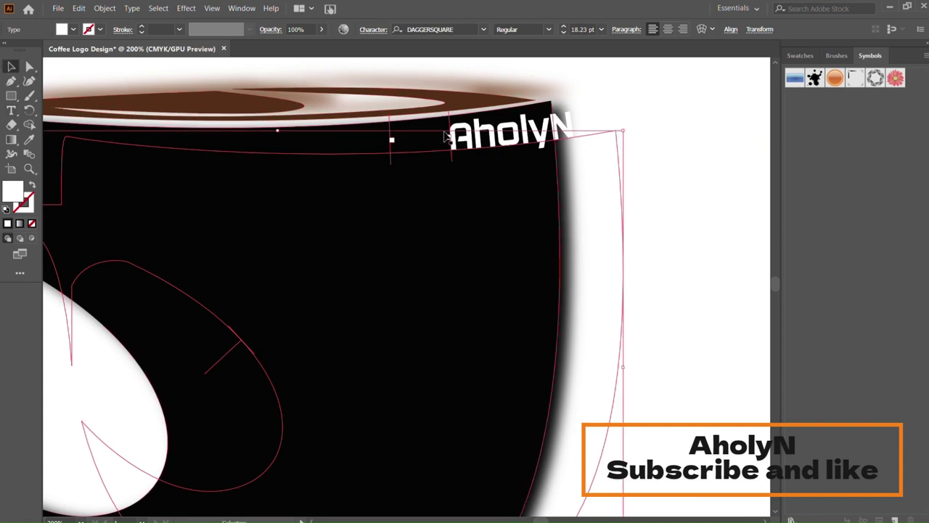
pyautogui.moveTo(446, 138); pyautogui.dragTo(594, 158)
pyautogui.hscroll(3, 594, 158)
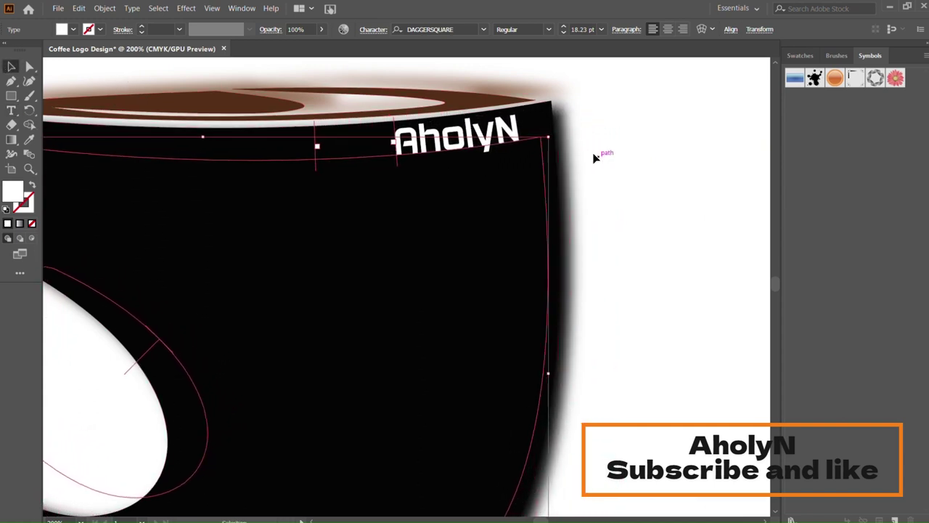
pyautogui.hotkey('ctrl', '0')
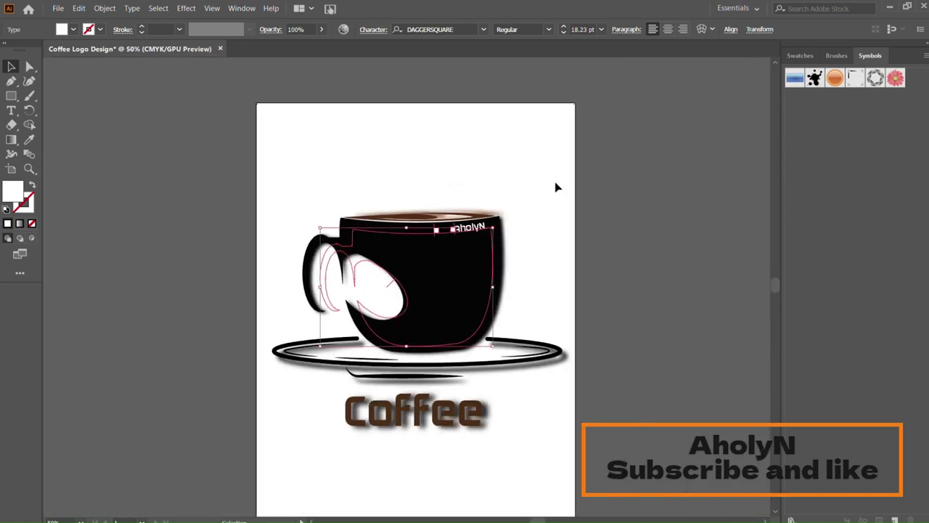
pyautogui.click(553, 218)
pyautogui.click(467, 267)
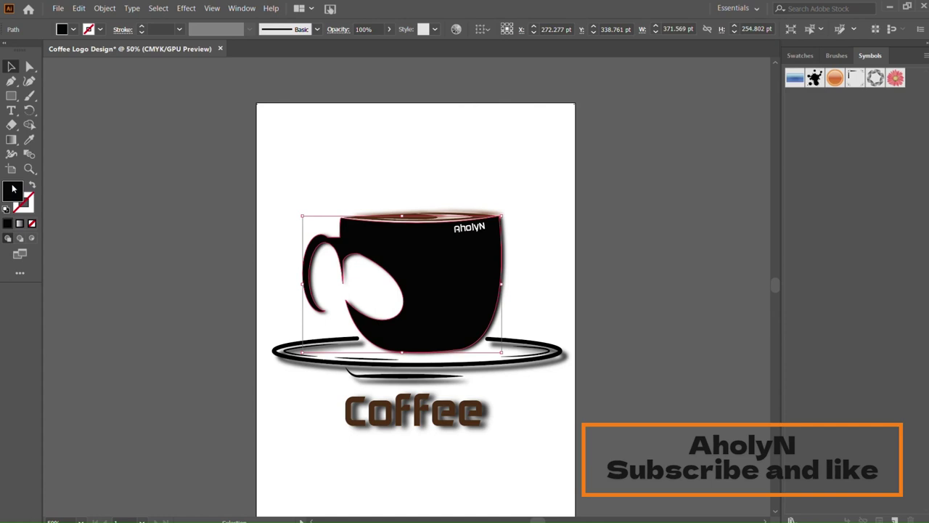
pyautogui.click(423, 204)
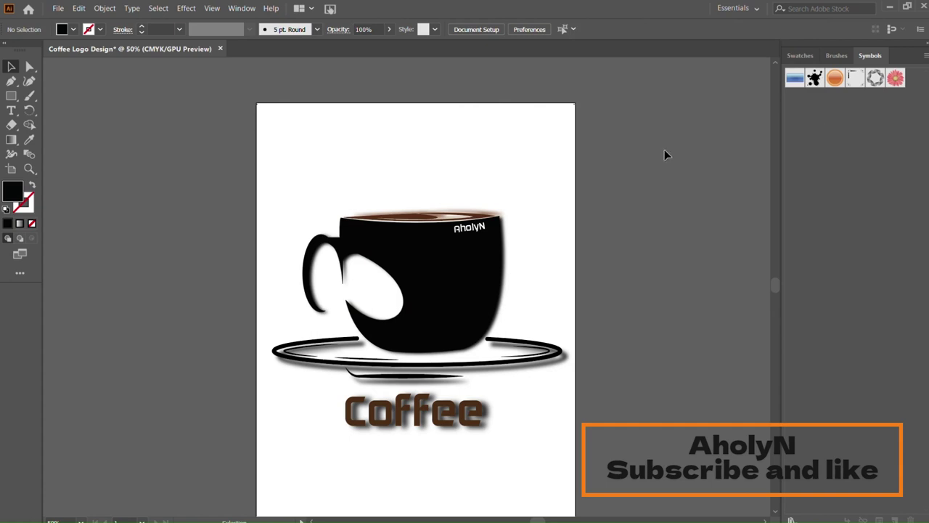
pyautogui.click(470, 267)
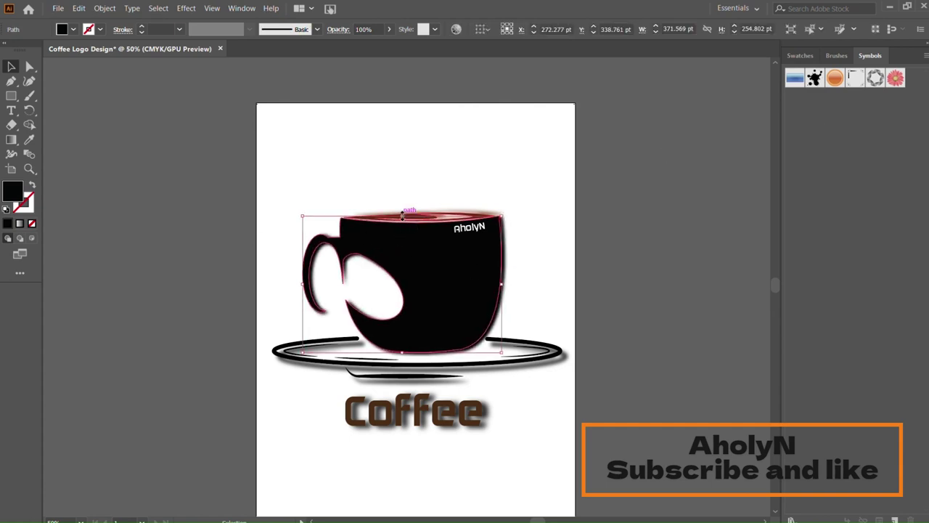
pyautogui.moveTo(403, 215); pyautogui.dragTo(404, 268)
pyautogui.press('Right')
pyautogui.press('Right')
pyautogui.press('Right')
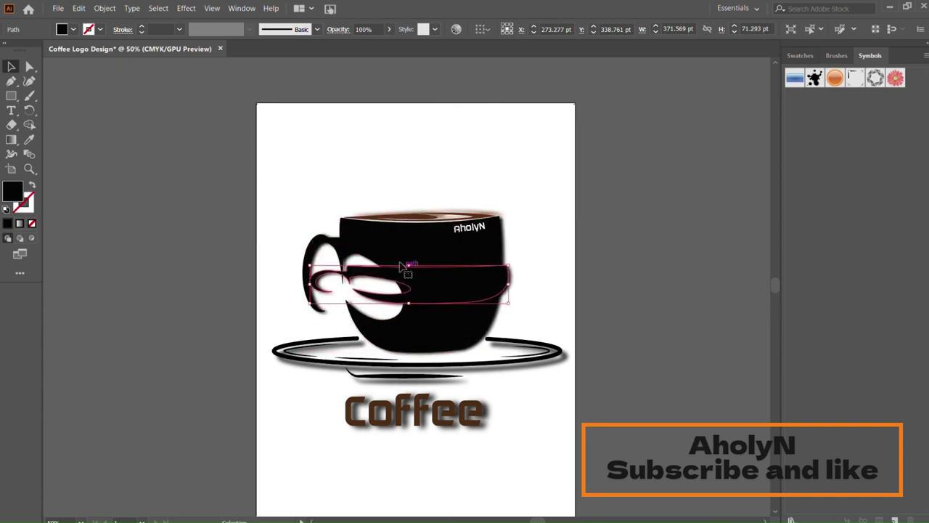
pyautogui.press('Left')
pyautogui.press('Left')
pyautogui.press('Left')
pyautogui.press('Left')
pyautogui.press('Left')
pyautogui.press('Left')
pyautogui.press('Left')
pyautogui.press('Left')
pyautogui.press('Left')
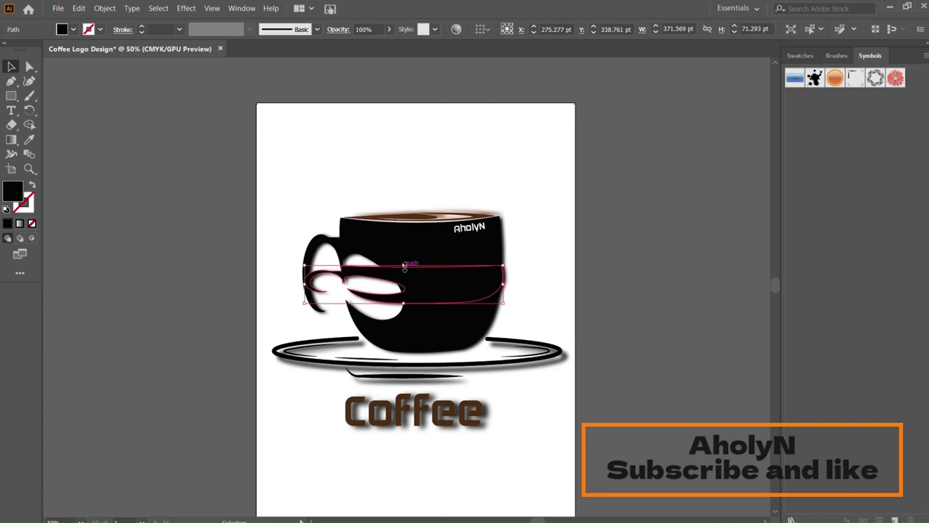
pyautogui.keyDown('shift'); pyautogui.click(479, 287); pyautogui.keyUp('shift')
pyautogui.hotkey('shift', 'm')
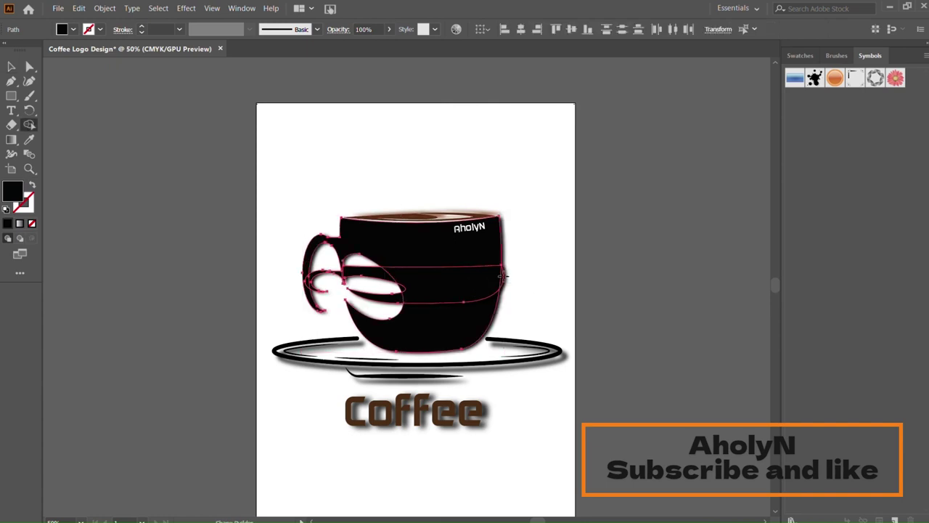
pyautogui.press('v')
pyautogui.click(182, 179)
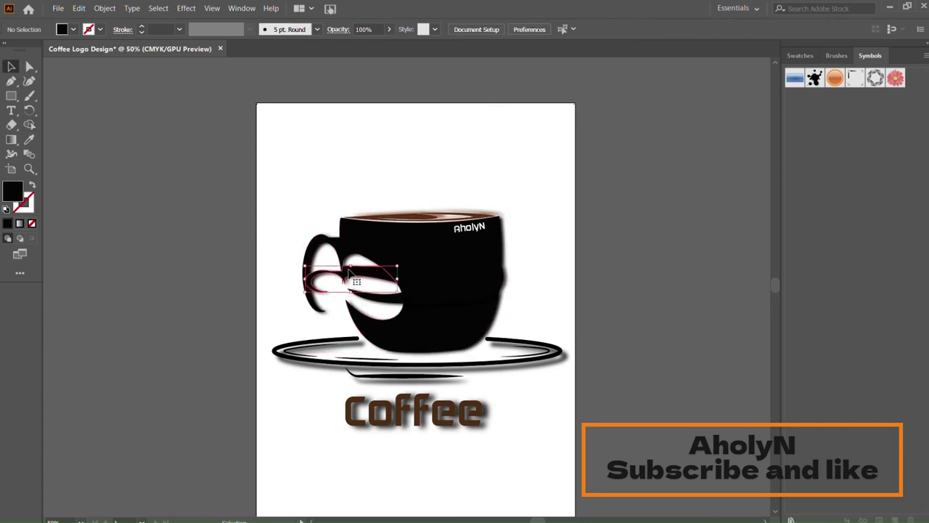
pyautogui.click(363, 279)
pyautogui.keyDown('shift'); pyautogui.click(491, 289); pyautogui.keyUp('shift')
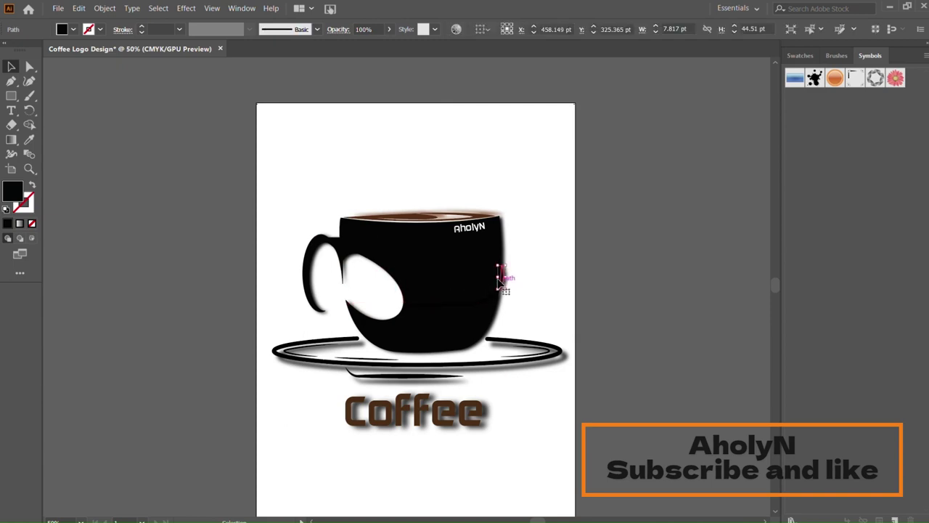
pyautogui.keyDown('shift'); pyautogui.click(487, 285); pyautogui.keyUp('shift')
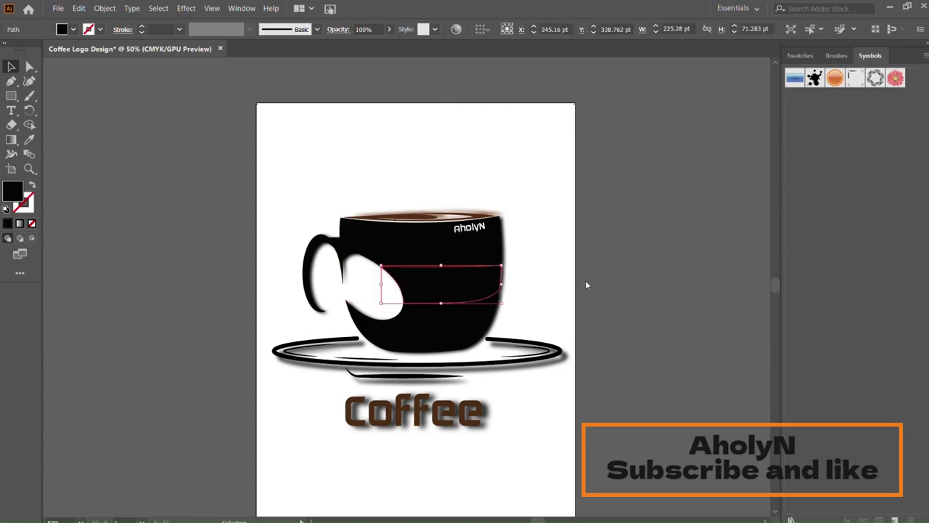
pyautogui.click(538, 284)
pyautogui.click(565, 226)
pyautogui.hotkey('ctrl', 'z')
pyautogui.hotkey('ctrl', 'z')
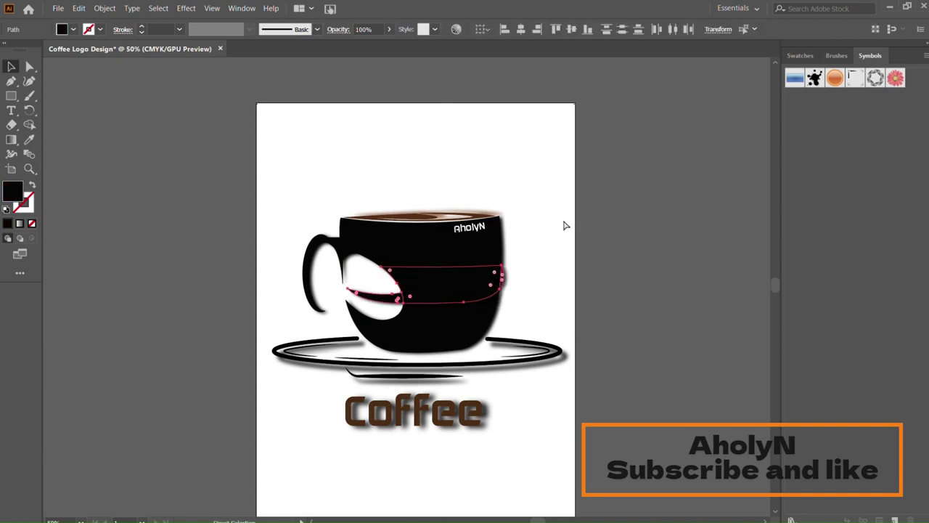
pyautogui.hotkey('ctrl', 'z')
pyautogui.hotkey('ctrl', 'z')
pyautogui.hotkey('ctrl', 'z')
pyautogui.hotkey('ctrl', 'z')
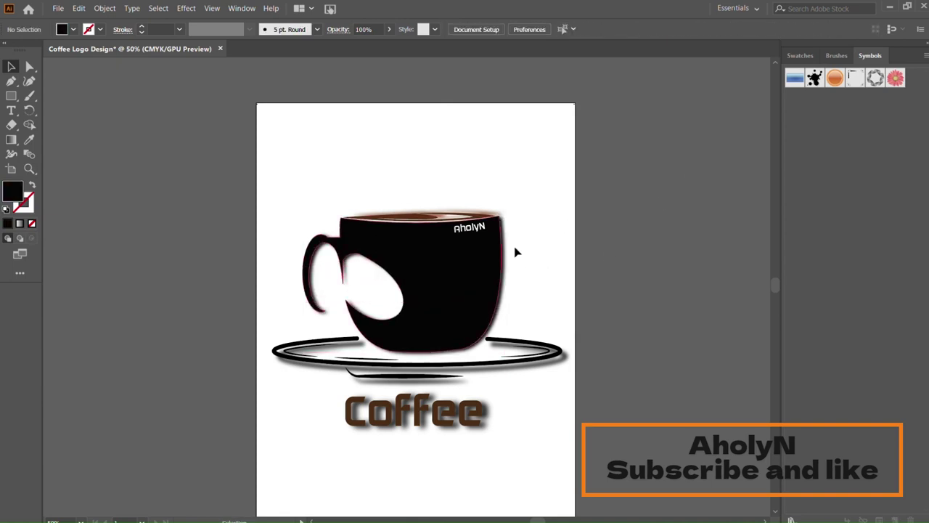
pyautogui.hotkey('ctrl', 'z')
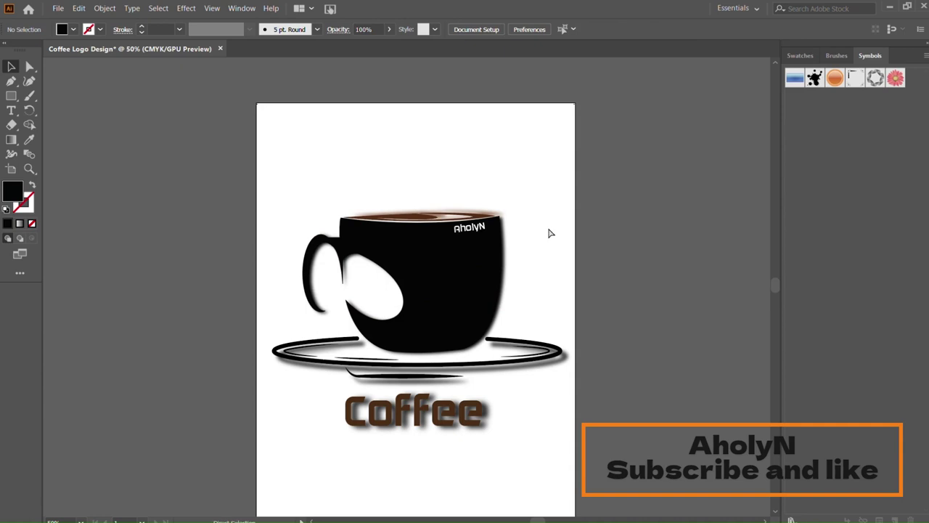
pyautogui.hotkey('ctrl', '-')
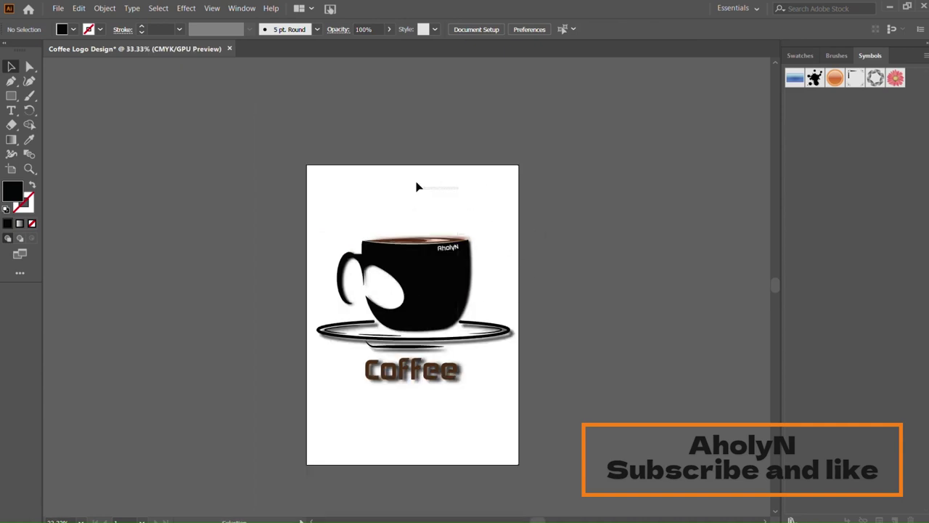
pyautogui.scroll(1, 514, 224)
pyautogui.scroll(-2, 510, 212)
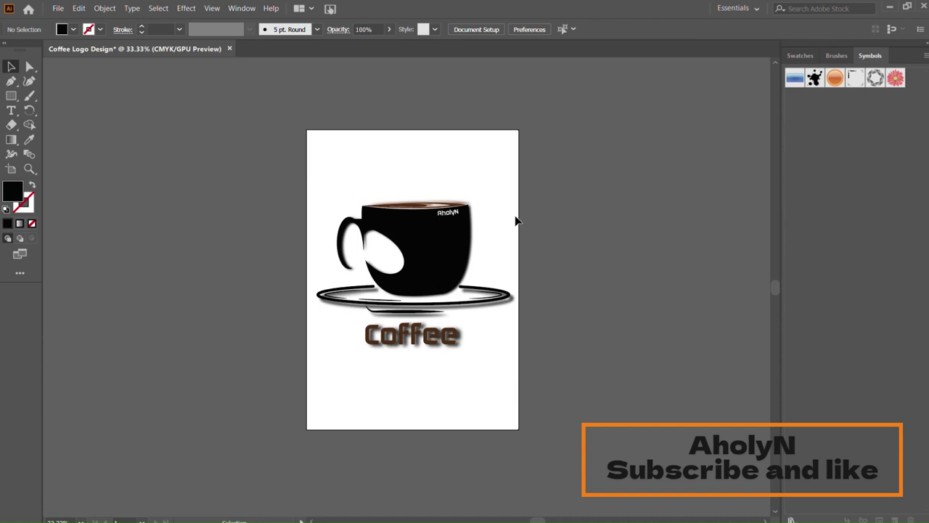
pyautogui.hotkey('ctrl', '1')
pyautogui.click(533, 215)
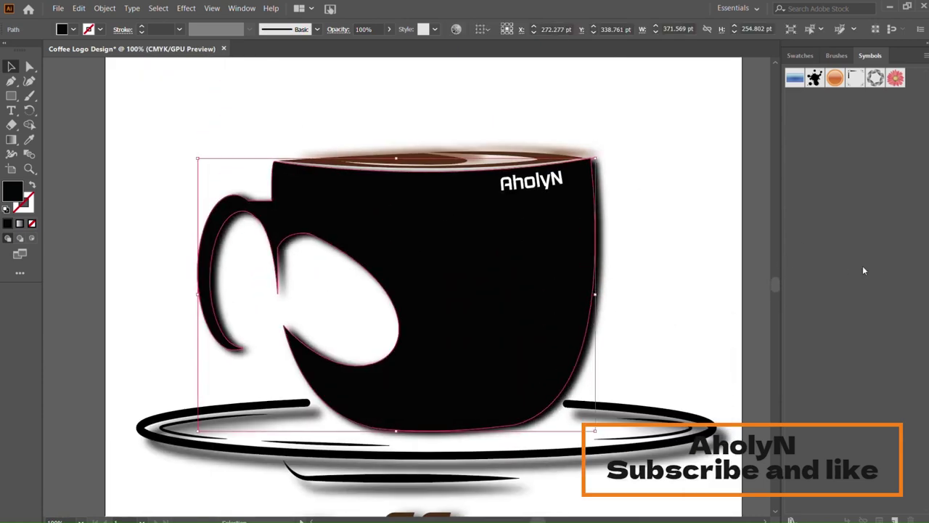
pyautogui.click(599, 287)
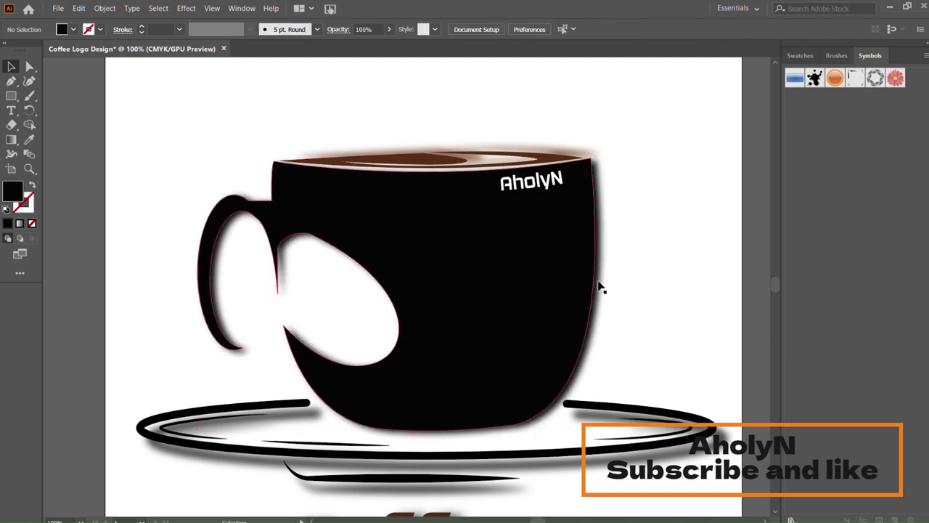
pyautogui.click(465, 234)
pyautogui.press('a')
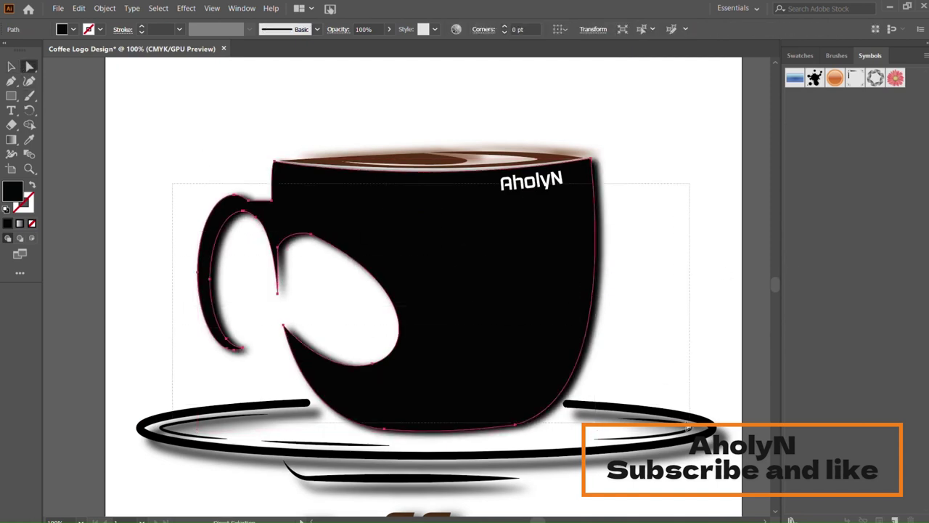
pyautogui.moveTo(173, 183); pyautogui.dragTo(689, 450)
pyautogui.keyDown('shift'); pyautogui.click(659, 433); pyautogui.keyUp('shift')
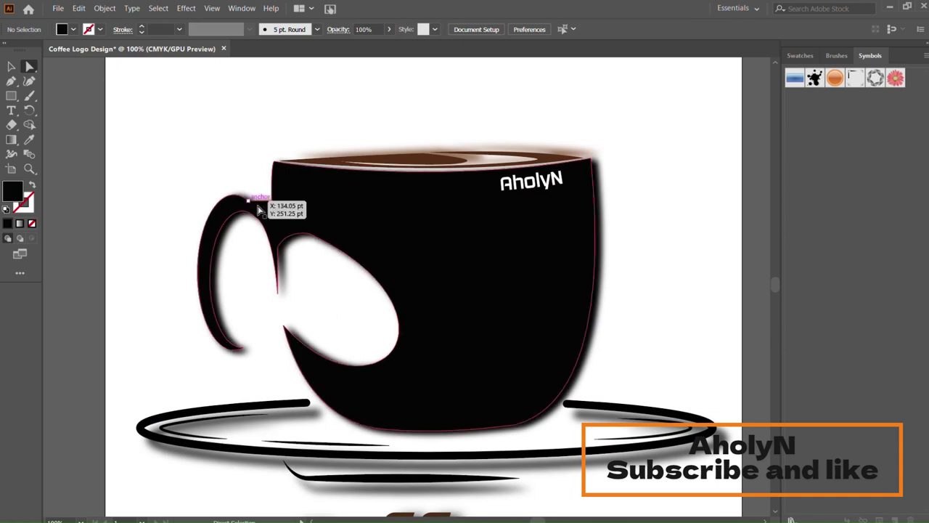
pyautogui.moveTo(181, 187); pyautogui.dragTo(634, 360)
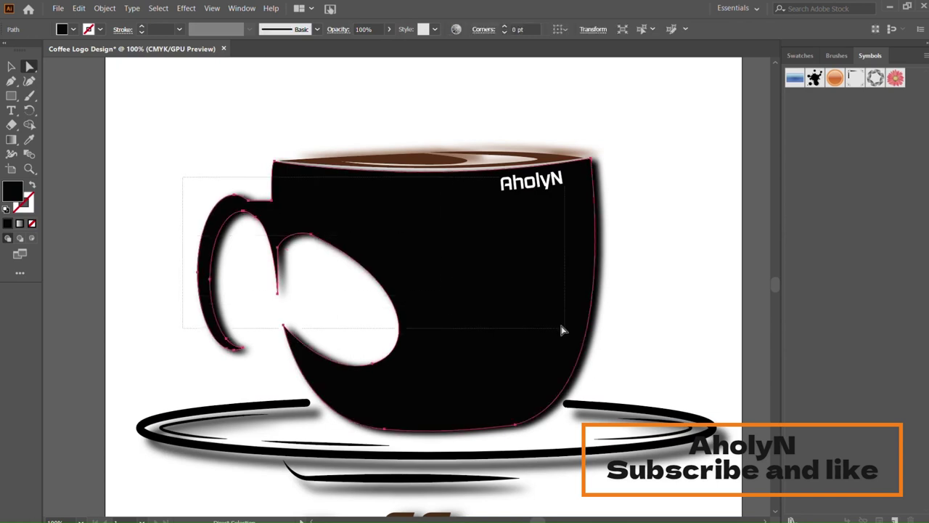
pyautogui.click(634, 361)
pyautogui.moveTo(331, 330); pyautogui.dragTo(436, 434)
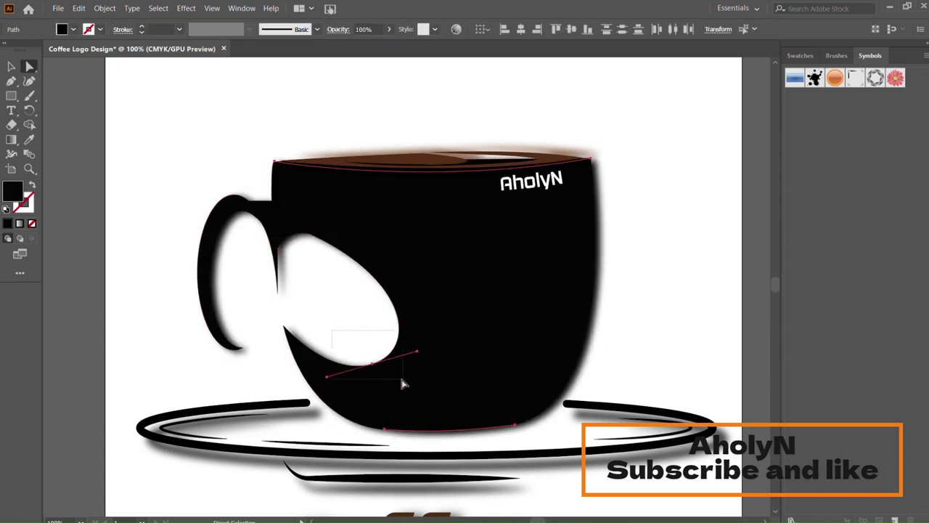
pyautogui.click(629, 252)
pyautogui.click(395, 430)
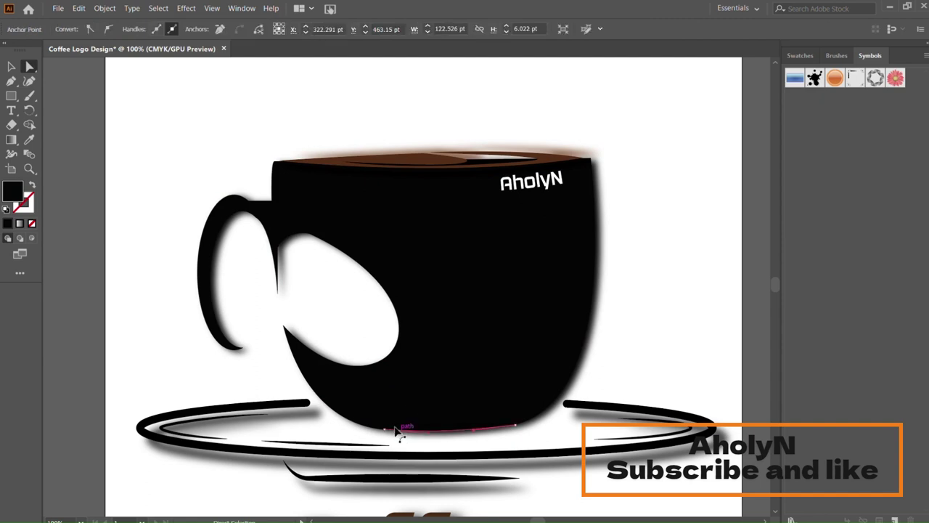
pyautogui.click(392, 435)
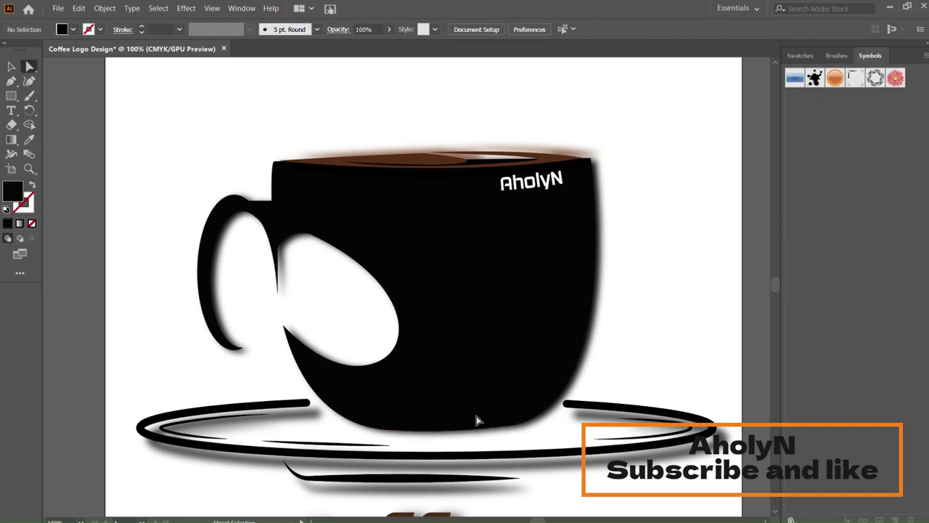
pyautogui.click(507, 427)
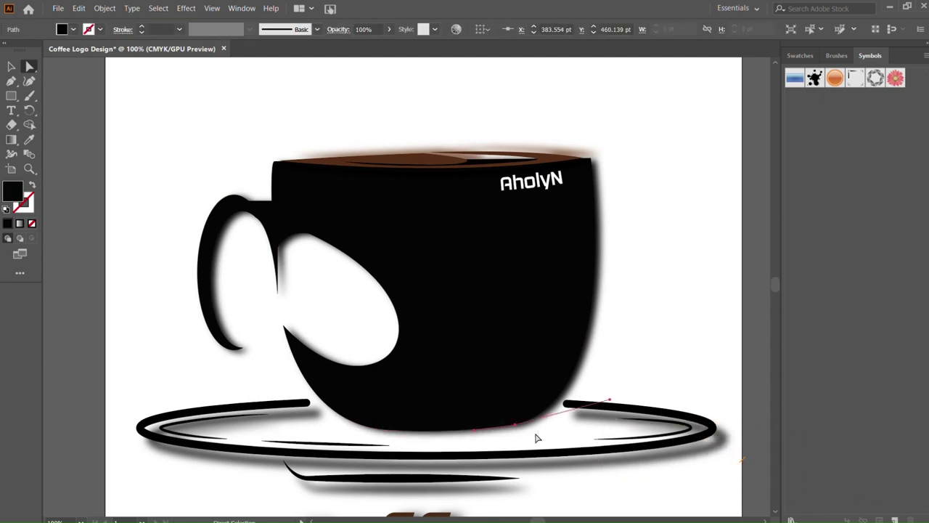
pyautogui.click(614, 349)
# Nudge the copied top rim path into place and swap its fill to a stroke
pyautogui.click(396, 173)
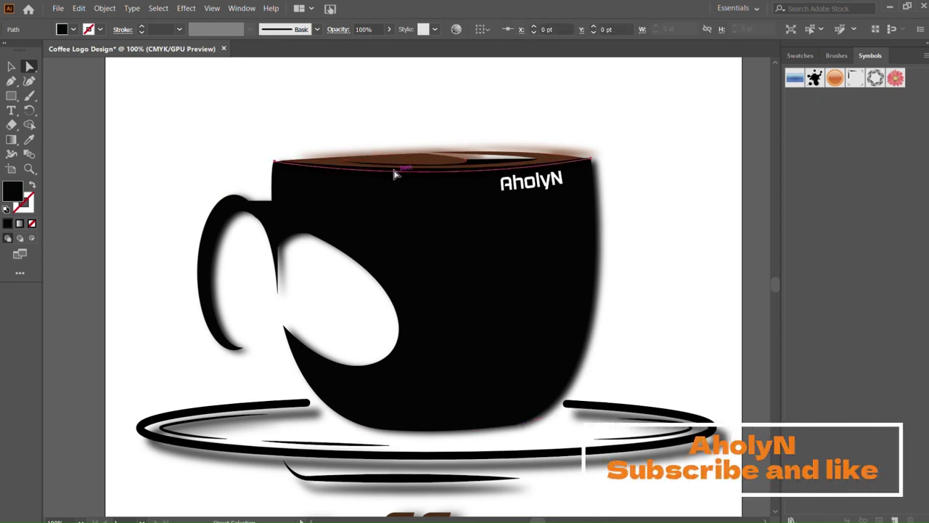
pyautogui.press('Down')
pyautogui.press('Down')
pyautogui.press('Down')
pyautogui.press('Down')
pyautogui.press('Down')
pyautogui.press('Down')
pyautogui.press('Down')
pyautogui.press('Down')
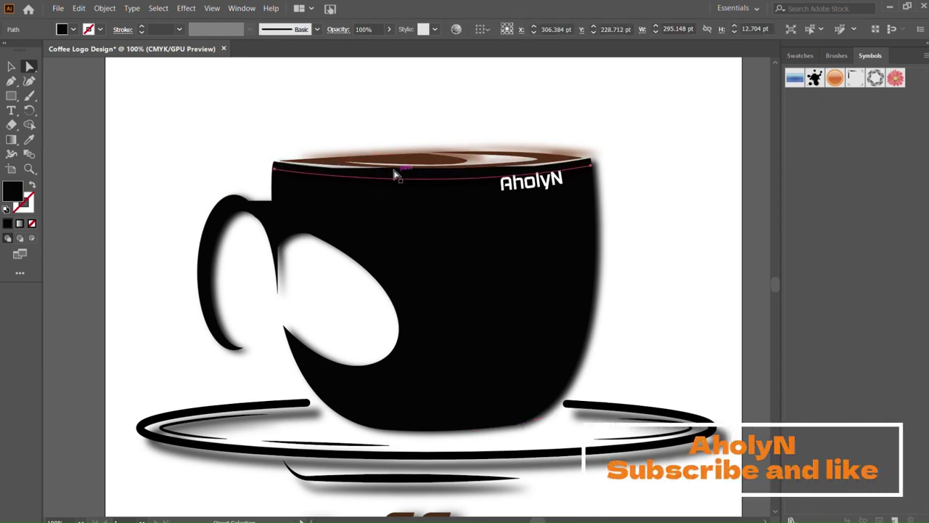
pyautogui.press('Up')
pyautogui.press('Up')
pyautogui.press('Up')
pyautogui.hotkey('shift', 'x')
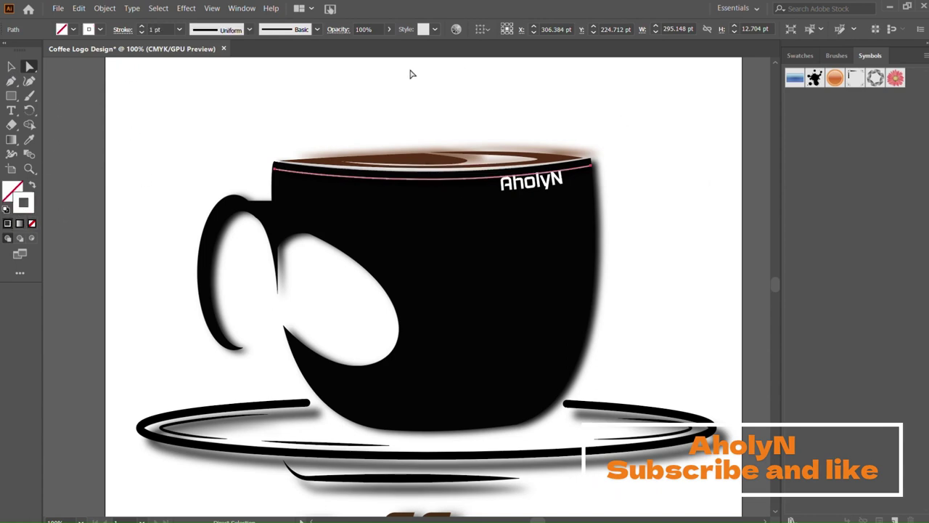
pyautogui.click(578, 80)
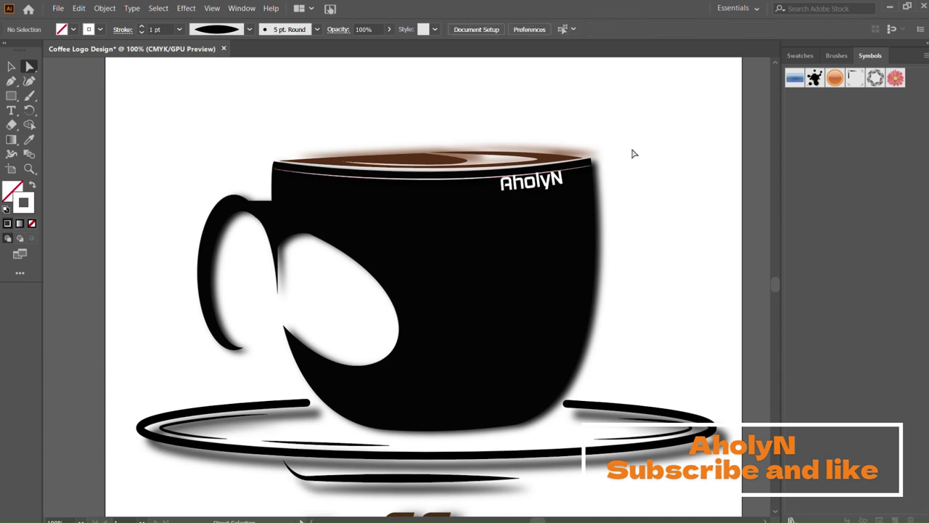
pyautogui.click(541, 171)
pyautogui.press('v')
pyautogui.click(594, 164)
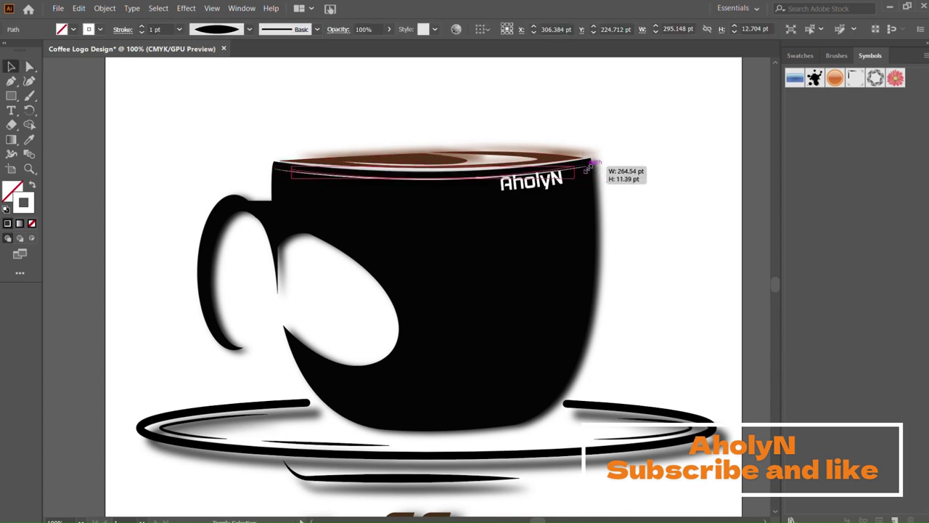
# Set the rim line's stroke to 2 pt and move the AholyN text slightly lower
pyautogui.click(618, 155)
pyautogui.click(479, 175)
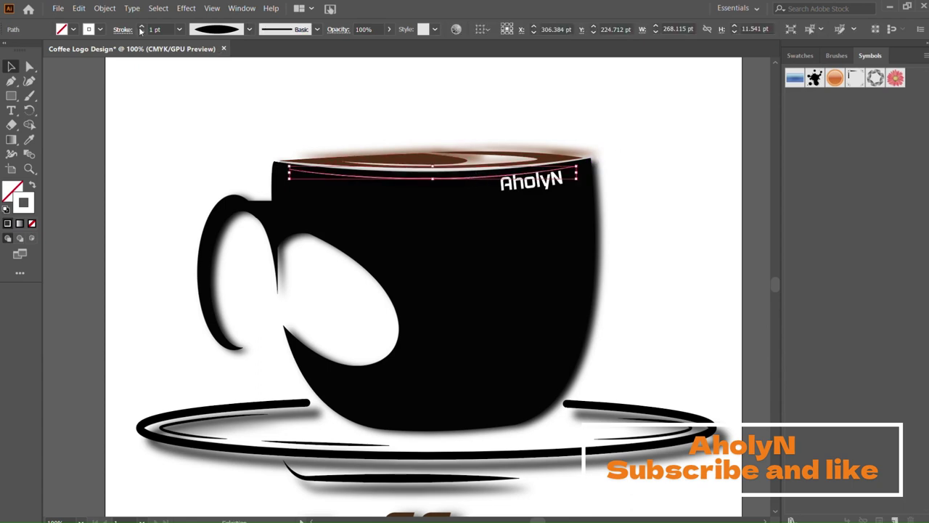
pyautogui.click(447, 63)
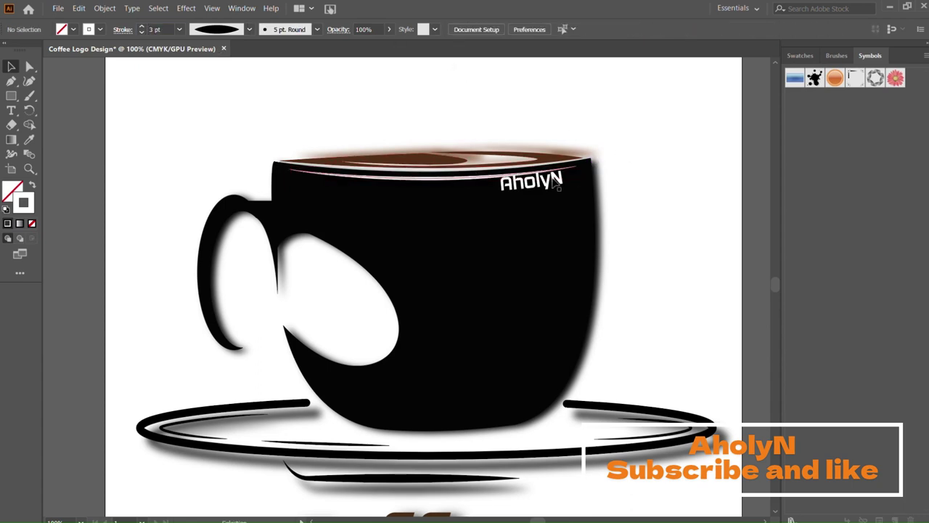
pyautogui.click(541, 186)
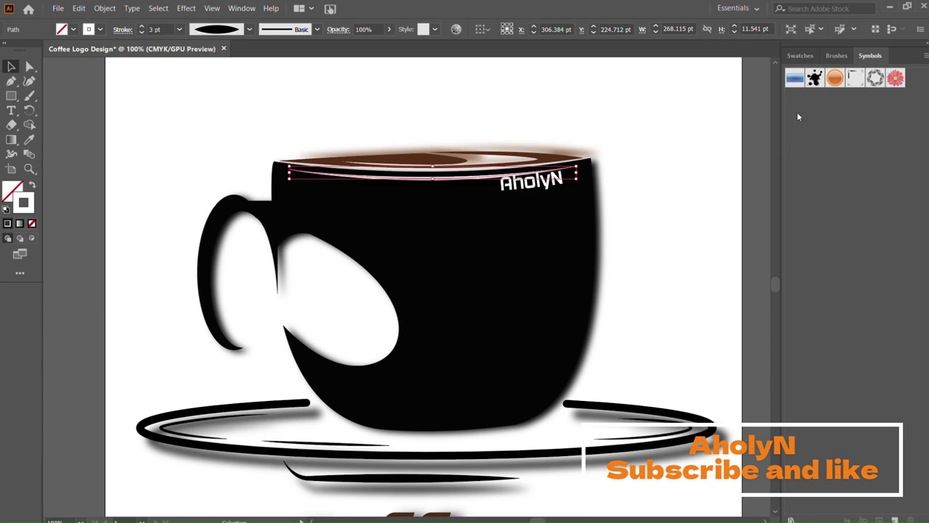
pyautogui.moveTo(532, 182); pyautogui.dragTo(531, 185)
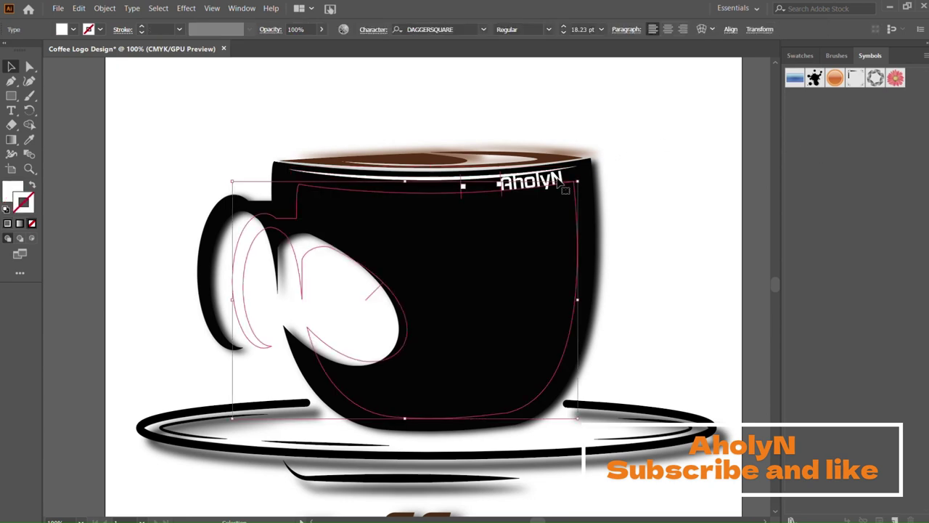
# Nudge the rim highlight line left and up and tilt it to match the rim
pyautogui.click(615, 109)
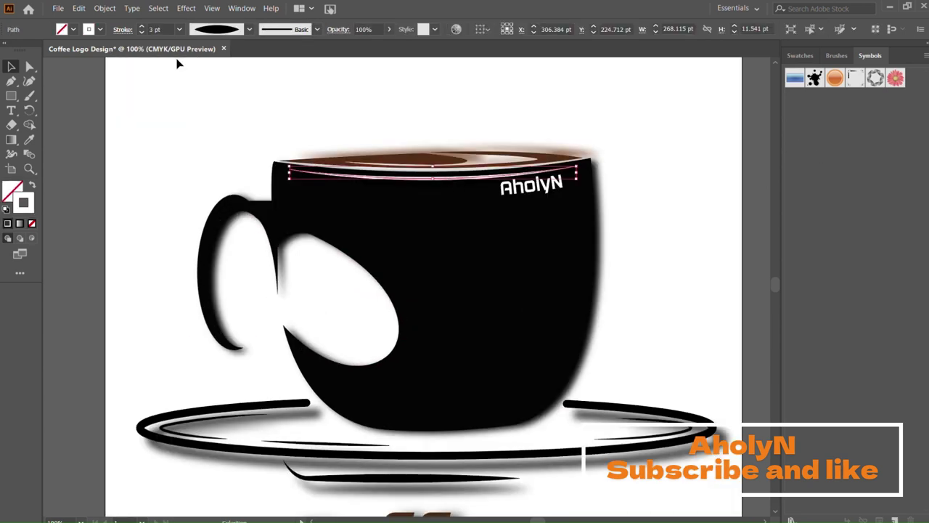
pyautogui.click(218, 112)
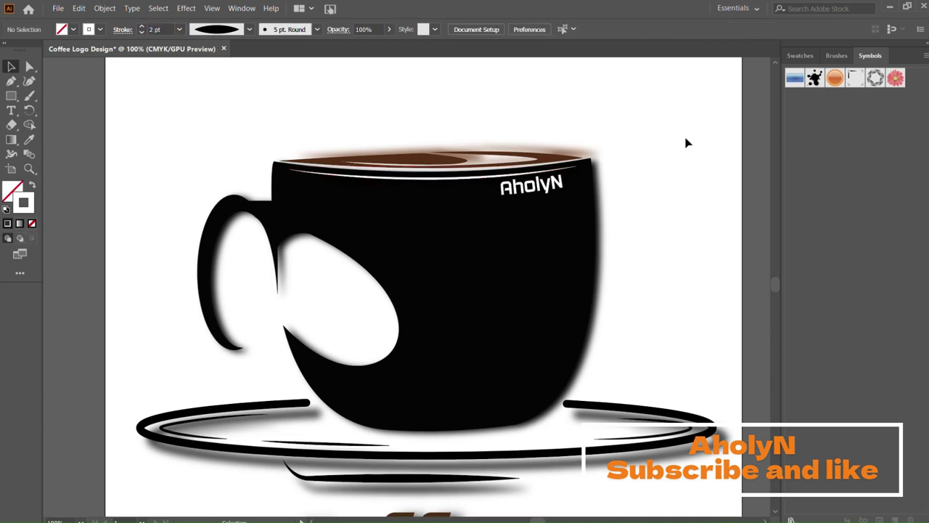
pyautogui.click(478, 175)
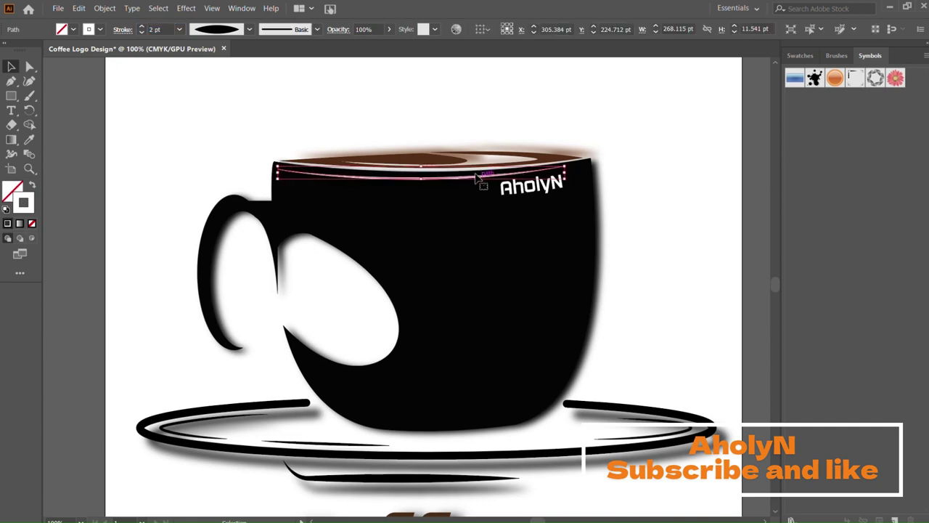
pyautogui.hotkey('shift', 'Left')
pyautogui.press('Left')
pyautogui.press('Up')
pyautogui.press('Up')
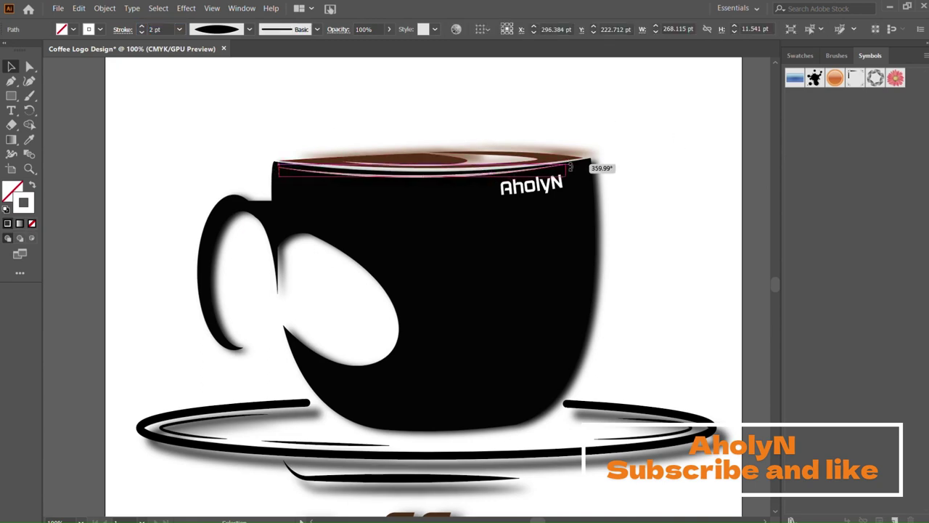
pyautogui.hotkey('ctrl', '=')
pyautogui.moveTo(709, 342)
pyautogui.mouseDown()
pyautogui.moveTo(693, 279)
pyautogui.moveTo(610, 311)
pyautogui.mouseUp()
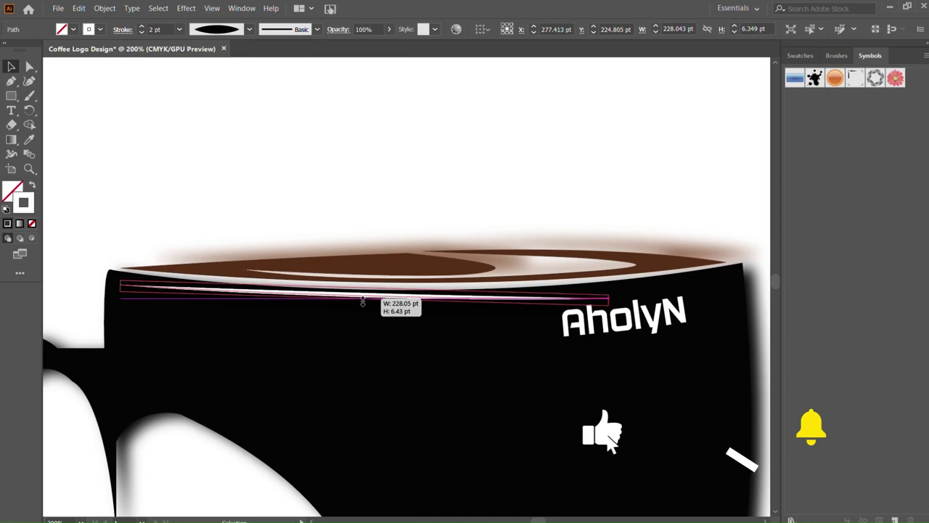
# Drag the middle of the rim highlight line downward into a gentle curve along the rim
pyautogui.moveTo(362, 302); pyautogui.dragTo(368, 304)
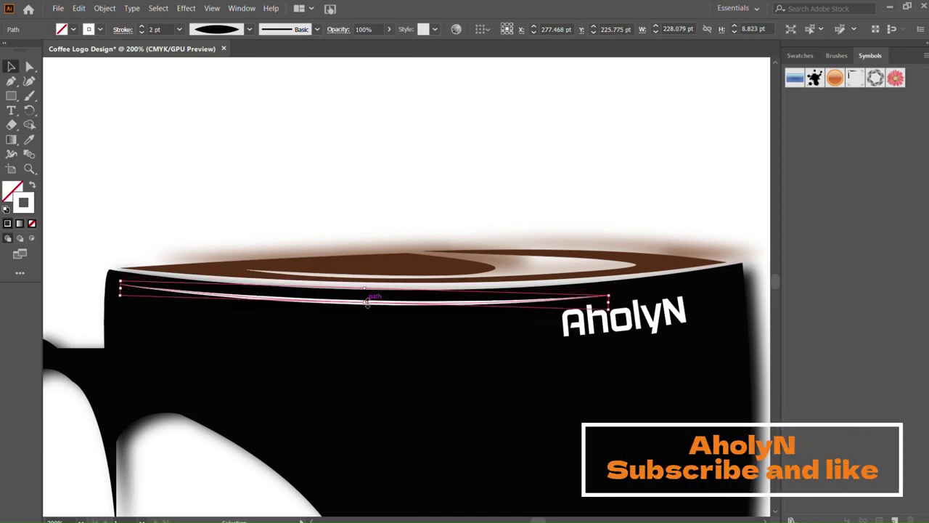
# Move the AholyN rim text slightly lower on the cup
pyautogui.click(392, 156)
pyautogui.hotkey('ctrl', '-')
pyautogui.hotkey('ctrl', '-')
pyautogui.hotkey('ctrl', '-')
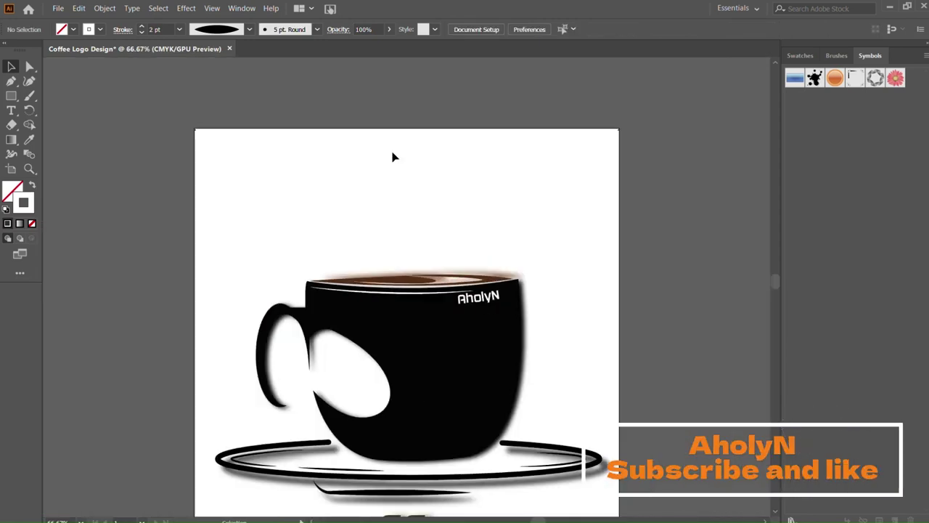
pyautogui.moveTo(477, 298); pyautogui.dragTo(477, 305)
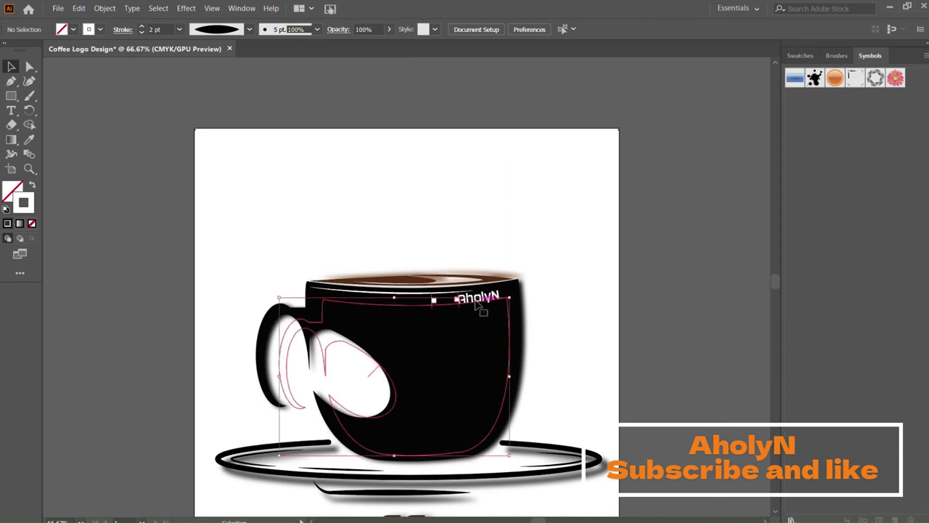
pyautogui.click(548, 249)
# Select all the artwork and shift the whole logo lower on the artboard
pyautogui.hotkey('ctrl', '-')
pyautogui.hotkey('ctrl', '-')
pyautogui.scroll(-2, 490, 236)
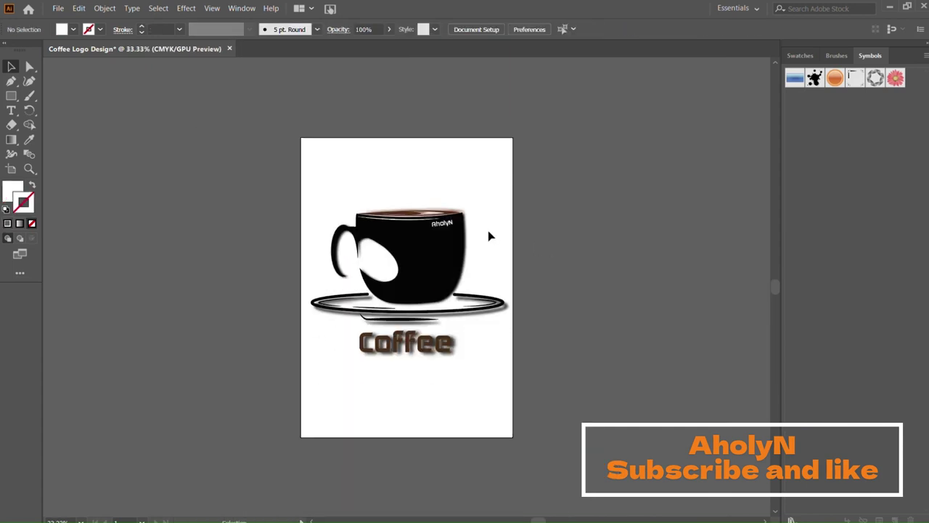
pyautogui.hotkey('ctrl', 'a')
pyautogui.press('Down')
pyautogui.press('Down')
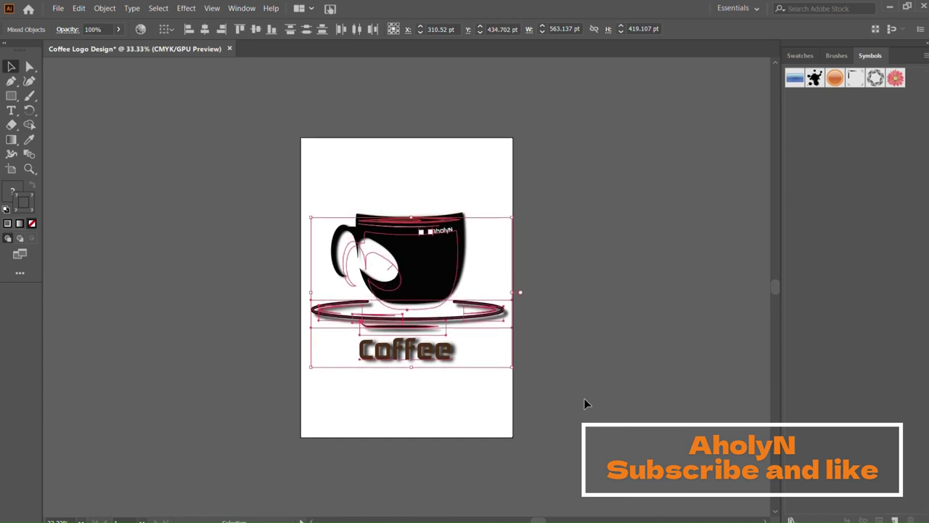
pyautogui.press('Down')
pyautogui.press('Up')
pyautogui.press('Up')
pyautogui.press('Up')
pyautogui.press('Up')
pyautogui.press('Up')
pyautogui.press('Up')
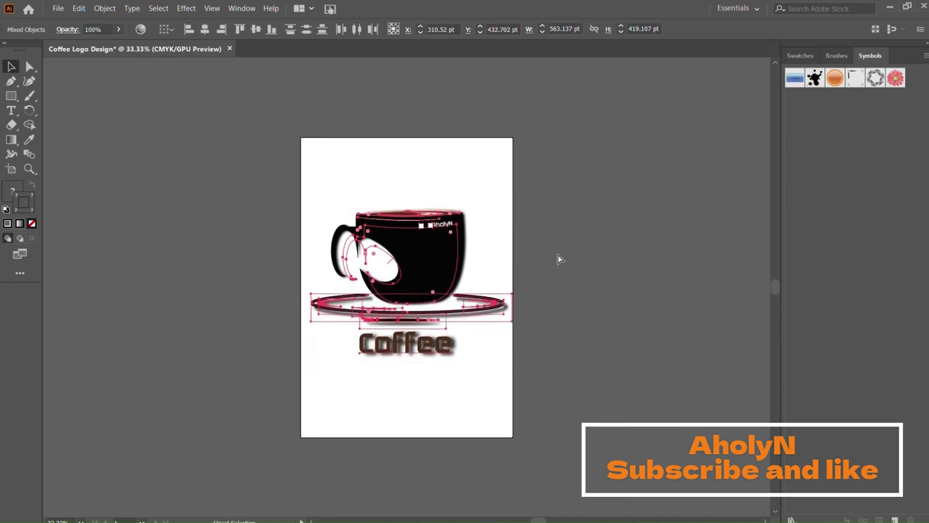
pyautogui.press('Up')
pyautogui.press('Up')
pyautogui.click(559, 259)
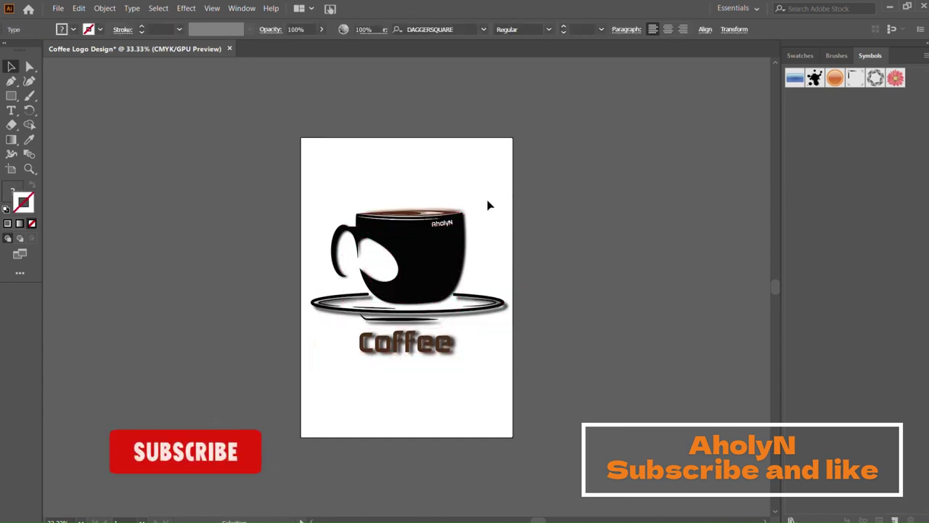
pyautogui.hotkey('ctrl', 'a')
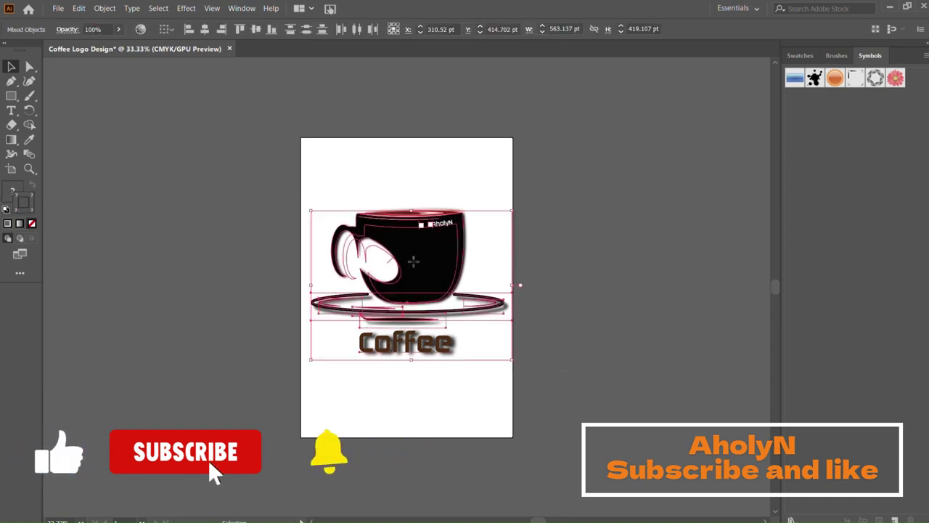
pyautogui.moveTo(410, 265); pyautogui.dragTo(409, 269)
pyautogui.click(407, 183)
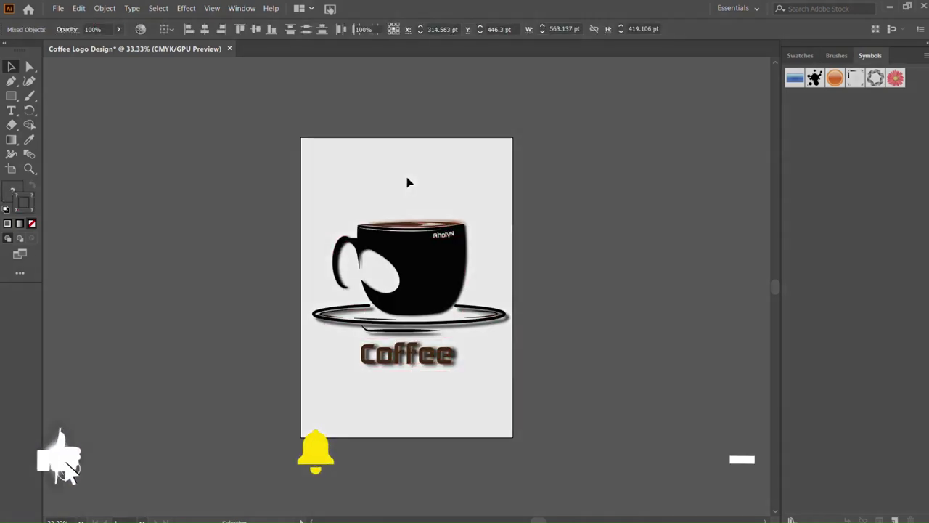